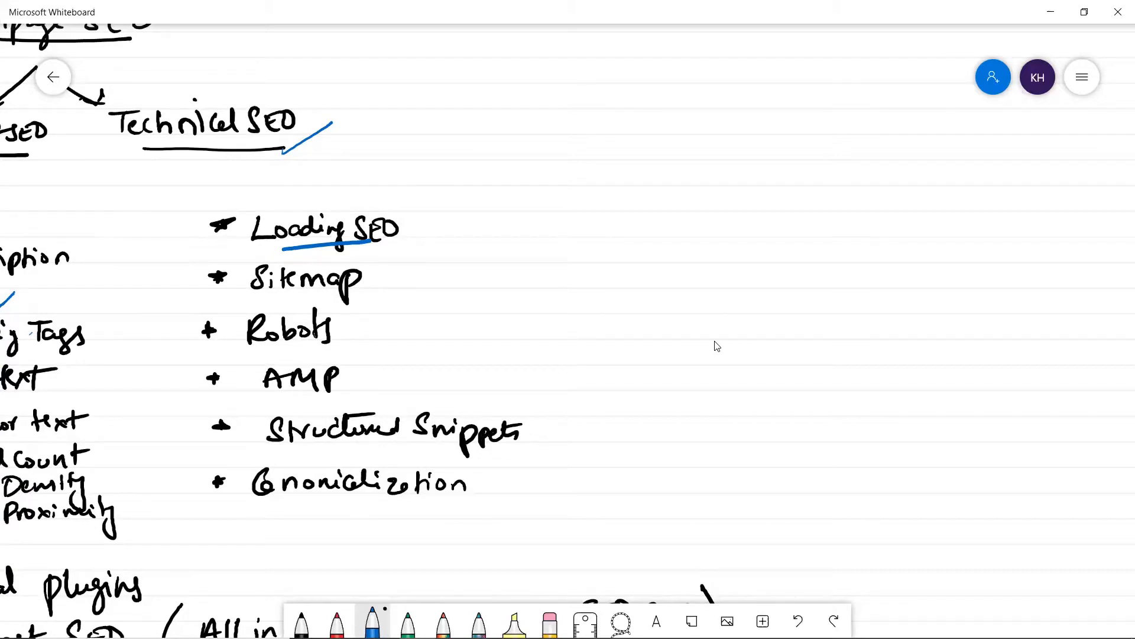
# Draw a blue arrow from "Loading SEO" to a new circled point 1 reading "Less 5 sec" and underline it.
pyautogui.moveTo(413, 223)
pyautogui.mouseDown()
pyautogui.moveTo(510, 152)
pyautogui.moveTo(502, 167)
pyautogui.mouseUp()
pyautogui.moveTo(553, 118)
pyautogui.mouseDown()
pyautogui.moveTo(555, 127)
pyautogui.moveTo(556, 110)
pyautogui.moveTo(672, 134)
pyautogui.mouseUp()
pyautogui.moveTo(674, 107)
pyautogui.mouseDown()
pyautogui.moveTo(698, 104)
pyautogui.moveTo(736, 133)
pyautogui.mouseUp()
pyautogui.moveTo(622, 146); pyautogui.dragTo(718, 139)
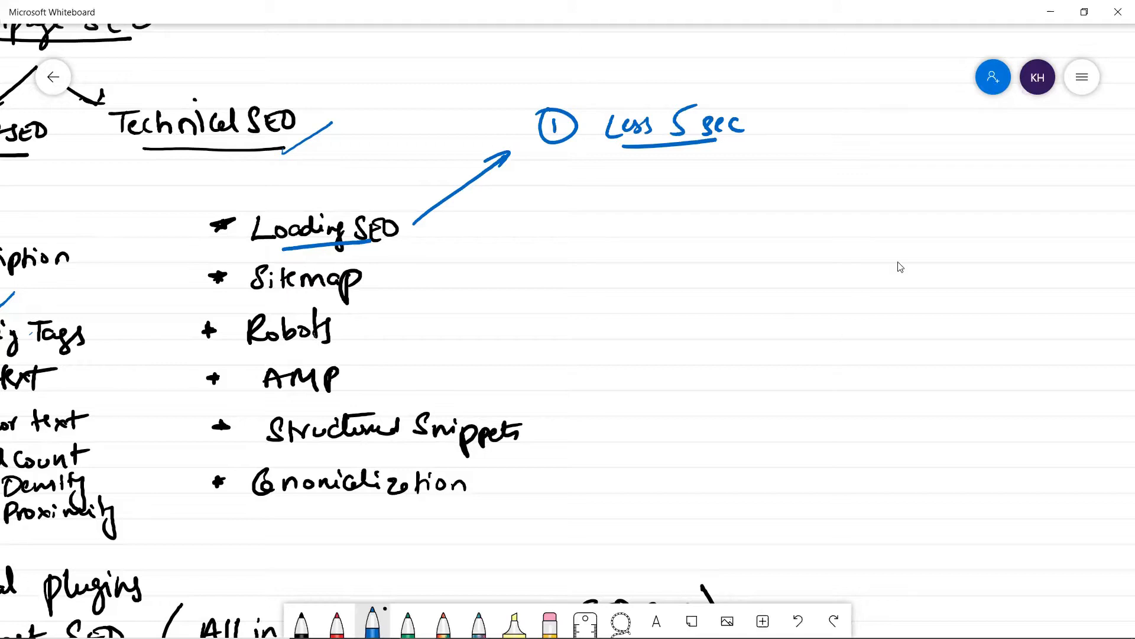
# Draw a blue arrow up from "Less 5 sec" and handwrite "Web hosting" as circled item 1.
pyautogui.moveTo(654, 315)
pyautogui.mouseDown()
pyautogui.moveTo(482, 391)
pyautogui.moveTo(639, 393)
pyautogui.mouseUp()
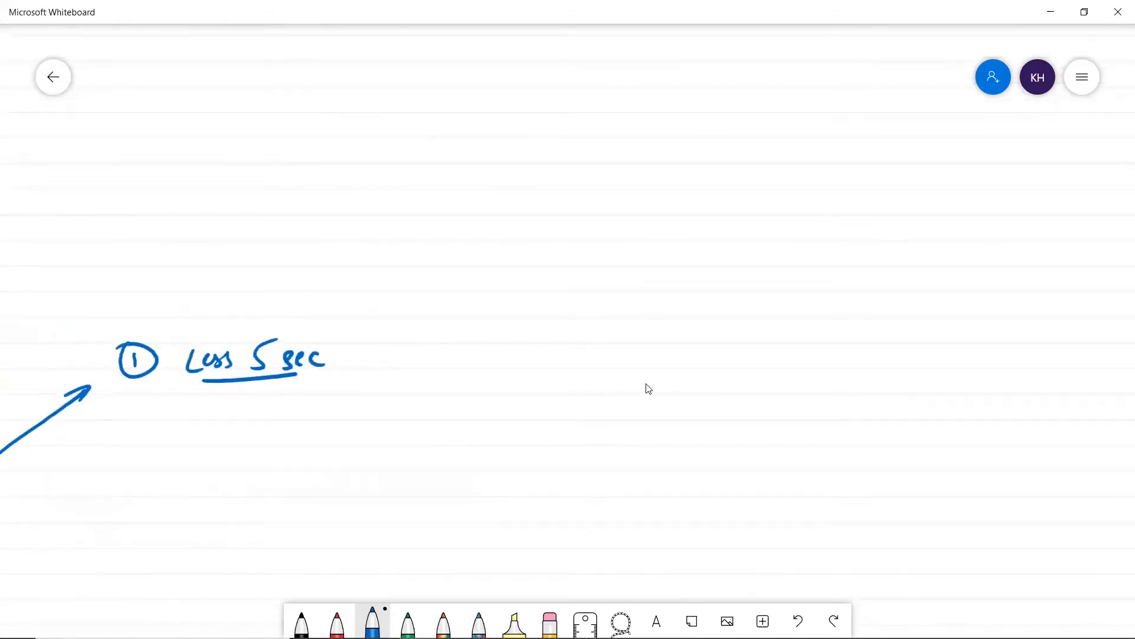
pyautogui.hscroll(-2, 644, 388)
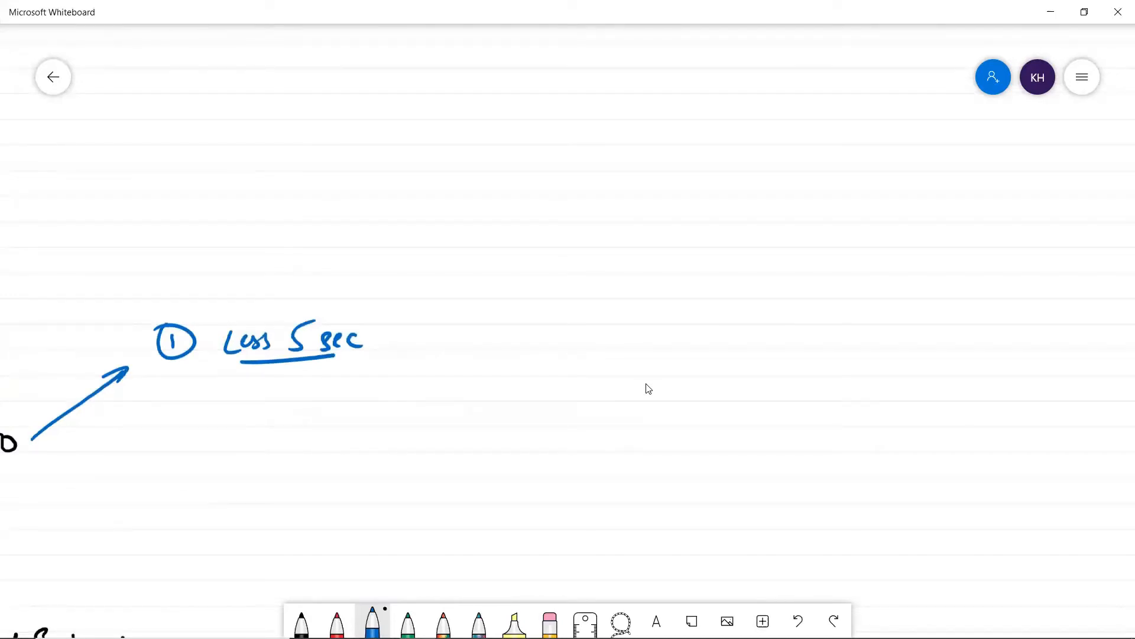
pyautogui.moveTo(375, 337); pyautogui.dragTo(445, 245)
pyautogui.moveTo(418, 259); pyautogui.dragTo(441, 261)
pyautogui.moveTo(471, 220)
pyautogui.mouseDown()
pyautogui.moveTo(477, 238)
pyautogui.moveTo(484, 220)
pyautogui.mouseUp()
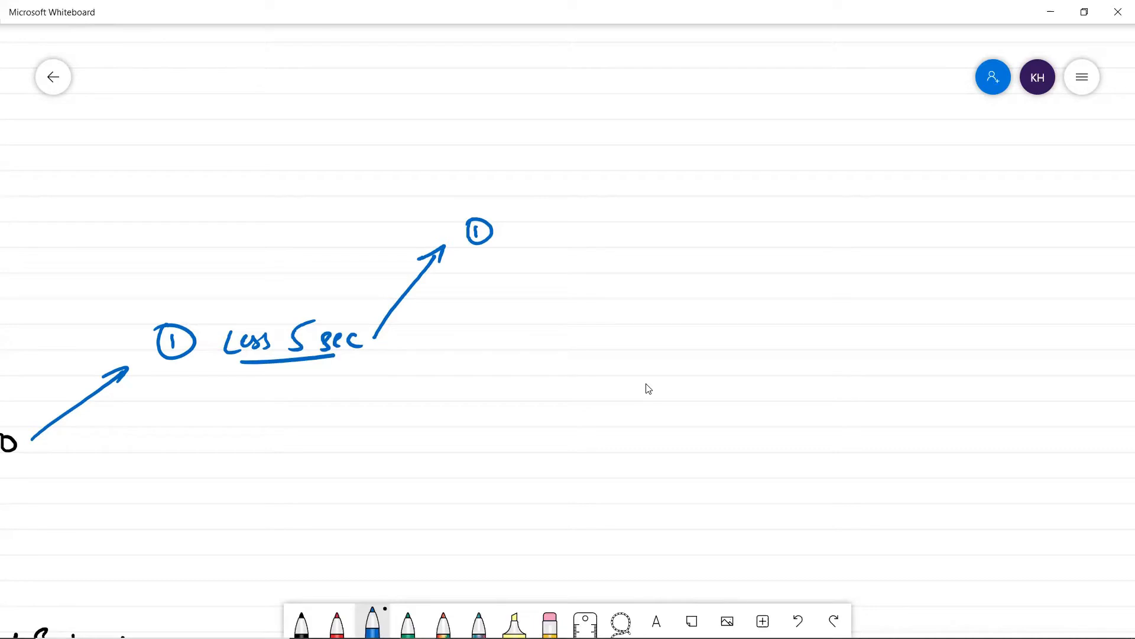
pyautogui.moveTo(516, 228)
pyautogui.mouseDown()
pyautogui.moveTo(520, 248)
pyautogui.moveTo(583, 241)
pyautogui.mouseUp()
pyautogui.moveTo(586, 231); pyautogui.dragTo(609, 244)
pyautogui.moveTo(611, 216)
pyautogui.mouseDown()
pyautogui.moveTo(613, 240)
pyautogui.moveTo(624, 228)
pyautogui.moveTo(655, 234)
pyautogui.moveTo(647, 266)
pyautogui.mouseUp()
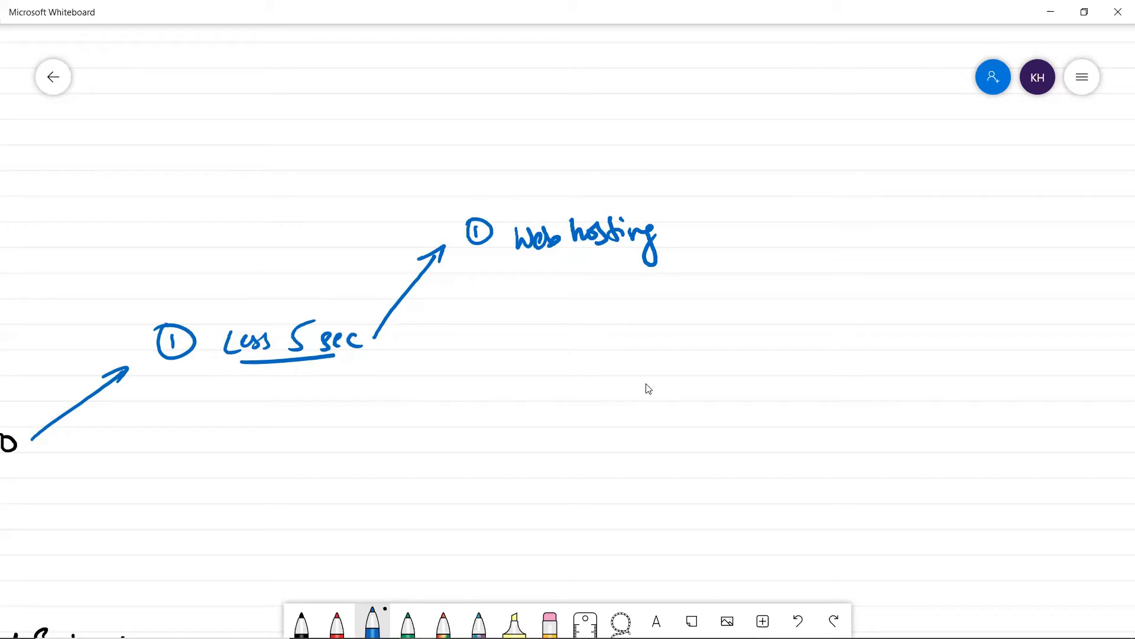
# Add circled item 2 "Themes & Plugin" below "Web hosting", with an arrow to an underlined "light".
pyautogui.moveTo(470, 285)
pyautogui.mouseDown()
pyautogui.moveTo(483, 296)
pyautogui.moveTo(480, 275)
pyautogui.mouseUp()
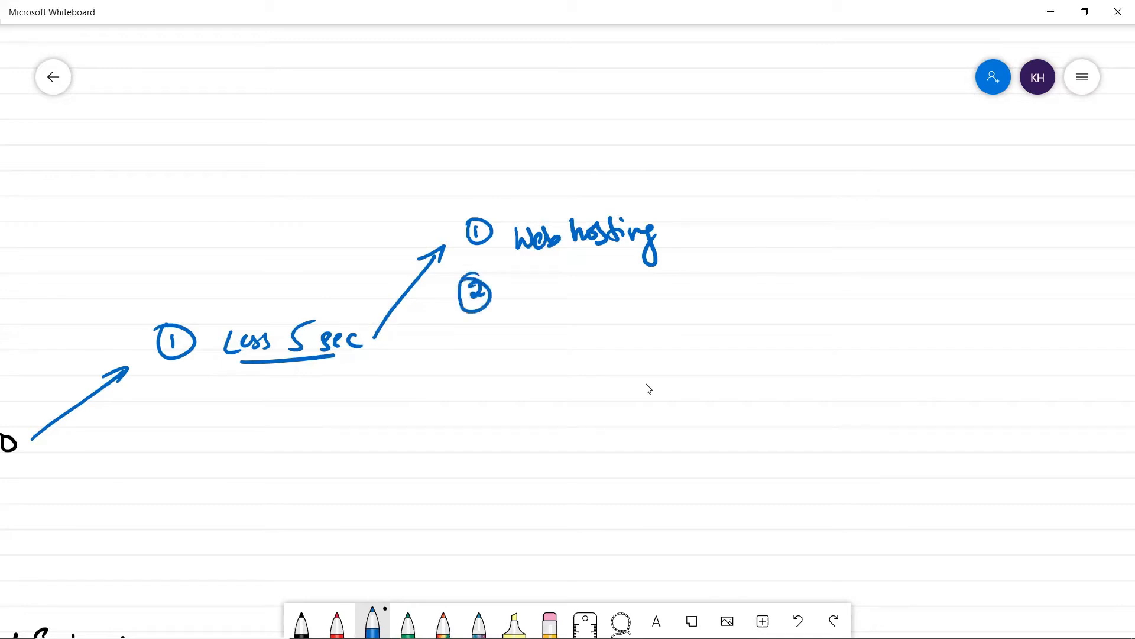
pyautogui.moveTo(516, 276); pyautogui.dragTo(543, 273)
pyautogui.moveTo(529, 279)
pyautogui.mouseDown()
pyautogui.moveTo(529, 301)
pyautogui.moveTo(591, 297)
pyautogui.mouseUp()
pyautogui.moveTo(613, 273)
pyautogui.mouseDown()
pyautogui.moveTo(603, 298)
pyautogui.moveTo(620, 297)
pyautogui.mouseUp()
pyautogui.moveTo(628, 273)
pyautogui.mouseDown()
pyautogui.moveTo(626, 304)
pyautogui.moveTo(674, 287)
pyautogui.moveTo(672, 312)
pyautogui.mouseUp()
pyautogui.moveTo(679, 290)
pyautogui.mouseDown()
pyautogui.moveTo(740, 283)
pyautogui.moveTo(726, 297)
pyautogui.mouseUp()
pyautogui.moveTo(752, 271); pyautogui.dragTo(747, 295)
pyautogui.moveTo(761, 279); pyautogui.dragTo(772, 308)
pyautogui.moveTo(787, 269); pyautogui.dragTo(810, 293)
pyautogui.moveTo(724, 316); pyautogui.dragTo(812, 304)
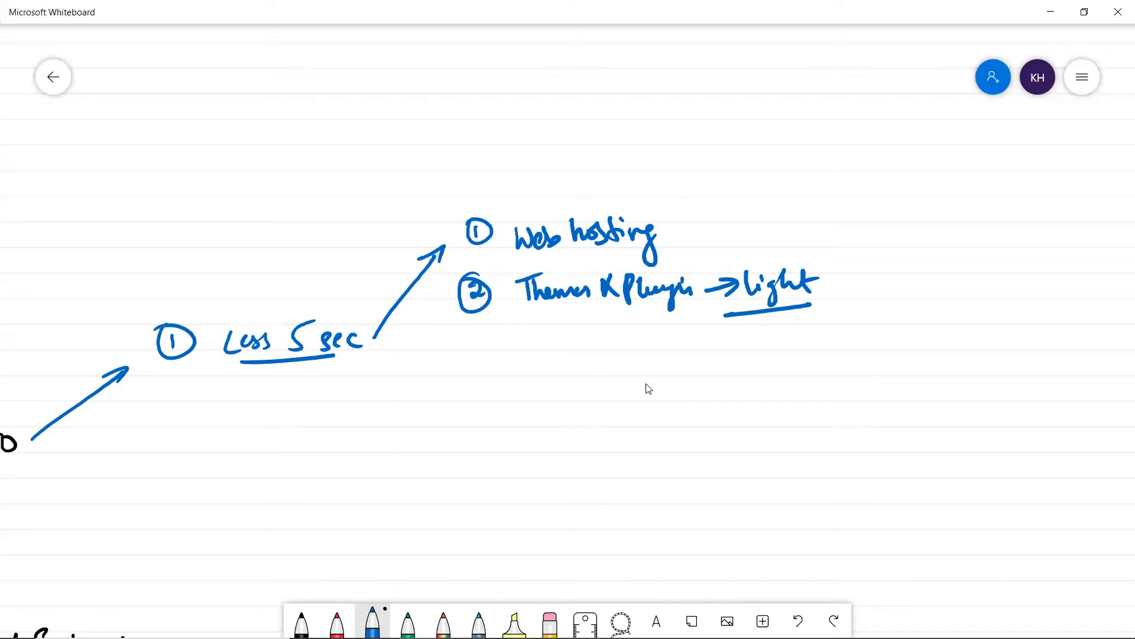
# Add circled items 3 "Caching" and 4 "Images" to the list, underlining both words.
pyautogui.moveTo(467, 357)
pyautogui.mouseDown()
pyautogui.moveTo(466, 372)
pyautogui.moveTo(466, 345)
pyautogui.moveTo(545, 371)
pyautogui.moveTo(615, 371)
pyautogui.moveTo(622, 387)
pyautogui.mouseUp()
pyautogui.moveTo(538, 393); pyautogui.dragTo(607, 376)
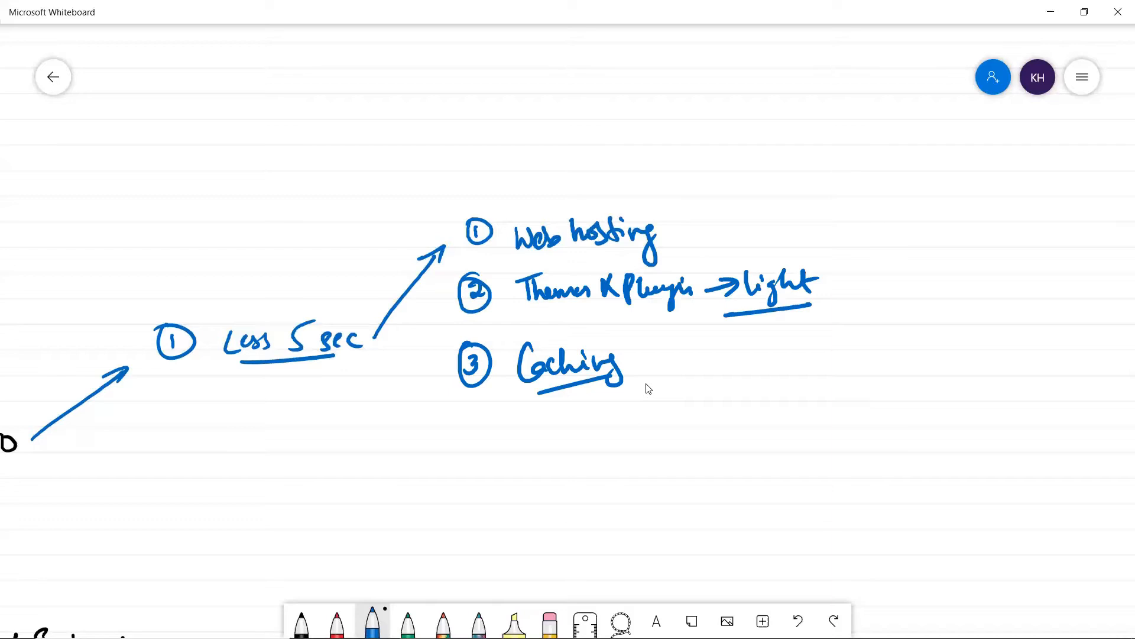
pyautogui.moveTo(469, 426); pyautogui.dragTo(480, 438)
pyautogui.moveTo(473, 428)
pyautogui.mouseDown()
pyautogui.moveTo(473, 444)
pyautogui.moveTo(460, 421)
pyautogui.moveTo(532, 446)
pyautogui.moveTo(607, 432)
pyautogui.moveTo(604, 452)
pyautogui.mouseUp()
pyautogui.moveTo(615, 414); pyautogui.dragTo(625, 438)
pyautogui.moveTo(543, 461); pyautogui.dragTo(631, 439)
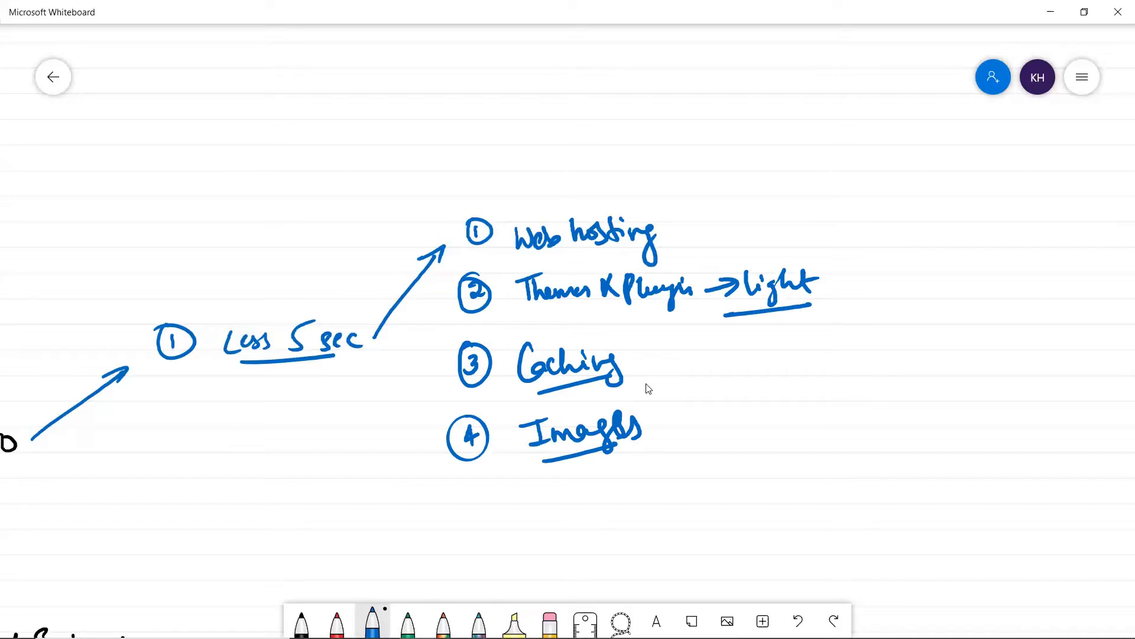
# Extend item 4 after "Images" with "/ Video embeds / maps".
pyautogui.moveTo(660, 398)
pyautogui.mouseDown()
pyautogui.moveTo(654, 444)
pyautogui.moveTo(679, 434)
pyautogui.mouseUp()
pyautogui.moveTo(692, 414)
pyautogui.mouseDown()
pyautogui.moveTo(693, 426)
pyautogui.moveTo(711, 399)
pyautogui.moveTo(779, 411)
pyautogui.moveTo(825, 400)
pyautogui.moveTo(840, 370)
pyautogui.moveTo(857, 378)
pyautogui.mouseUp()
pyautogui.moveTo(861, 338); pyautogui.dragTo(863, 402)
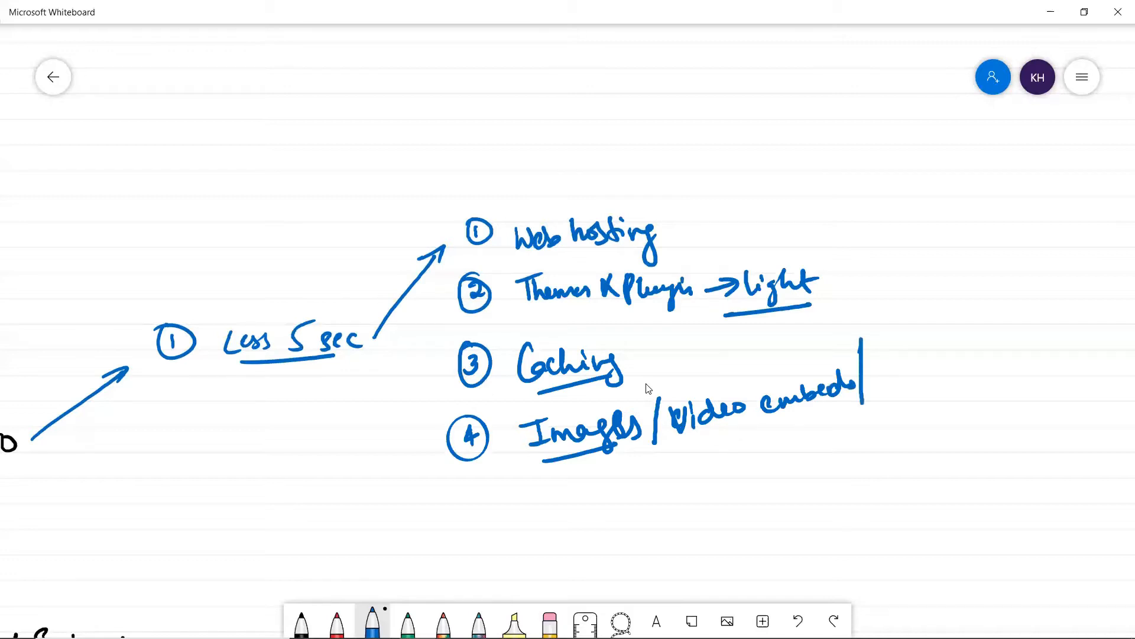
pyautogui.moveTo(874, 378)
pyautogui.mouseDown()
pyautogui.moveTo(879, 362)
pyautogui.moveTo(907, 364)
pyautogui.moveTo(920, 387)
pyautogui.mouseUp()
pyautogui.moveTo(939, 349)
pyautogui.mouseDown()
pyautogui.moveTo(931, 366)
pyautogui.moveTo(941, 370)
pyautogui.mouseUp()
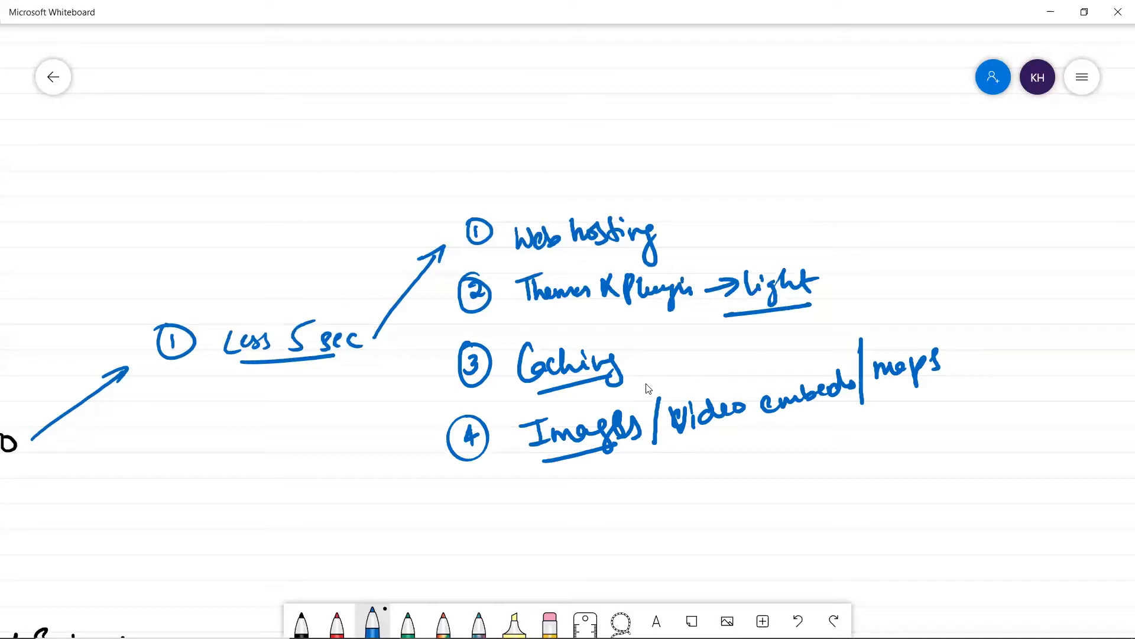
# With the black pen, strike through the 1 beside "Web hosting" and draw an arrow to an underlined "WP Migration" note.
pyautogui.click(301, 621)
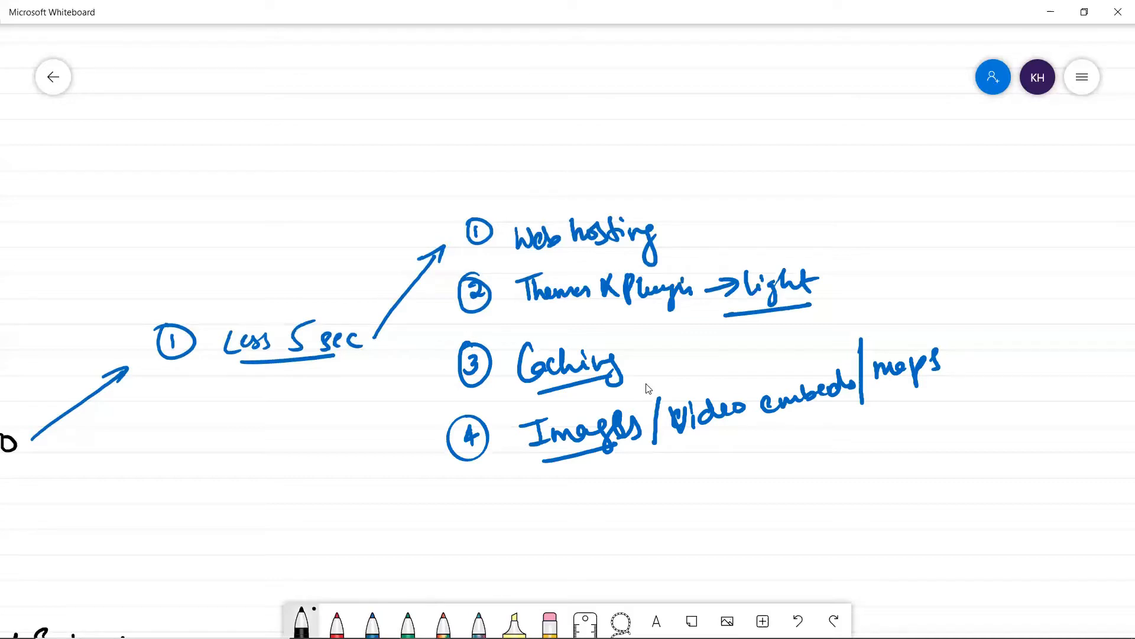
pyautogui.moveTo(440, 261); pyautogui.dragTo(514, 205)
pyautogui.moveTo(660, 224)
pyautogui.mouseDown()
pyautogui.moveTo(704, 194)
pyautogui.moveTo(702, 211)
pyautogui.mouseUp()
pyautogui.moveTo(731, 168)
pyautogui.mouseDown()
pyautogui.moveTo(736, 184)
pyautogui.moveTo(755, 169)
pyautogui.mouseUp()
pyautogui.moveTo(763, 167)
pyautogui.mouseDown()
pyautogui.moveTo(765, 190)
pyautogui.moveTo(764, 177)
pyautogui.moveTo(801, 172)
pyautogui.moveTo(817, 188)
pyautogui.mouseUp()
pyautogui.moveTo(819, 170)
pyautogui.mouseDown()
pyautogui.moveTo(839, 153)
pyautogui.moveTo(850, 166)
pyautogui.mouseUp()
pyautogui.moveTo(856, 139)
pyautogui.mouseDown()
pyautogui.moveTo(858, 163)
pyautogui.moveTo(870, 147)
pyautogui.mouseUp()
pyautogui.moveTo(871, 149)
pyautogui.mouseDown()
pyautogui.moveTo(881, 158)
pyautogui.moveTo(900, 149)
pyautogui.mouseUp()
pyautogui.moveTo(753, 200); pyautogui.dragTo(879, 176)
# Write "(Take backup)" in black beside the "Technical SEO" heading and underline it.
pyautogui.moveTo(214, 445); pyautogui.dragTo(716, 447)
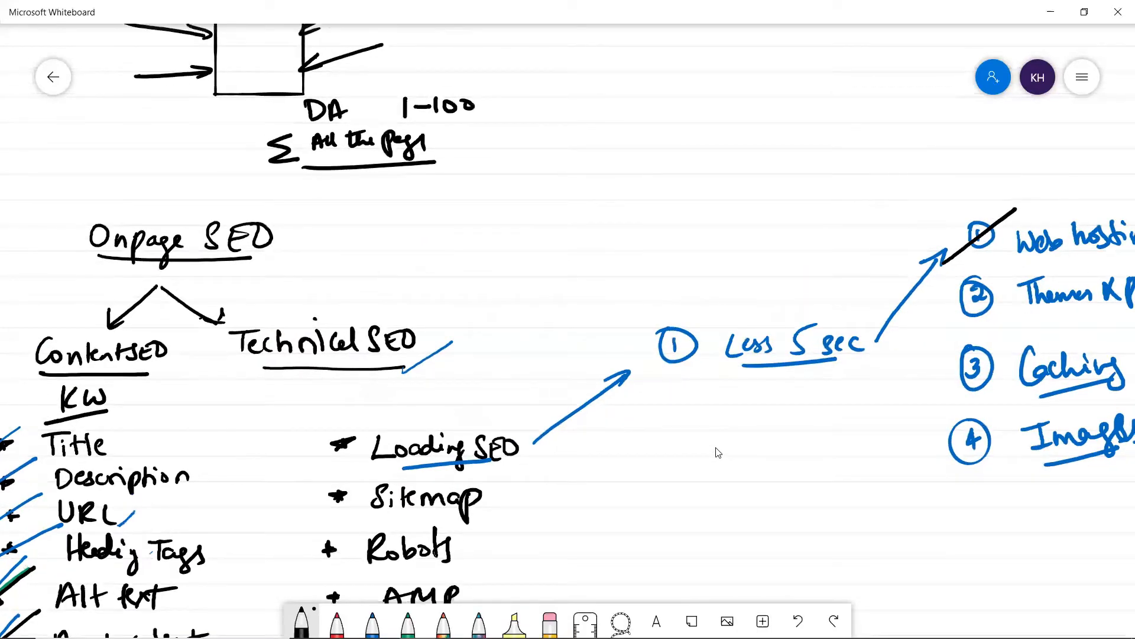
pyautogui.moveTo(447, 322); pyautogui.dragTo(453, 362)
pyautogui.moveTo(461, 331)
pyautogui.mouseDown()
pyautogui.moveTo(482, 318)
pyautogui.moveTo(500, 343)
pyautogui.moveTo(543, 330)
pyautogui.moveTo(586, 296)
pyautogui.moveTo(625, 290)
pyautogui.moveTo(628, 318)
pyautogui.mouseUp()
pyautogui.moveTo(620, 272); pyautogui.dragTo(627, 313)
pyautogui.moveTo(506, 371); pyautogui.dragTo(604, 324)
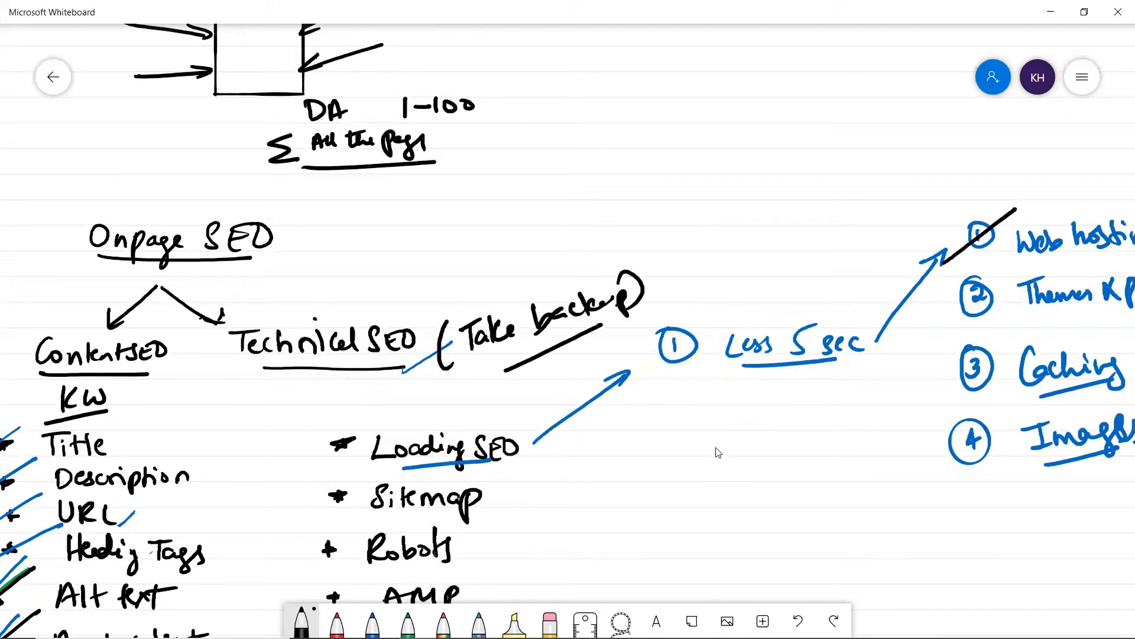
# Draw a curved blue arrow from below "Less 5 sec" down to the empty area under item 4.
pyautogui.moveTo(795, 452); pyautogui.dragTo(548, 421)
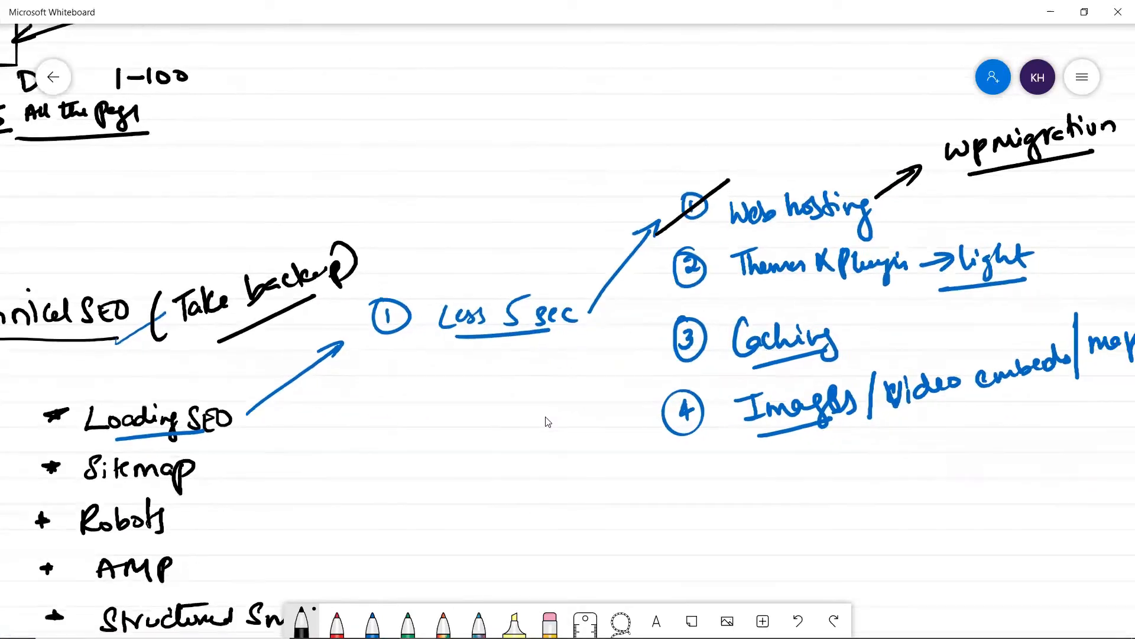
pyautogui.moveTo(441, 432); pyautogui.dragTo(352, 472)
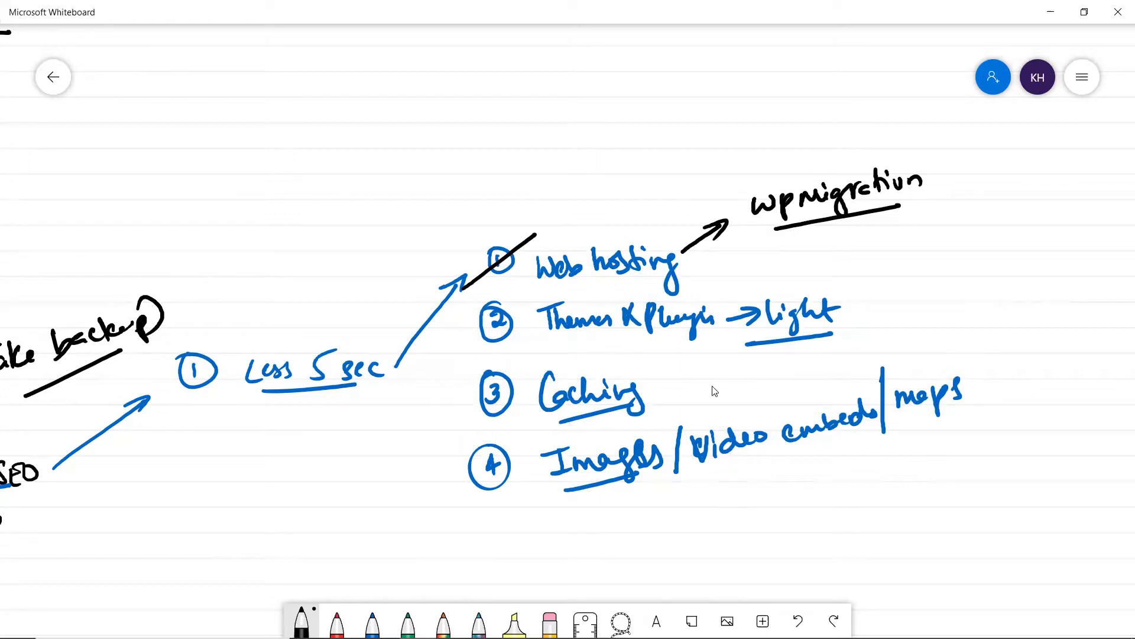
pyautogui.scroll(-3, 720, 423)
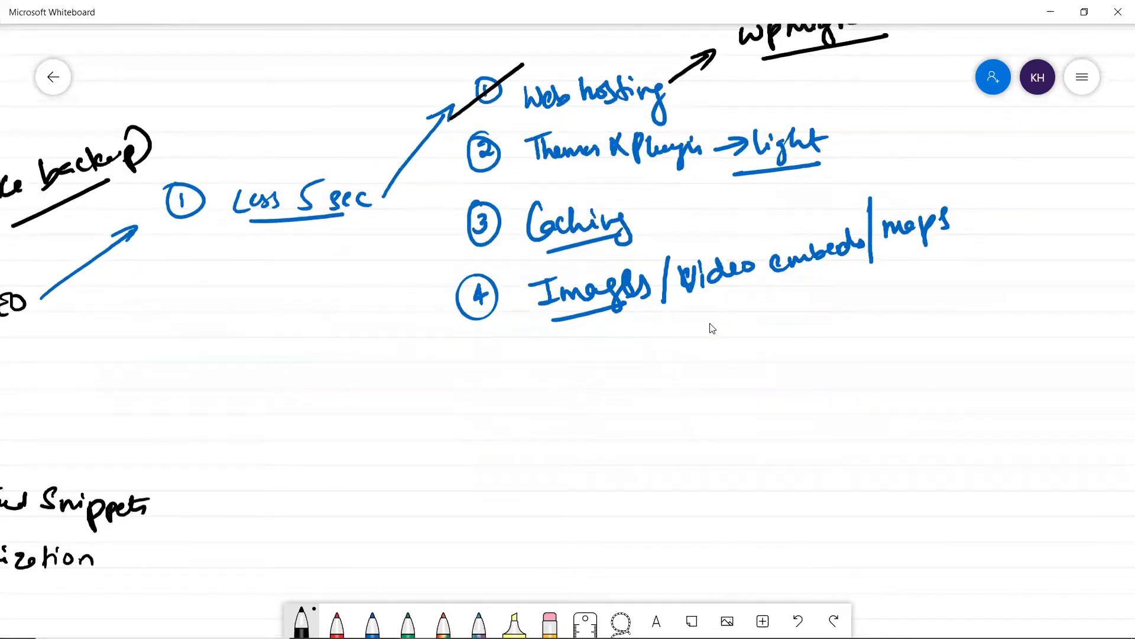
pyautogui.click(373, 621)
pyautogui.moveTo(354, 238)
pyautogui.mouseDown()
pyautogui.moveTo(357, 266)
pyautogui.moveTo(457, 383)
pyautogui.moveTo(481, 381)
pyautogui.mouseUp()
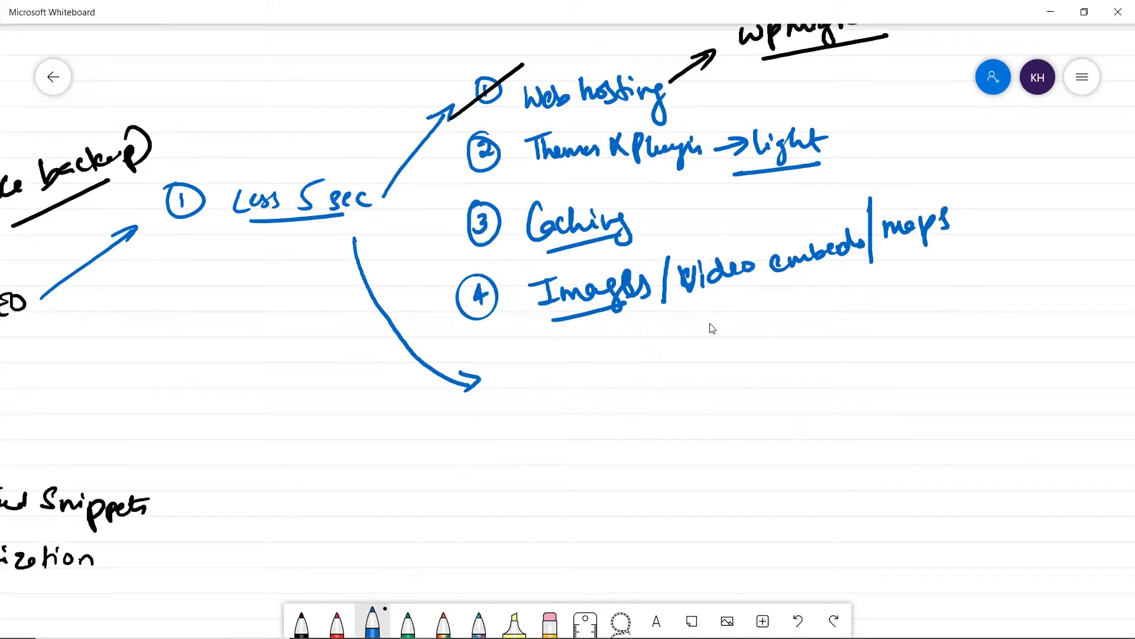
# Handwrite the heading "Tools to check loading Time" at the tip of the curved arrow.
pyautogui.scroll(1, 864, 330)
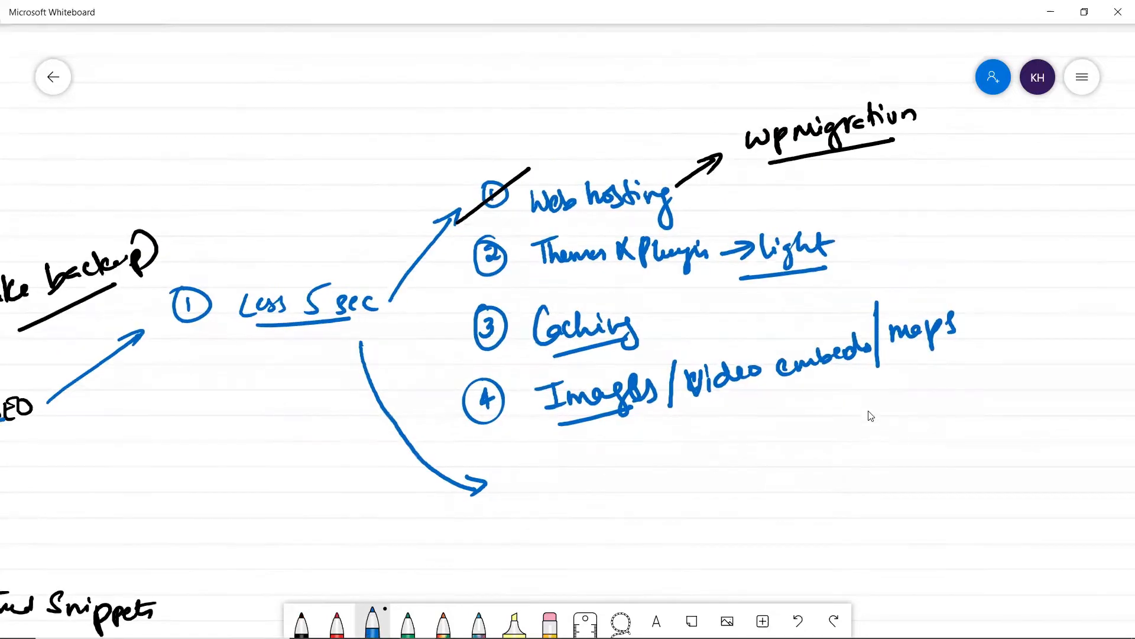
pyautogui.moveTo(515, 415)
pyautogui.mouseDown()
pyautogui.moveTo(542, 413)
pyautogui.moveTo(544, 430)
pyautogui.moveTo(562, 411)
pyautogui.moveTo(576, 420)
pyautogui.moveTo(571, 438)
pyautogui.mouseUp()
pyautogui.moveTo(619, 405); pyautogui.dragTo(626, 430)
pyautogui.moveTo(630, 416); pyautogui.dragTo(690, 423)
pyautogui.moveTo(690, 417)
pyautogui.mouseDown()
pyautogui.moveTo(707, 408)
pyautogui.moveTo(708, 421)
pyautogui.mouseUp()
pyautogui.moveTo(710, 411); pyautogui.dragTo(751, 422)
pyautogui.moveTo(763, 408)
pyautogui.mouseDown()
pyautogui.moveTo(800, 409)
pyautogui.moveTo(812, 387)
pyautogui.mouseUp()
pyautogui.moveTo(809, 399); pyautogui.dragTo(814, 406)
pyautogui.moveTo(815, 390)
pyautogui.mouseDown()
pyautogui.moveTo(825, 391)
pyautogui.moveTo(829, 433)
pyautogui.mouseUp()
pyautogui.moveTo(855, 387)
pyautogui.mouseDown()
pyautogui.moveTo(873, 379)
pyautogui.moveTo(861, 407)
pyautogui.mouseUp()
pyautogui.moveTo(869, 395)
pyautogui.mouseDown()
pyautogui.moveTo(894, 407)
pyautogui.moveTo(906, 397)
pyautogui.mouseUp()
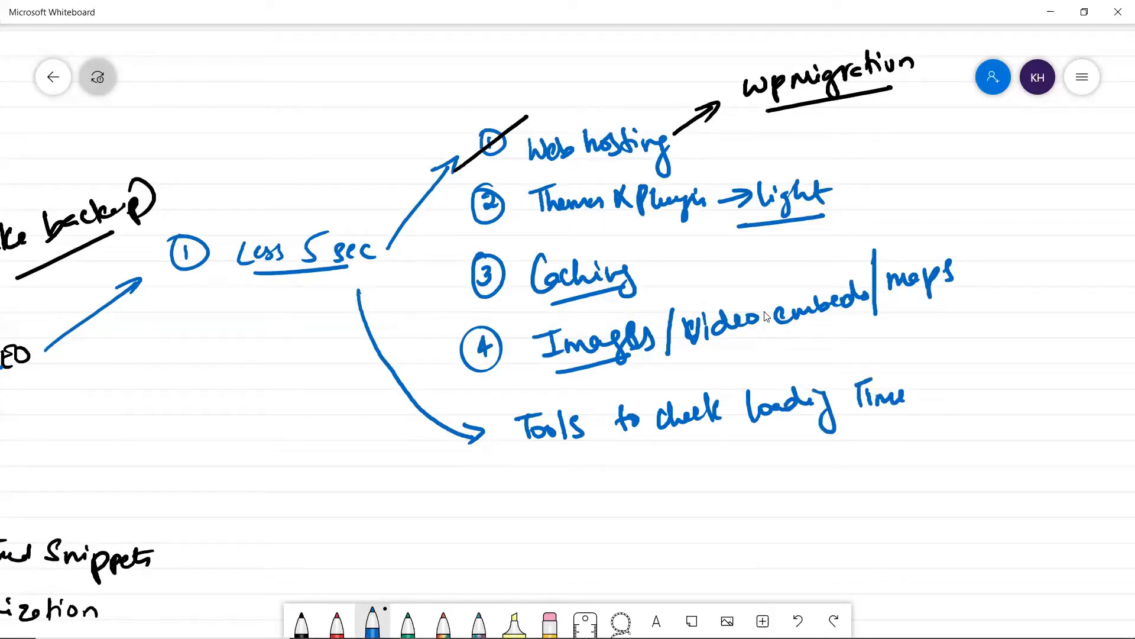
# Write "Gtmetrix.com" as circled item 1 under the loading-time tools heading.
pyautogui.moveTo(531, 467); pyautogui.dragTo(532, 479)
pyautogui.moveTo(540, 456)
pyautogui.mouseDown()
pyautogui.moveTo(548, 490)
pyautogui.moveTo(541, 455)
pyautogui.moveTo(594, 480)
pyautogui.mouseUp()
pyautogui.moveTo(589, 468); pyautogui.dragTo(641, 465)
pyautogui.moveTo(642, 449)
pyautogui.mouseDown()
pyautogui.moveTo(645, 472)
pyautogui.moveTo(661, 458)
pyautogui.mouseUp()
pyautogui.moveTo(665, 462); pyautogui.dragTo(689, 468)
pyautogui.moveTo(688, 453)
pyautogui.mouseDown()
pyautogui.moveTo(677, 469)
pyautogui.moveTo(738, 450)
pyautogui.mouseUp()
pyautogui.click(709, 460)
pyautogui.moveTo(747, 457)
pyautogui.mouseDown()
pyautogui.moveTo(757, 445)
pyautogui.moveTo(770, 455)
pyautogui.mouseUp()
# Write "tools.pingdom.com" as circled item 2 below "Gtmetrix.com".
pyautogui.moveTo(532, 500)
pyautogui.mouseDown()
pyautogui.moveTo(585, 519)
pyautogui.moveTo(593, 501)
pyautogui.mouseUp()
pyautogui.moveTo(602, 504); pyautogui.dragTo(601, 506)
pyautogui.moveTo(616, 504); pyautogui.dragTo(628, 514)
pyautogui.moveTo(641, 511)
pyautogui.mouseDown()
pyautogui.moveTo(657, 524)
pyautogui.moveTo(665, 509)
pyautogui.mouseUp()
pyautogui.moveTo(675, 486)
pyautogui.mouseDown()
pyautogui.moveTo(678, 509)
pyautogui.moveTo(704, 494)
pyautogui.moveTo(695, 519)
pyautogui.mouseUp()
pyautogui.moveTo(725, 493)
pyautogui.mouseDown()
pyautogui.moveTo(714, 503)
pyautogui.moveTo(729, 501)
pyautogui.mouseUp()
pyautogui.moveTo(740, 486); pyautogui.dragTo(855, 480)
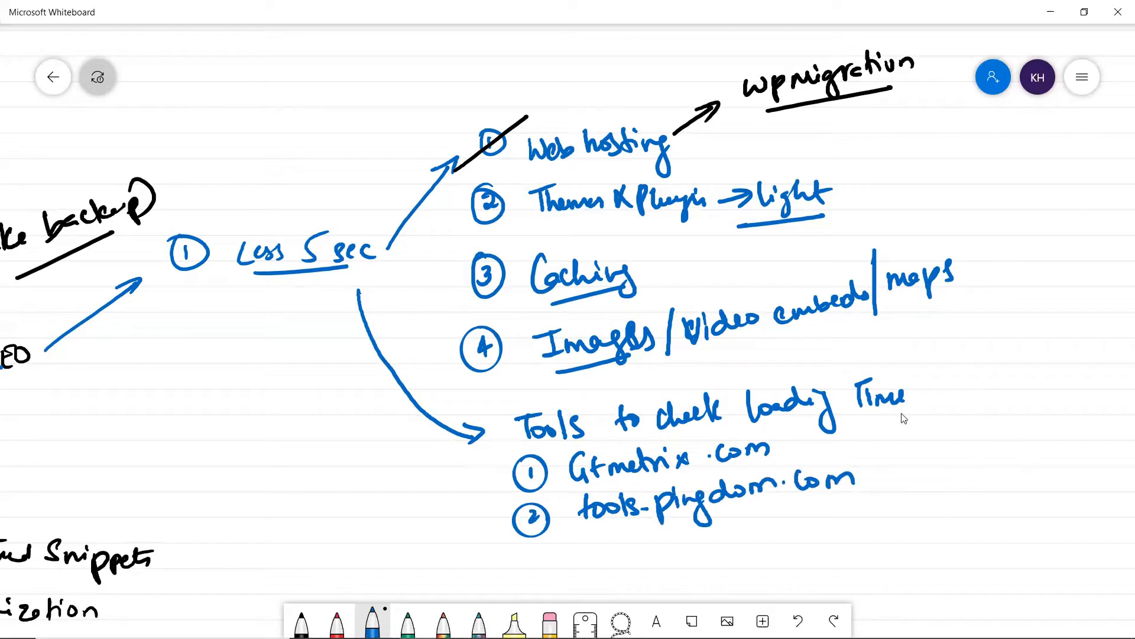
# Write "Google Page Speed Insights" as circled item 3 in the loading-time tools list.
pyautogui.scroll(-3, 365, 461)
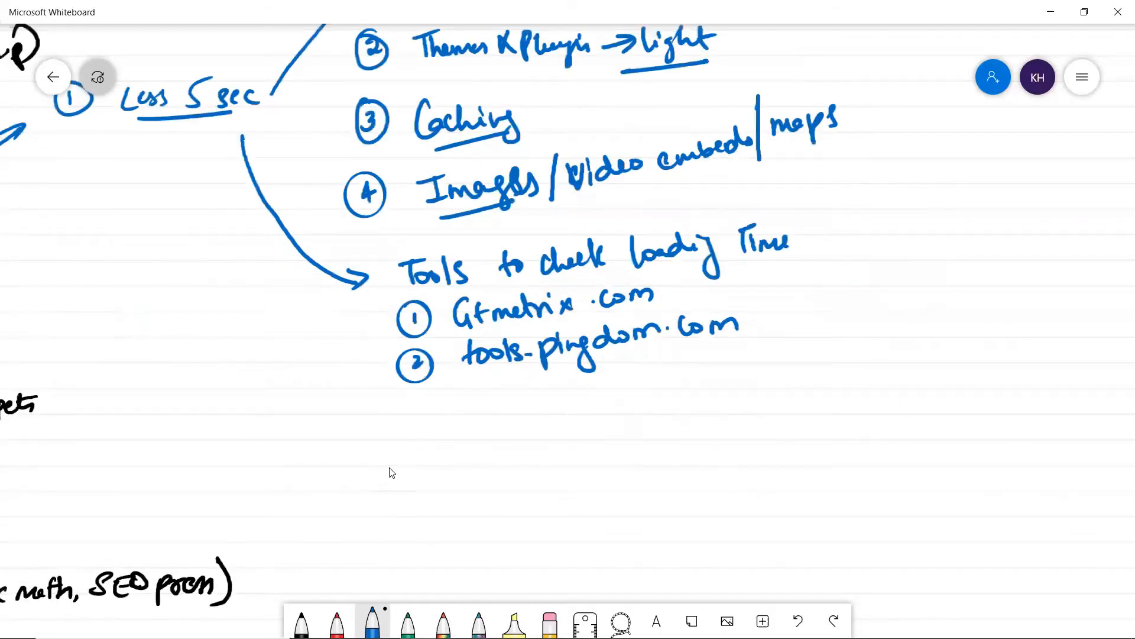
pyautogui.moveTo(422, 403); pyautogui.dragTo(421, 416)
pyautogui.moveTo(421, 389); pyautogui.dragTo(434, 411)
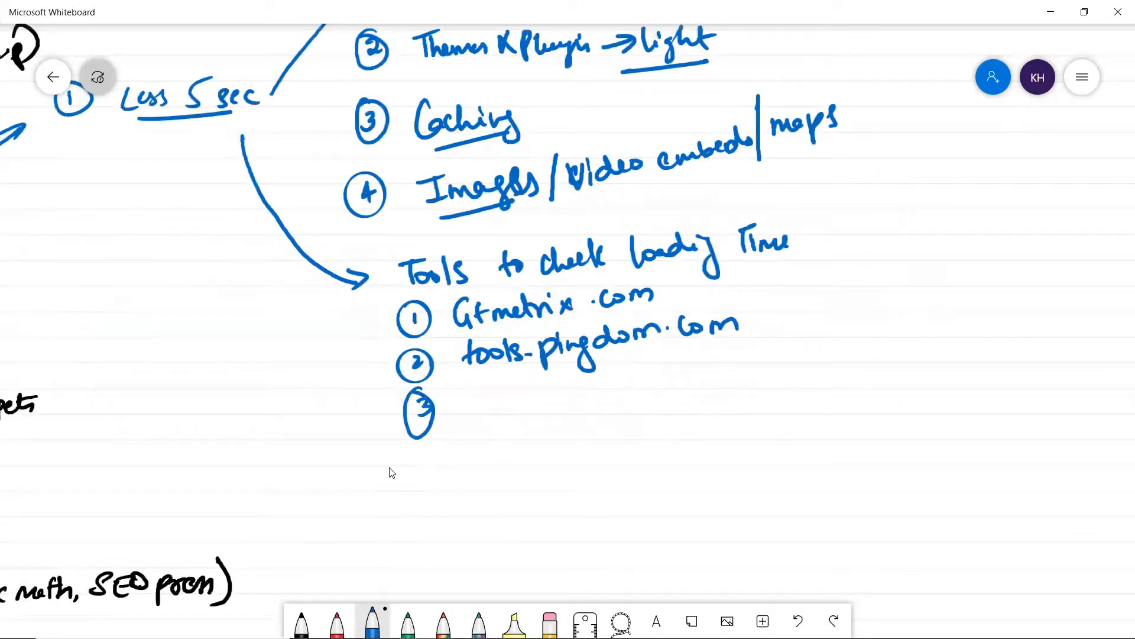
pyautogui.moveTo(496, 386); pyautogui.dragTo(488, 405)
pyautogui.moveTo(504, 399)
pyautogui.mouseDown()
pyautogui.moveTo(540, 414)
pyautogui.moveTo(563, 392)
pyautogui.mouseUp()
pyautogui.moveTo(585, 379); pyautogui.dragTo(587, 395)
pyautogui.moveTo(603, 389); pyautogui.dragTo(612, 421)
pyautogui.moveTo(619, 392)
pyautogui.mouseDown()
pyautogui.moveTo(648, 378)
pyautogui.moveTo(642, 395)
pyautogui.mouseUp()
pyautogui.moveTo(665, 379)
pyautogui.mouseDown()
pyautogui.moveTo(670, 406)
pyautogui.moveTo(686, 386)
pyautogui.mouseUp()
pyautogui.moveTo(680, 388)
pyautogui.mouseDown()
pyautogui.moveTo(714, 384)
pyautogui.moveTo(715, 362)
pyautogui.mouseUp()
pyautogui.moveTo(729, 369); pyautogui.dragTo(725, 382)
pyautogui.moveTo(736, 381)
pyautogui.mouseDown()
pyautogui.moveTo(765, 371)
pyautogui.moveTo(780, 390)
pyautogui.mouseUp()
pyautogui.moveTo(793, 342)
pyautogui.mouseDown()
pyautogui.moveTo(800, 371)
pyautogui.moveTo(817, 364)
pyautogui.mouseUp()
pyautogui.moveTo(831, 354); pyautogui.dragTo(824, 366)
pyautogui.moveTo(814, 346); pyautogui.dragTo(840, 333)
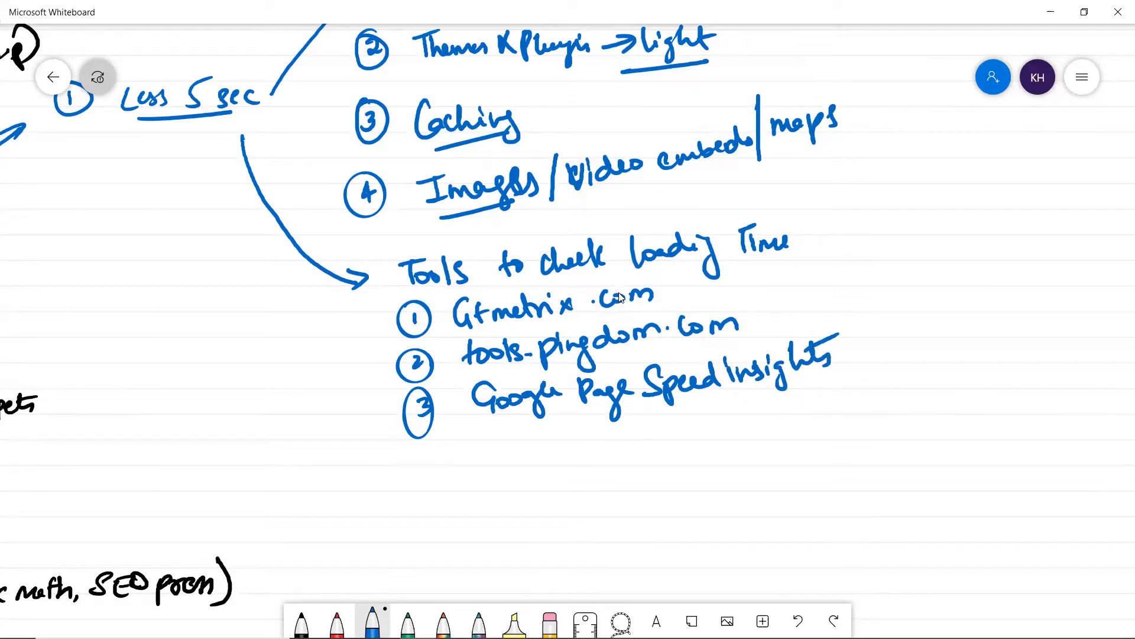
# Switch to Chrome, add a blank tab, and exit the Elementor editor to the dashboard without saving.
pyautogui.hotkey('alt', 'Tab')
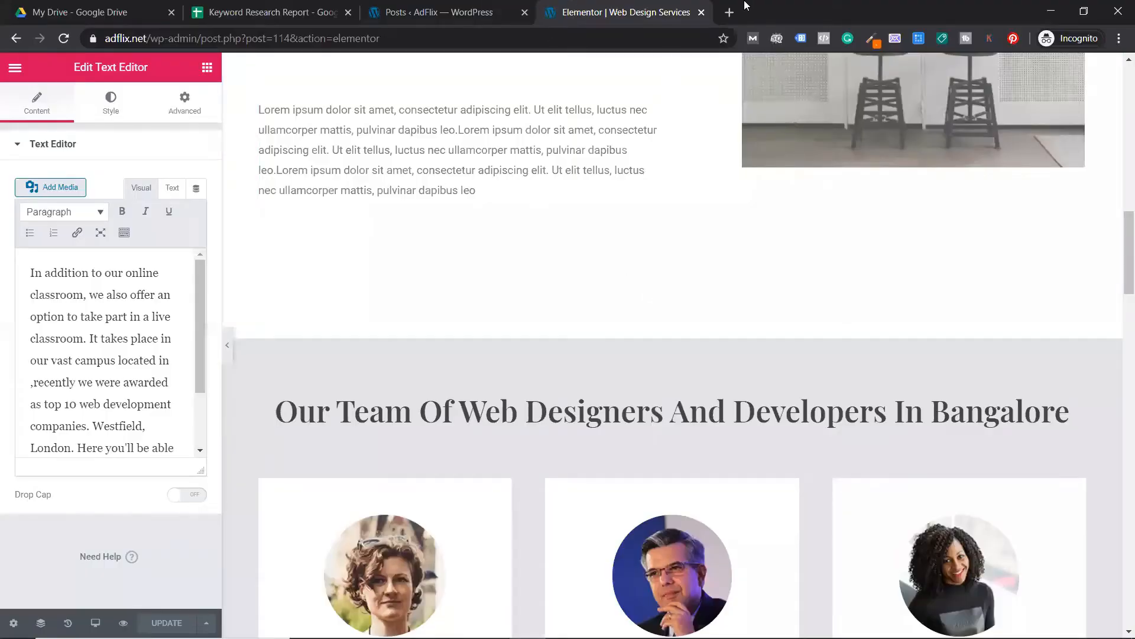
pyautogui.click(729, 11)
pyautogui.click(621, 12)
pyautogui.scroll(5, 294, 89)
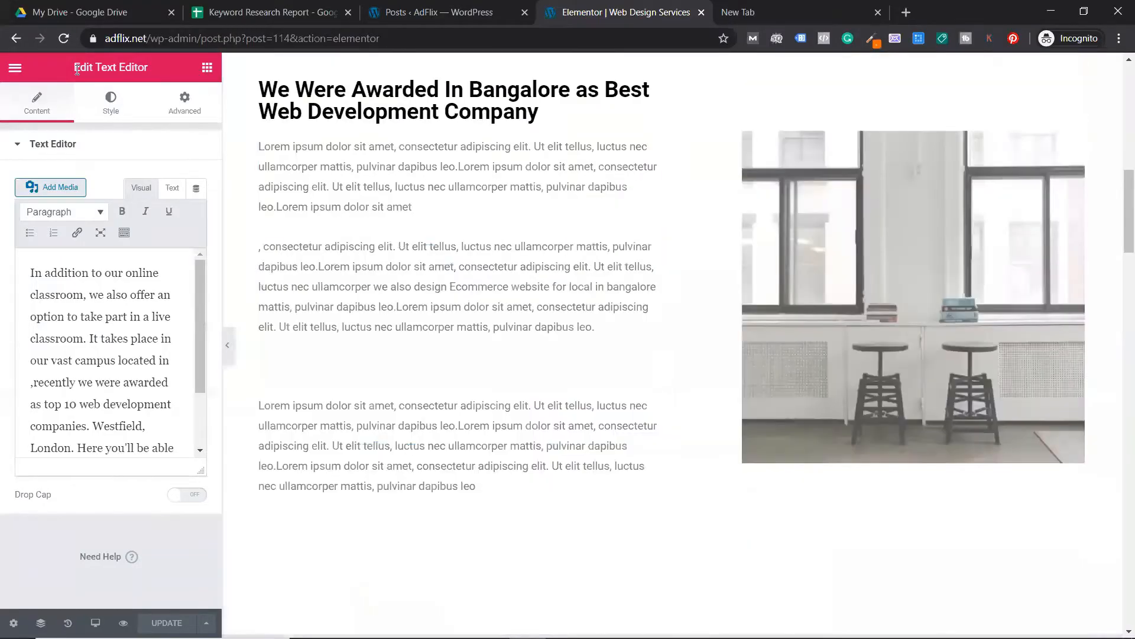
pyautogui.click(24, 69)
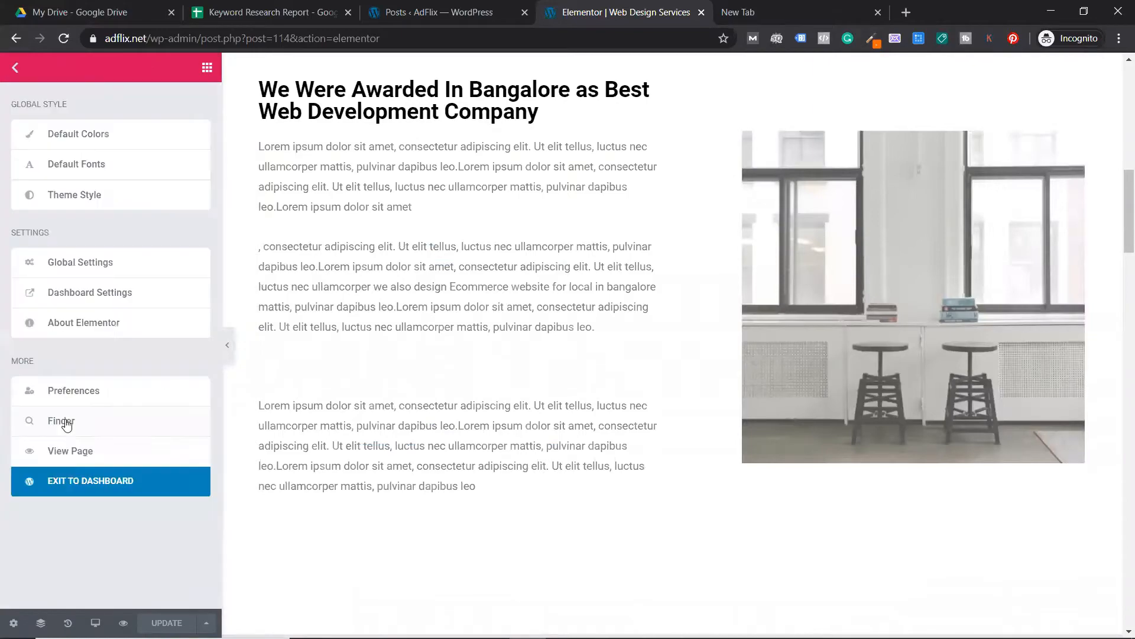
pyautogui.click(89, 488)
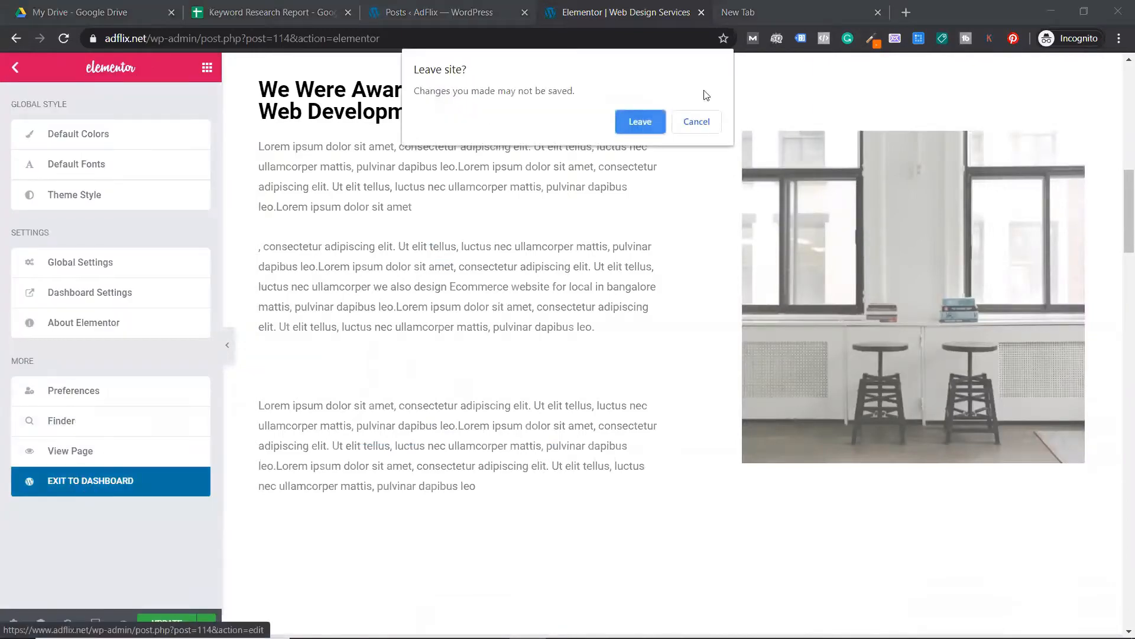
pyautogui.press('Return')
# Load gtmetrix.com in the blank tab and tools.pingdom.com in another new tab.
pyautogui.click(776, 6)
pyautogui.write('gt')
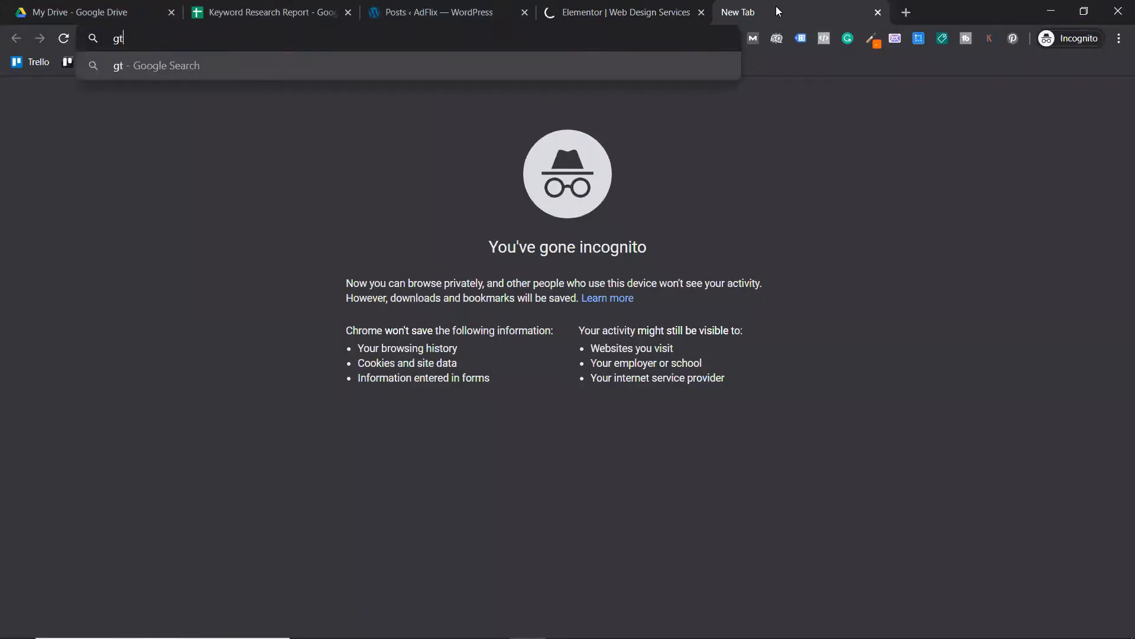
pyautogui.write('metrix.com')
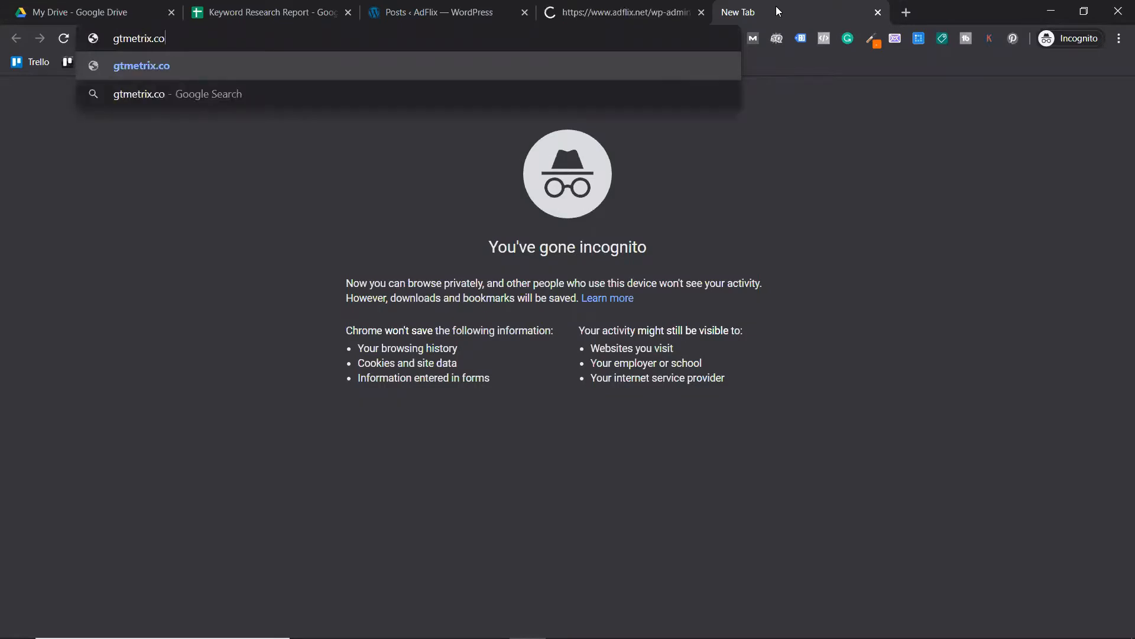
pyautogui.press('Return')
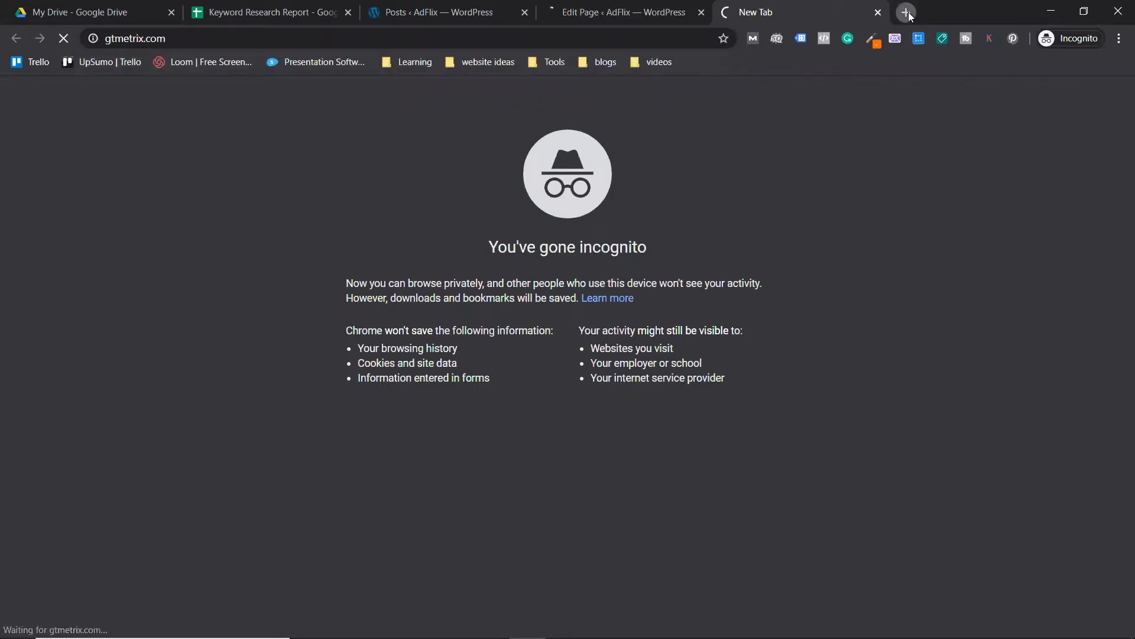
pyautogui.click(908, 12)
pyautogui.write('tools.pingdom.com')
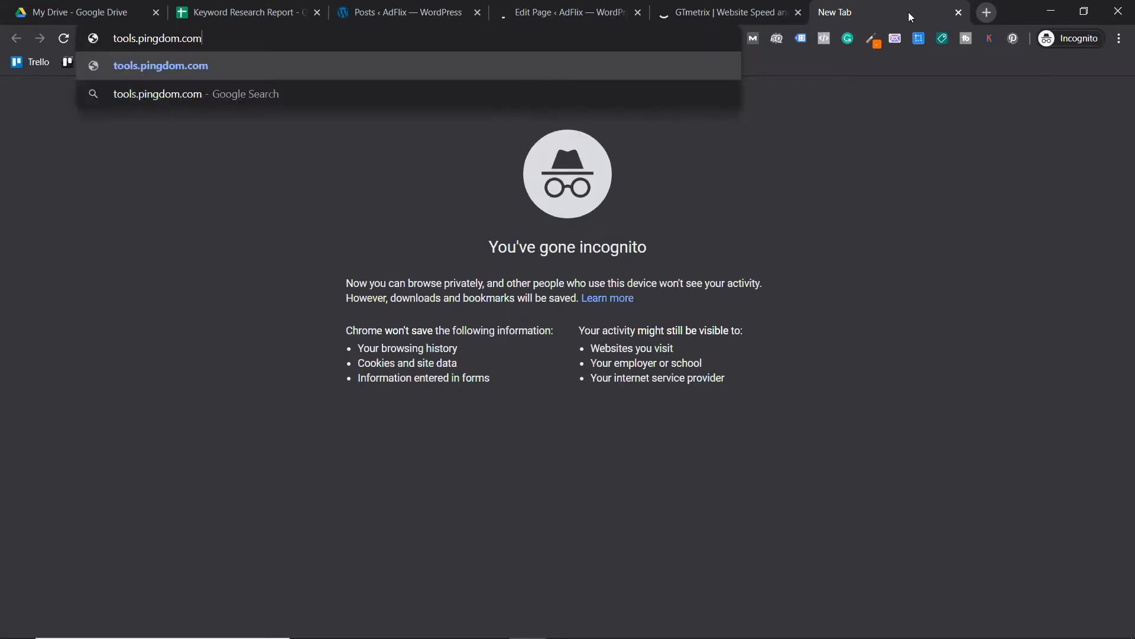
pyautogui.press('Return')
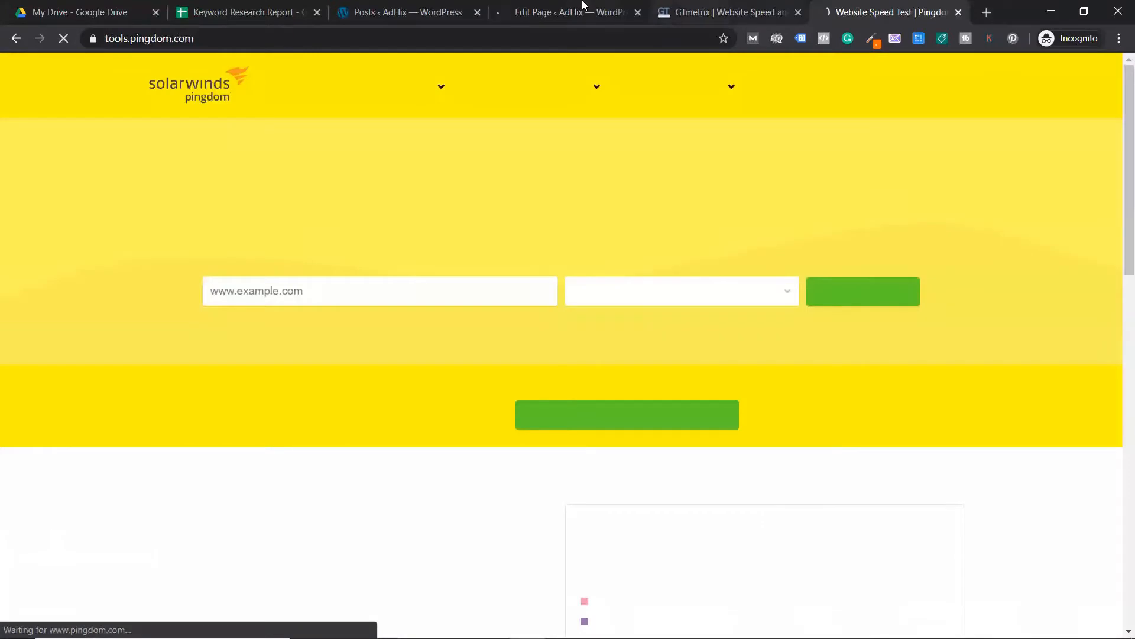
# Open the live Web Design Services page from its WordPress edit screen and copy its URL.
pyautogui.click(583, 6)
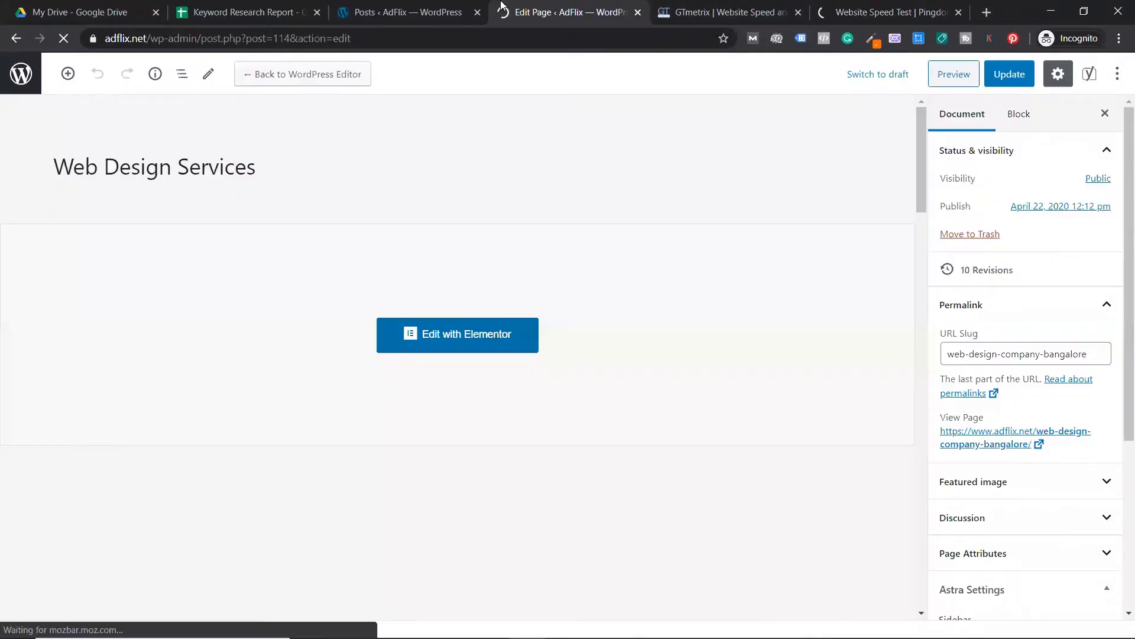
pyautogui.click(1008, 444)
pyautogui.click(426, 39)
pyautogui.hotkey('ctrl', 'c')
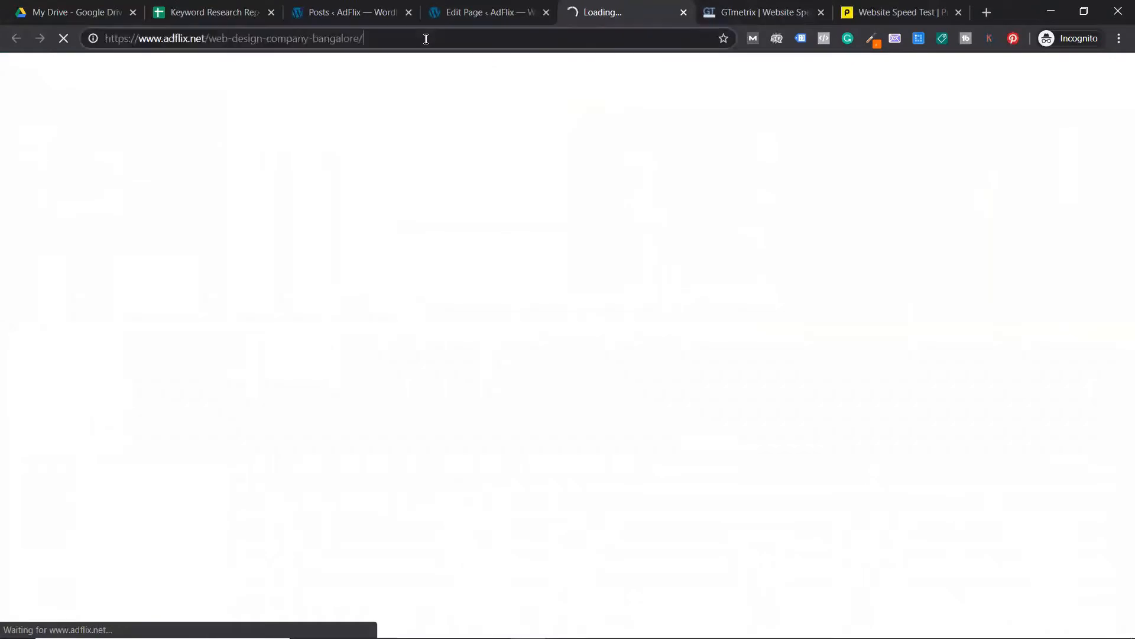
pyautogui.click(763, 12)
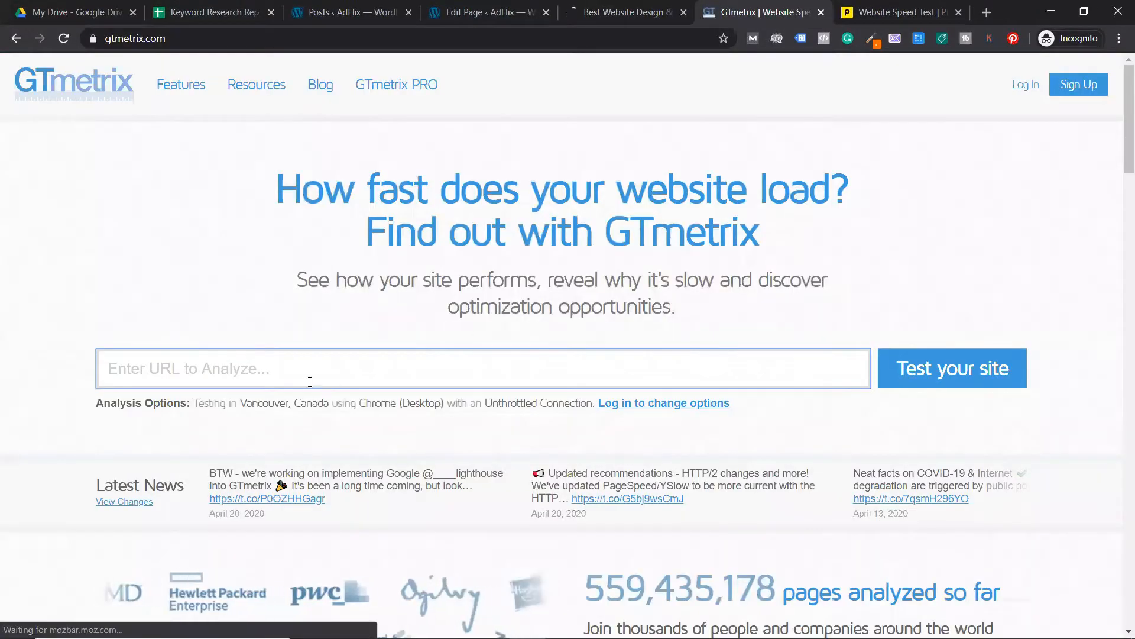
pyautogui.click(306, 377)
pyautogui.hotkey('ctrl', 'v')
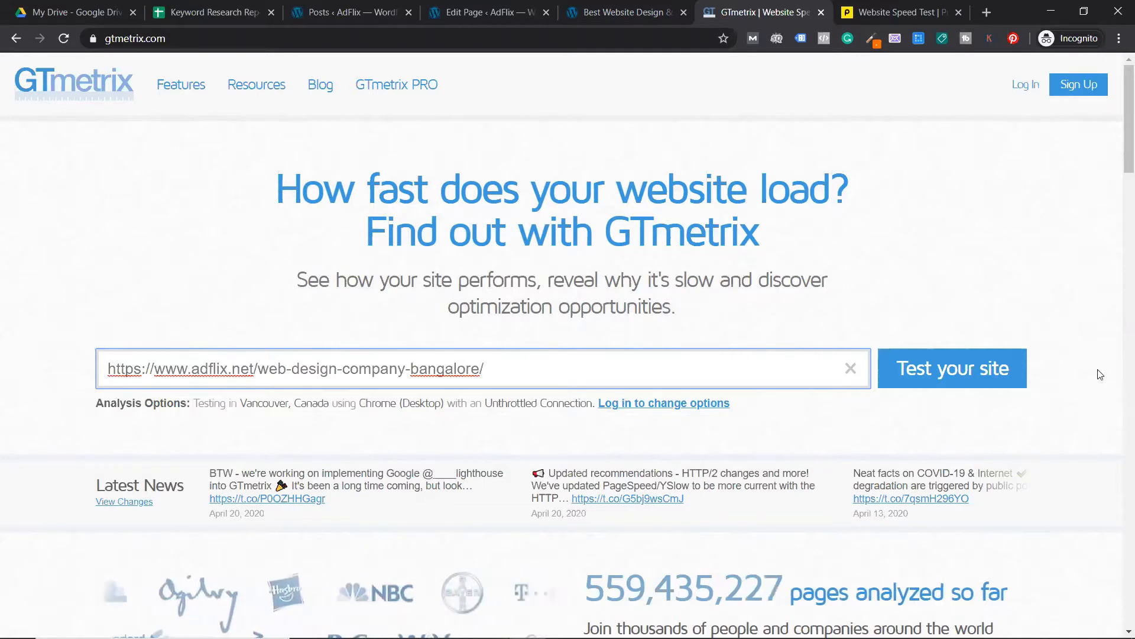
pyautogui.click(946, 362)
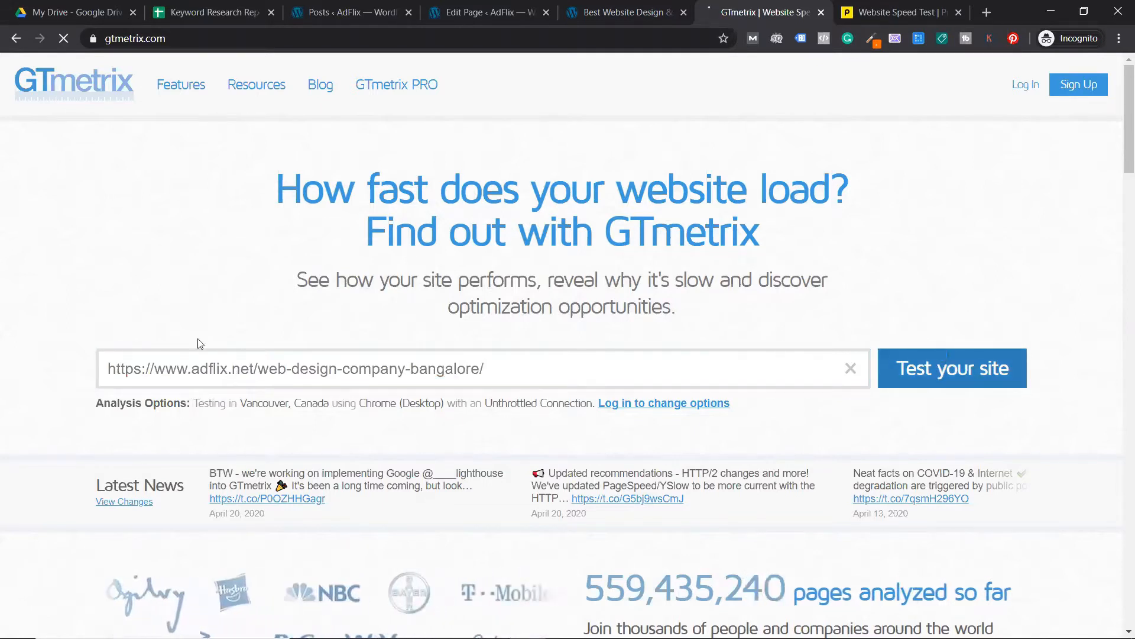
pyautogui.click(914, 6)
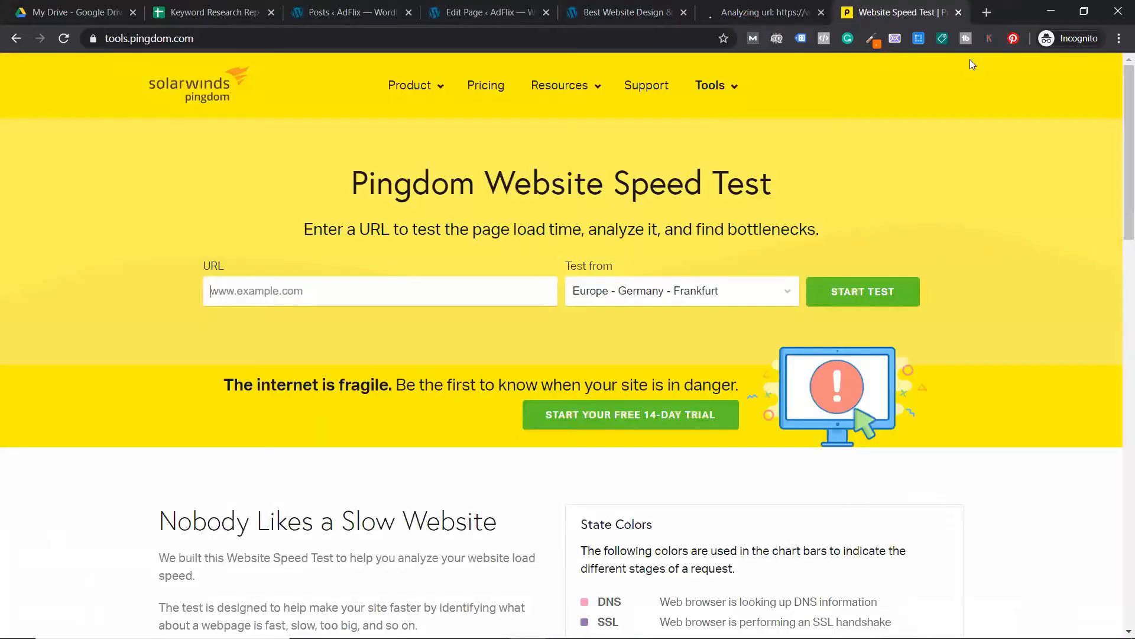
pyautogui.hotkey('ctrl', 'v')
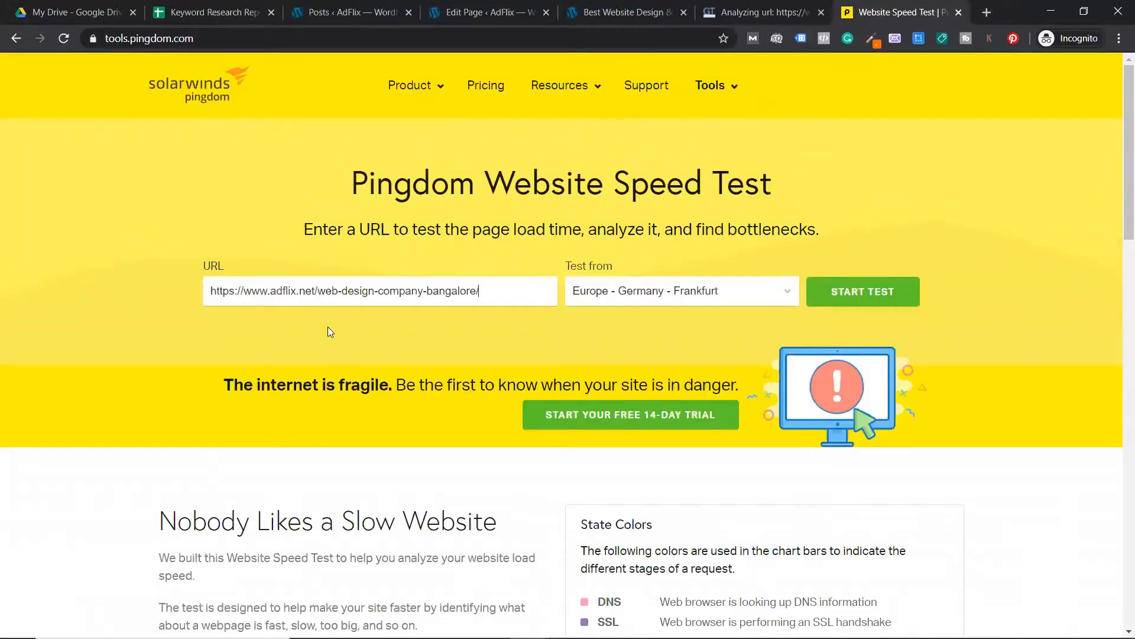
pyautogui.click(604, 298)
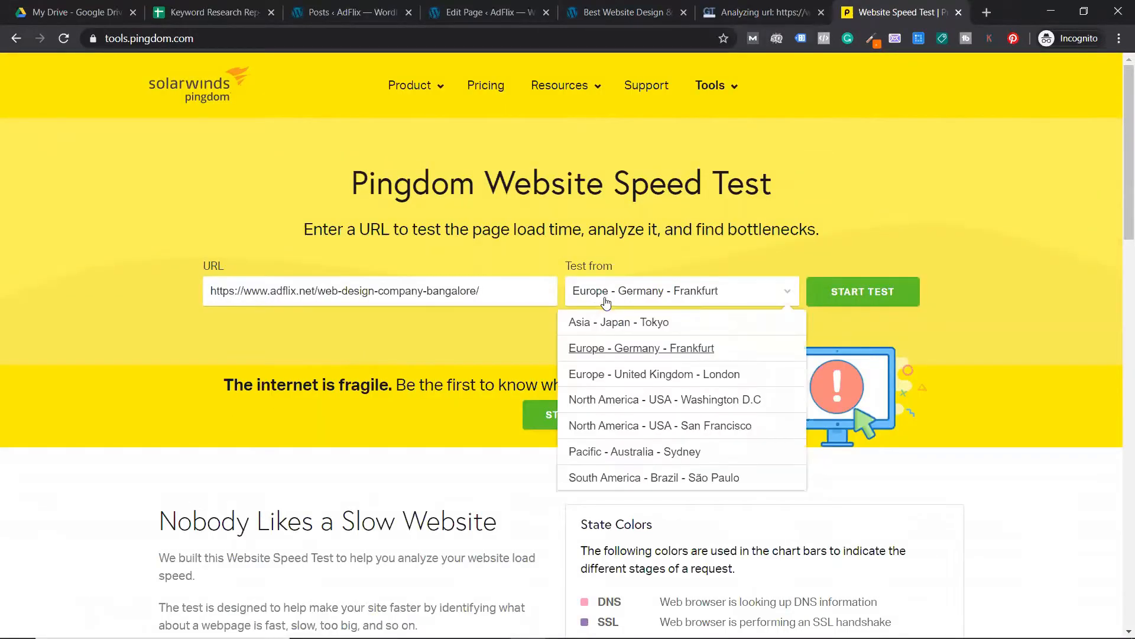
pyautogui.click(630, 322)
pyautogui.click(857, 285)
# Review the GTmetrix performance report, inspecting the details of the Minify JavaScript and Leverage browser caching recommendations.
pyautogui.click(783, 6)
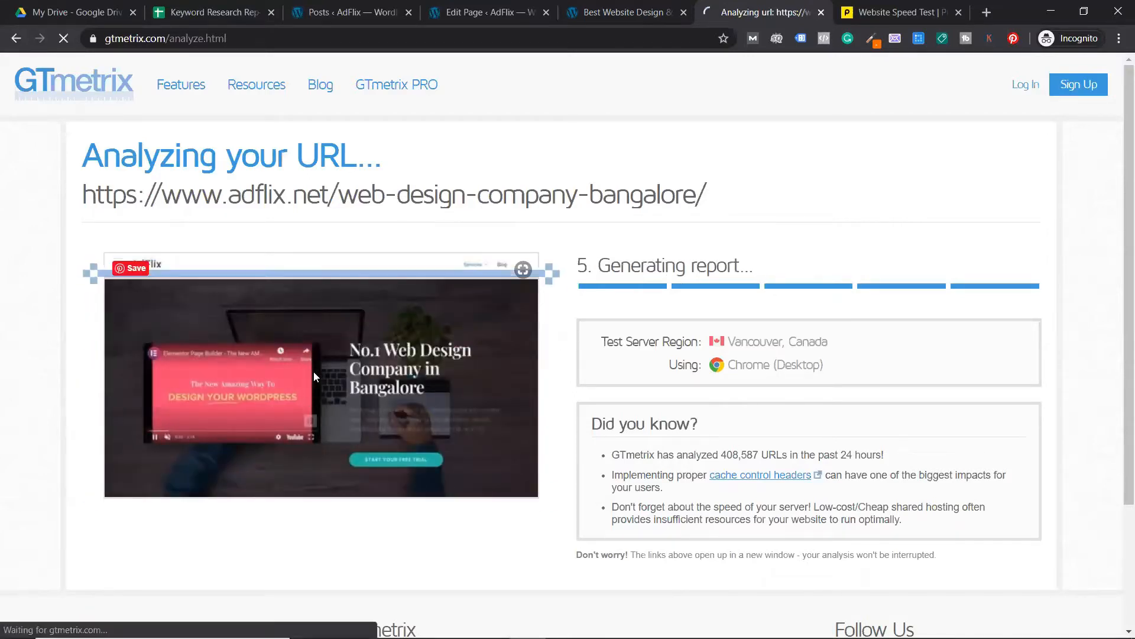
pyautogui.scroll(-1, 606, 295)
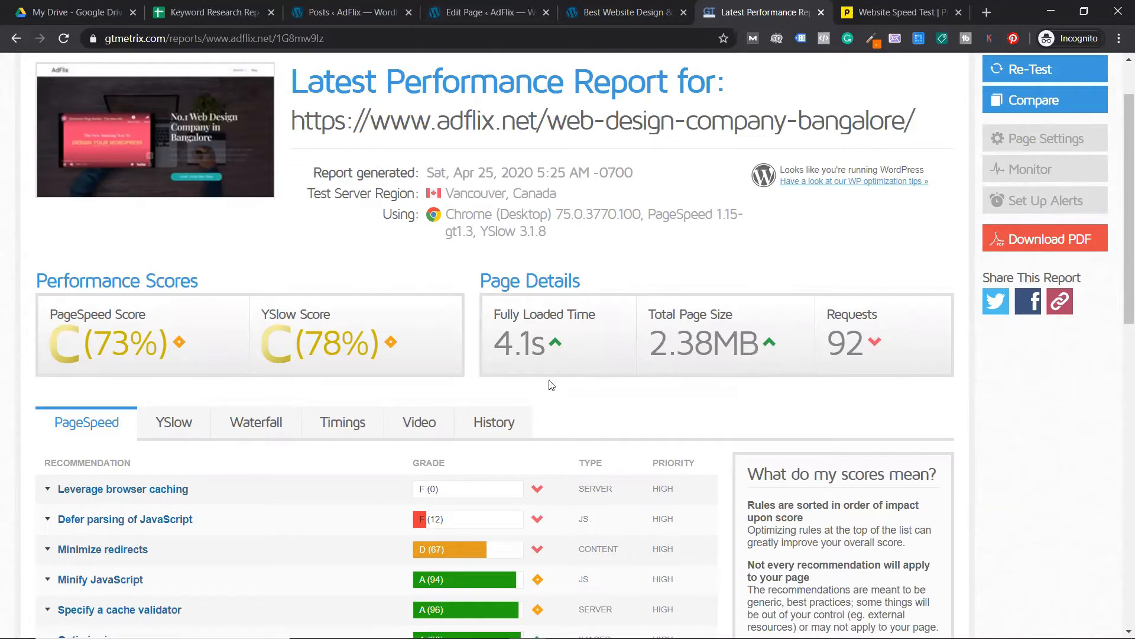
pyautogui.scroll(-3, 584, 377)
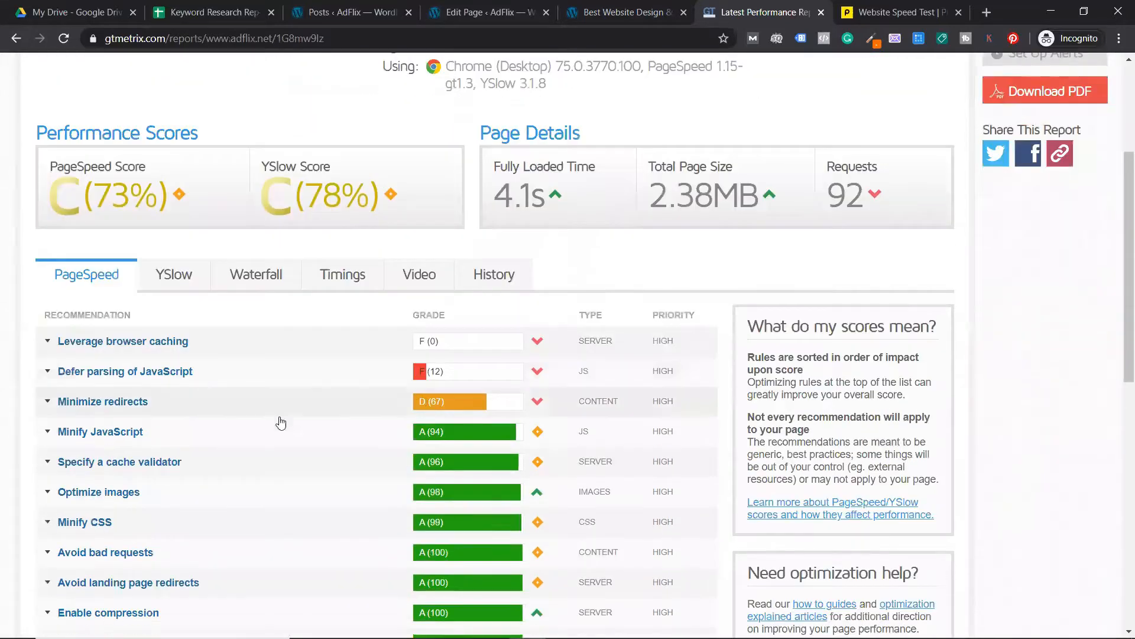
pyautogui.click(89, 433)
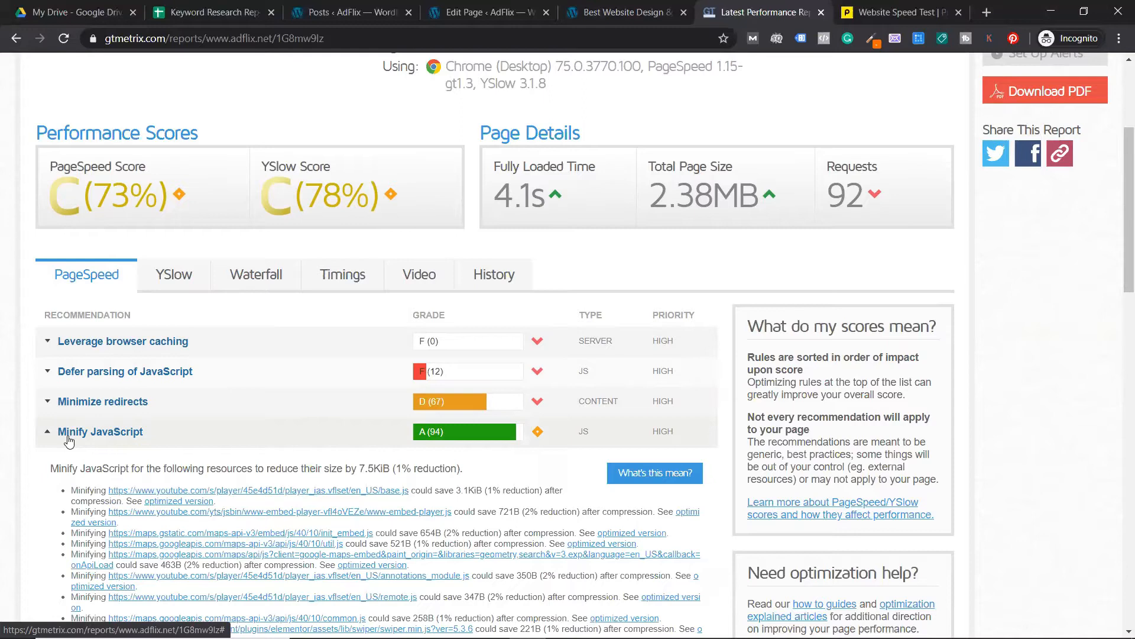
pyautogui.click(68, 438)
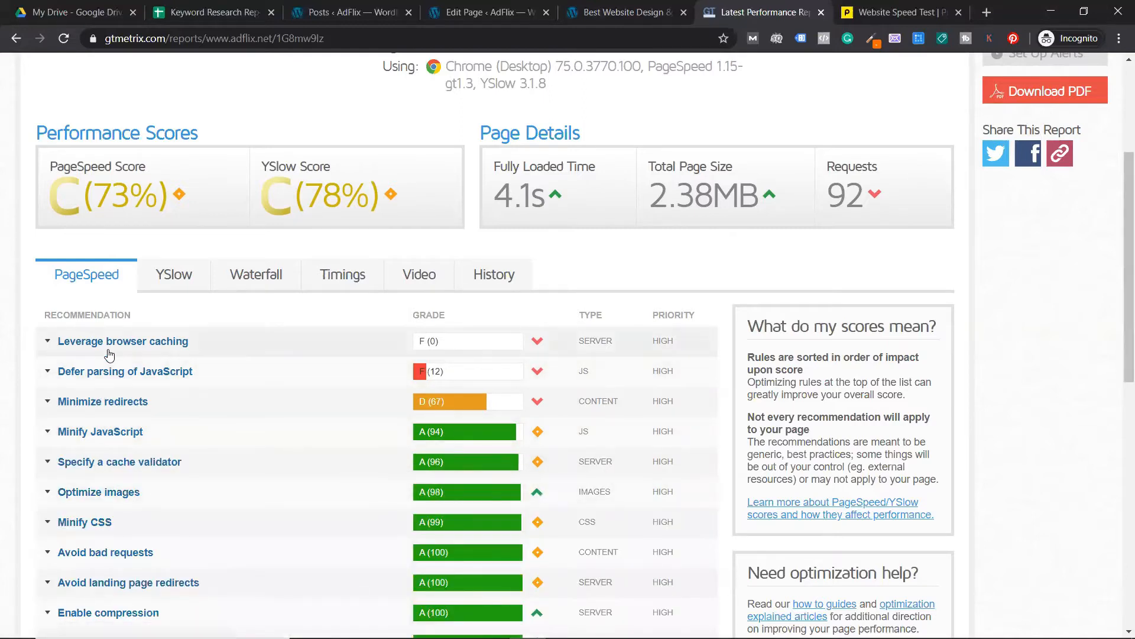
pyautogui.click(145, 351)
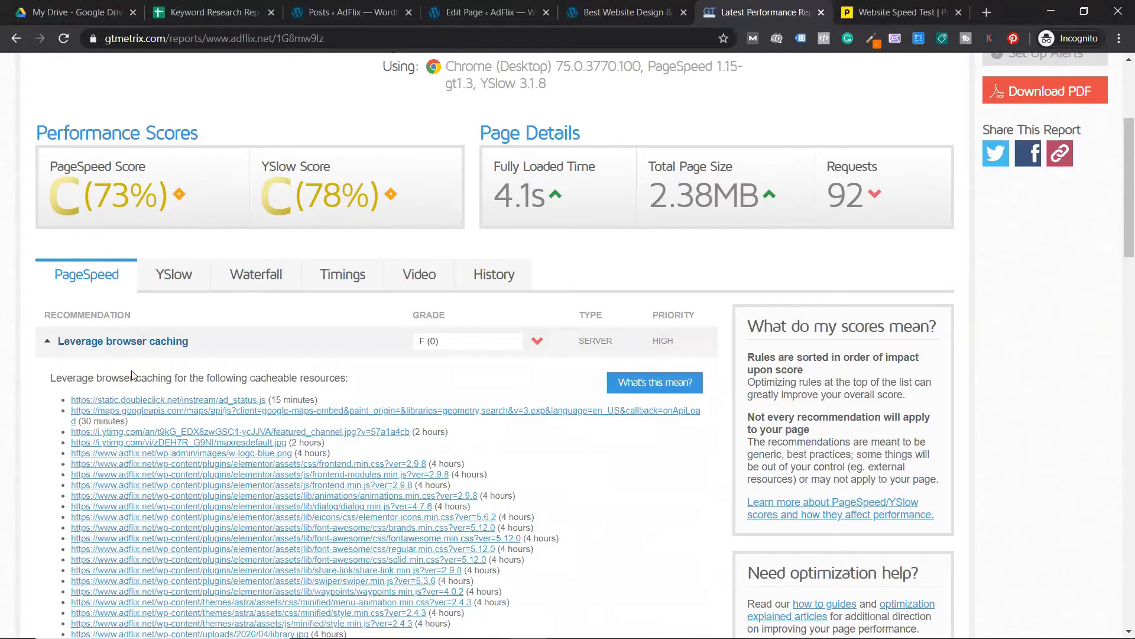
pyautogui.click(130, 340)
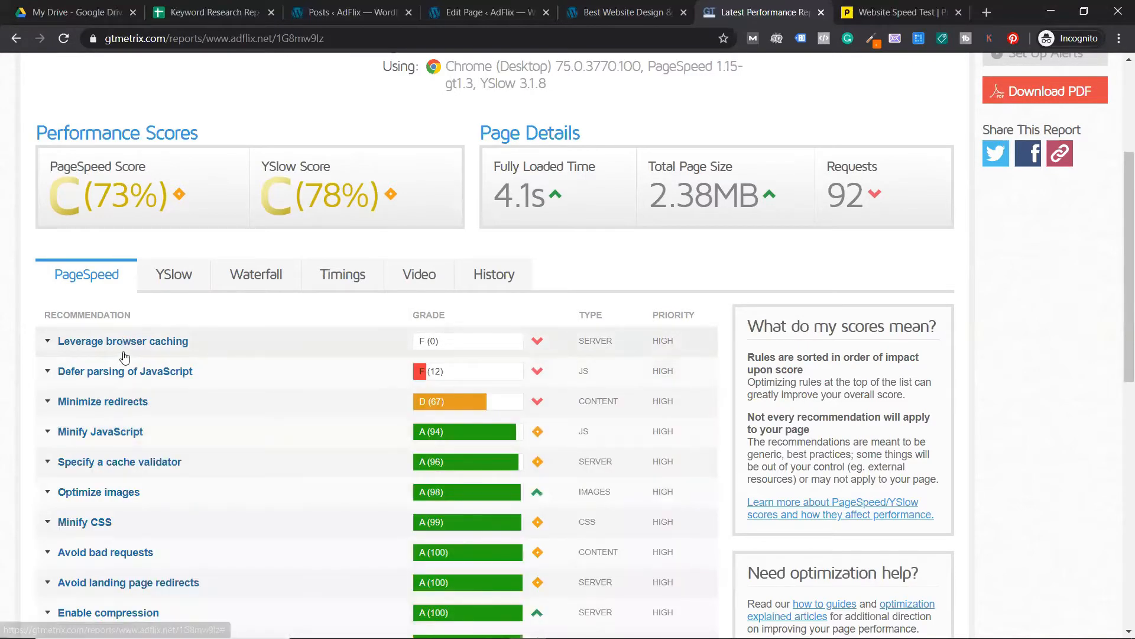
# Compare the load time and page size in the Pingdom results with those in the GTmetrix report.
pyautogui.click(895, 12)
pyautogui.scroll(-3, 612, 260)
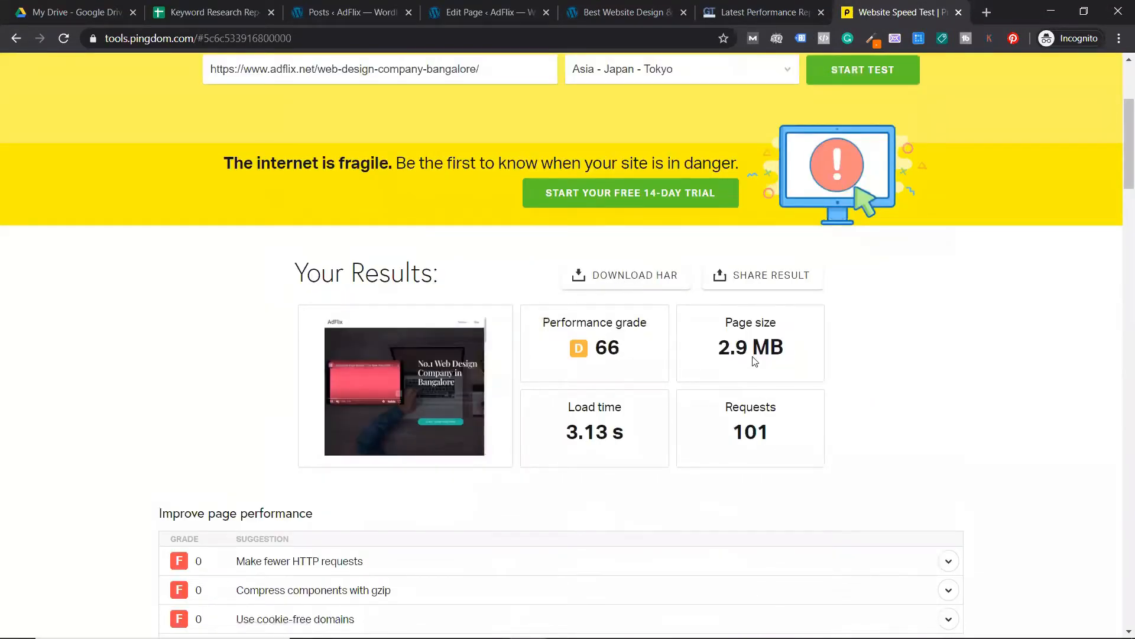
pyautogui.click(760, 11)
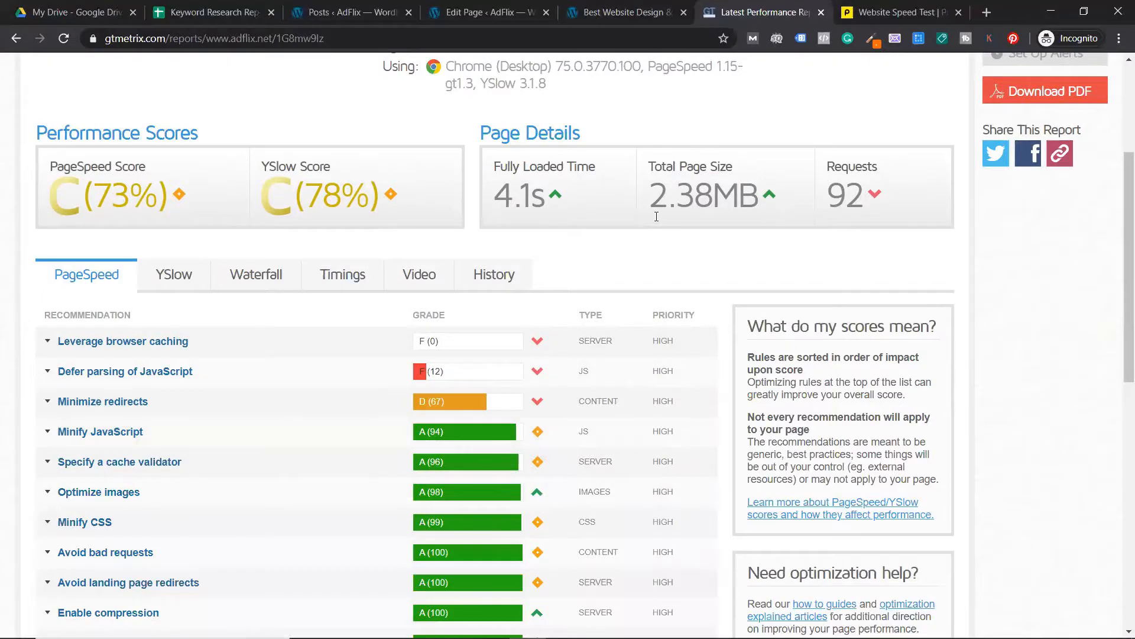
pyautogui.click(917, 10)
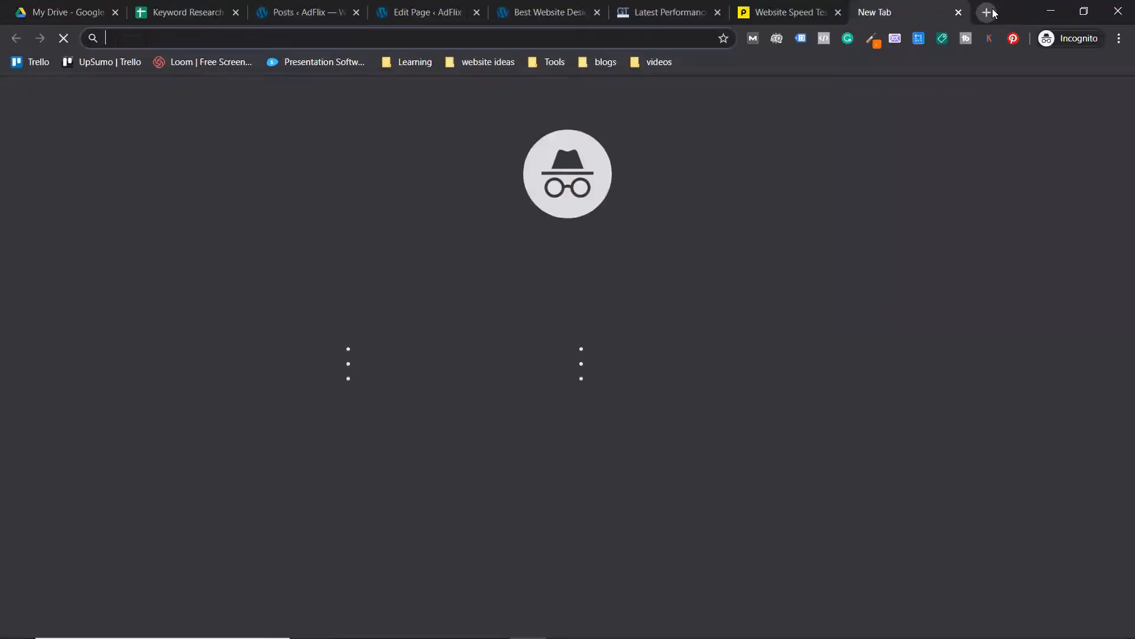
# Open a new blank browser tab.
pyautogui.click(991, 11)
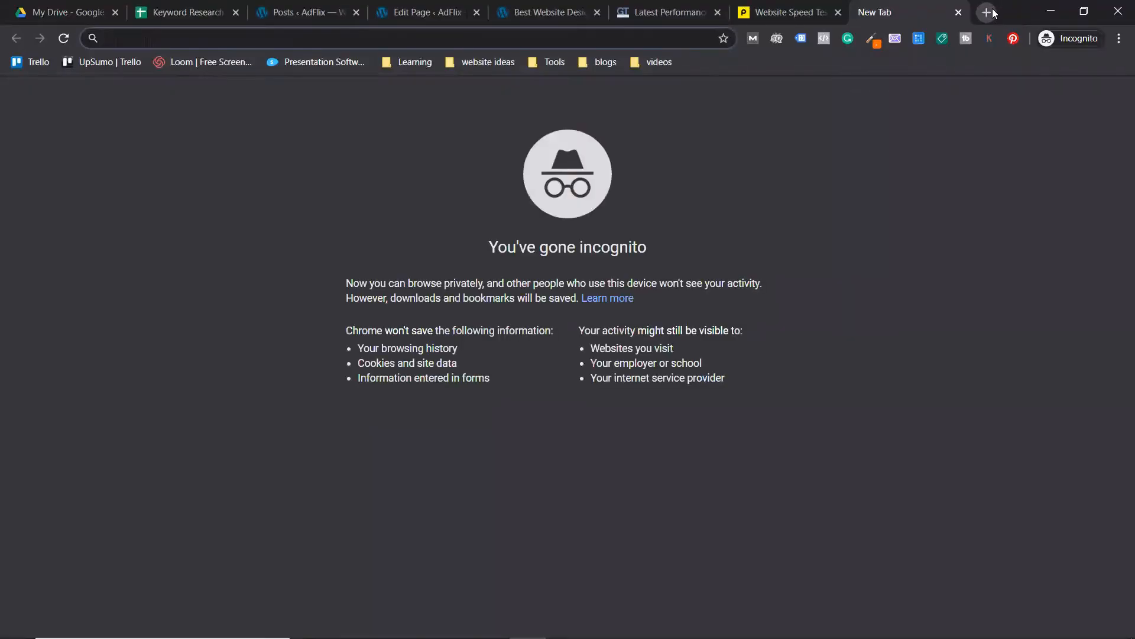
pyautogui.write('gtmet')
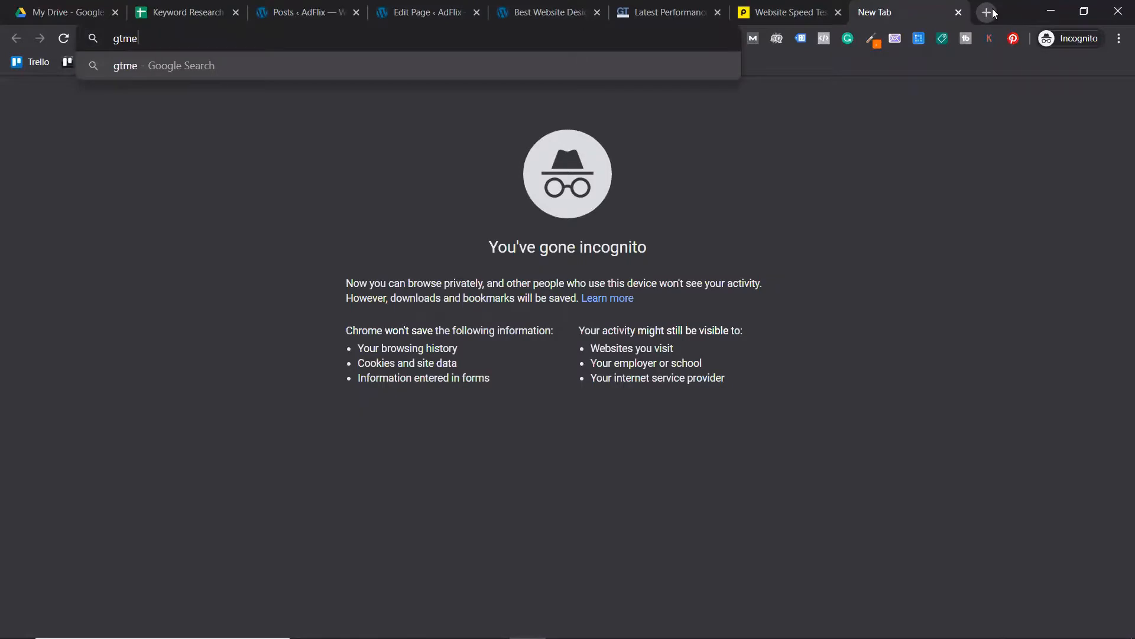
pyautogui.press('BackSpace')
pyautogui.press('BackSpace')
pyautogui.press('BackSpace')
pyautogui.press('BackSpace')
pyautogui.press('BackSpace')
# Search Google for "google page speed insights" and open the PageSpeed Insights page on Google Developers.
pyautogui.write('google ')
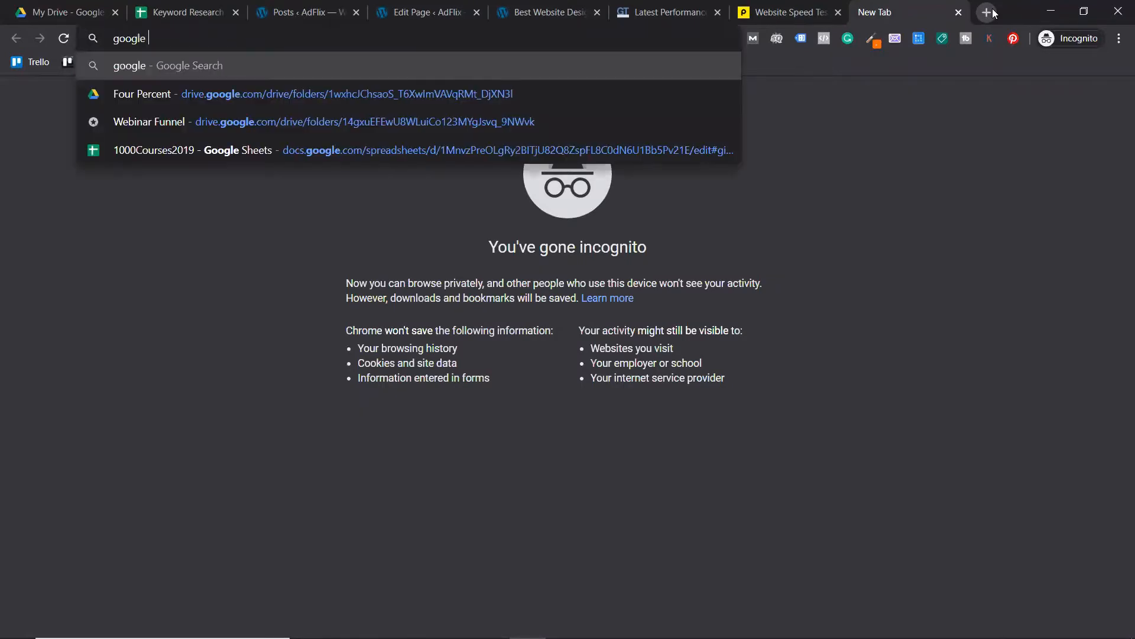
pyautogui.write('page speed inisg')
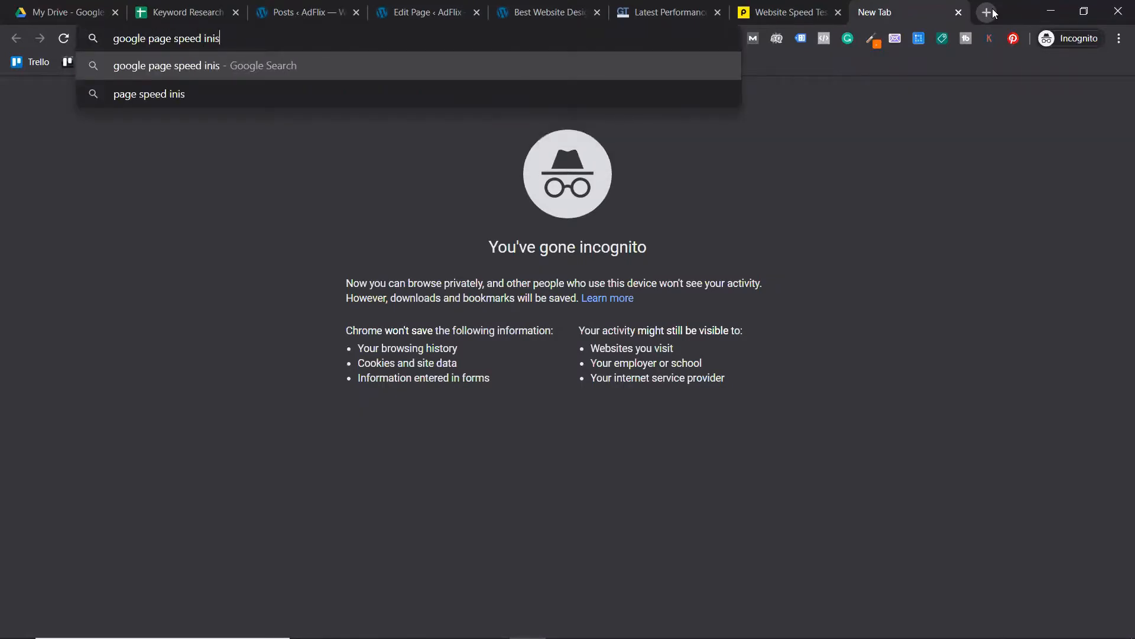
pyautogui.press('BackSpace')
pyautogui.press('BackSpace')
pyautogui.press('BackSpace')
pyautogui.write('sights')
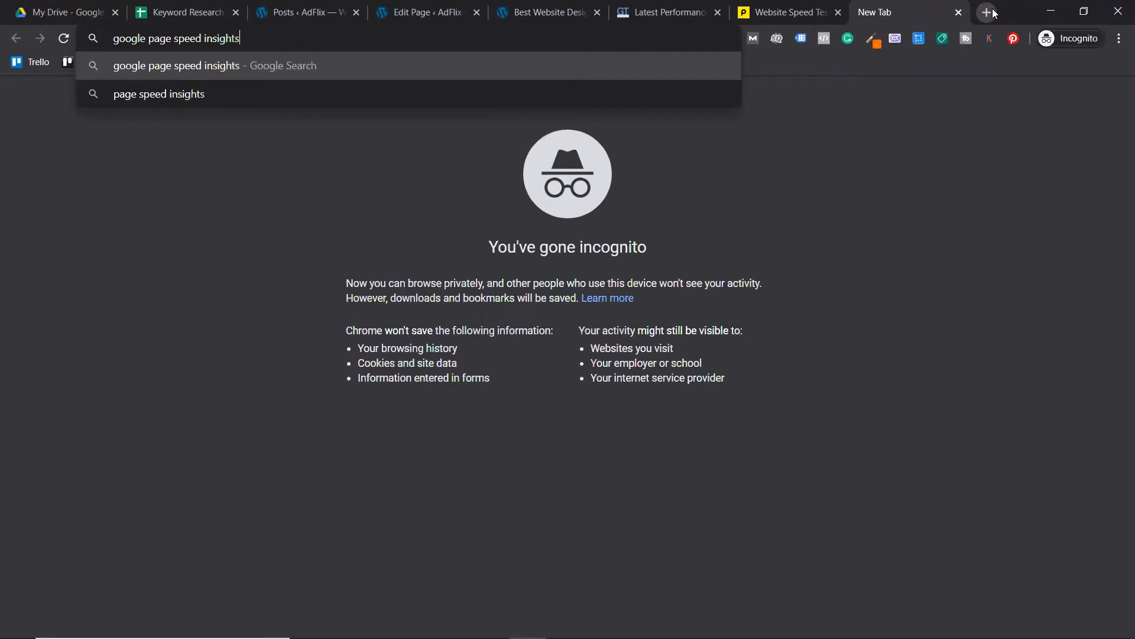
pyautogui.press('Return')
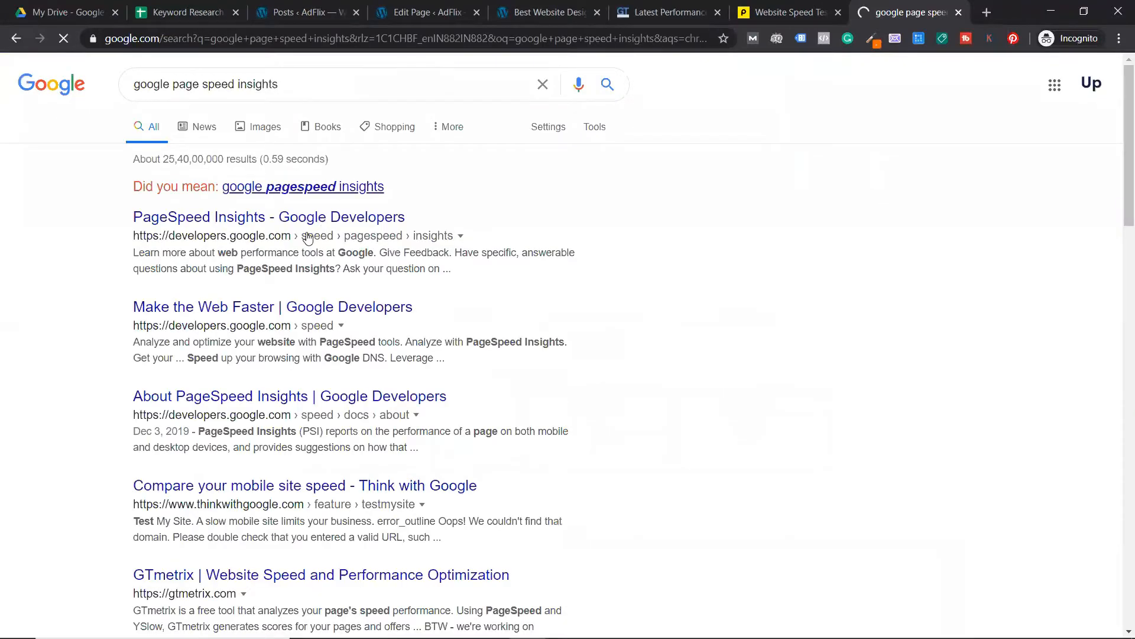
pyautogui.click(277, 221)
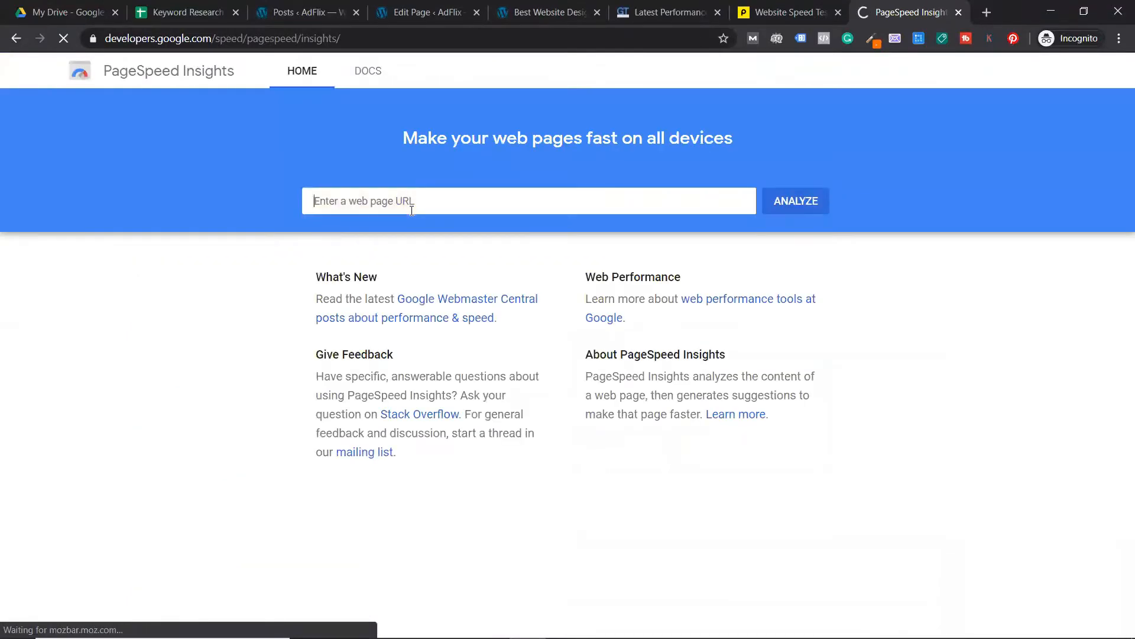
pyautogui.click(412, 211)
pyautogui.write('https://www.adflix.net/web-design-company-bangalore/')
pyautogui.click(812, 202)
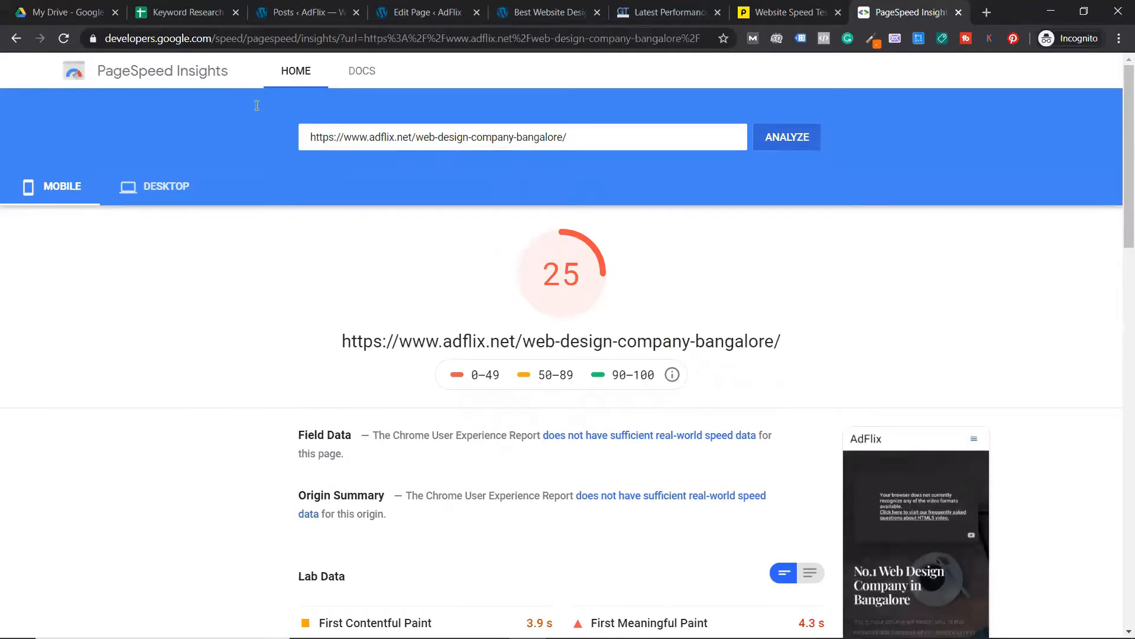
# Compare the page's mobile and desktop scores in PageSpeed Insights, looking through the mobile report's details.
pyautogui.click(151, 188)
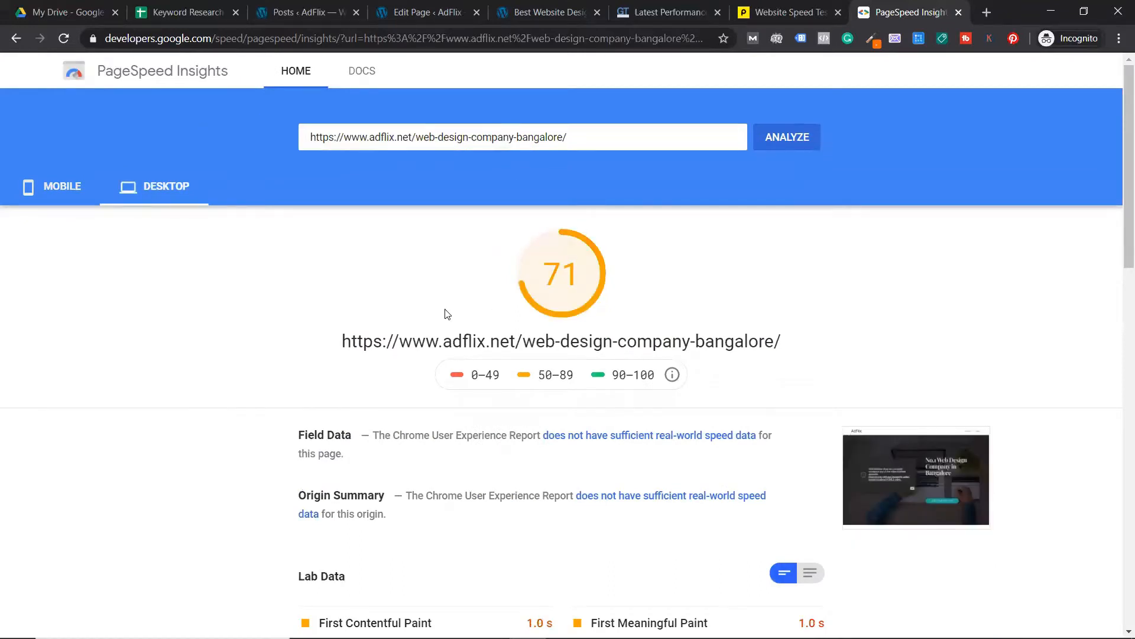
pyautogui.click(90, 195)
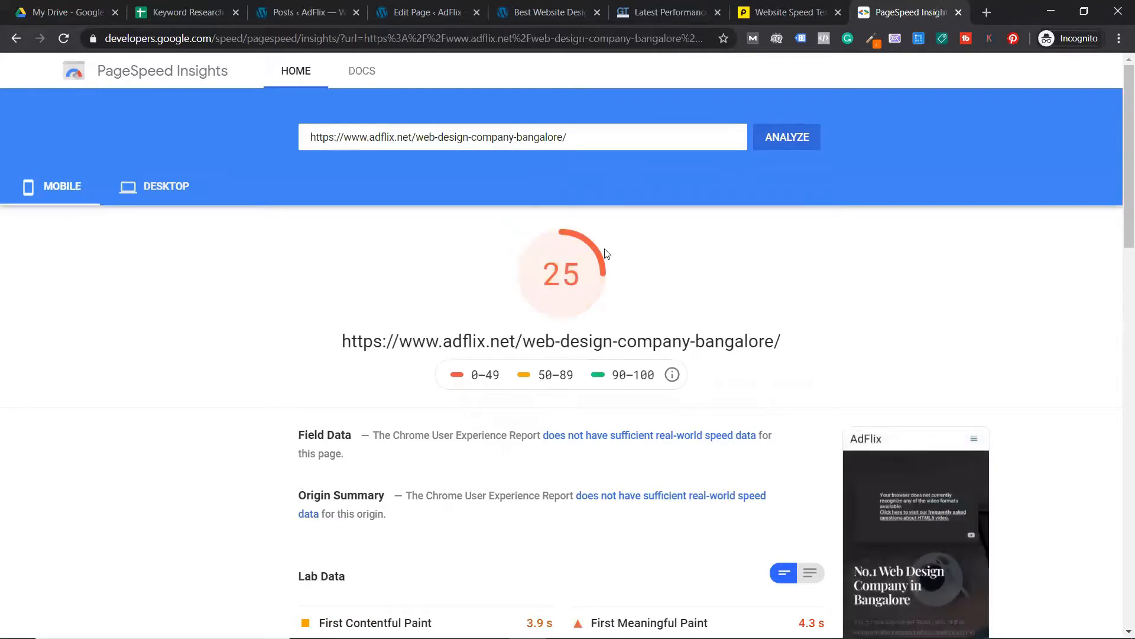
pyautogui.scroll(-5, 595, 280)
pyautogui.scroll(5, 621, 271)
pyautogui.click(163, 194)
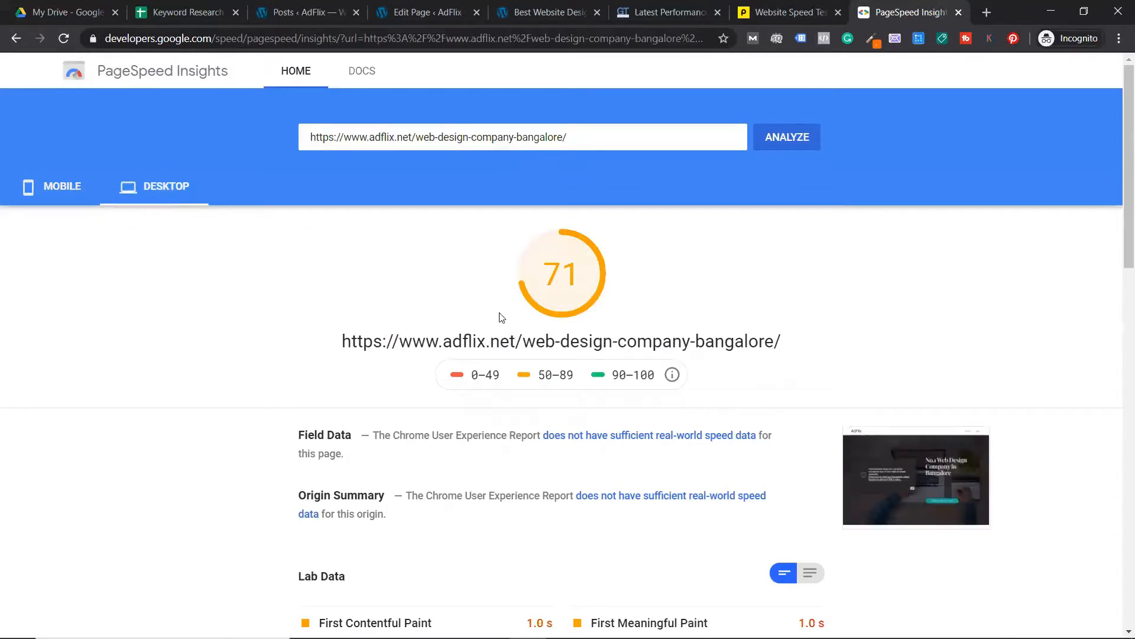
pyautogui.click(54, 200)
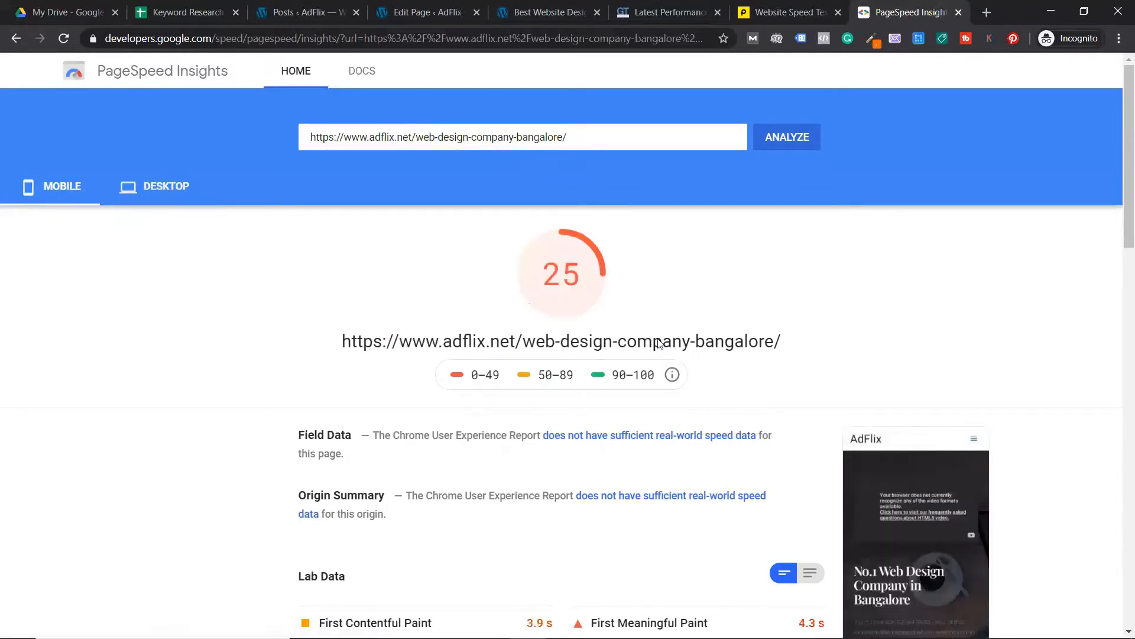
pyautogui.click(162, 188)
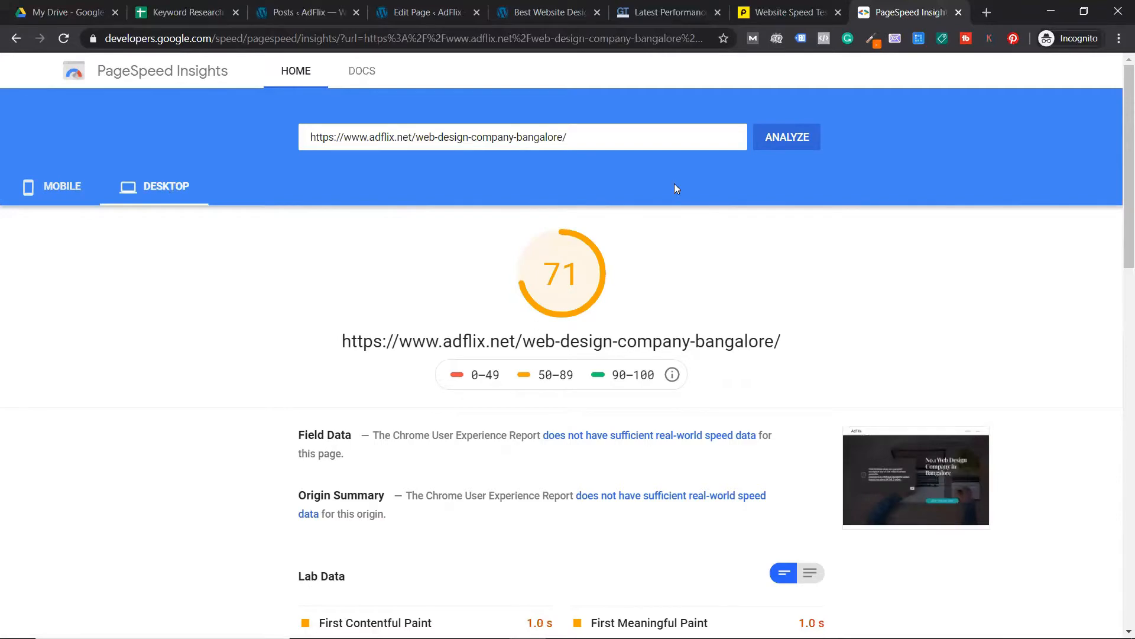
# Recheck the page's load time in the Pingdom results and its fully loaded time in the GTmetrix report.
pyautogui.click(813, 6)
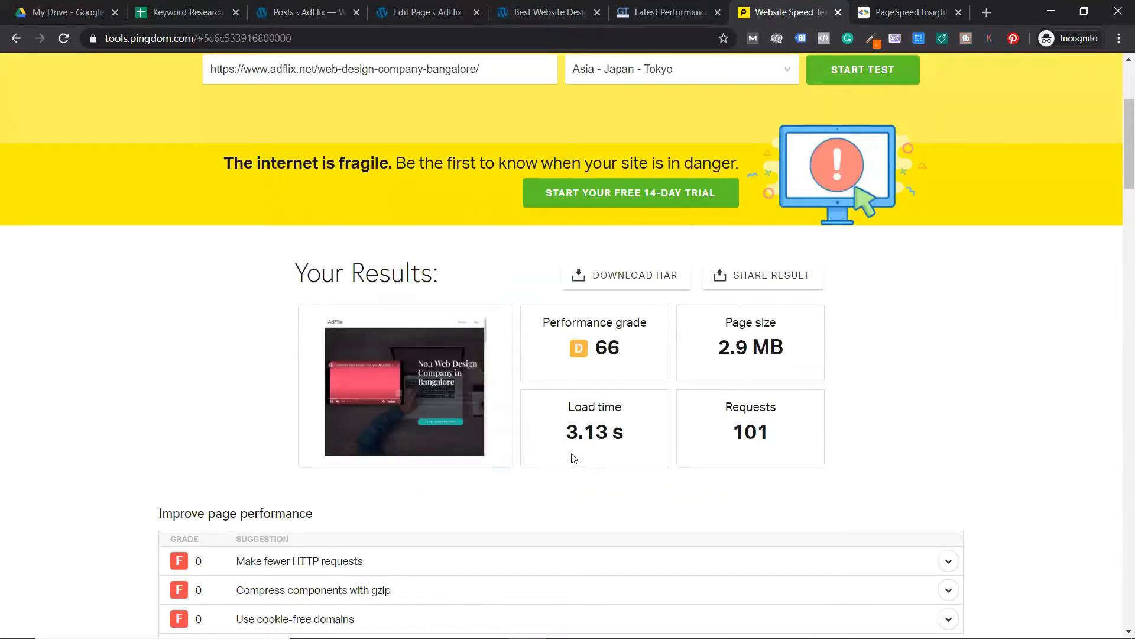
pyautogui.click(686, 8)
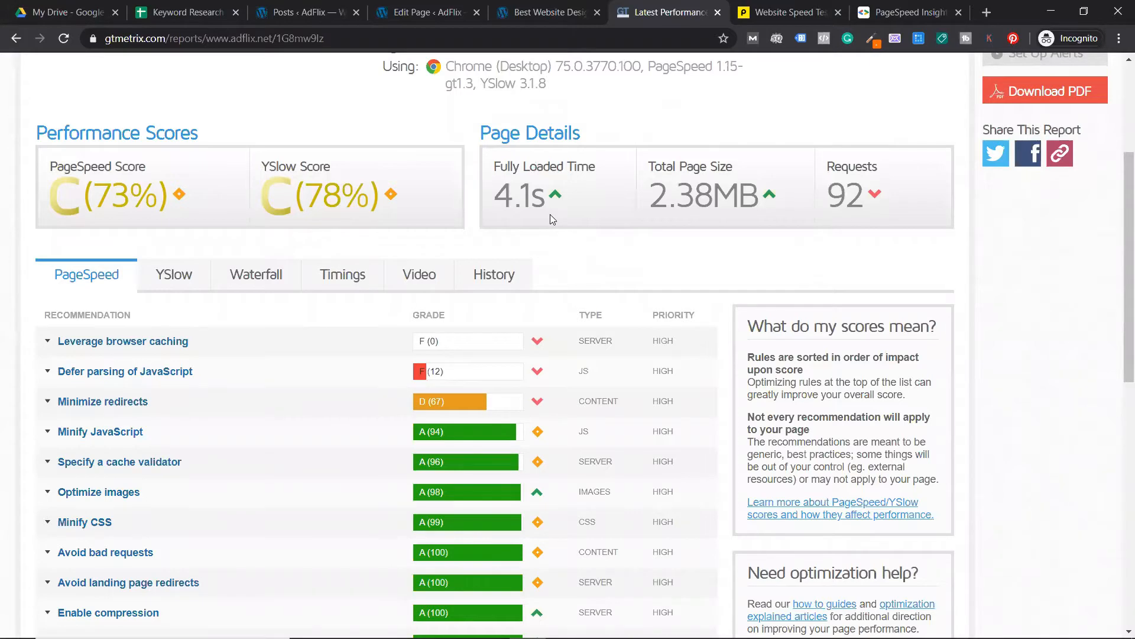
# Close the Web Design Services edit screen's tab and look through the live page down to the team profiles.
pyautogui.click(548, 9)
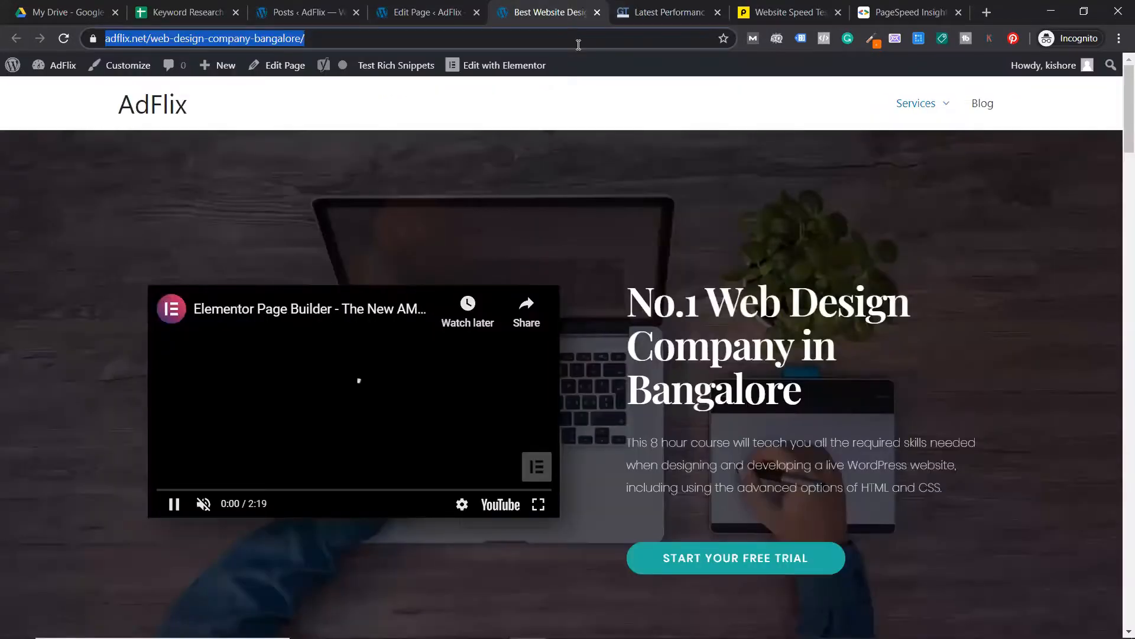
pyautogui.click(449, 12)
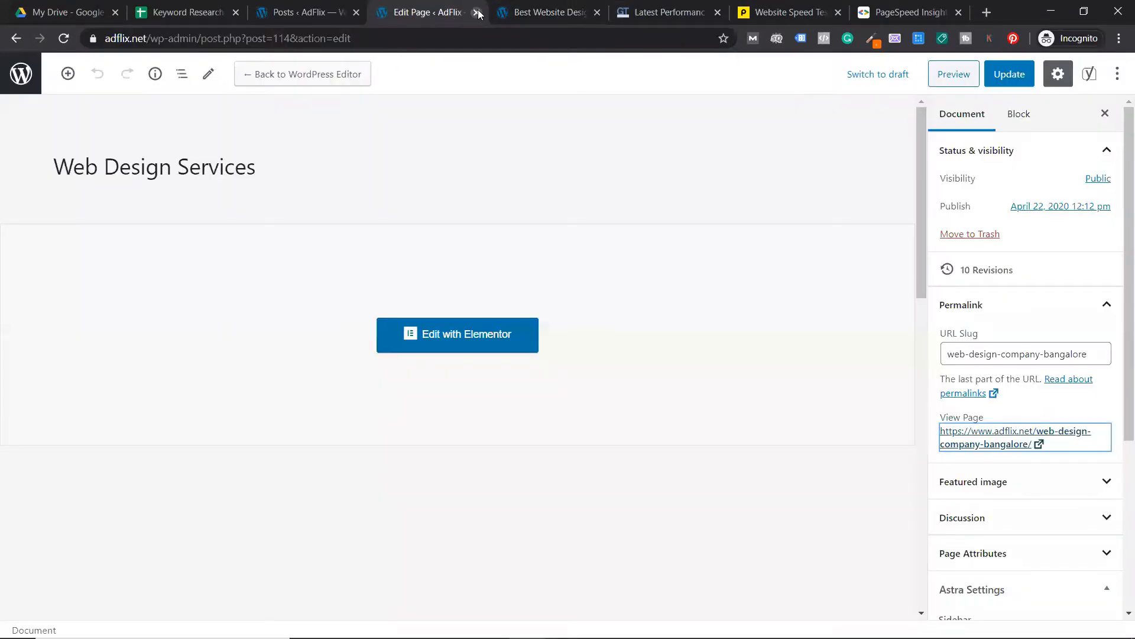
pyautogui.click(477, 13)
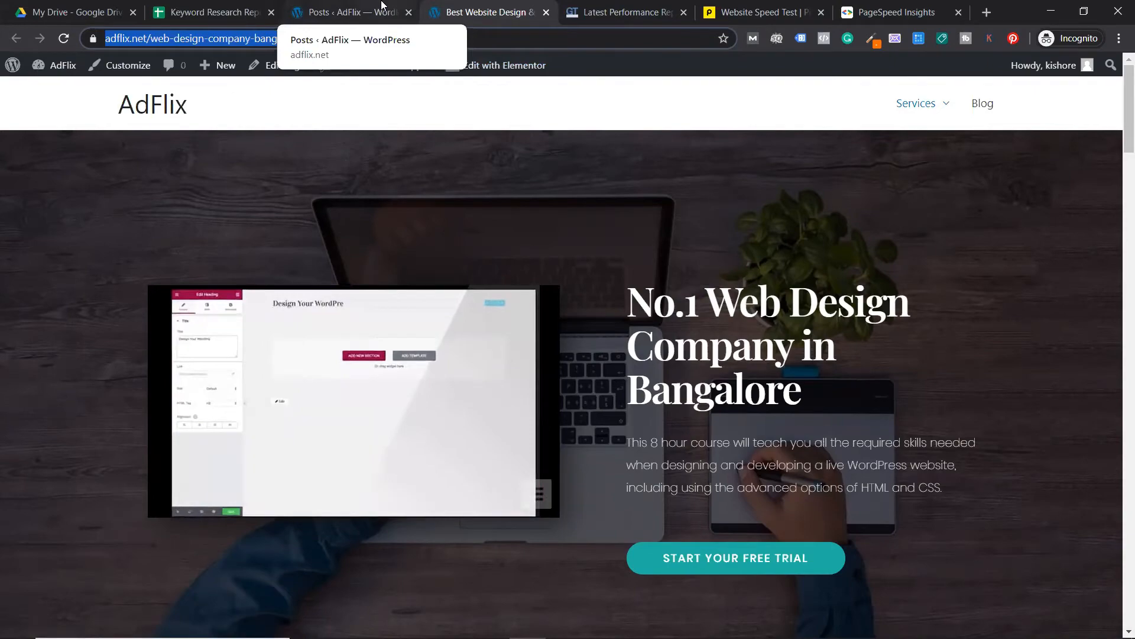
pyautogui.scroll(-15, 655, 278)
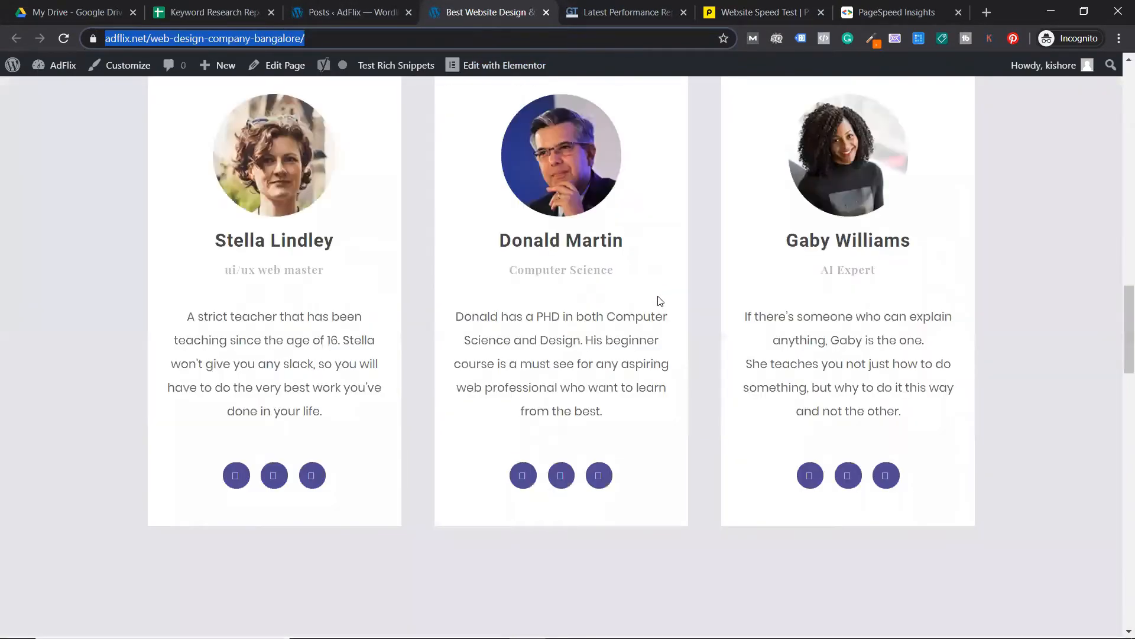
# Switch to Microsoft Whiteboard and draw a blue arrow leading from "Caching" up past the word "light".
pyautogui.hotkey('alt', 'Tab')
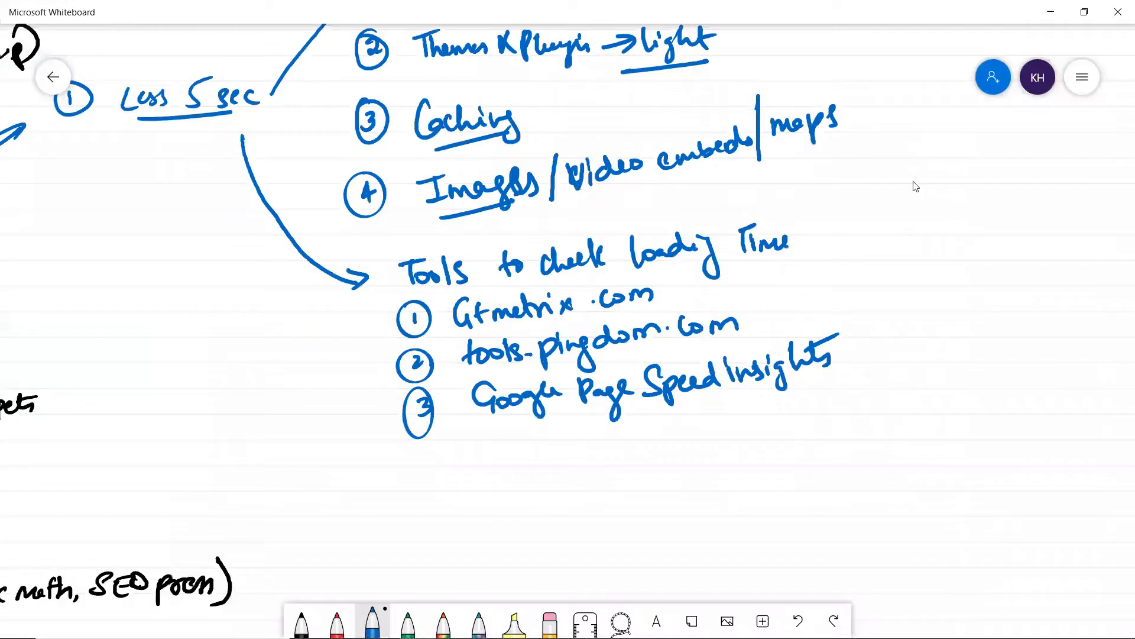
pyautogui.scroll(3, 707, 203)
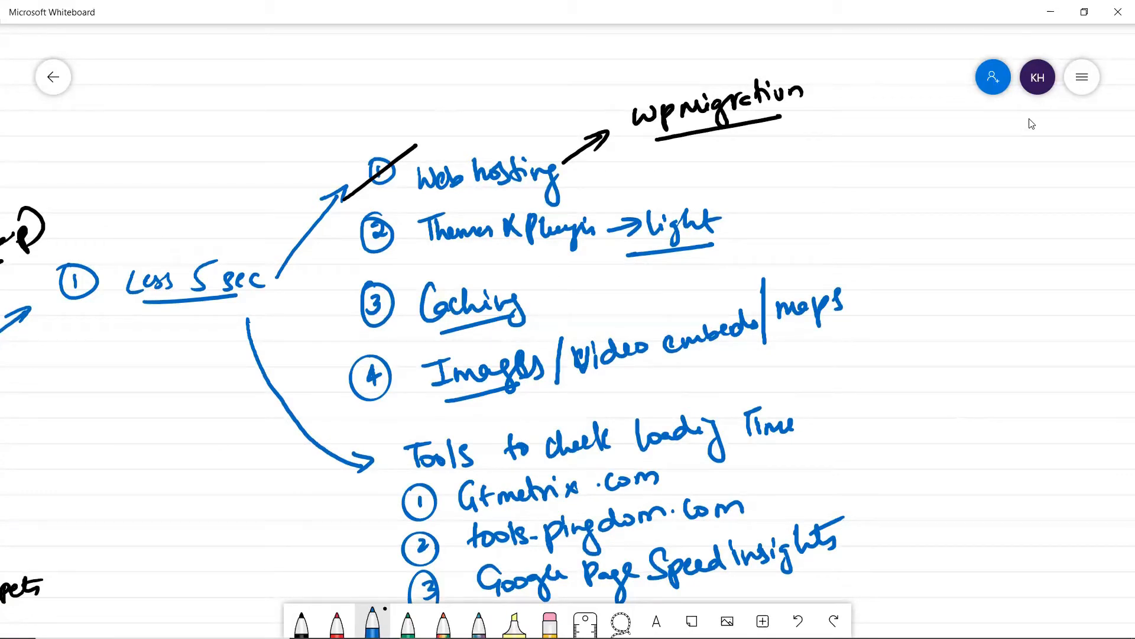
pyautogui.moveTo(556, 303); pyautogui.dragTo(758, 234)
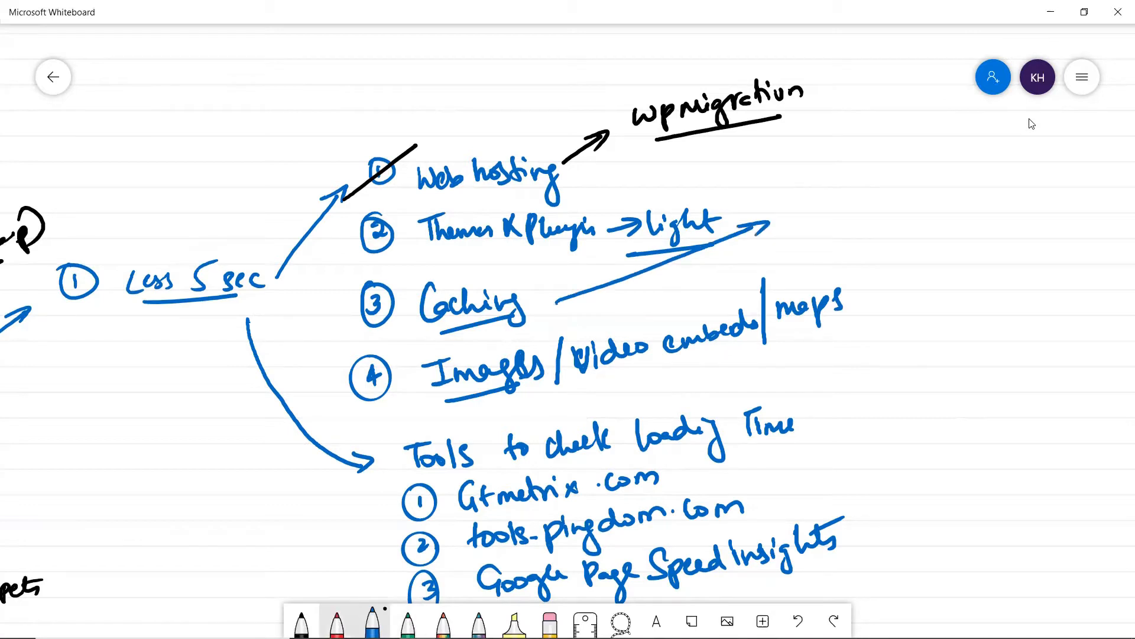
# Write "W3 total Cache" and "WP rocket" in black ink on two lines at the tip of the Caching arrow.
pyautogui.click(301, 621)
pyautogui.moveTo(801, 171)
pyautogui.mouseDown()
pyautogui.moveTo(812, 192)
pyautogui.moveTo(828, 168)
pyautogui.moveTo(837, 187)
pyautogui.moveTo(923, 163)
pyautogui.mouseUp()
pyautogui.moveTo(946, 135)
pyautogui.mouseDown()
pyautogui.moveTo(935, 155)
pyautogui.moveTo(955, 155)
pyautogui.mouseUp()
pyautogui.moveTo(973, 140); pyautogui.dragTo(967, 153)
pyautogui.moveTo(977, 122)
pyautogui.mouseDown()
pyautogui.moveTo(987, 147)
pyautogui.moveTo(997, 137)
pyautogui.mouseUp()
pyautogui.moveTo(823, 210)
pyautogui.mouseDown()
pyautogui.moveTo(827, 222)
pyautogui.moveTo(846, 201)
pyautogui.mouseUp()
pyautogui.moveTo(858, 204)
pyautogui.mouseDown()
pyautogui.moveTo(861, 222)
pyautogui.moveTo(867, 204)
pyautogui.mouseUp()
pyautogui.moveTo(879, 195)
pyautogui.mouseDown()
pyautogui.moveTo(883, 208)
pyautogui.moveTo(960, 167)
pyautogui.mouseUp()
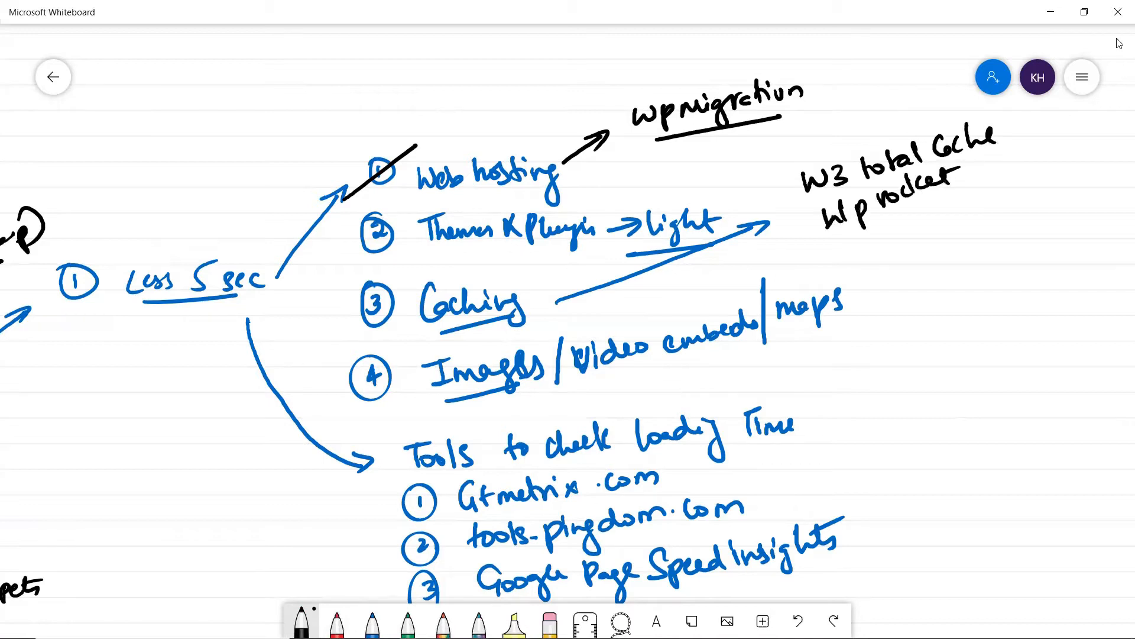
# Write "WP super cache" in black ink on the line below "WP rocket".
pyautogui.moveTo(848, 244); pyautogui.dragTo(924, 229)
pyautogui.moveTo(934, 215)
pyautogui.mouseDown()
pyautogui.moveTo(933, 239)
pyautogui.moveTo(946, 214)
pyautogui.mouseUp()
pyautogui.moveTo(945, 213); pyautogui.dragTo(954, 208)
pyautogui.moveTo(957, 208); pyautogui.dragTo(966, 199)
pyautogui.moveTo(978, 193); pyautogui.dragTo(982, 207)
pyautogui.moveTo(990, 175)
pyautogui.mouseDown()
pyautogui.moveTo(999, 199)
pyautogui.moveTo(1020, 181)
pyautogui.moveTo(984, 182)
pyautogui.mouseUp()
# Underline "WP super cache" and put a slash at the start of each plugin name, black for that one and green for the other two.
pyautogui.moveTo(840, 281); pyautogui.dragTo(855, 234)
pyautogui.moveTo(864, 272); pyautogui.dragTo(1037, 190)
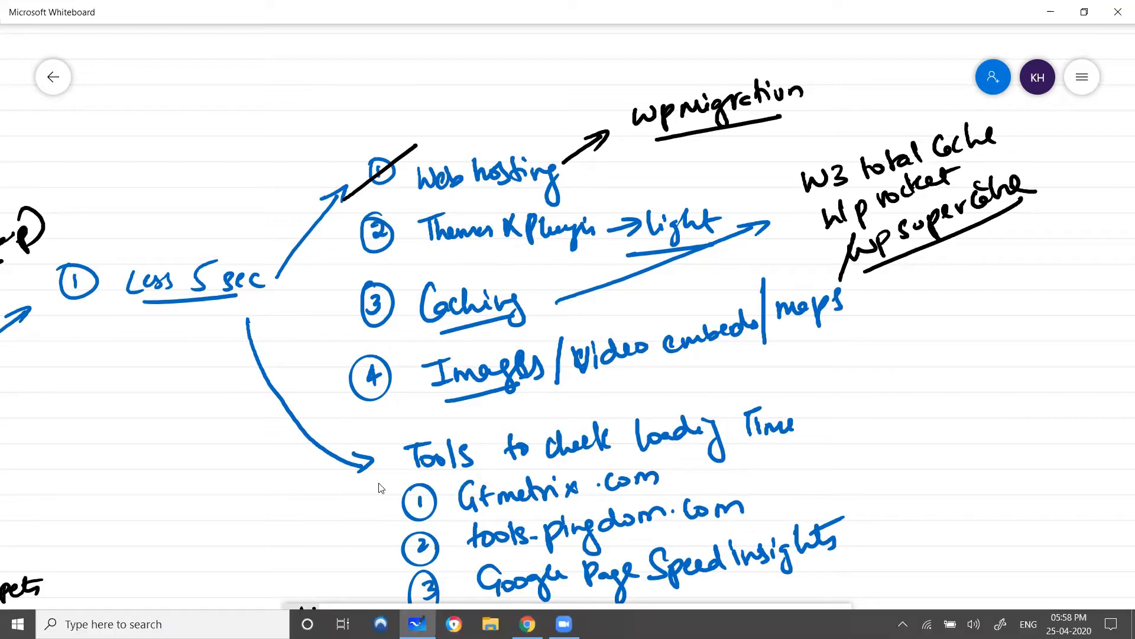
pyautogui.moveTo(786, 201); pyautogui.dragTo(843, 150)
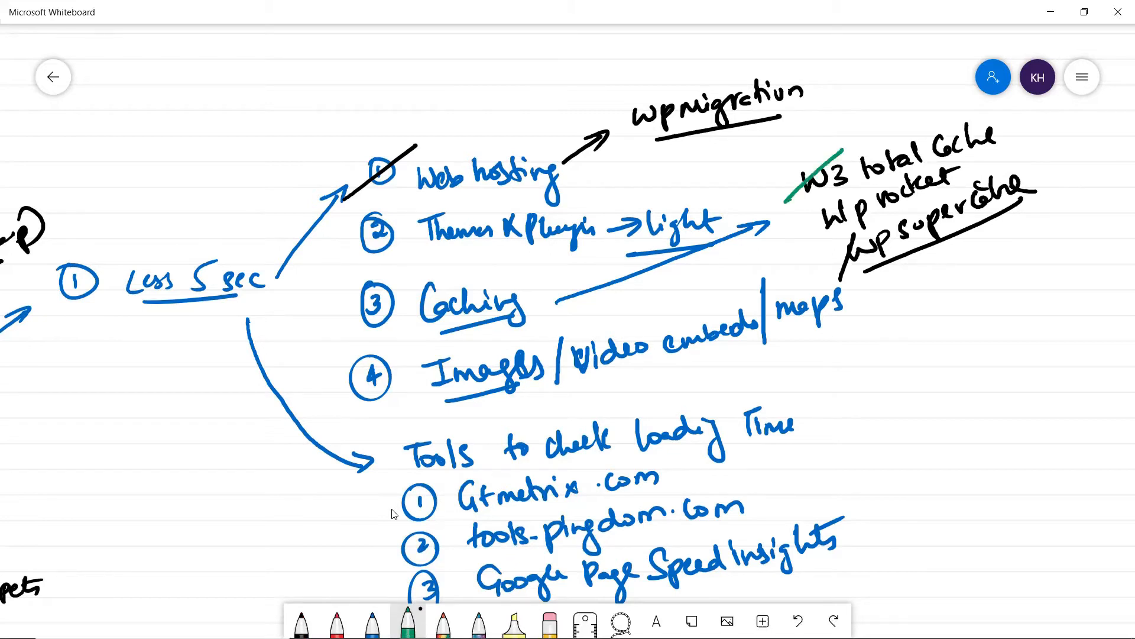
pyautogui.moveTo(799, 236); pyautogui.dragTo(838, 200)
# Write "Auto" in black ink below the caching plugin list and underline "W3 total Cache".
pyautogui.click(302, 623)
pyautogui.click(302, 623)
pyautogui.moveTo(867, 309); pyautogui.dragTo(885, 295)
pyautogui.moveTo(887, 289); pyautogui.dragTo(899, 297)
pyautogui.moveTo(901, 271); pyautogui.dragTo(905, 292)
pyautogui.moveTo(897, 284); pyautogui.dragTo(911, 278)
pyautogui.moveTo(914, 279); pyautogui.dragTo(916, 278)
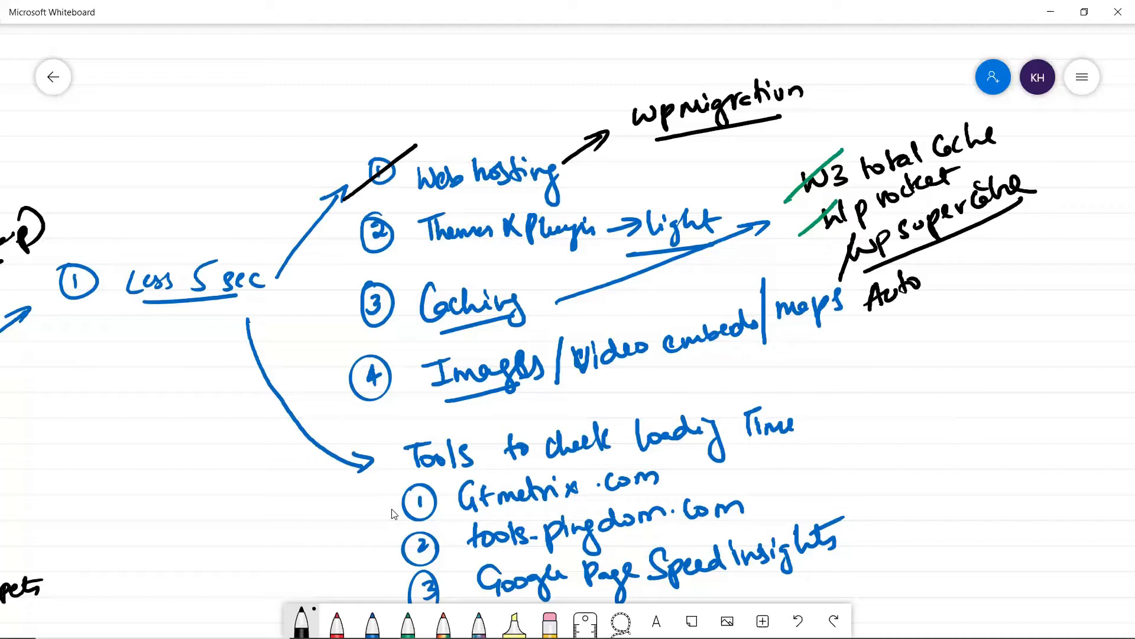
pyautogui.moveTo(811, 201); pyautogui.dragTo(974, 151)
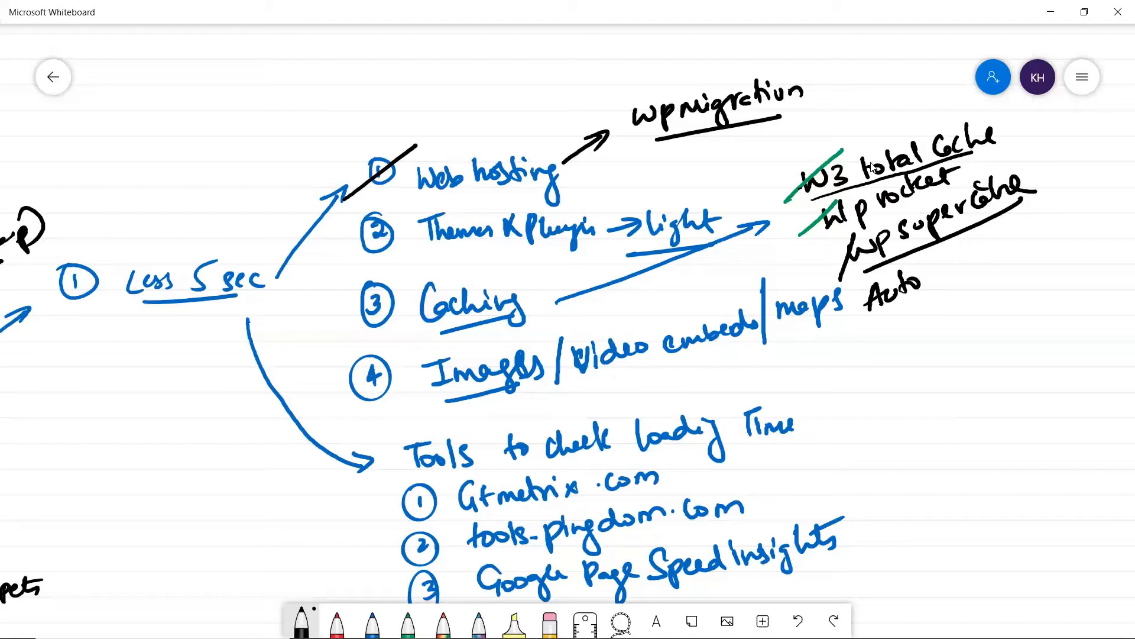
# Switch to Chrome and glance through the GTmetrix, Pingdom and PageSpeed Insights results.
pyautogui.hotkey('alt', 'Tab')
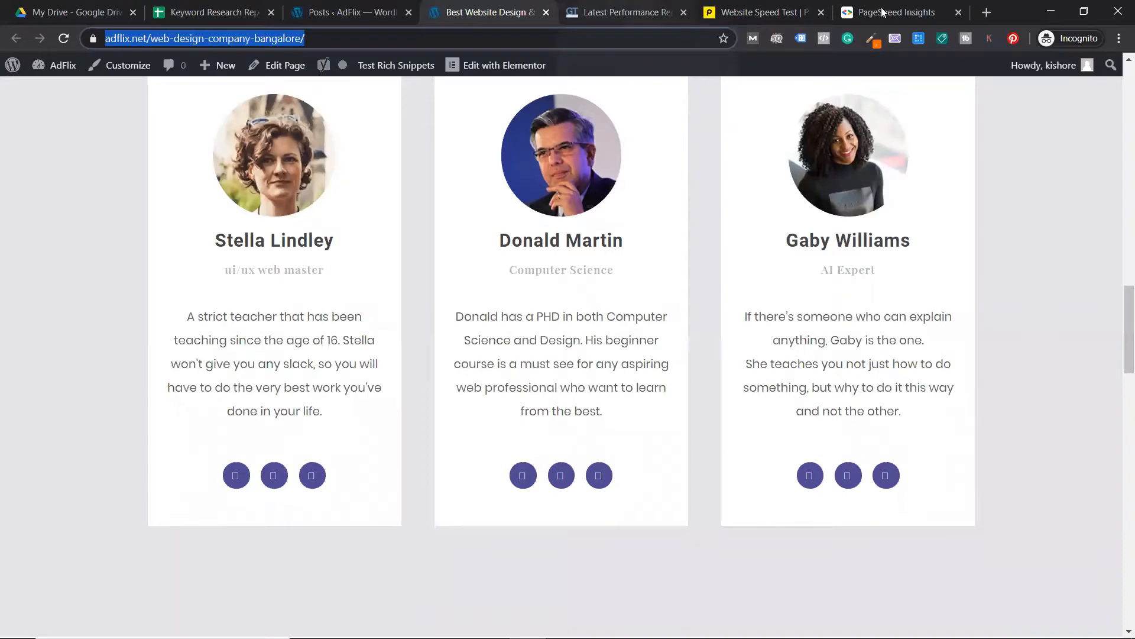
pyautogui.click(639, 7)
pyautogui.click(754, 6)
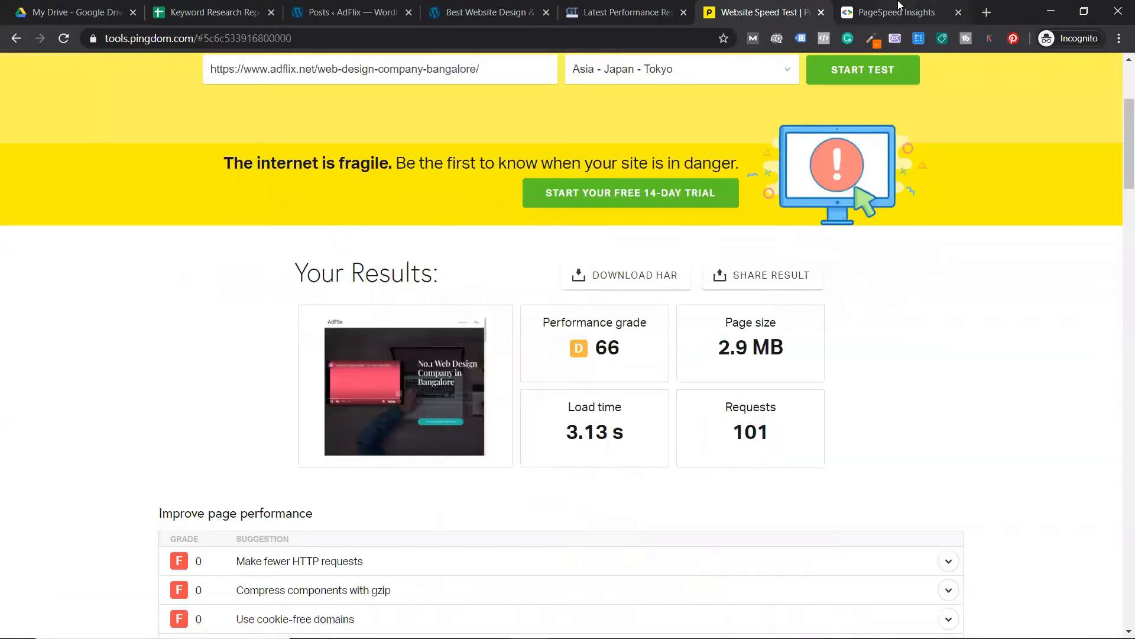
pyautogui.click(893, 10)
# Open the Add Plugins page in the AdFlix WordPress admin and search for "w3 total cache".
pyautogui.click(385, 12)
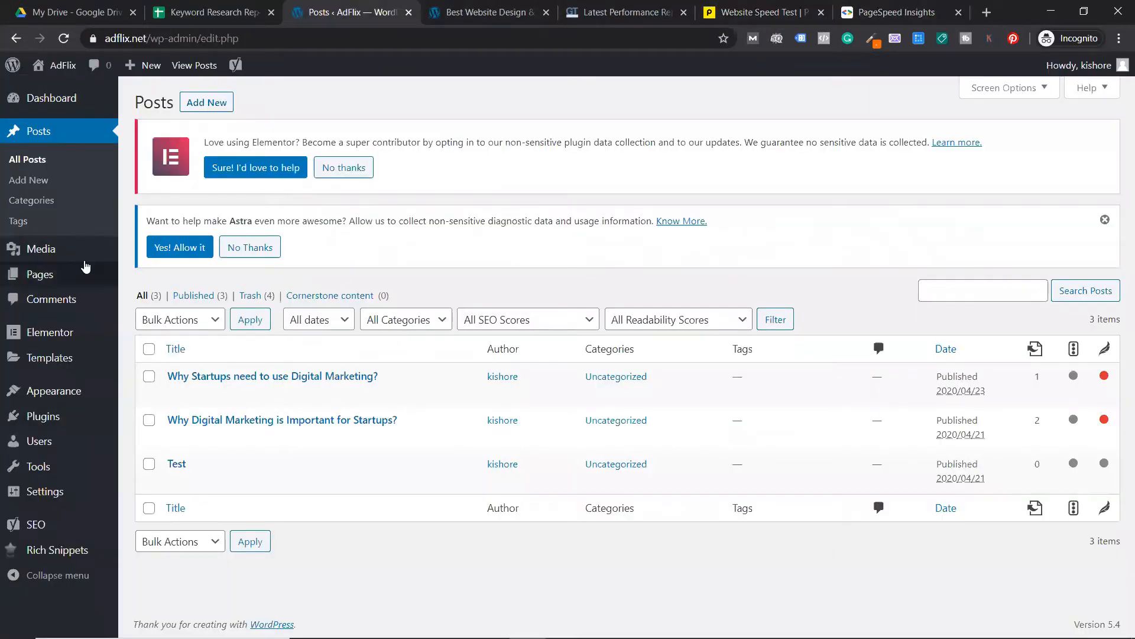
pyautogui.moveTo(121, 424)
pyautogui.click(158, 439)
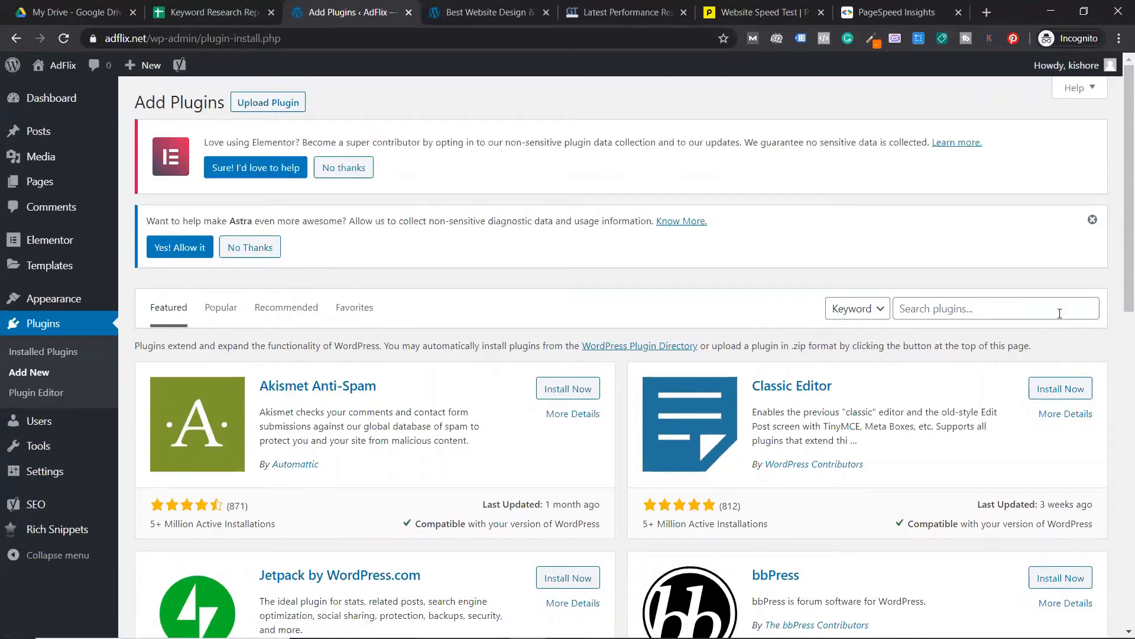
pyautogui.click(1008, 314)
pyautogui.write('w3 s')
pyautogui.press('BackSpace')
pyautogui.write('total cache')
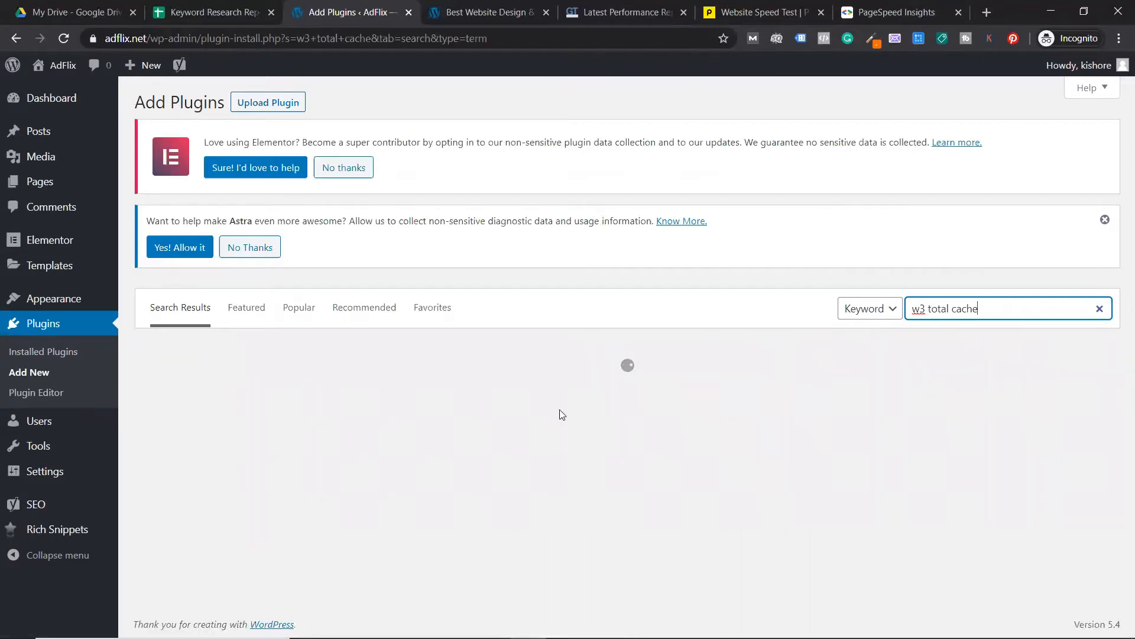
# Find W3 Total Cache by BoldGrid among the search results, then install and activate it.
pyautogui.scroll(-4, 624, 437)
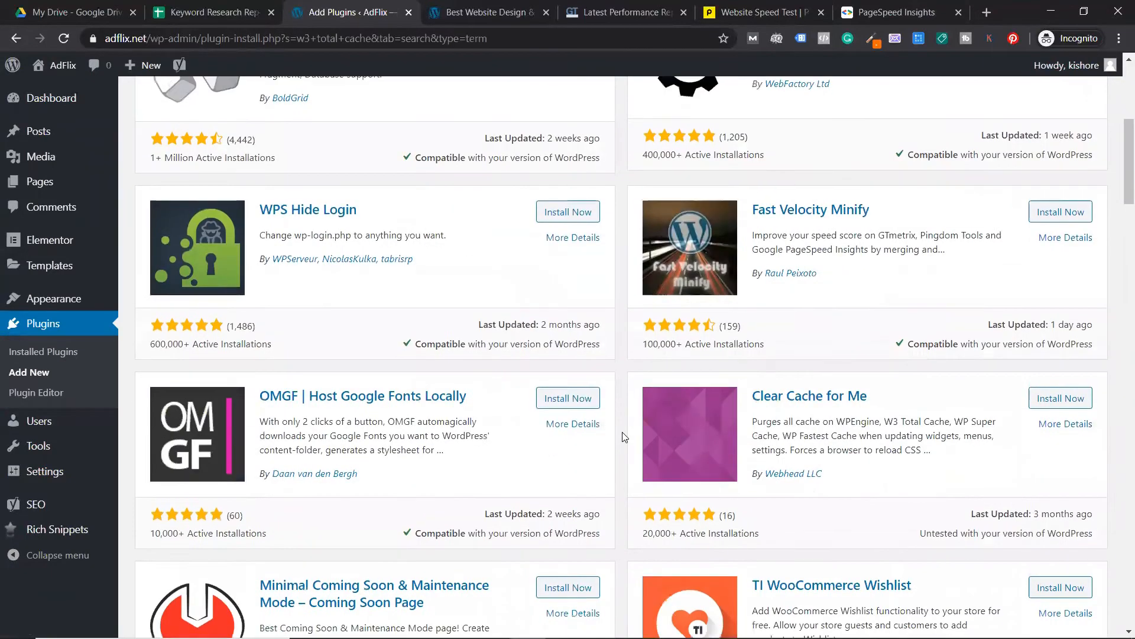
pyautogui.scroll(3, 622, 432)
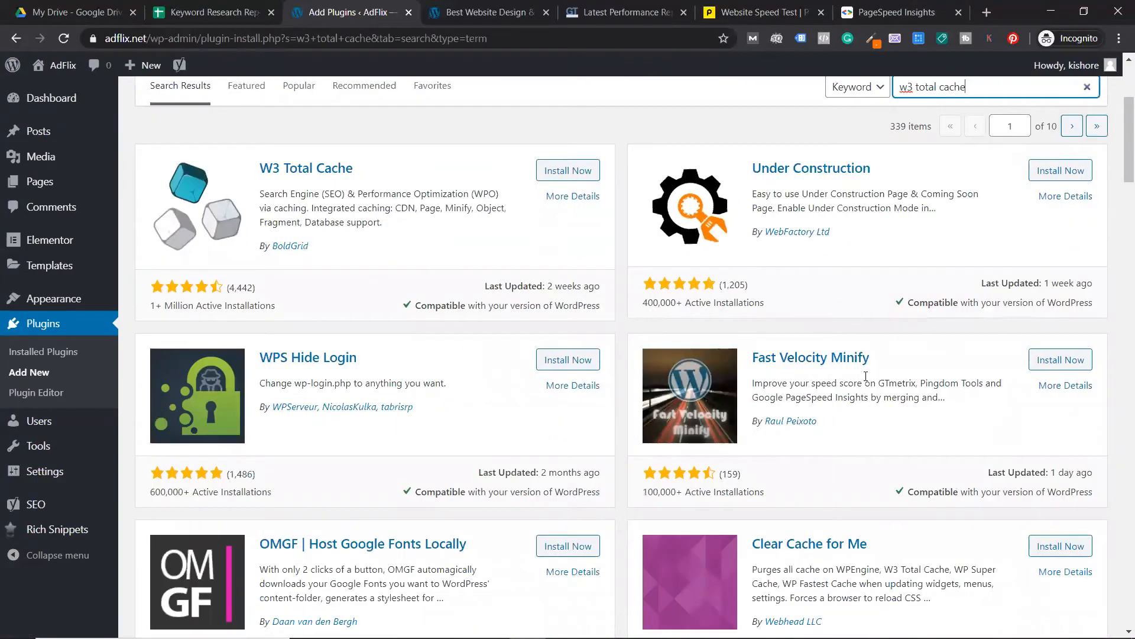
pyautogui.scroll(-6, 684, 504)
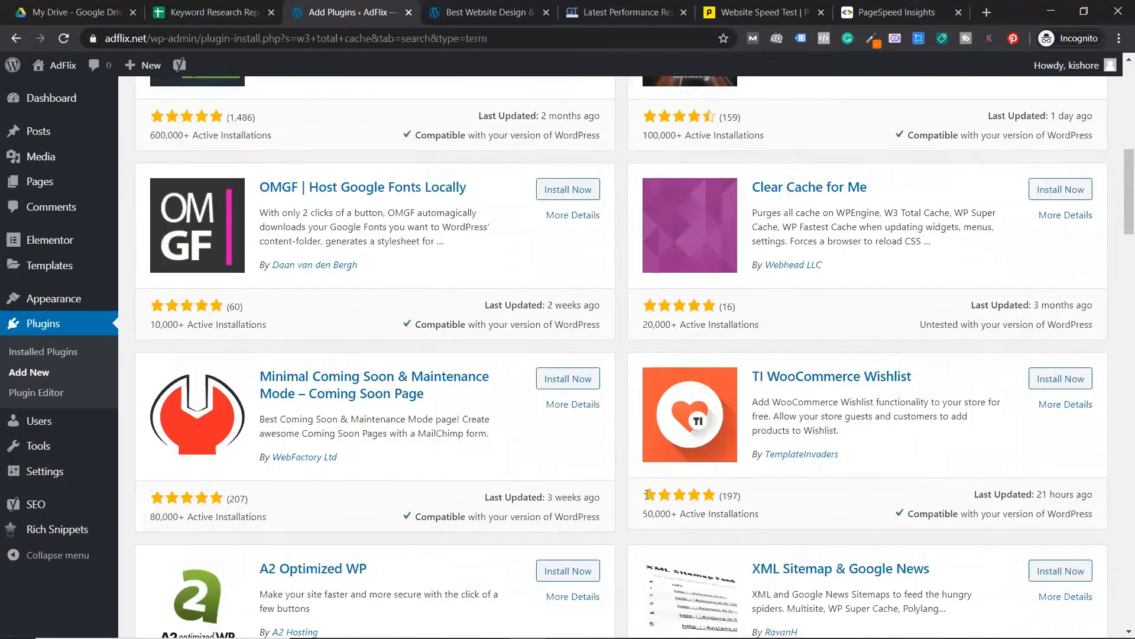
pyautogui.scroll(9, 292, 462)
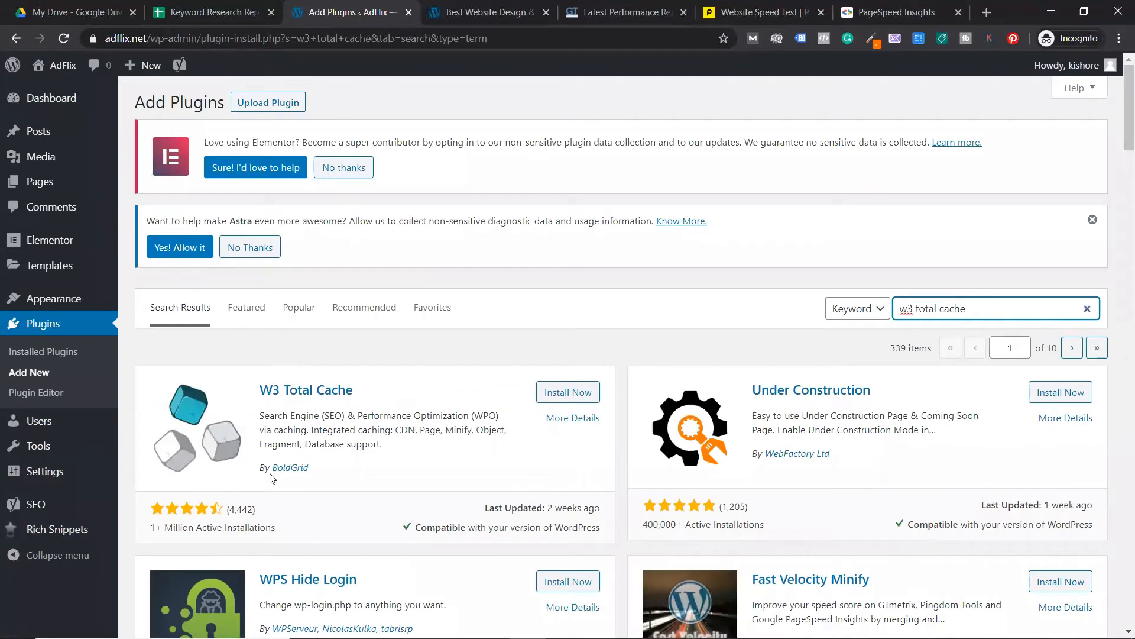
pyautogui.click(572, 392)
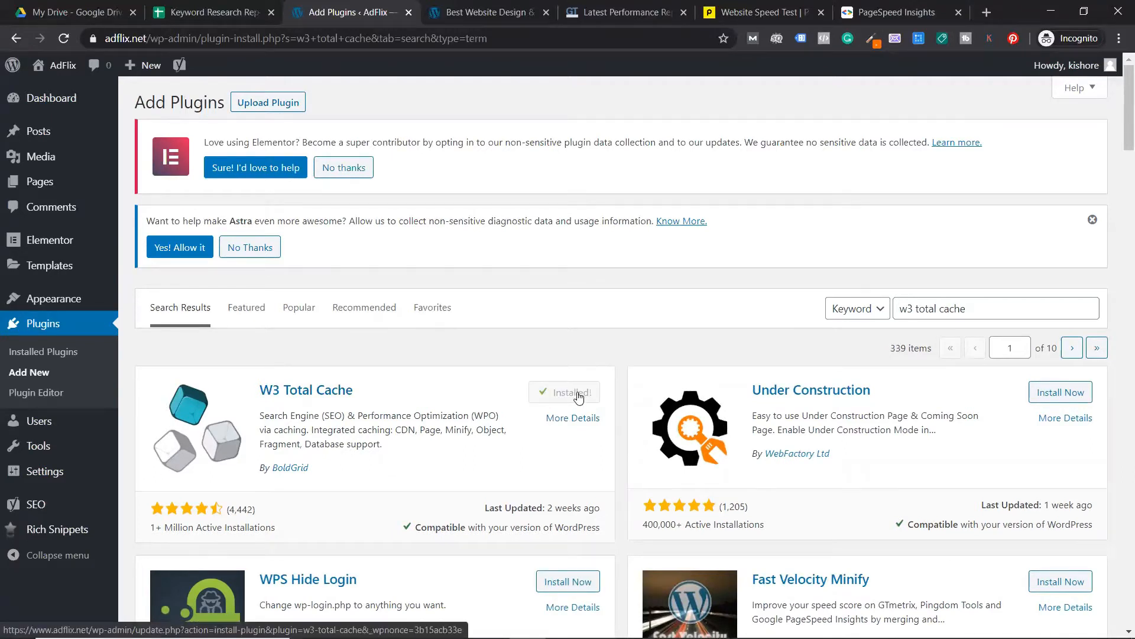
pyautogui.click(576, 394)
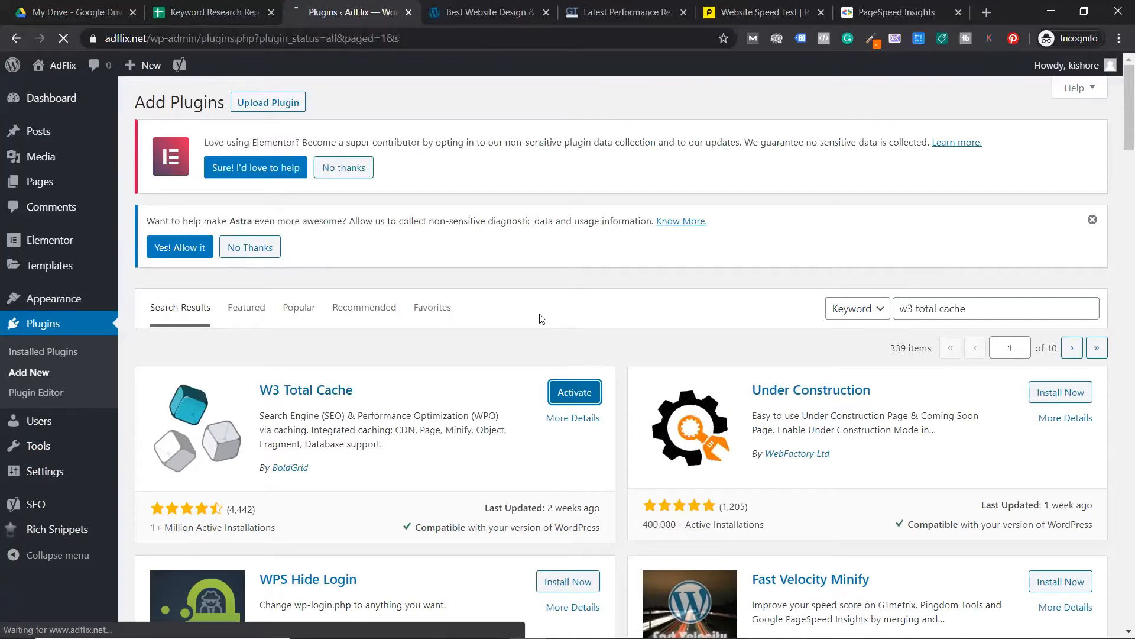
# Look over the installed plugins and the Performance options, and open W3 Total Cache's General Settings.
pyautogui.scroll(-5, 500, 431)
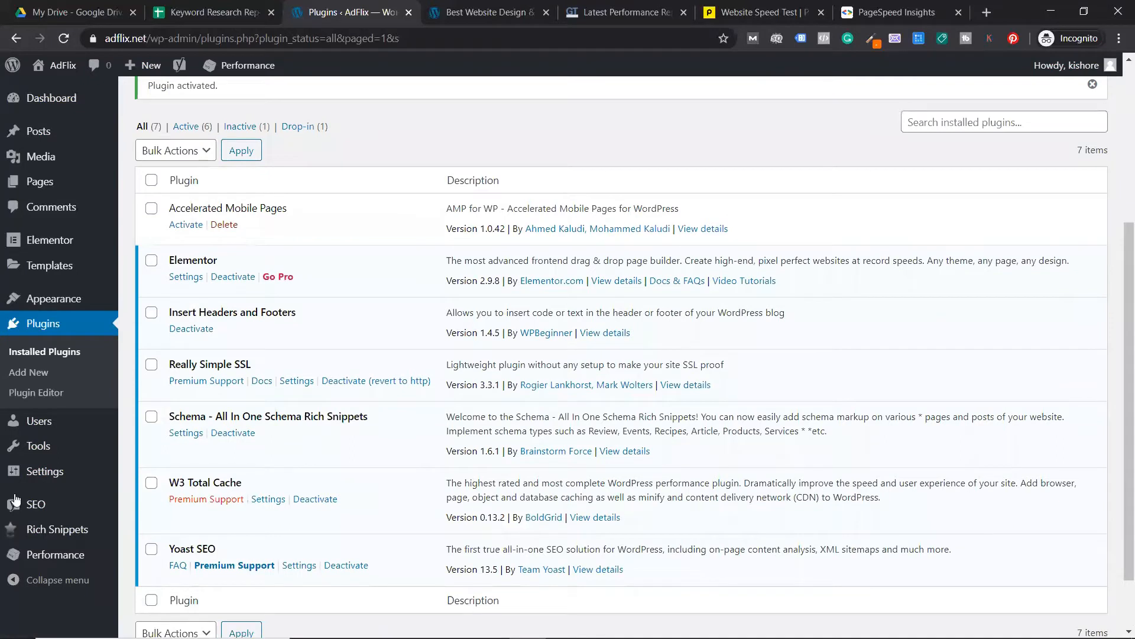
pyautogui.moveTo(83, 556)
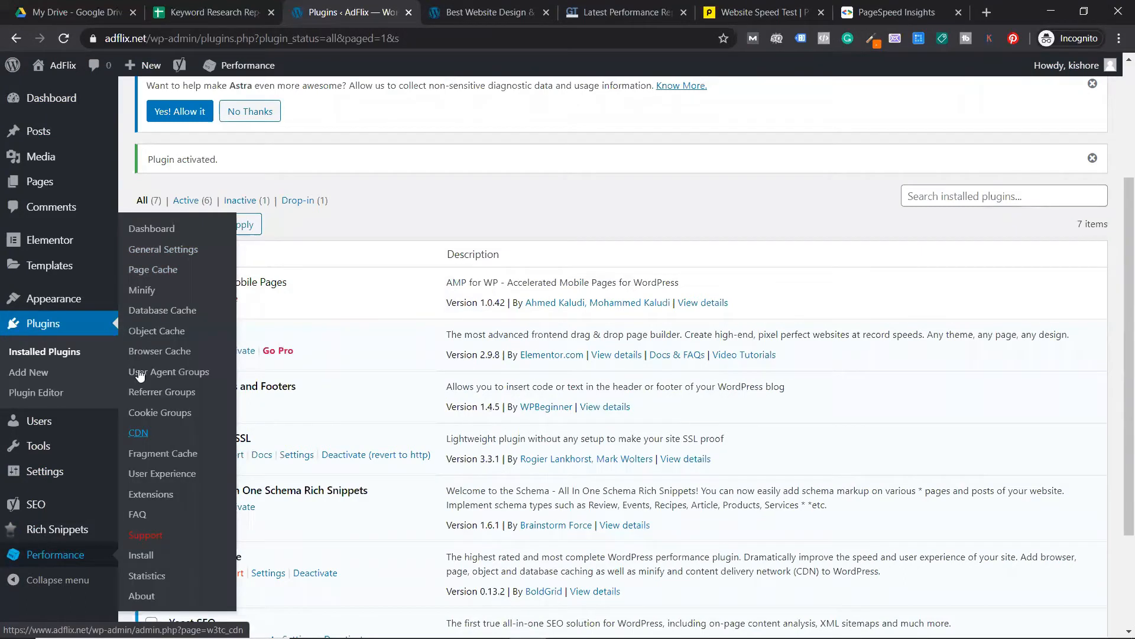
pyautogui.scroll(3, 22, 396)
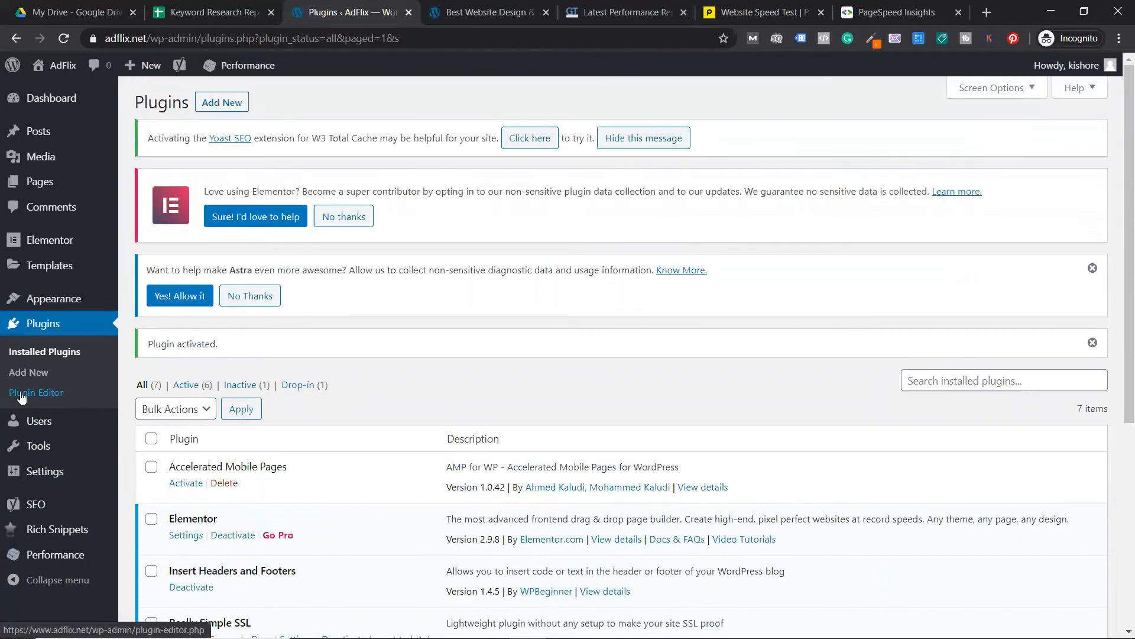
pyautogui.moveTo(59, 308)
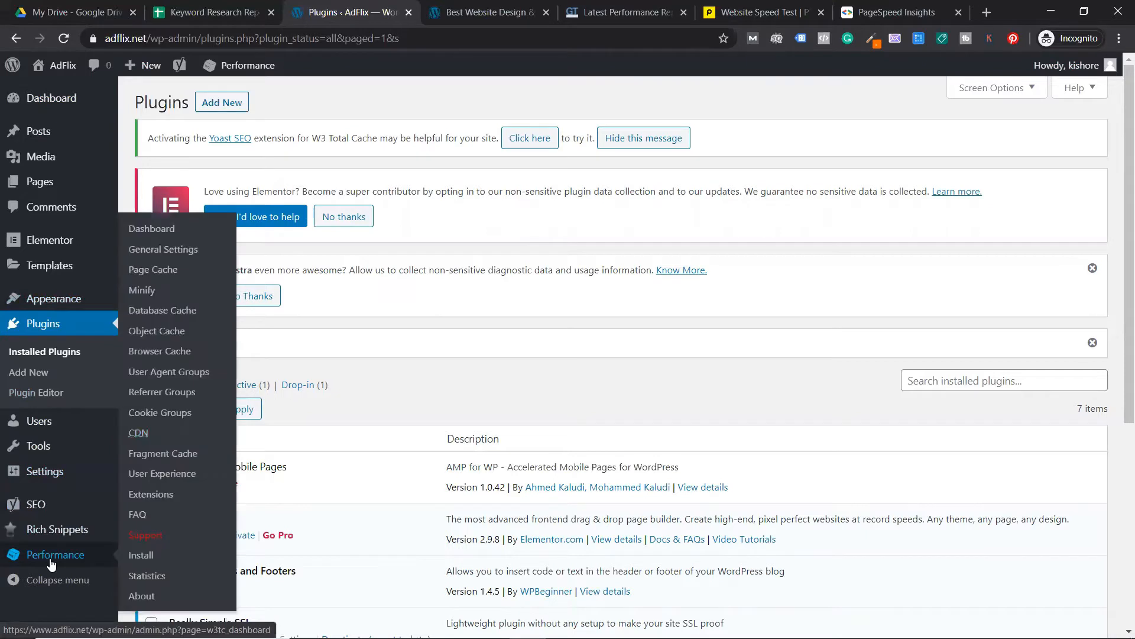
pyautogui.click(185, 249)
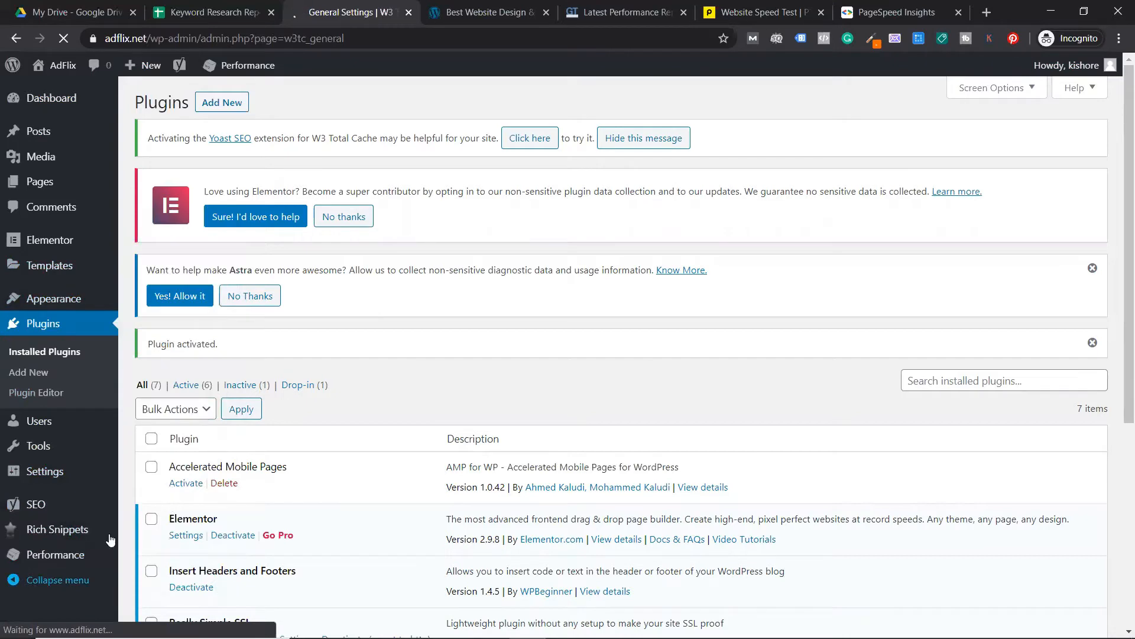
# Enable Page Cache in the W3 Total Cache general settings.
pyautogui.scroll(-2, 244, 520)
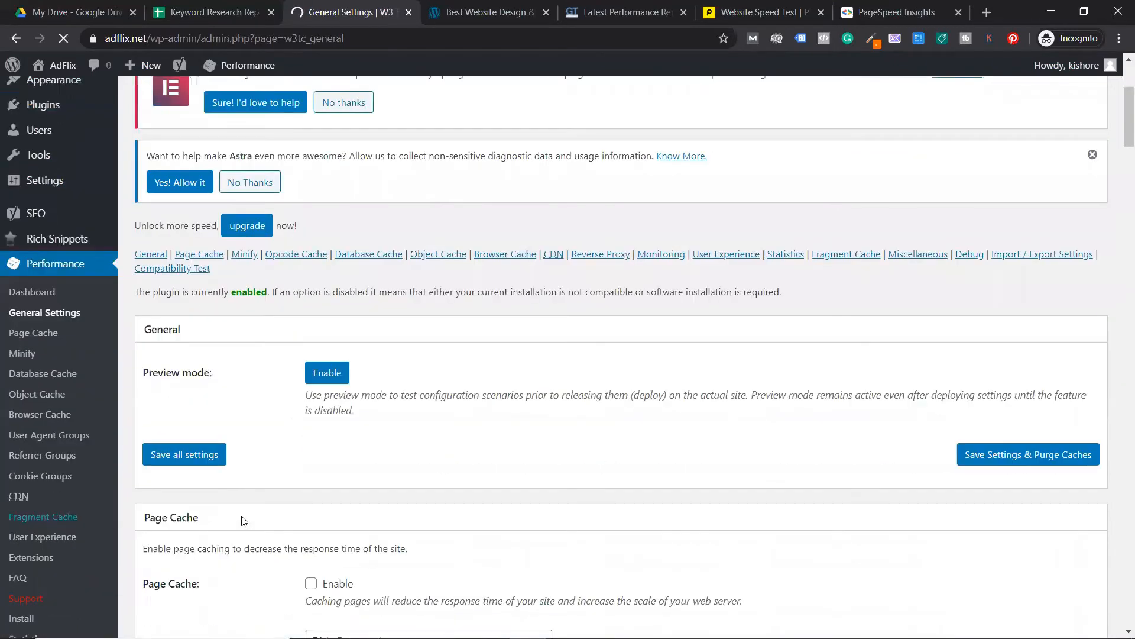
pyautogui.scroll(-1, 244, 520)
pyautogui.click(312, 508)
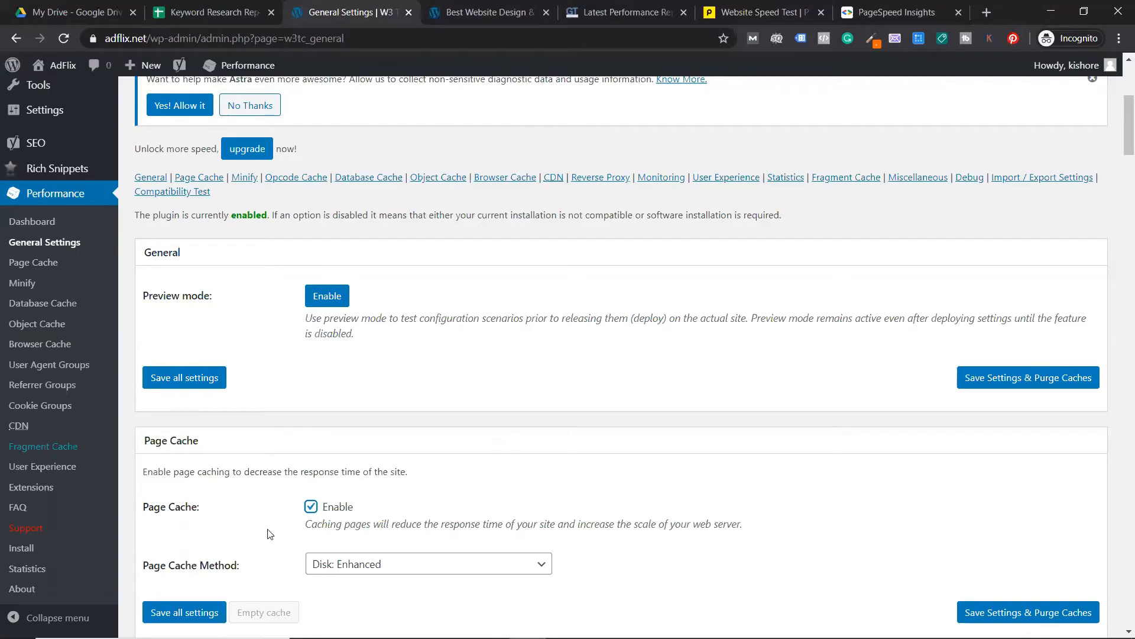
# Enable Minify in auto mode and acknowledge the risks of minification.
pyautogui.scroll(-1, 310, 506)
pyautogui.scroll(-5, 310, 506)
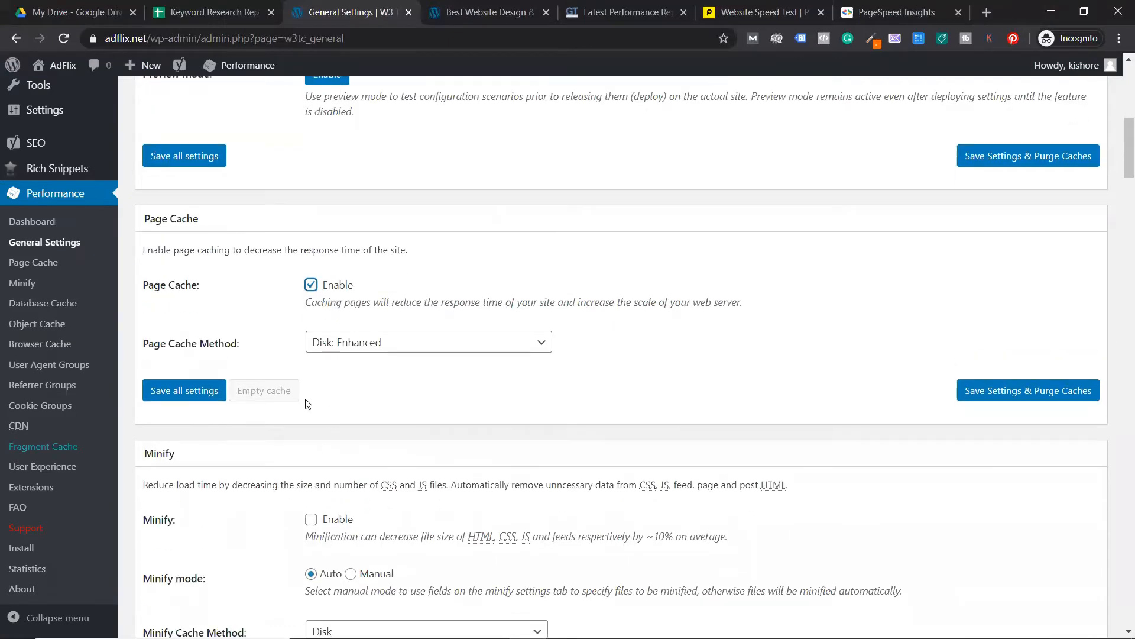
pyautogui.scroll(-3, 309, 403)
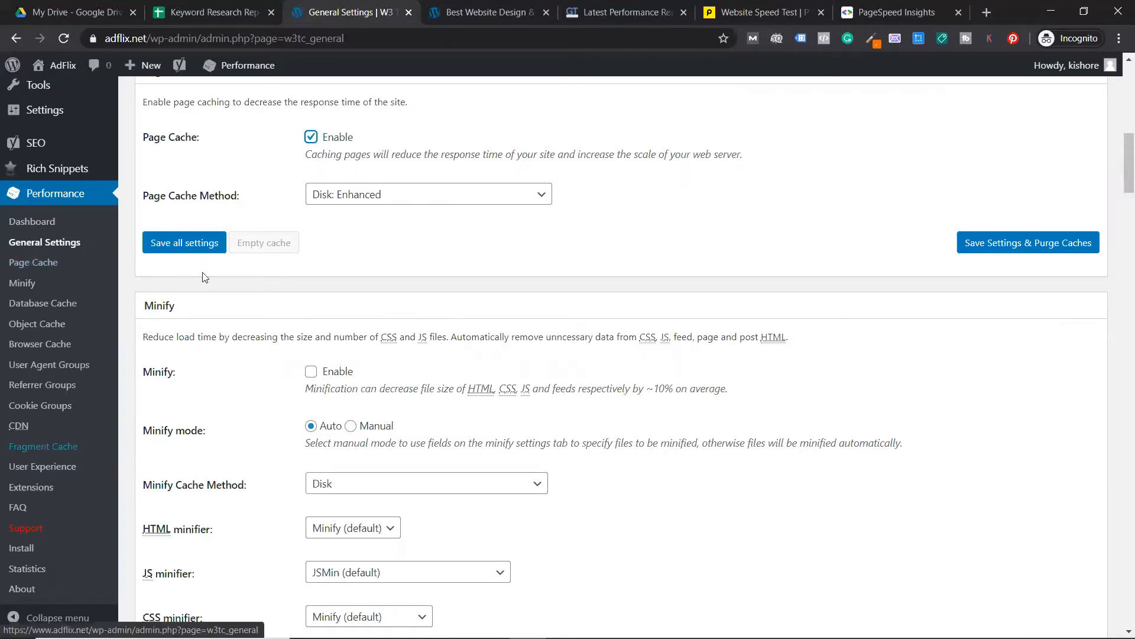
pyautogui.scroll(2, 71, 260)
pyautogui.click(325, 523)
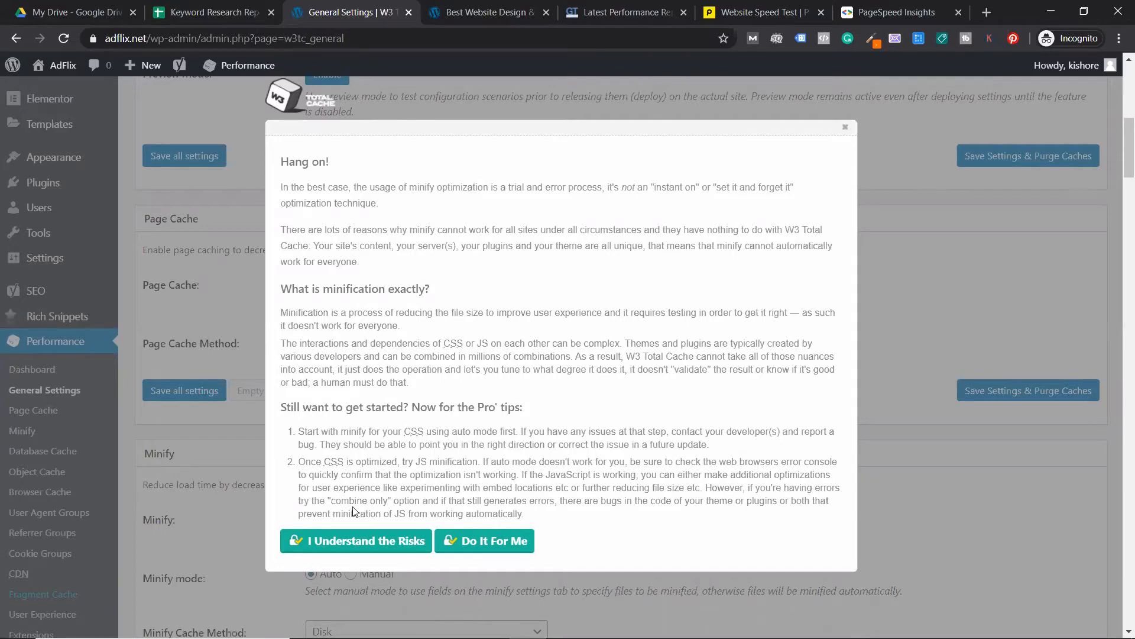
pyautogui.click(354, 541)
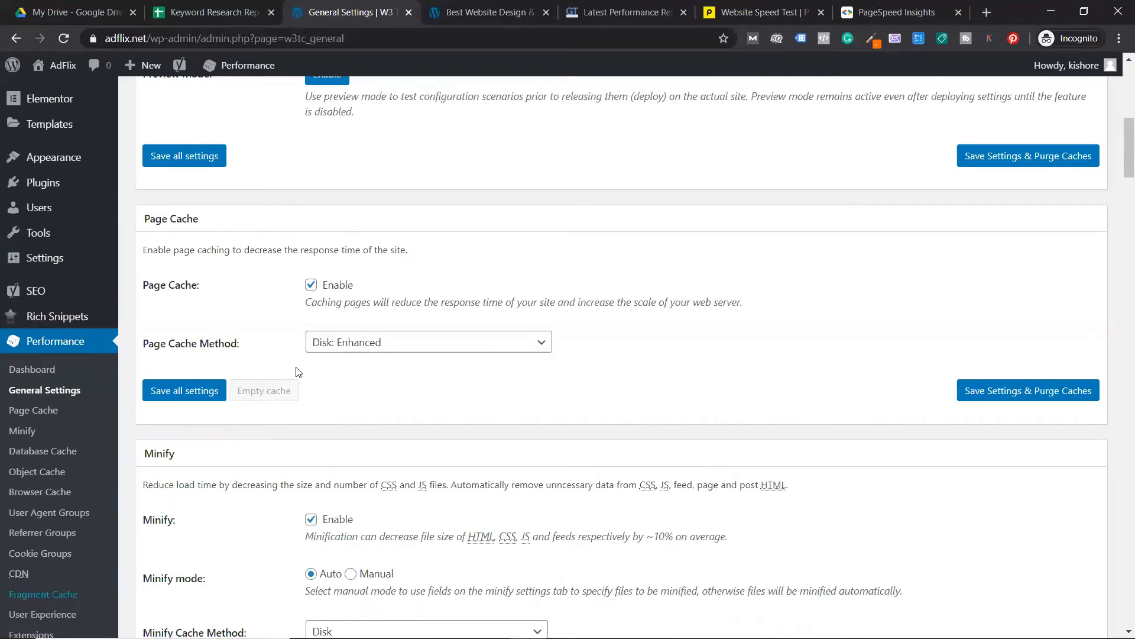
# Save all W3 Total Cache settings and dismiss the Astra usage-data notice.
pyautogui.scroll(-6, 272, 491)
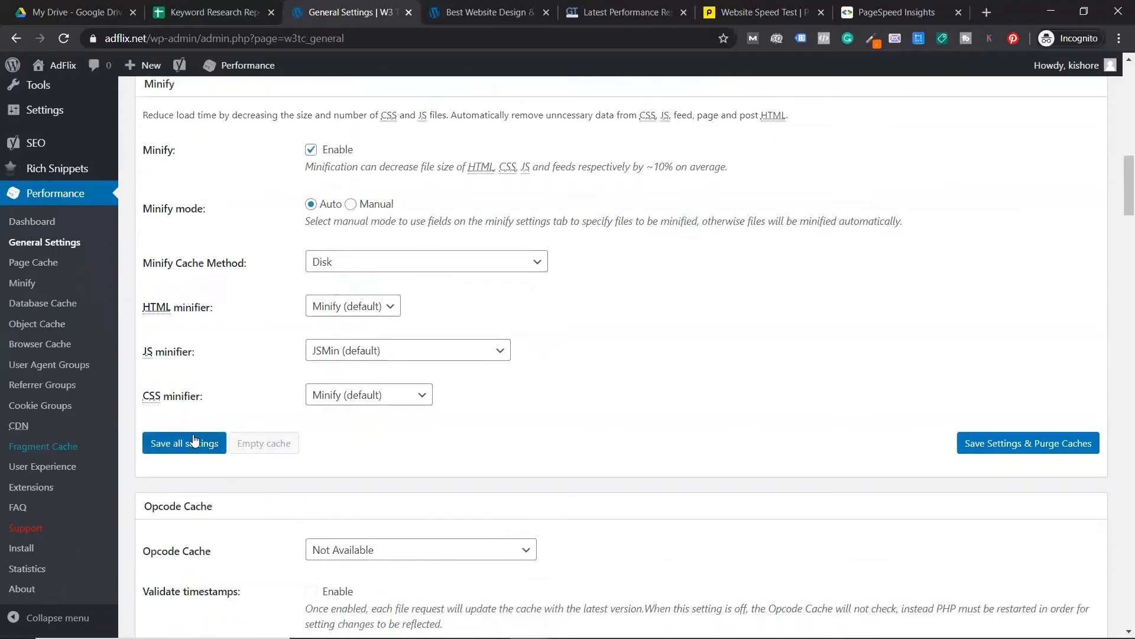
pyautogui.click(192, 441)
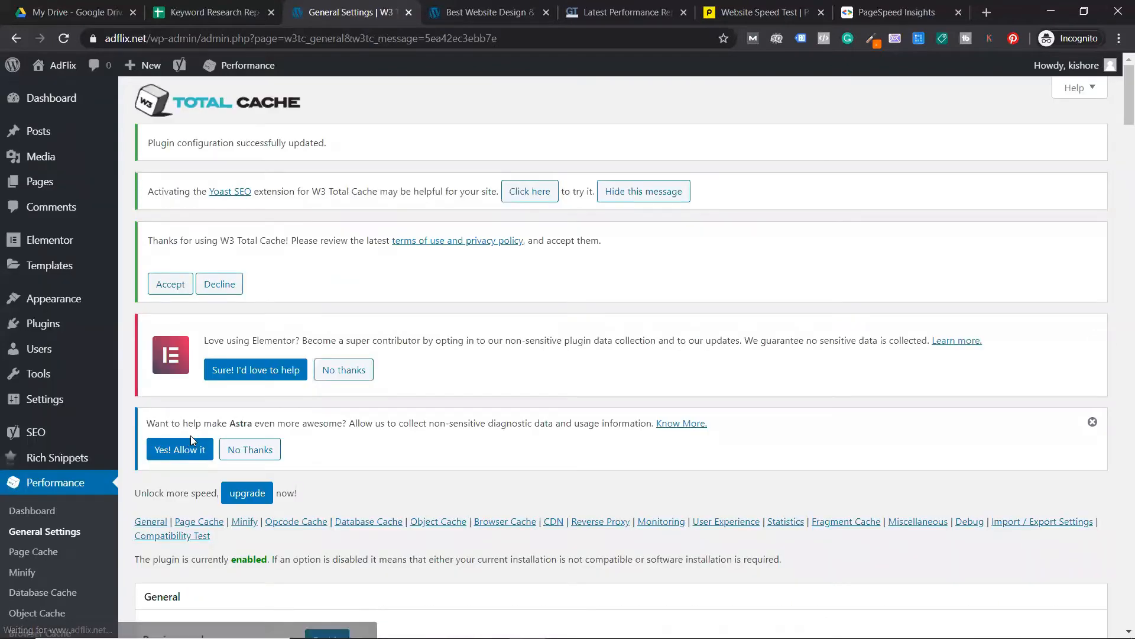
pyautogui.click(1092, 422)
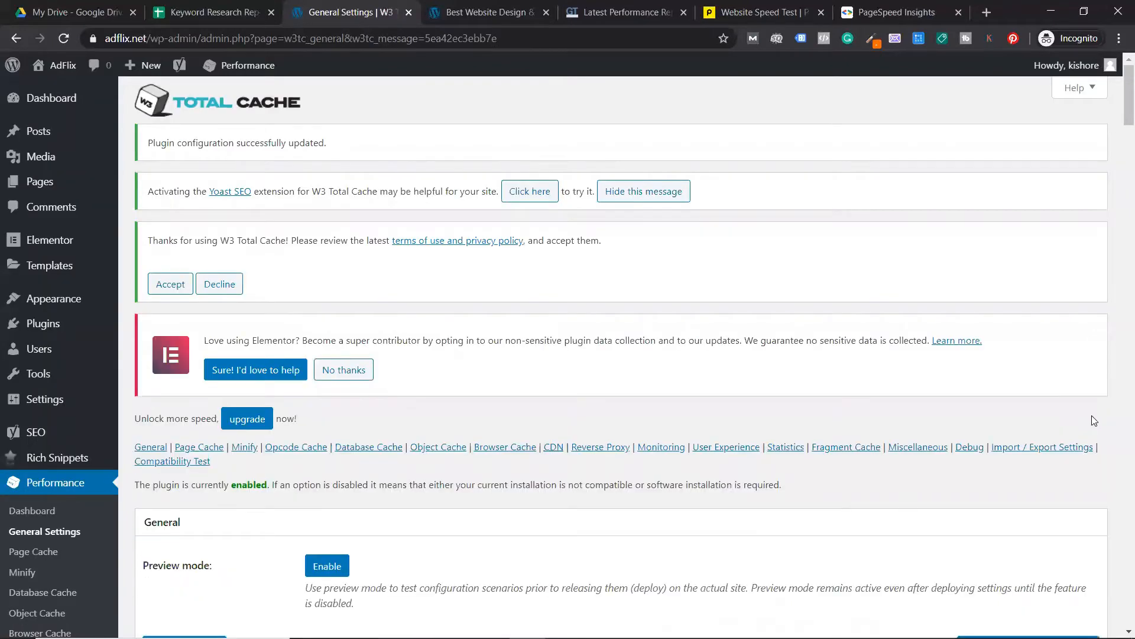
pyautogui.scroll(-3, 634, 435)
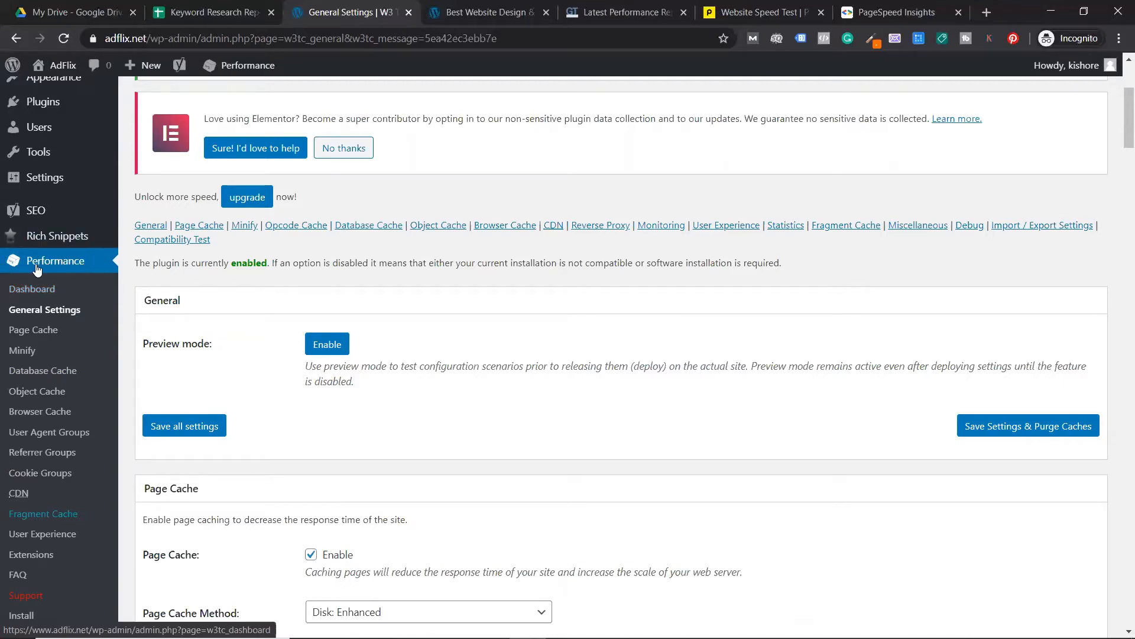
pyautogui.scroll(-3, 272, 322)
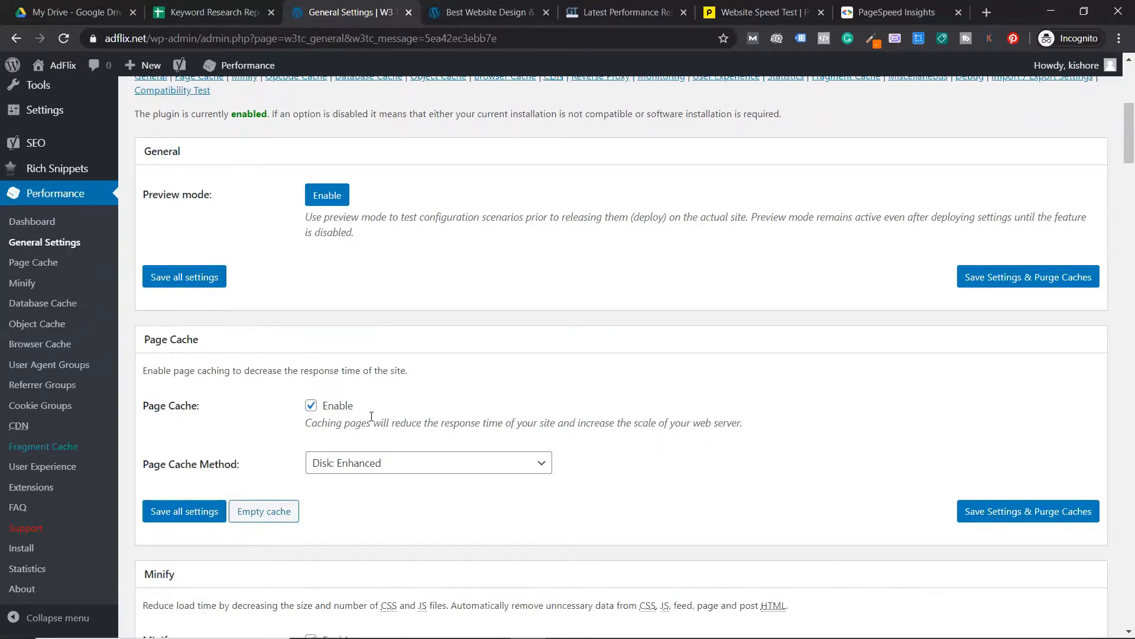
# Check the enabled Page Cache and Minify options in the general settings and save all settings again.
pyautogui.scroll(-5, 177, 412)
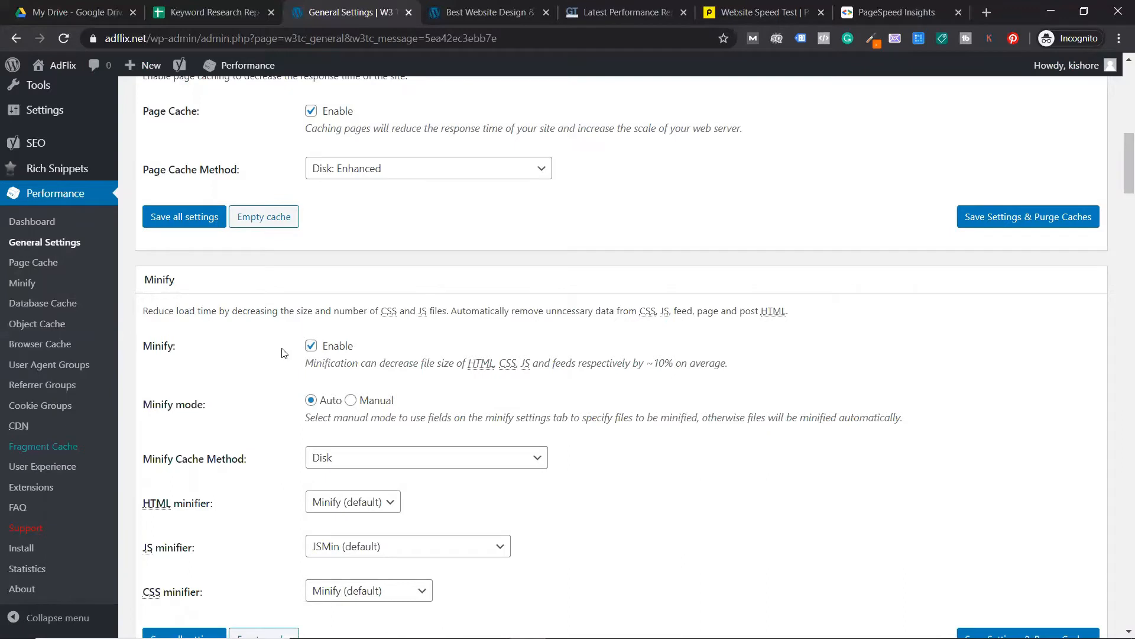
pyautogui.scroll(-4, 223, 469)
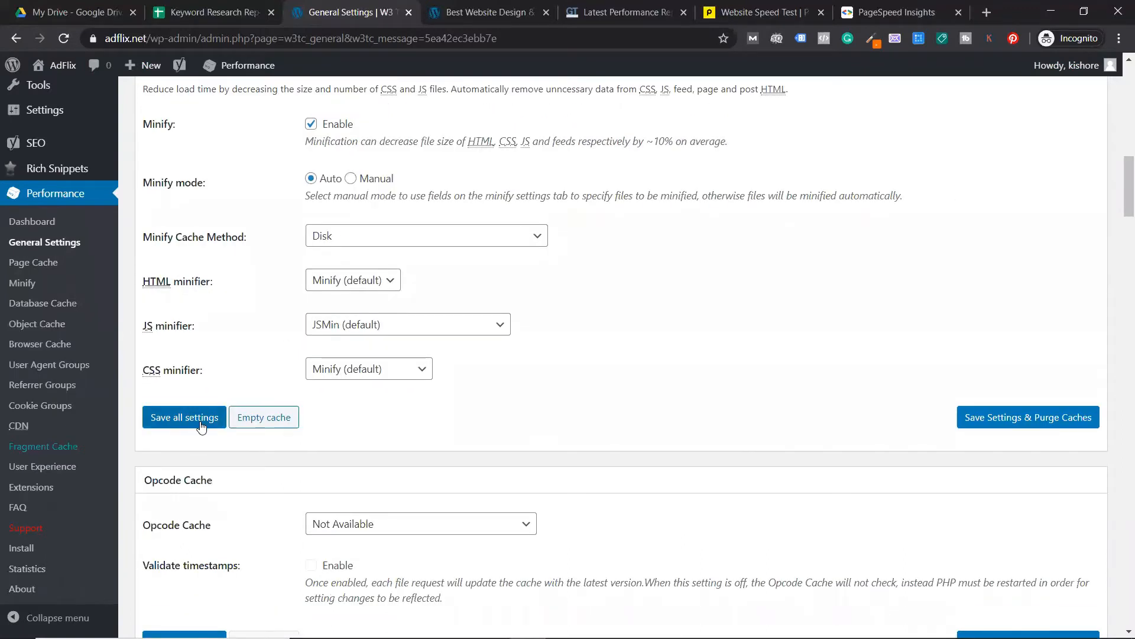
pyautogui.click(201, 426)
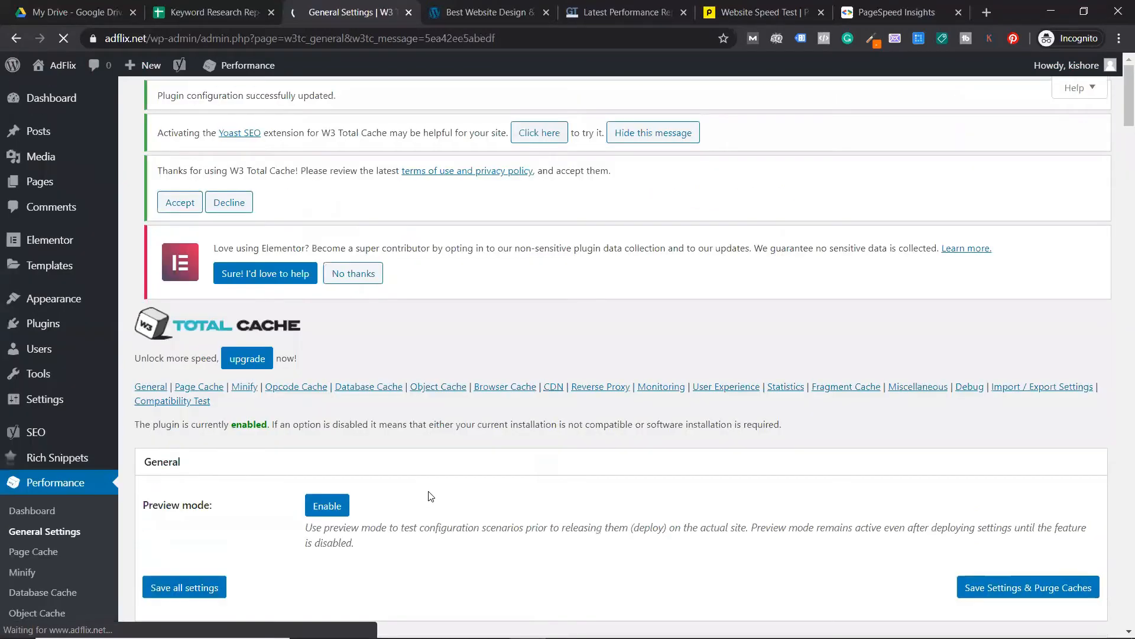
# Open the W3 Total Cache Minify settings page and enable HTML minification under HTML & XML.
pyautogui.scroll(-8, 431, 496)
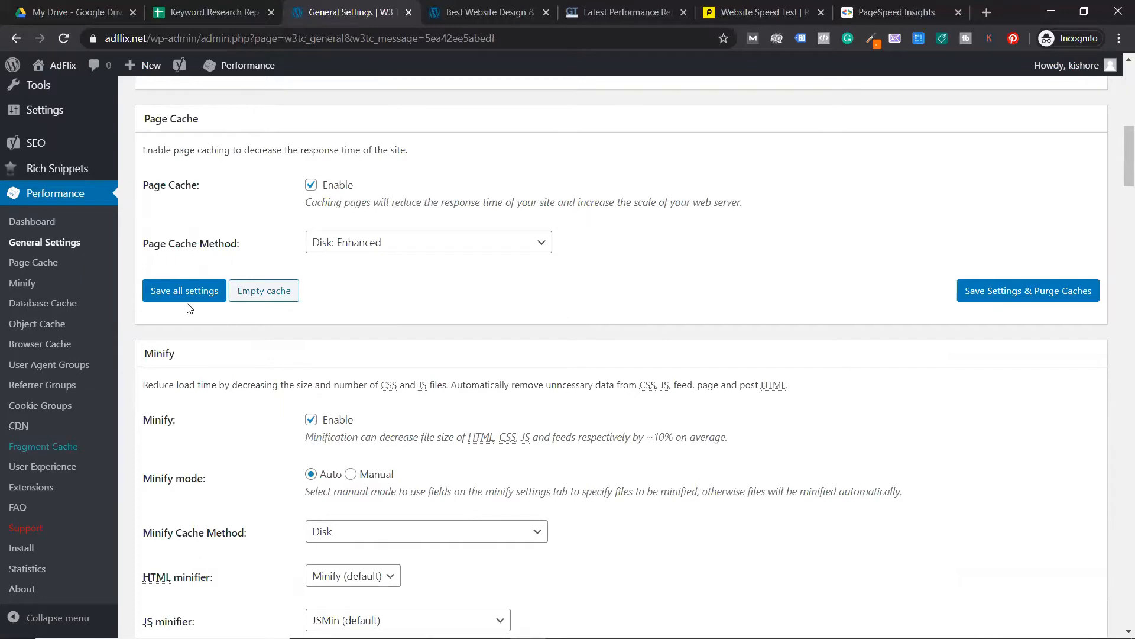
pyautogui.click(22, 283)
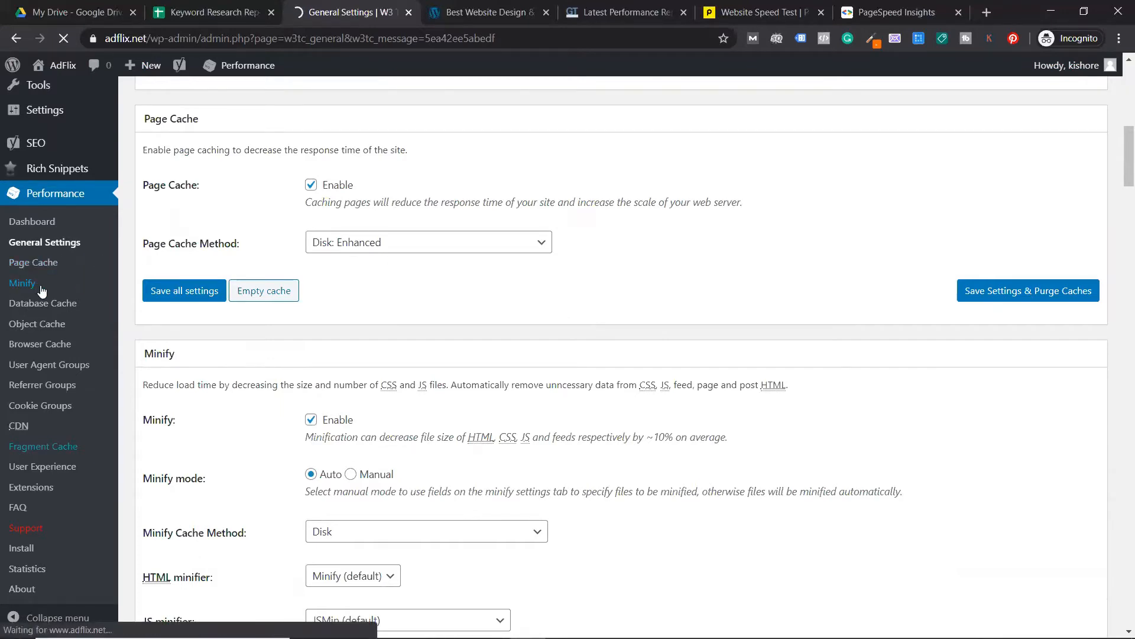
pyautogui.scroll(-5, 49, 432)
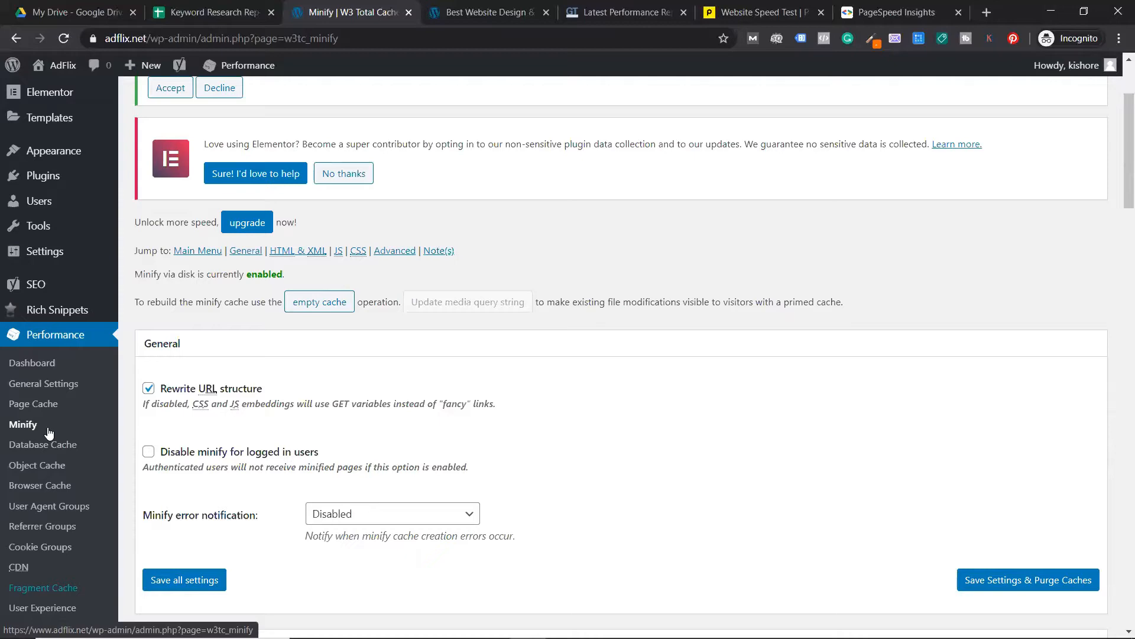
pyautogui.scroll(-1, 49, 432)
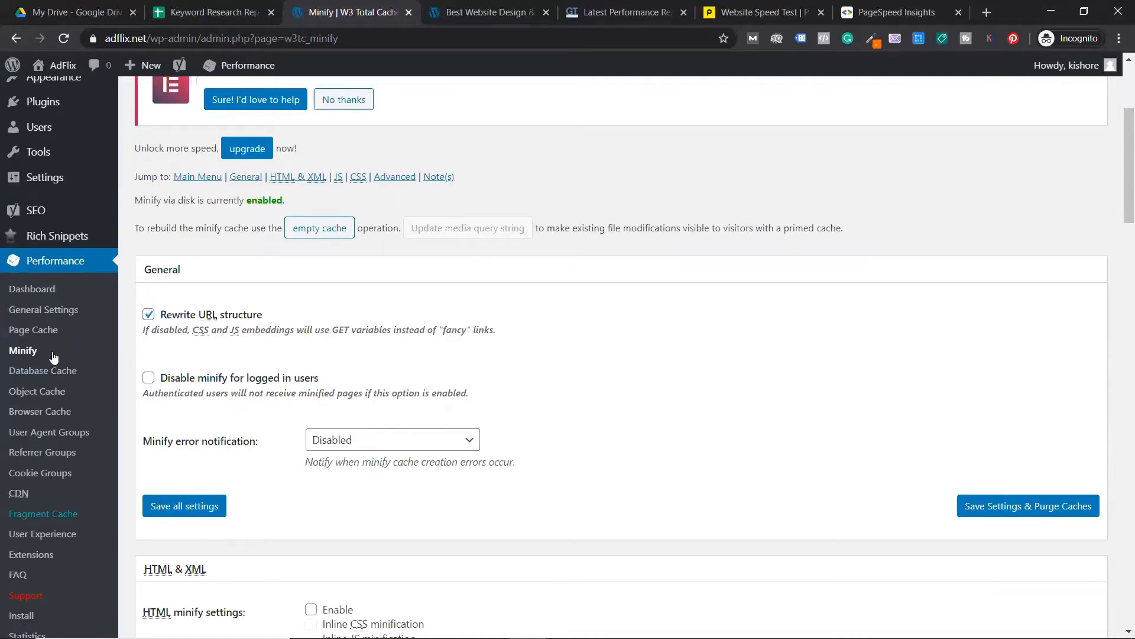
pyautogui.scroll(-4, 243, 366)
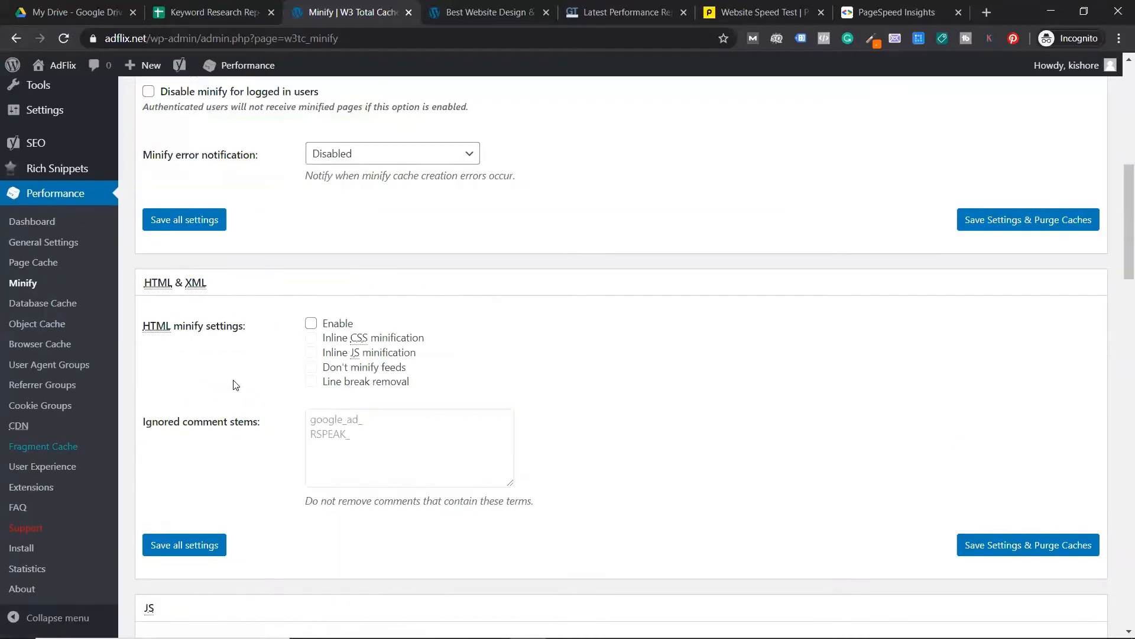
pyautogui.click(319, 316)
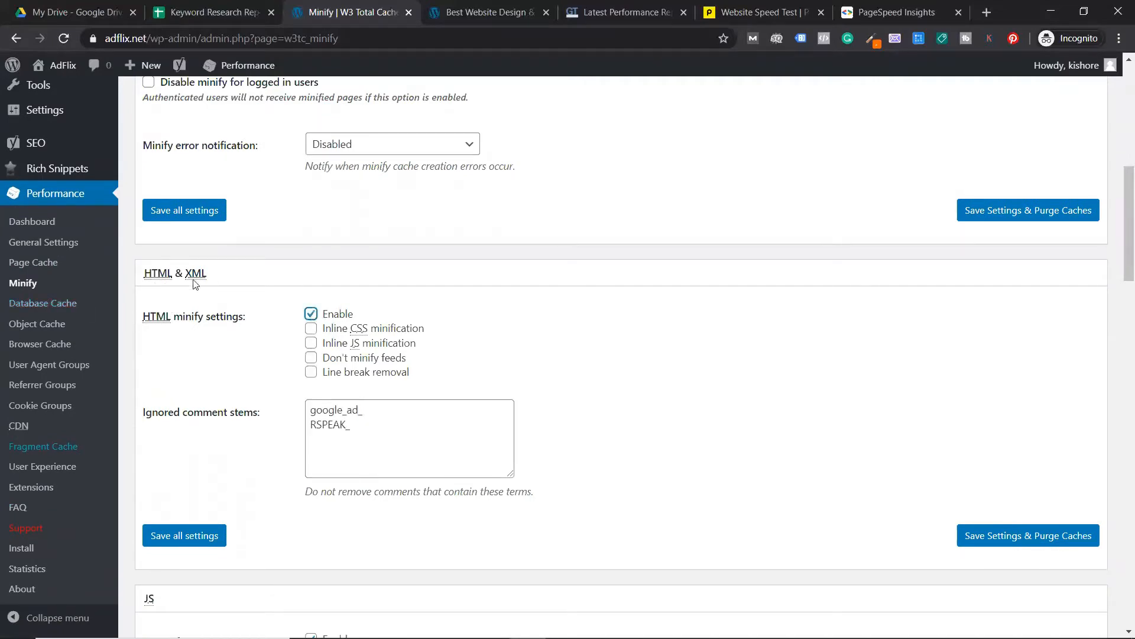
# Check the JS and CSS minify settings and save all Minify settings.
pyautogui.scroll(-4, 306, 320)
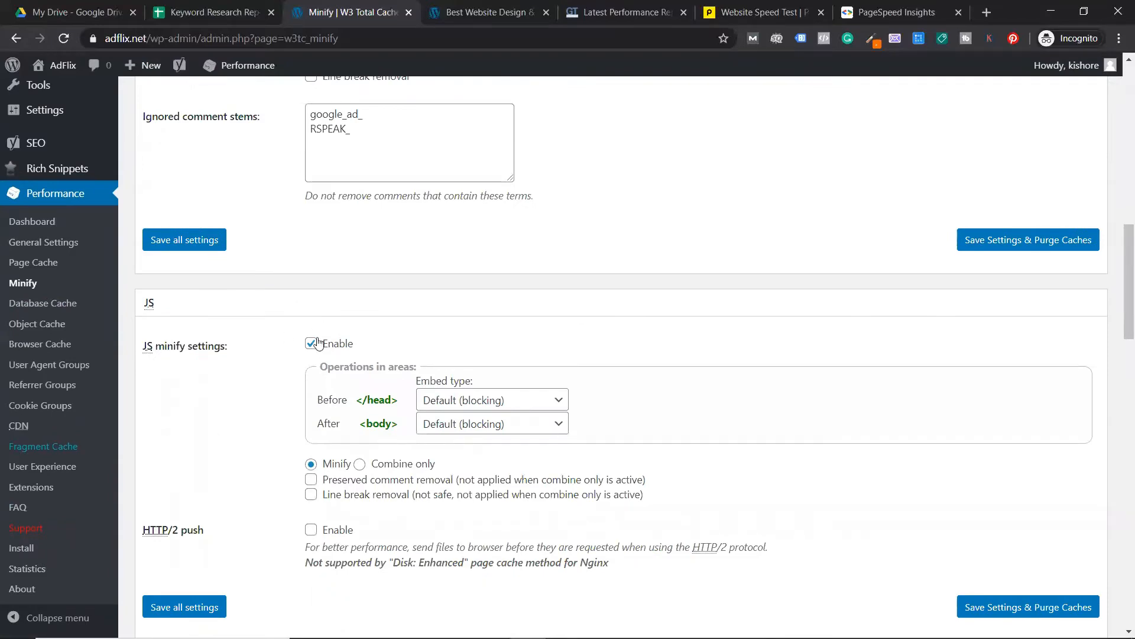
pyautogui.scroll(-5, 230, 390)
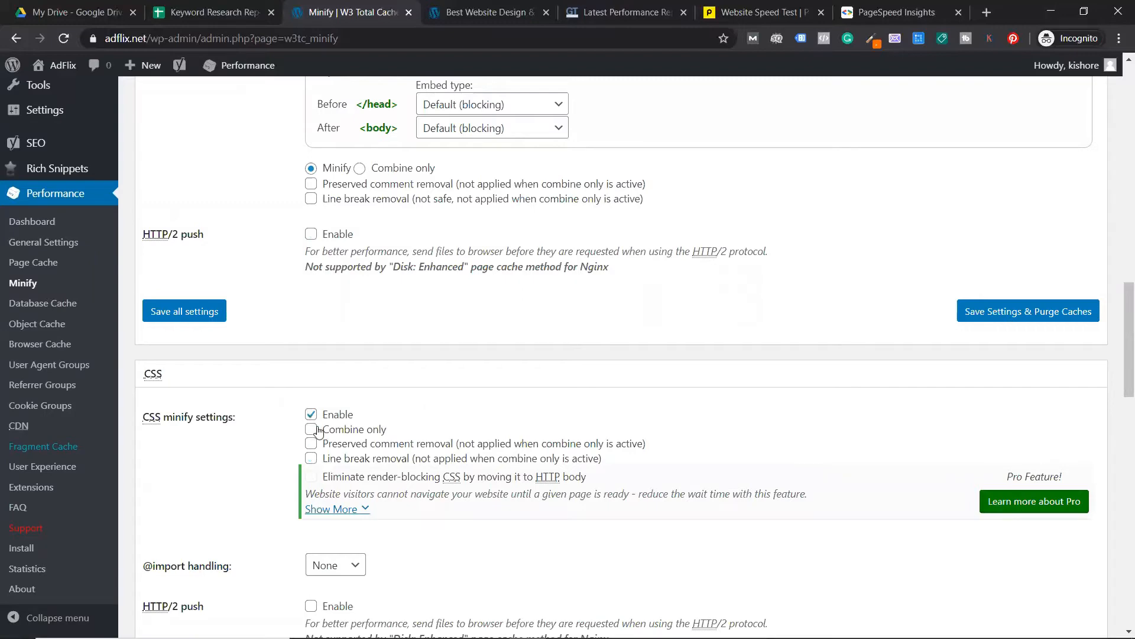
pyautogui.scroll(9, 313, 416)
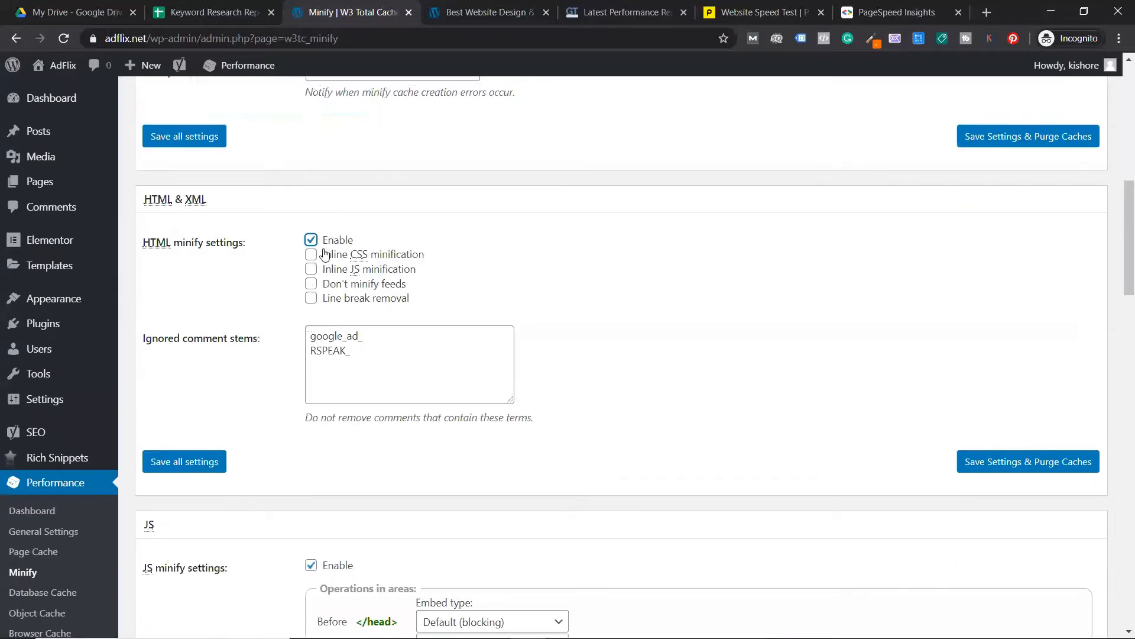
pyautogui.click(191, 470)
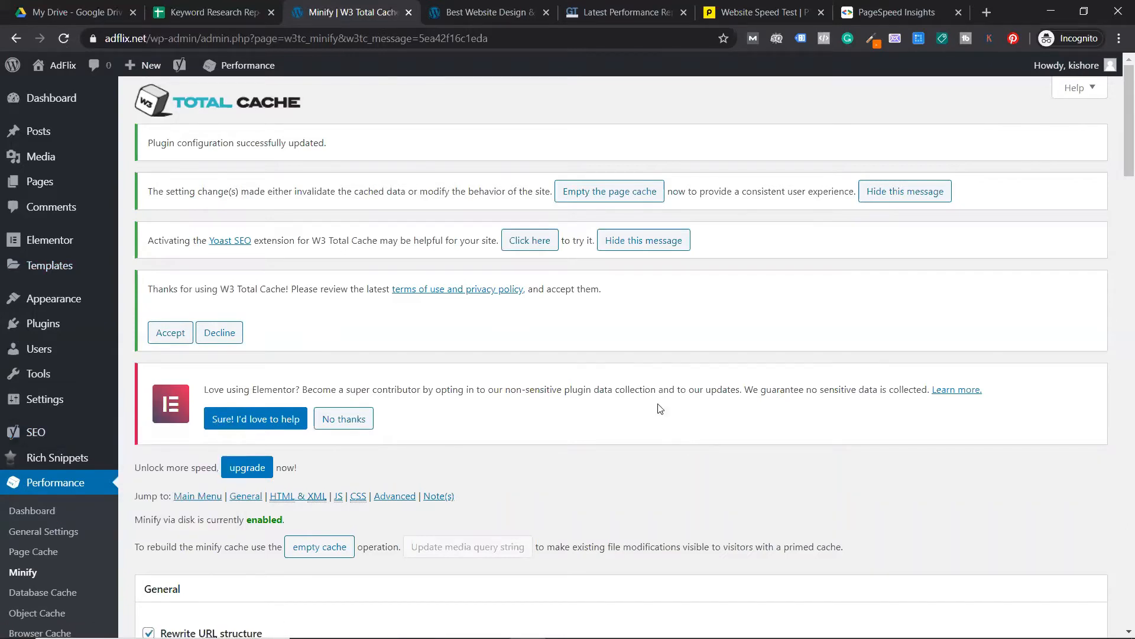
# Purge all W3 Total Cache caches and open the AdFlix site's home page in a new tab.
pyautogui.moveTo(239, 72)
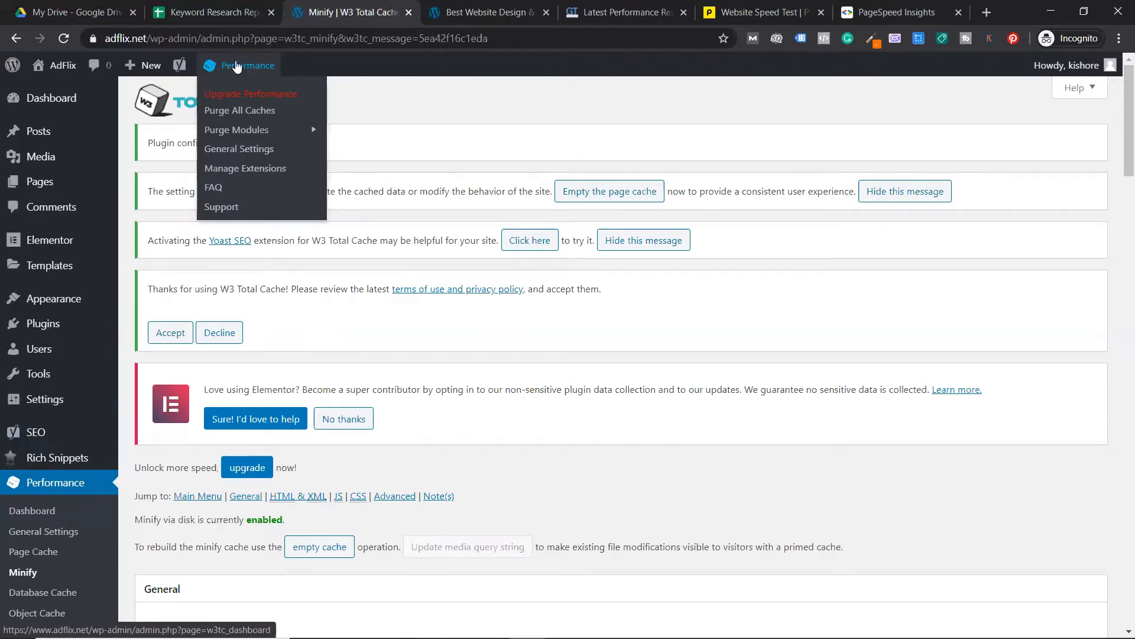
pyautogui.click(260, 111)
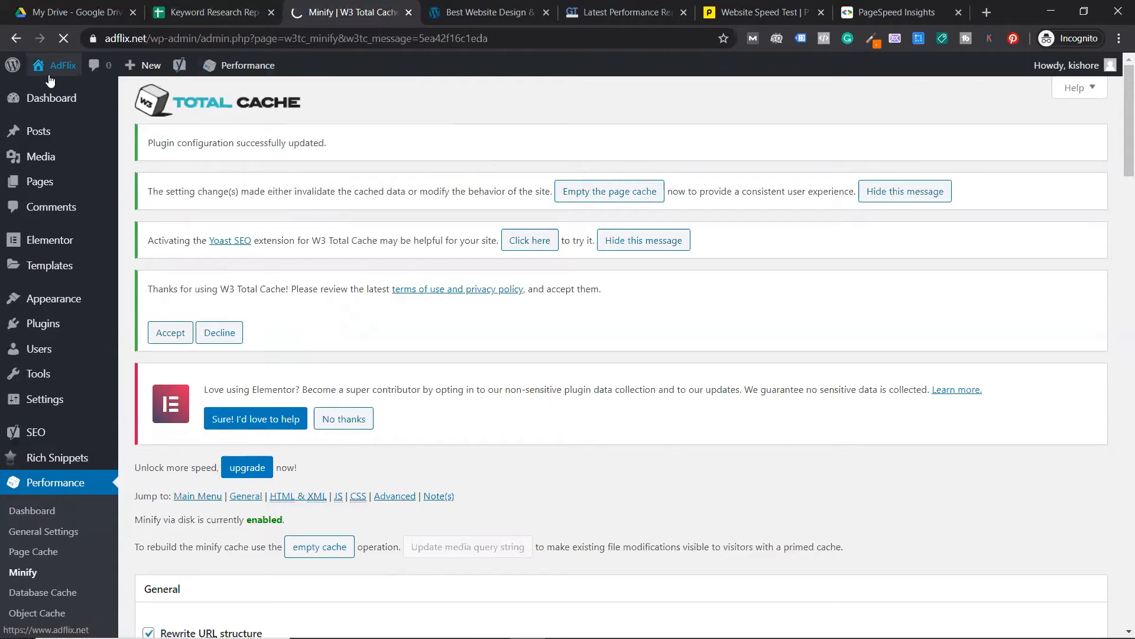
pyautogui.moveTo(60, 67)
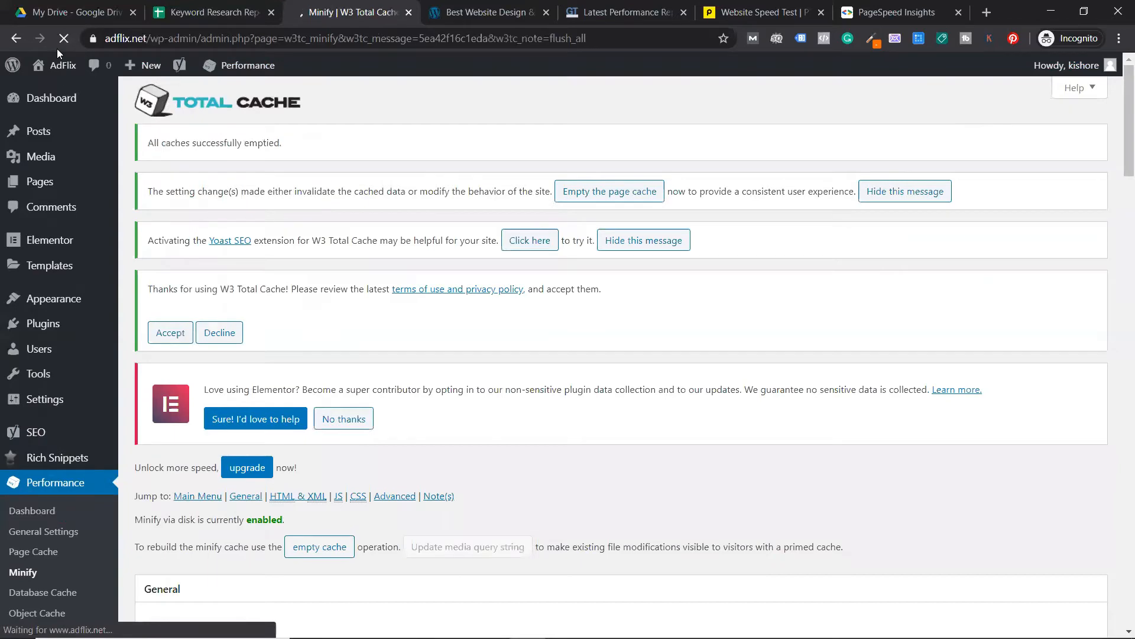
pyautogui.middleClick(58, 74)
pyautogui.click(414, 12)
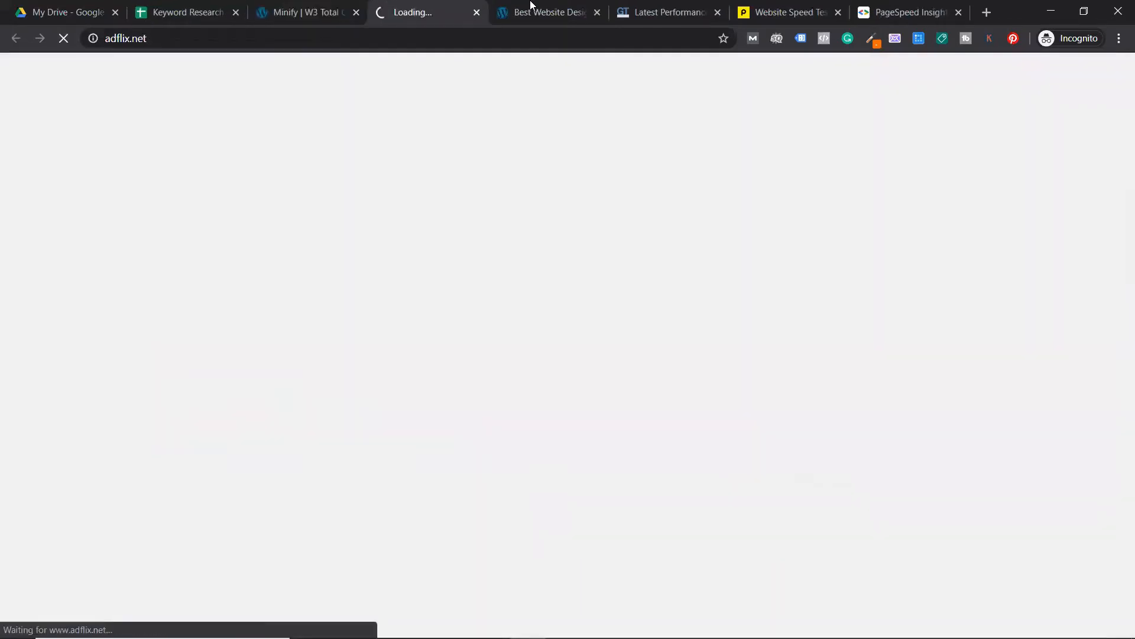
# Open the web-design-company-bangalore page on the live site and purge all caches from it.
pyautogui.click(532, 12)
pyautogui.scroll(8, 494, 221)
pyautogui.click(414, 12)
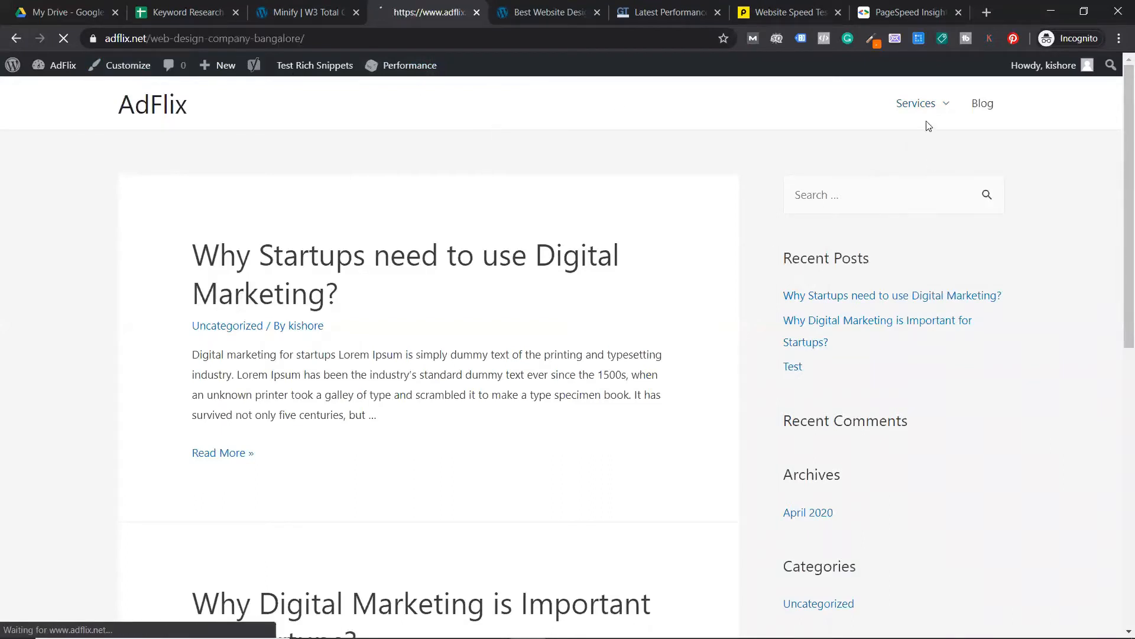
pyautogui.click(318, 31)
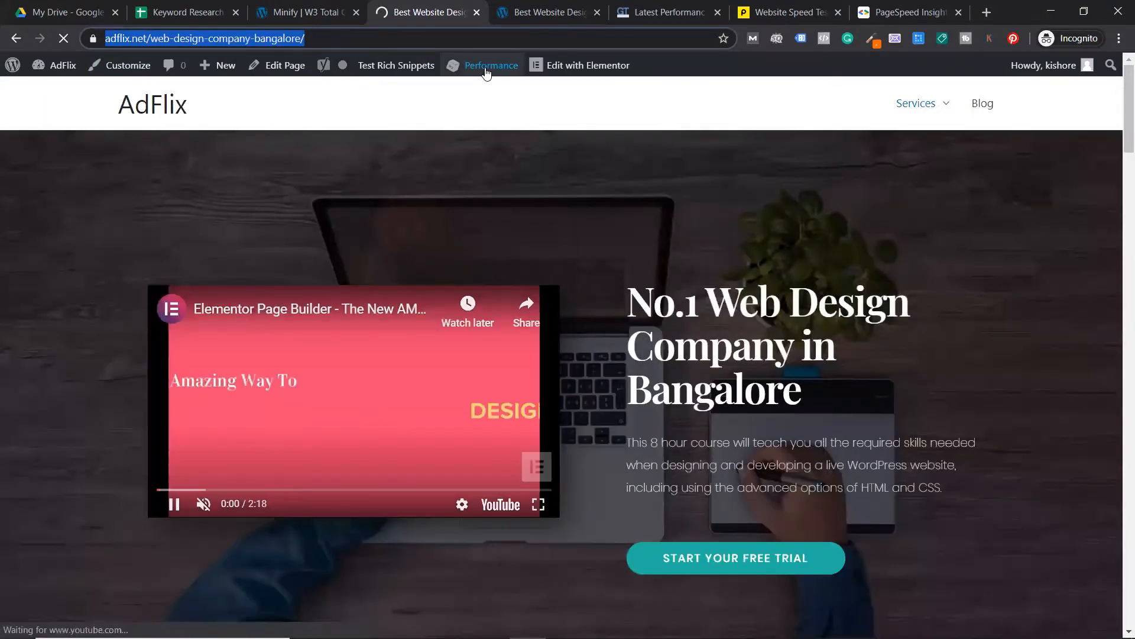
pyautogui.moveTo(486, 69)
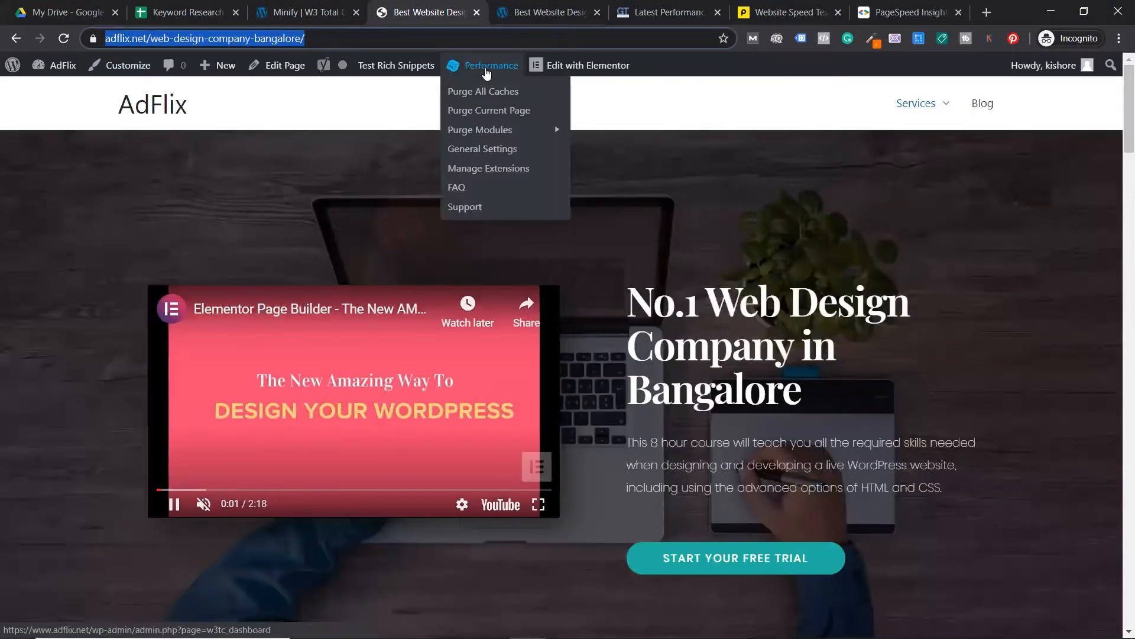
pyautogui.click(500, 94)
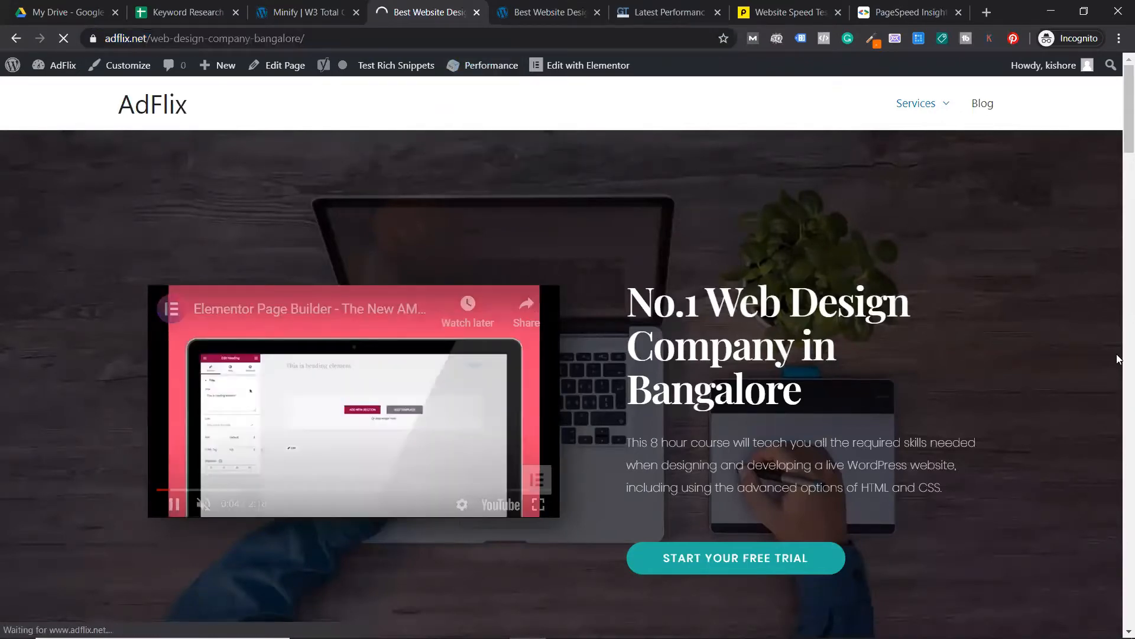
# Remove the ?w3tc_note=flush_all parameter from the page's address and copy the clean URL.
pyautogui.click(340, 43)
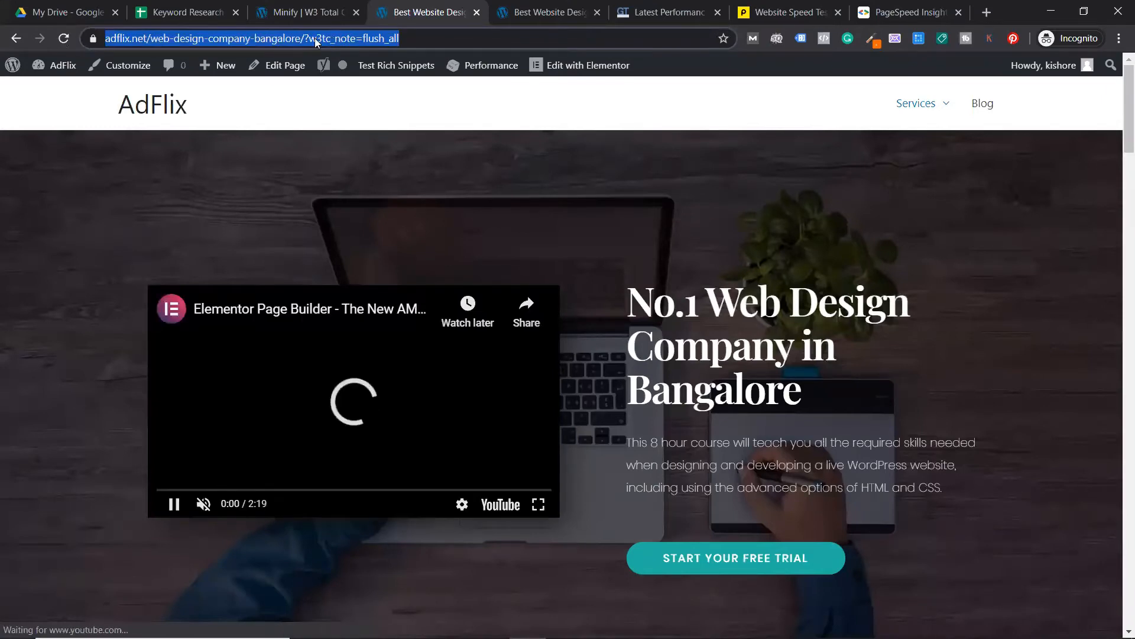
pyautogui.moveTo(366, 37); pyautogui.dragTo(646, 47)
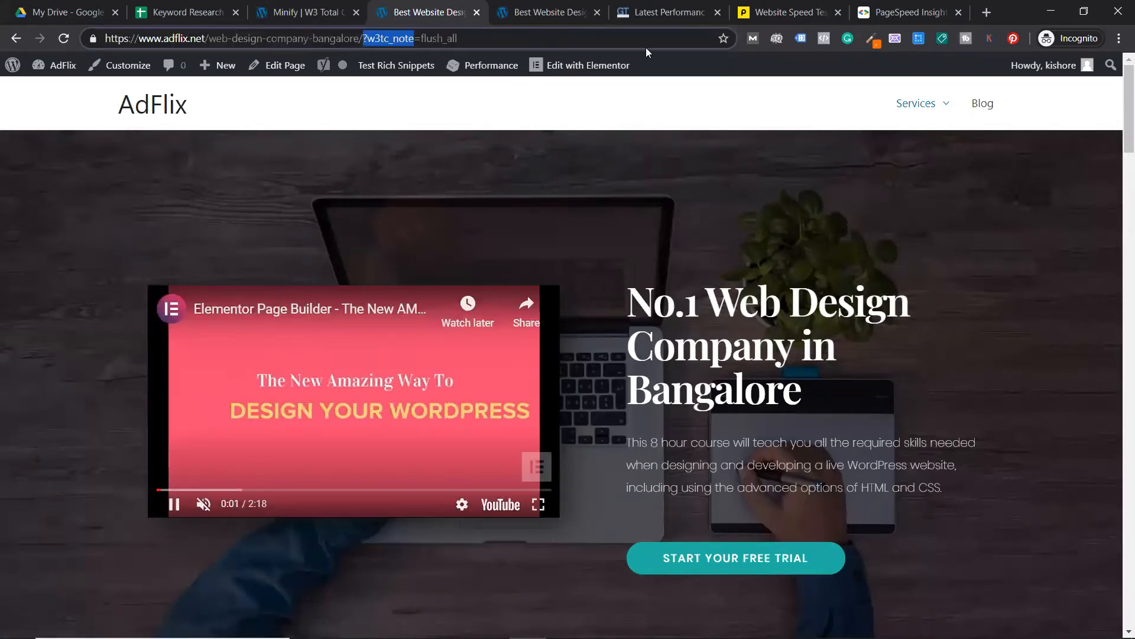
pyautogui.press('Delete')
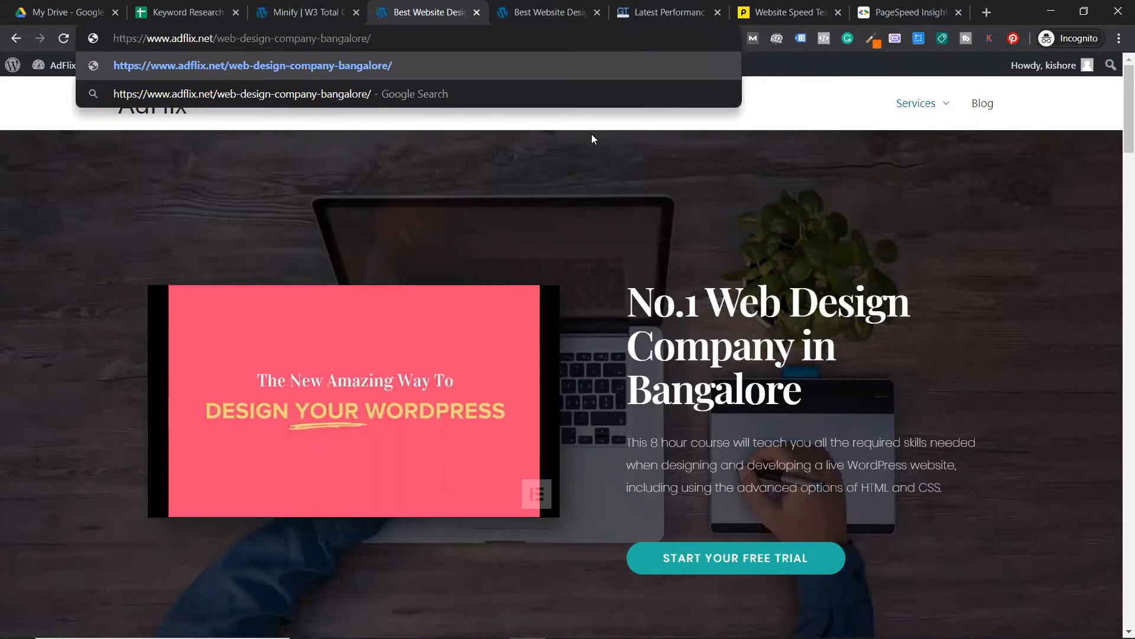
pyautogui.hotkey('shift', 'Left')
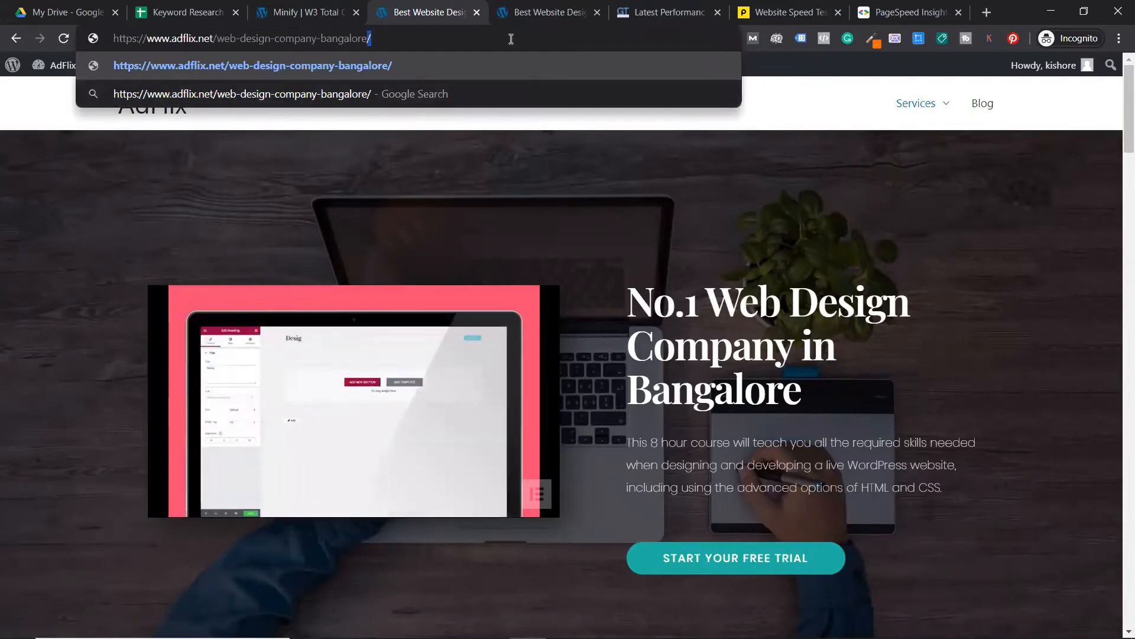
pyautogui.hotkey('ctrl', 'a')
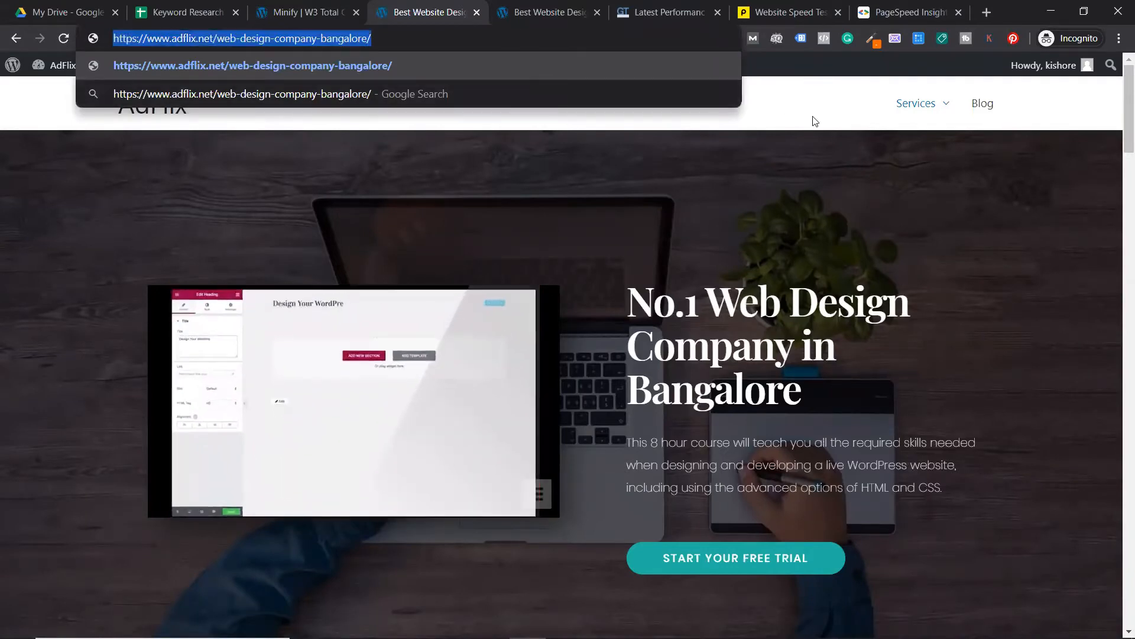
pyautogui.press('Return')
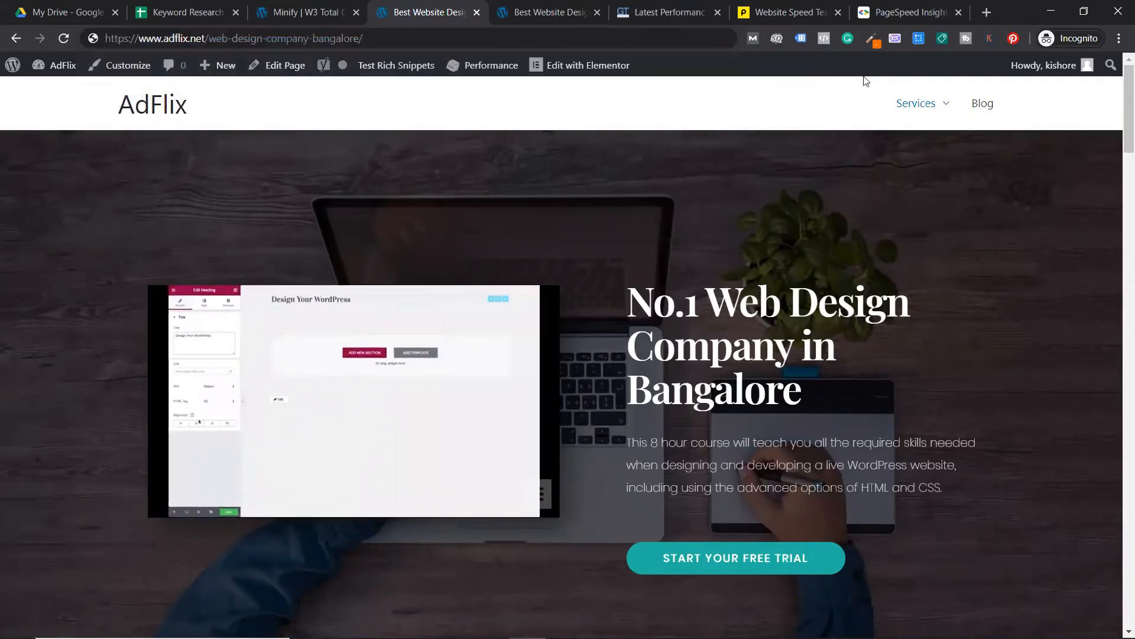
# Open gtmetrix.com in a new browser tab.
pyautogui.click(992, 7)
pyautogui.write('gtmetri')
pyautogui.press('BackSpace')
pyautogui.press('BackSpace')
pyautogui.write('rix.com')
pyautogui.press('Return')
# Open tools.pingdom.com in another new browser tab.
pyautogui.click(994, 4)
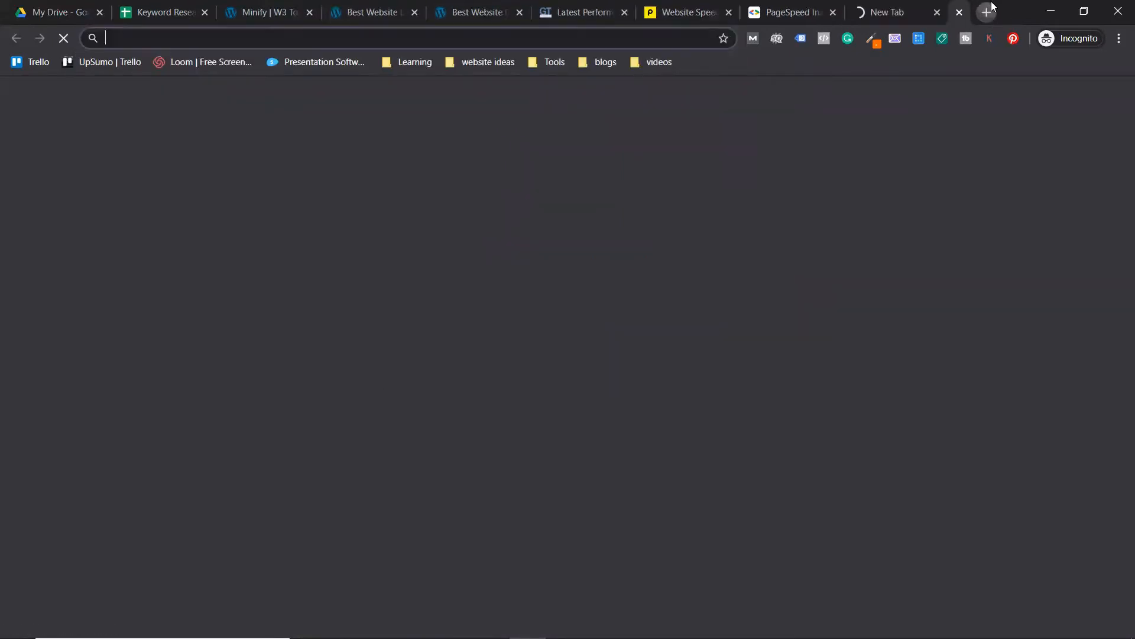
pyautogui.write('tools')
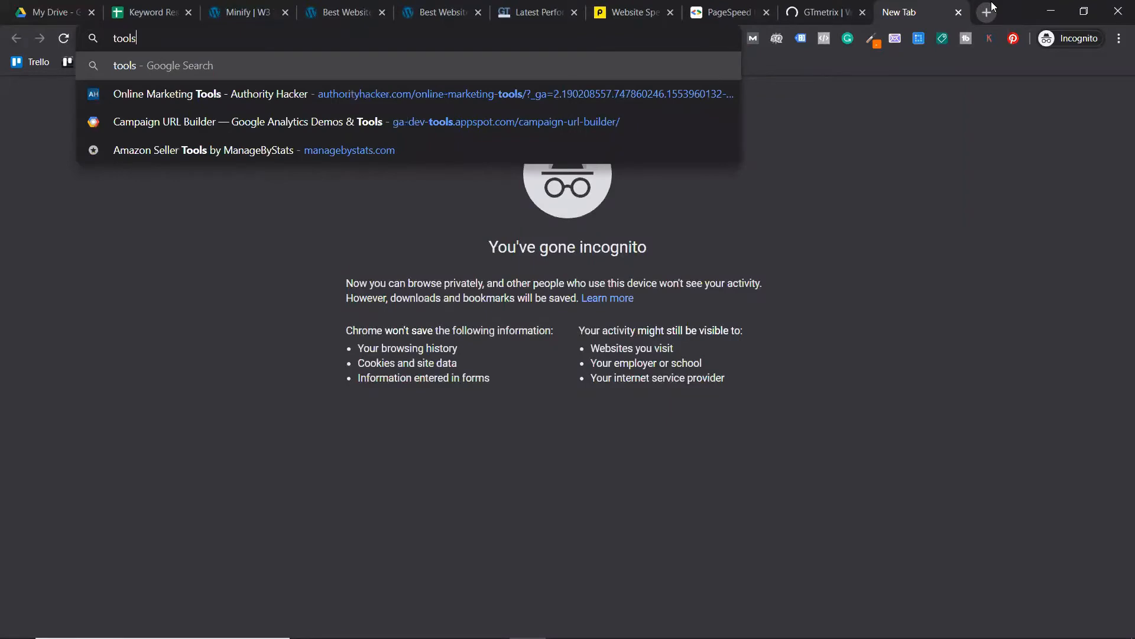
pyautogui.write('.pingdom.com')
pyautogui.press('Return')
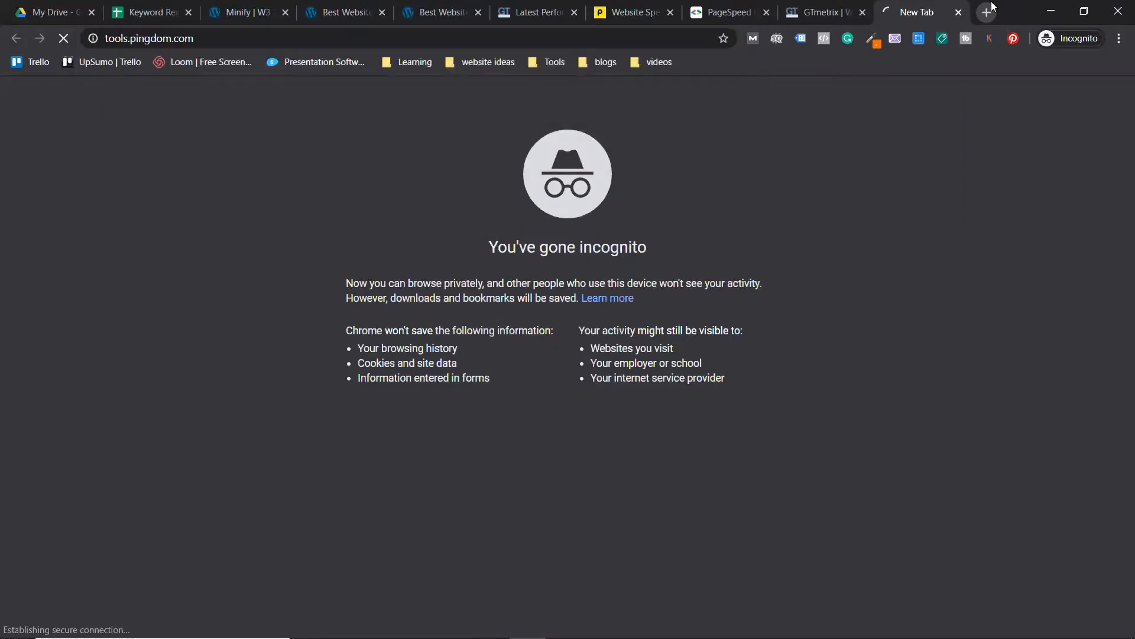
pyautogui.click(822, 12)
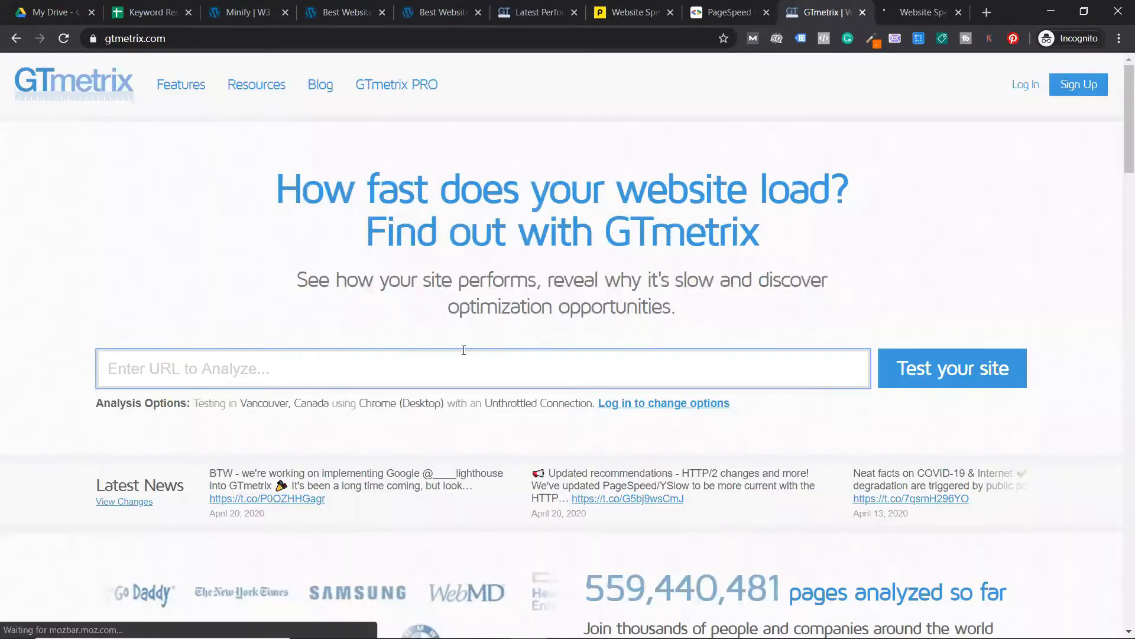
pyautogui.write('https://www.adflix.net/web-design-company-bangalore/')
pyautogui.click(907, 370)
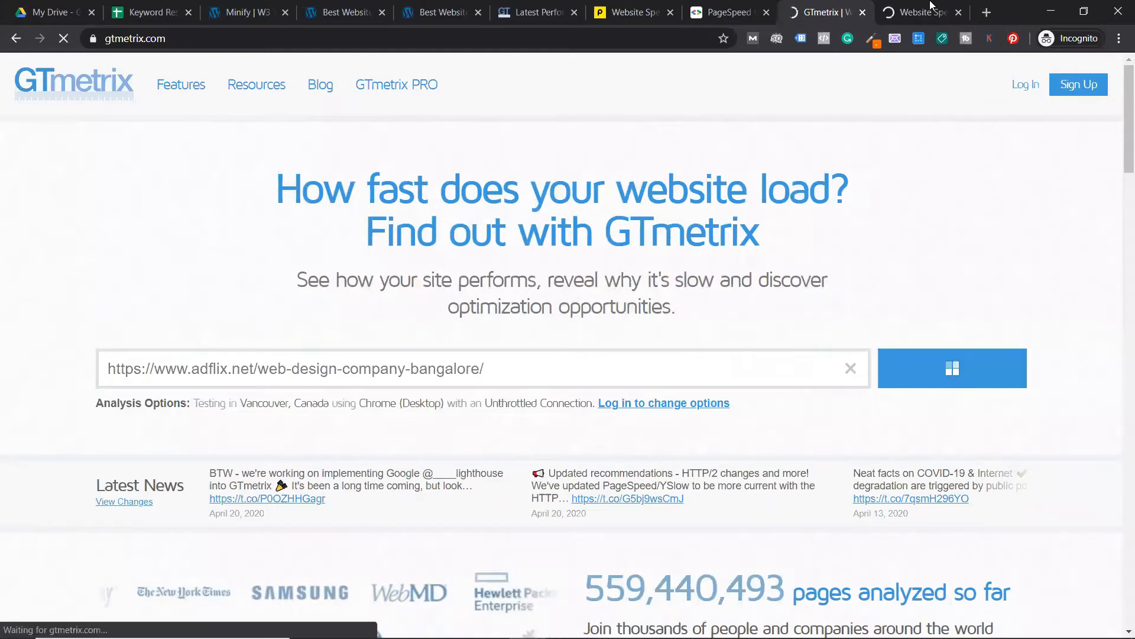
pyautogui.click(923, 12)
pyautogui.click(407, 299)
pyautogui.write('https://www.adflix.net/web-design-company-bangalore/')
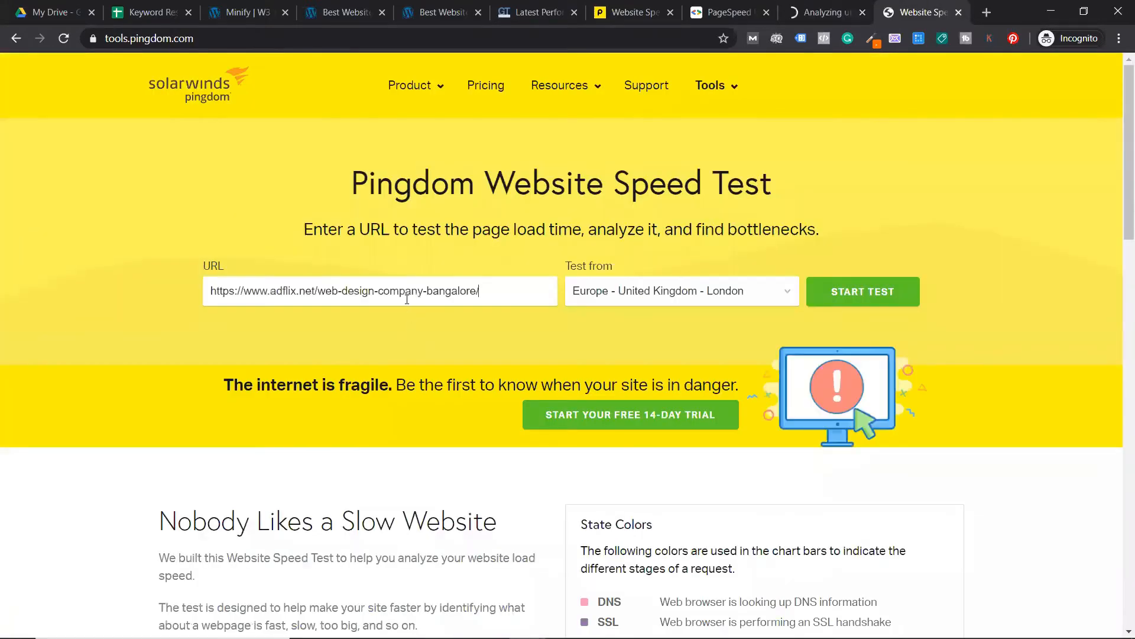
pyautogui.click(663, 295)
pyautogui.click(890, 300)
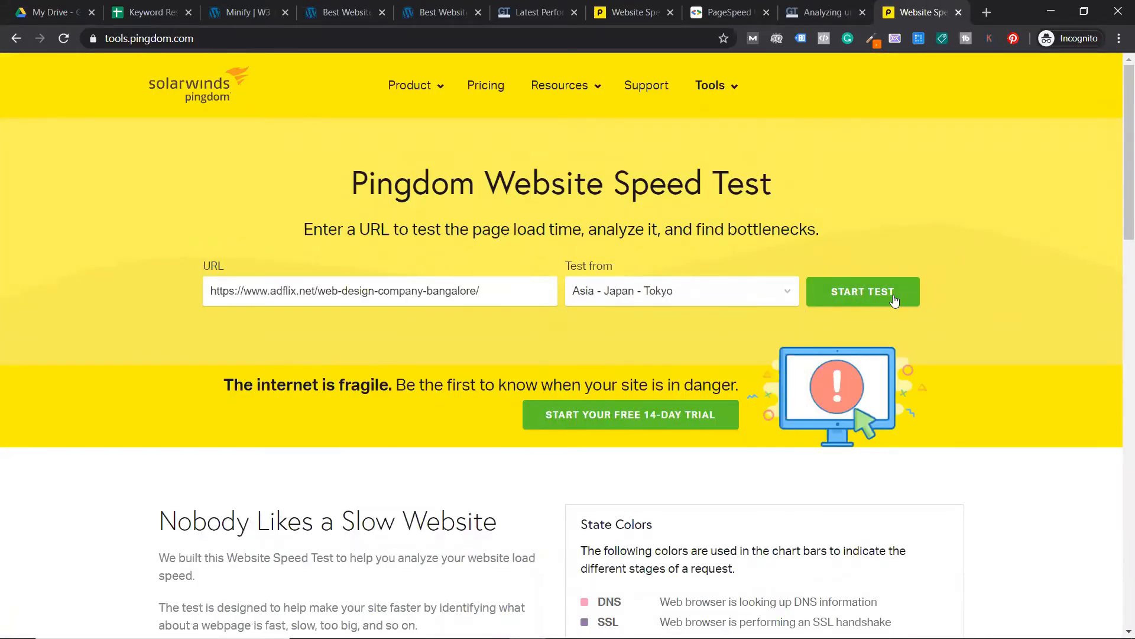
# Search Google for "google speed insights" in a new browser tab and open PageSpeed Insights.
pyautogui.click(987, 12)
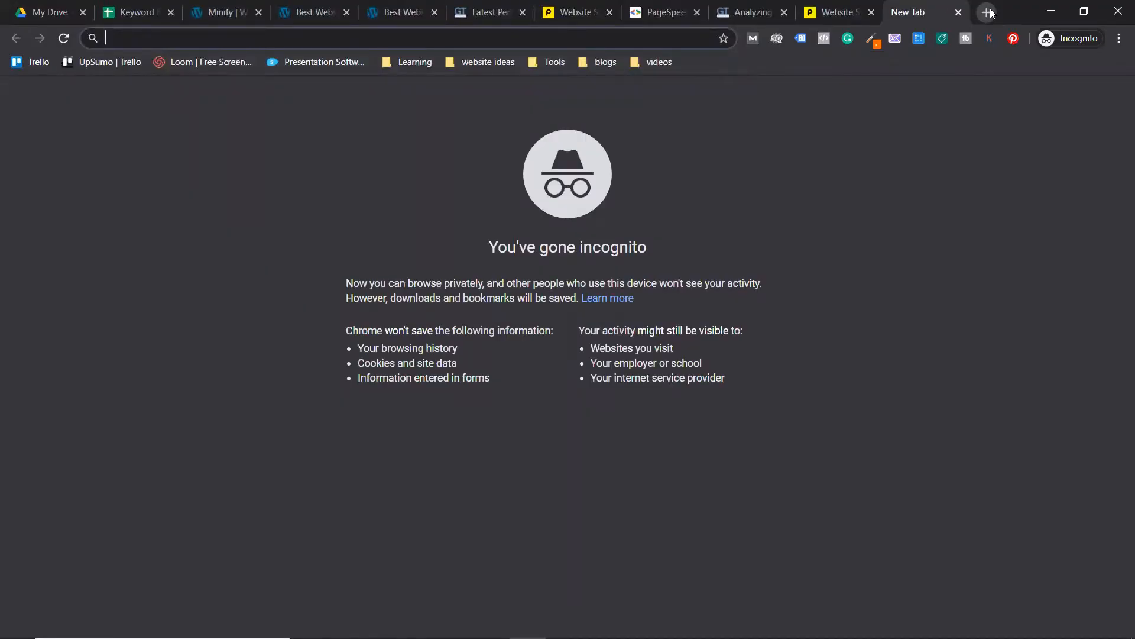
pyautogui.write('google speed insig')
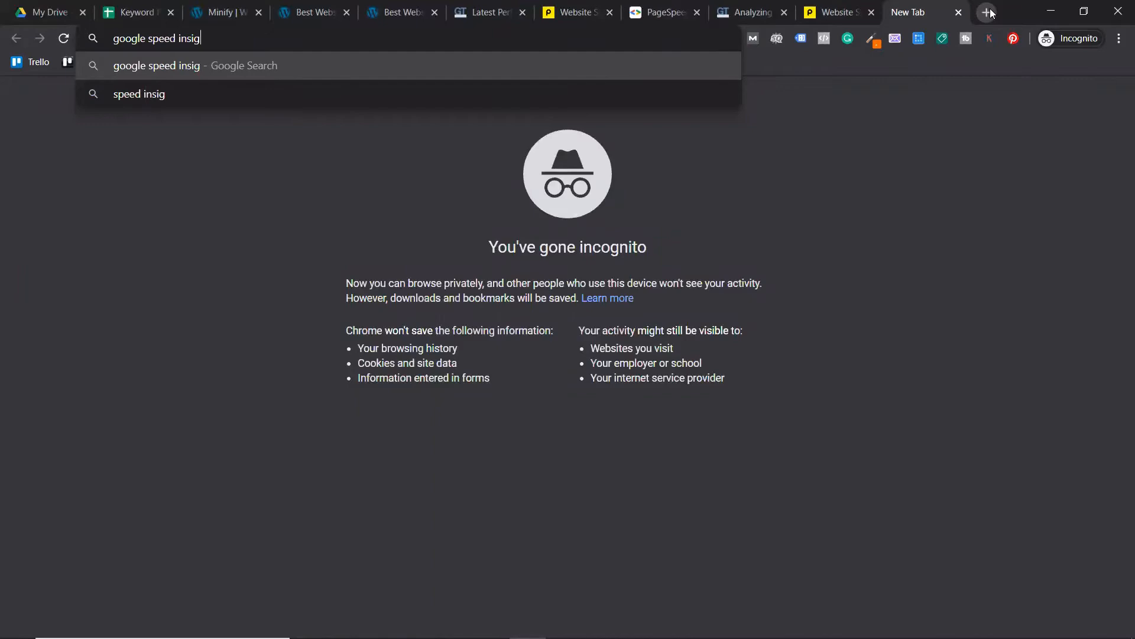
pyautogui.write('hts')
pyautogui.press('Return')
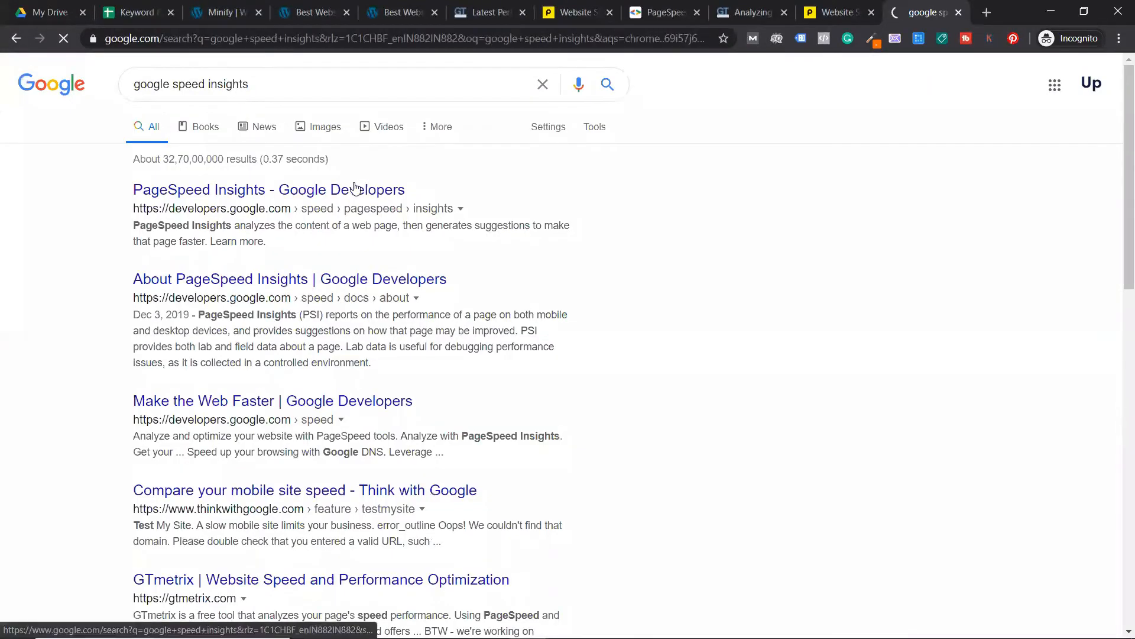
pyautogui.click(354, 189)
pyautogui.click(468, 205)
pyautogui.write('https://www.adflix.net/web-design-company-bangalore/')
pyautogui.click(792, 212)
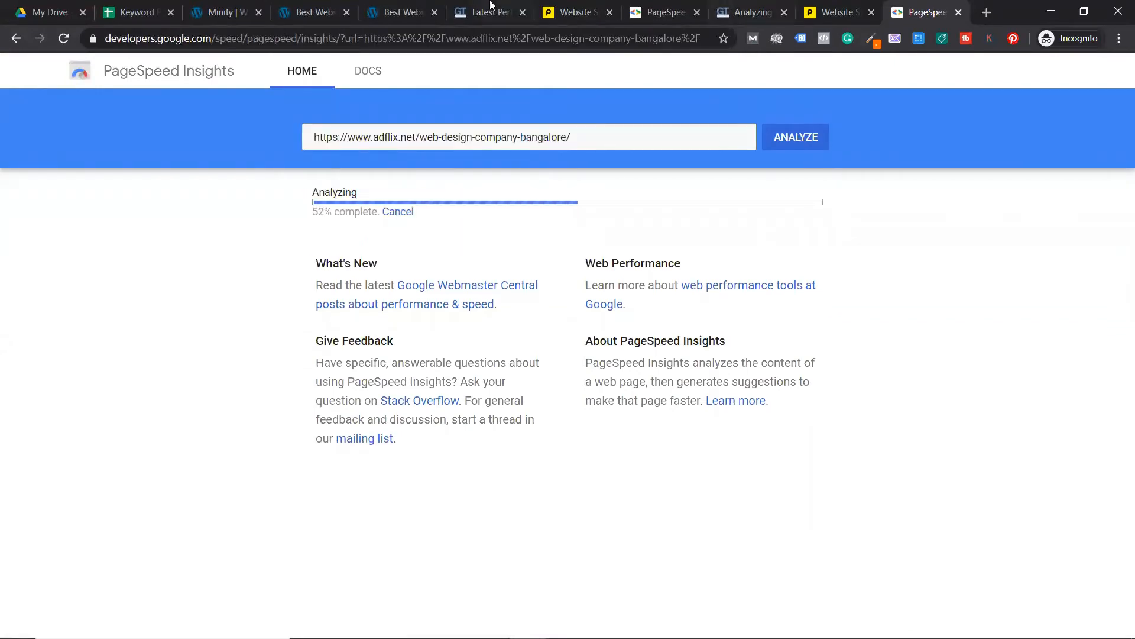
# Compare the earlier and newer GTmetrix reports for the page and re-run the newer test.
pyautogui.click(514, 6)
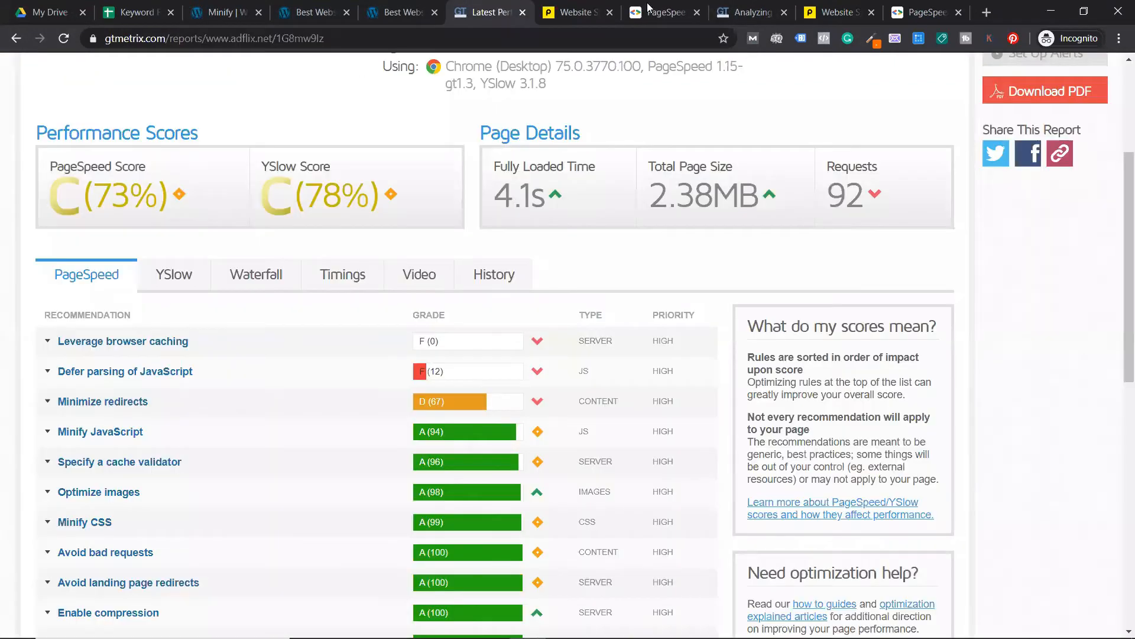
pyautogui.click(729, 7)
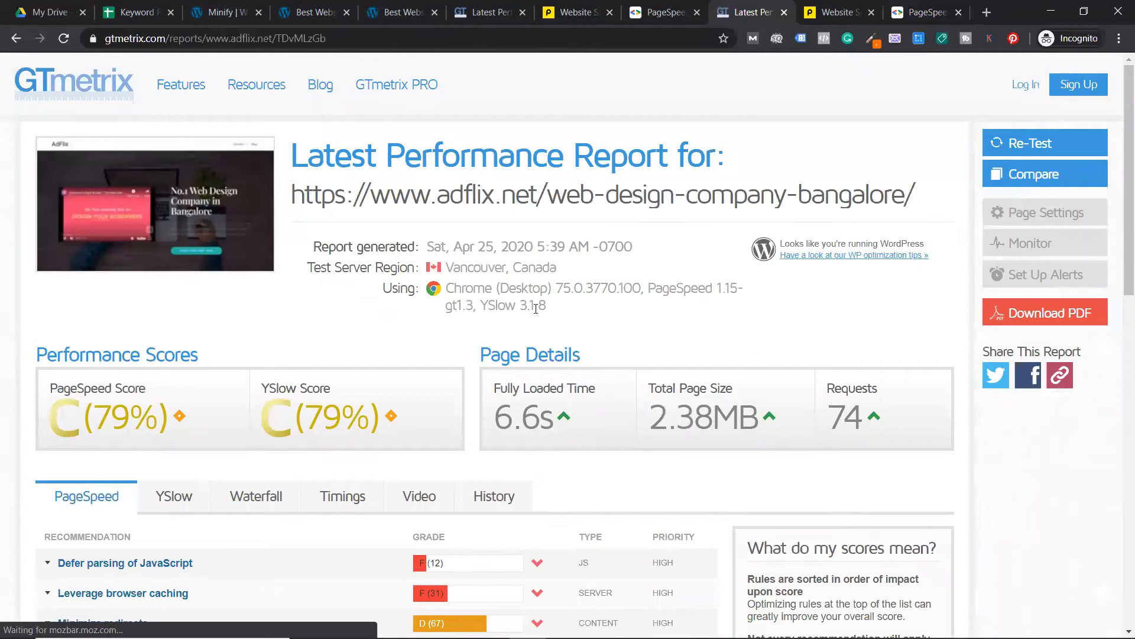
pyautogui.click(470, 7)
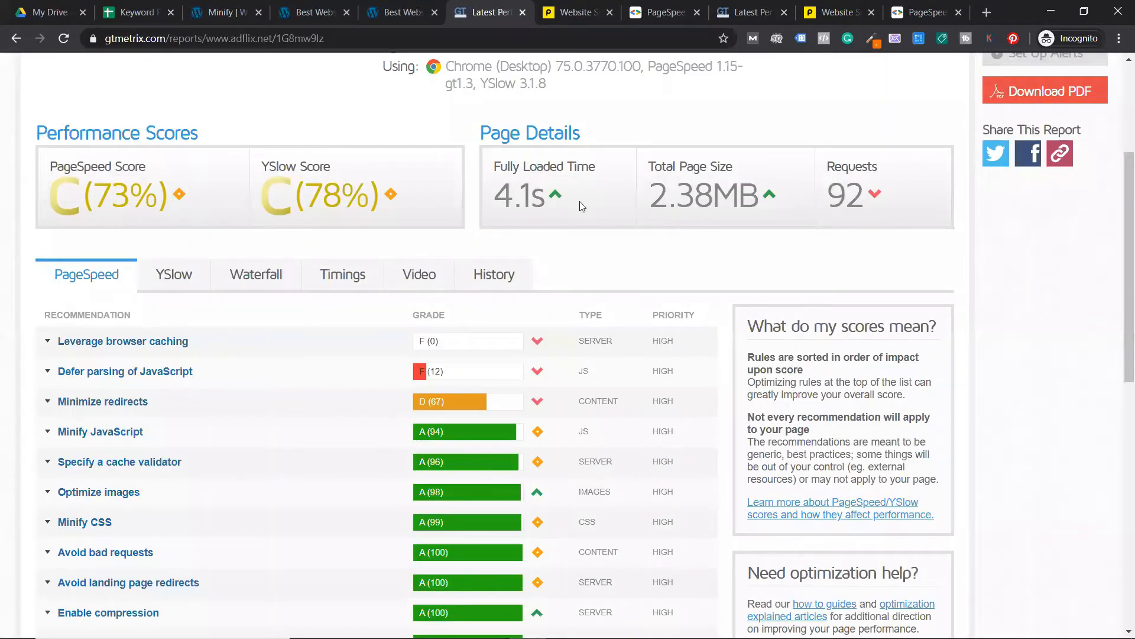
pyautogui.click(666, 12)
pyautogui.click(749, 10)
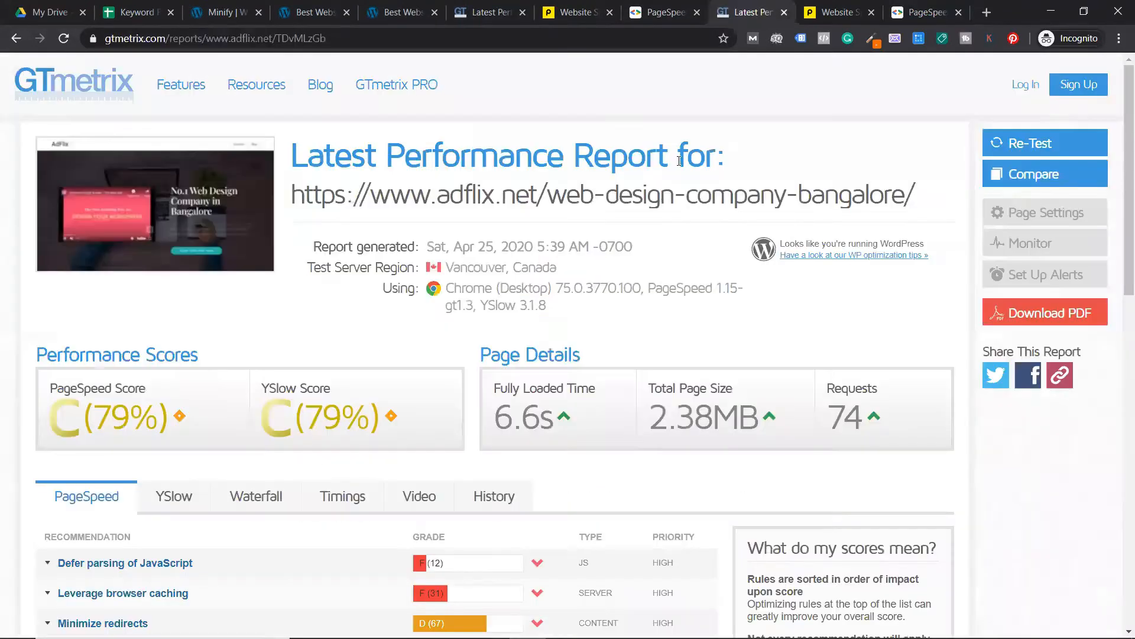
pyautogui.click(500, 6)
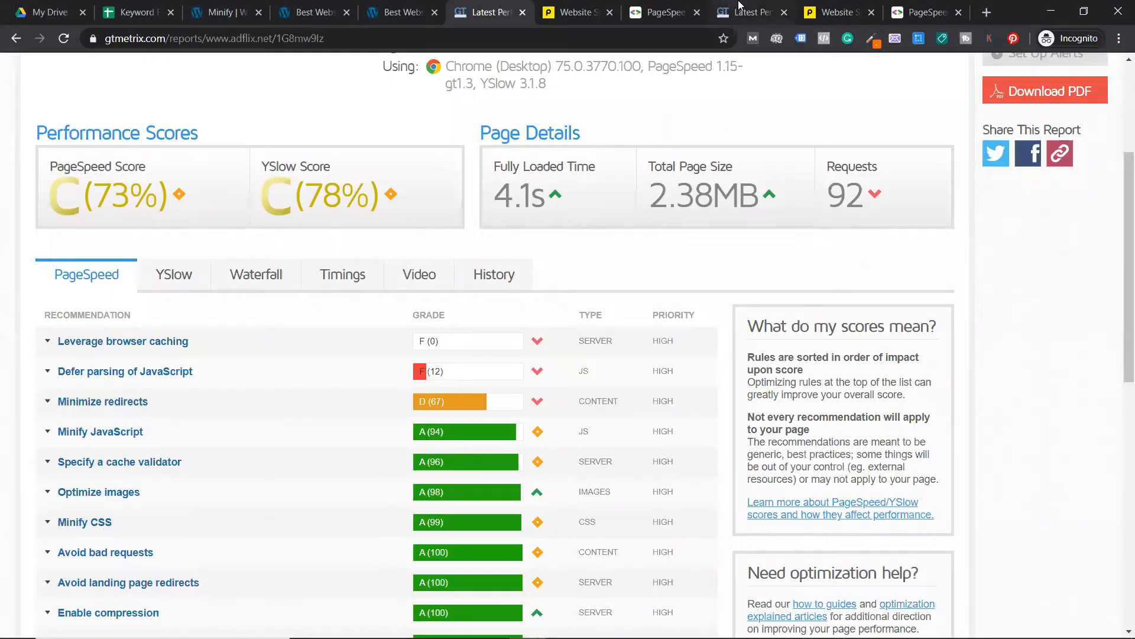
pyautogui.click(738, 9)
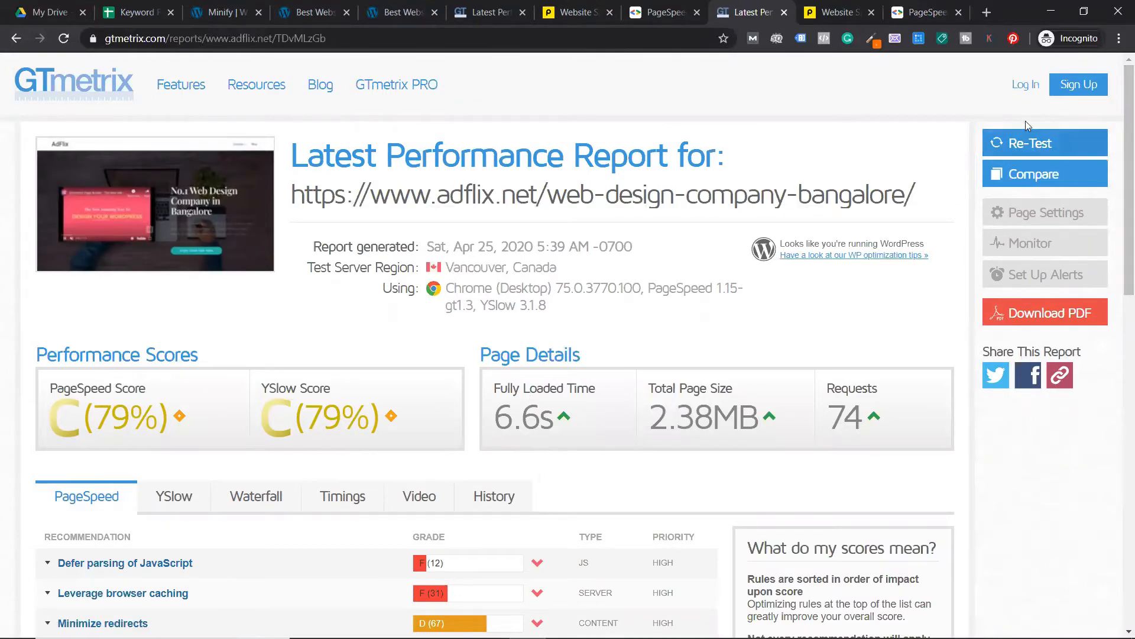
pyautogui.click(1027, 142)
# Compare the new Pingdom results for the page with the earlier Pingdom results.
pyautogui.click(875, 7)
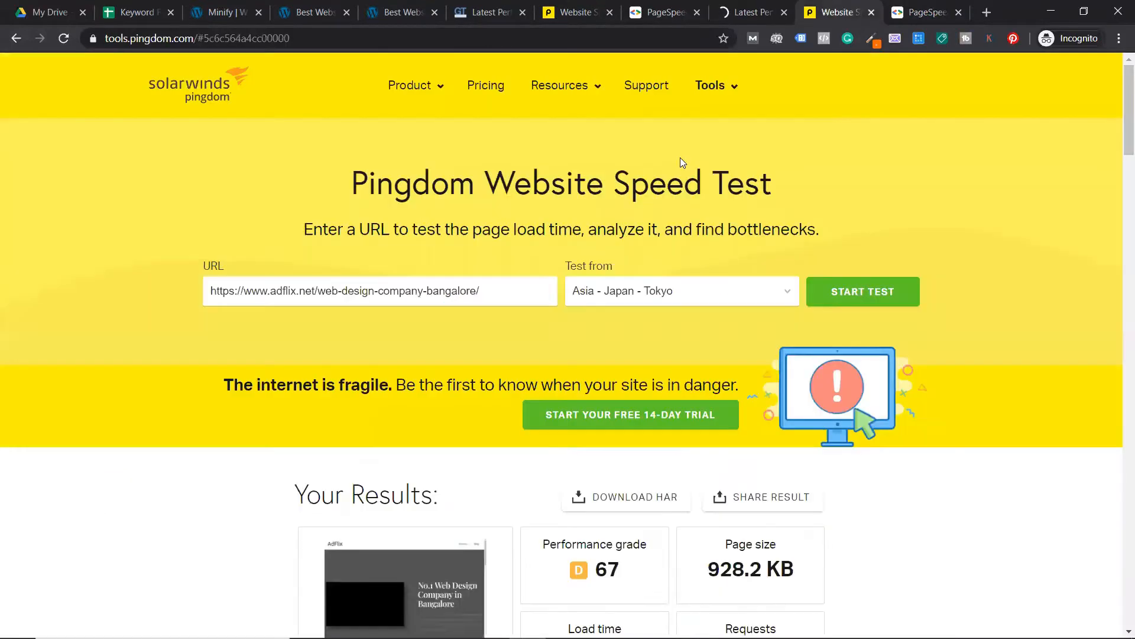
pyautogui.scroll(-2, 808, 387)
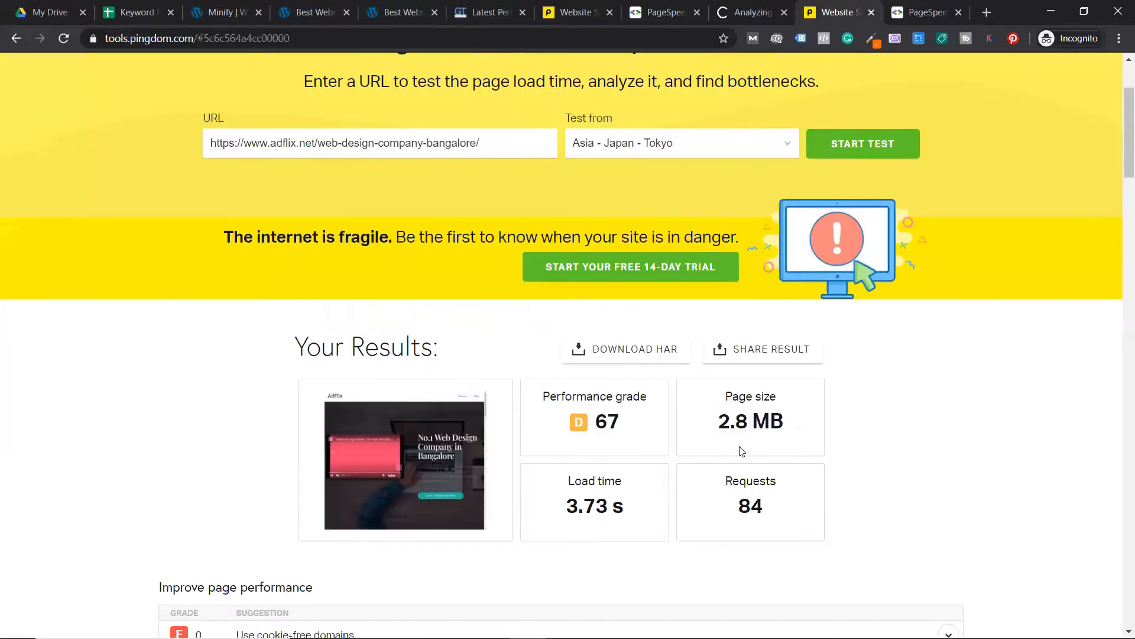
pyautogui.click(609, 6)
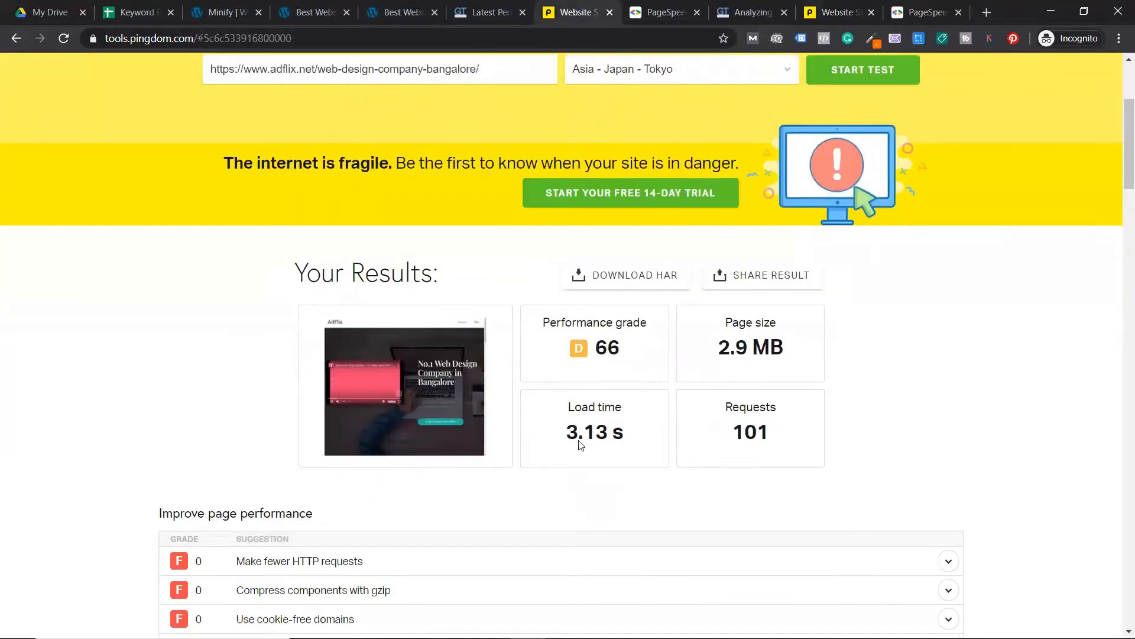
pyautogui.click(834, 12)
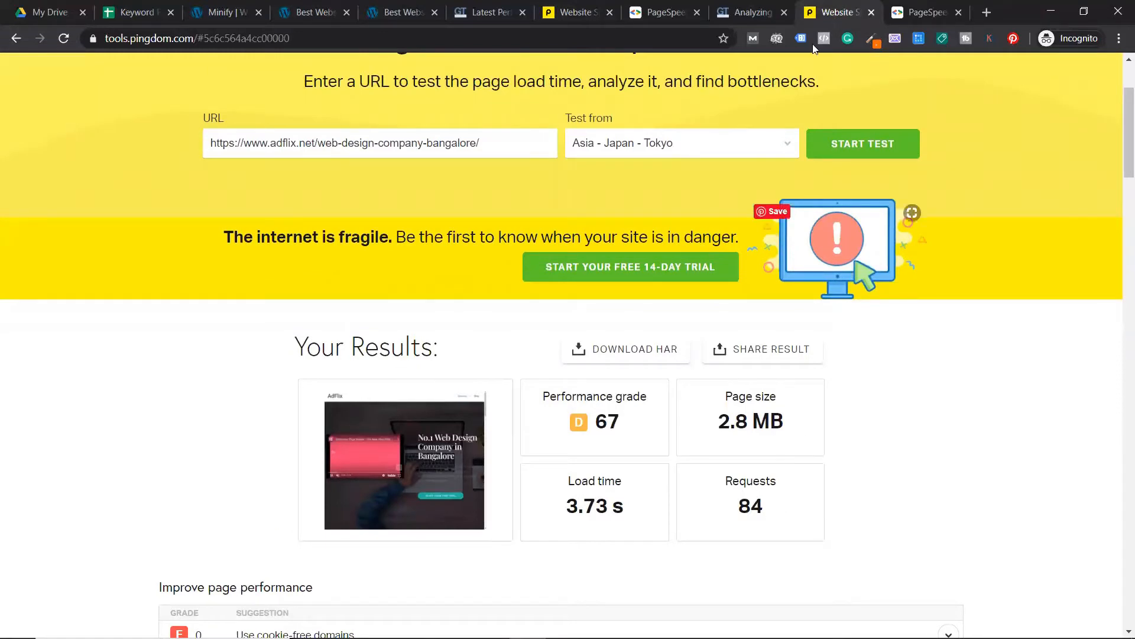
# Compare the mobile and desktop scores in the new and earlier PageSpeed Insights reports.
pyautogui.click(913, 6)
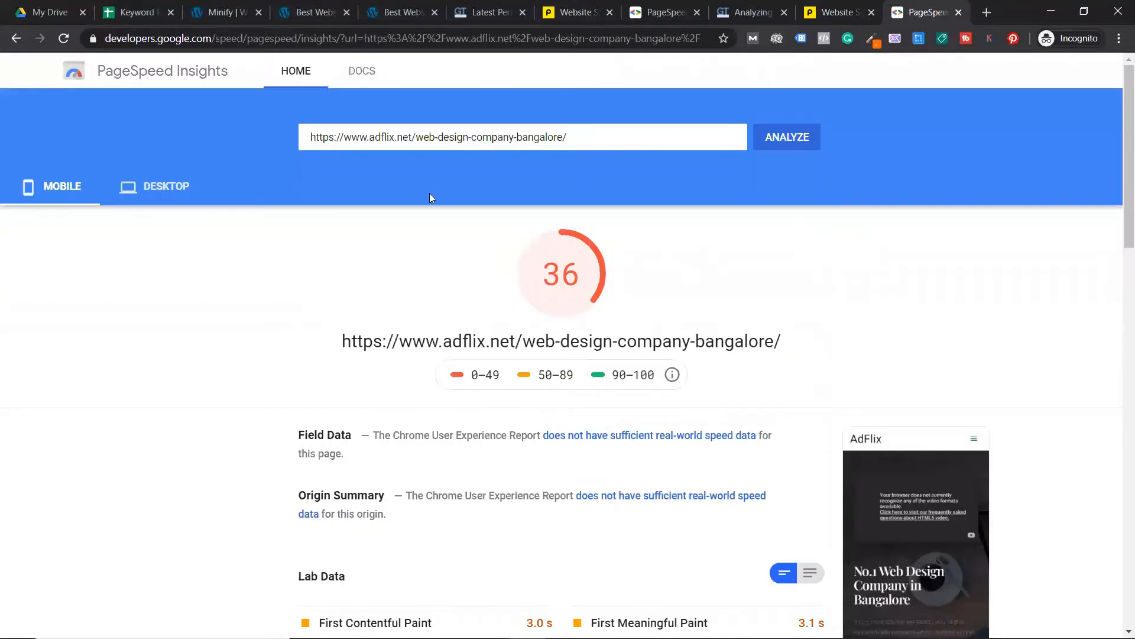
pyautogui.click(651, 7)
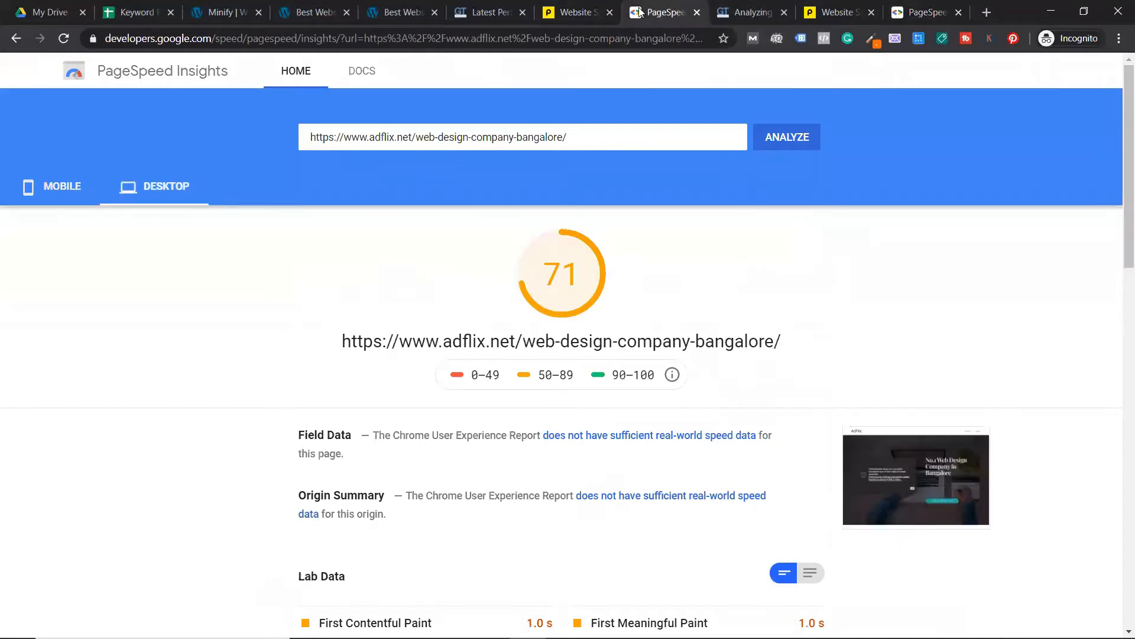
pyautogui.click(59, 187)
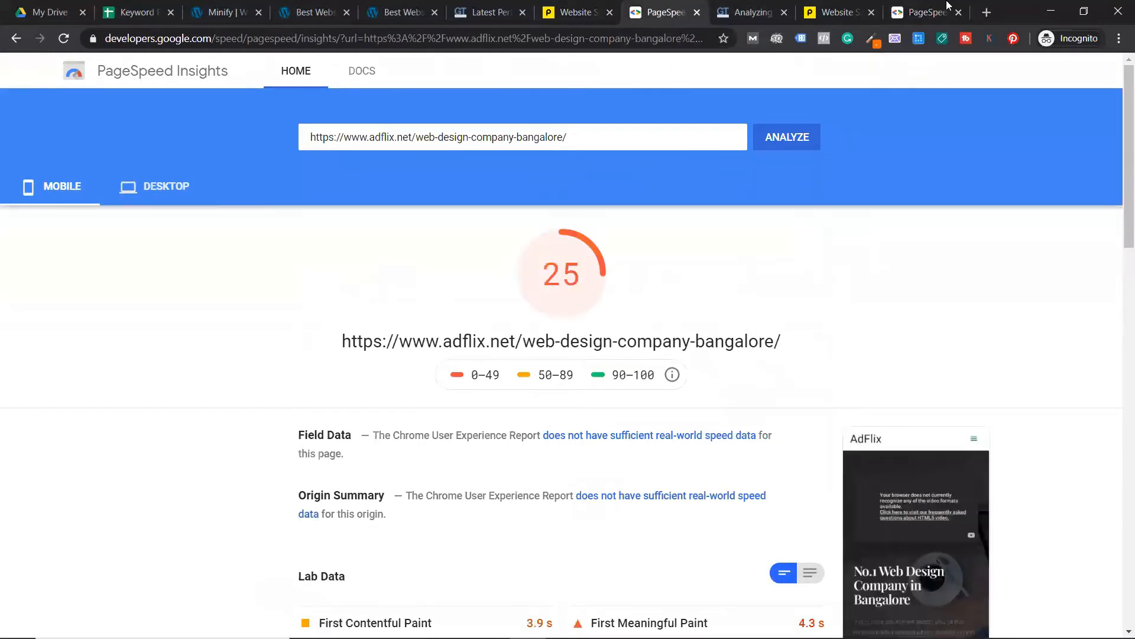
pyautogui.click(929, 8)
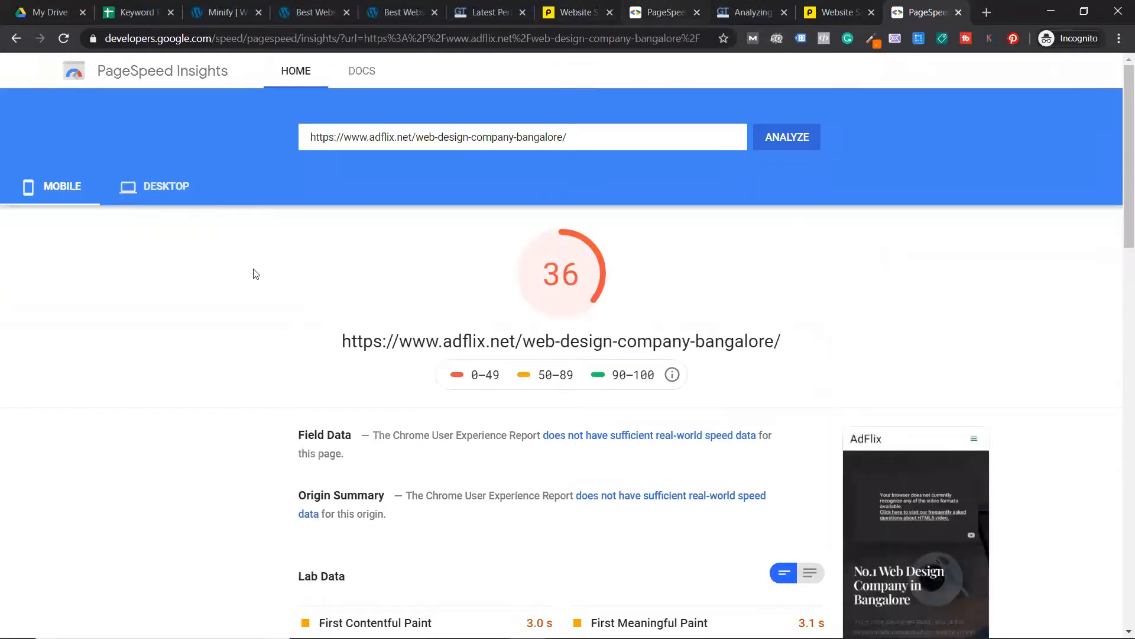
pyautogui.click(656, 6)
pyautogui.click(166, 186)
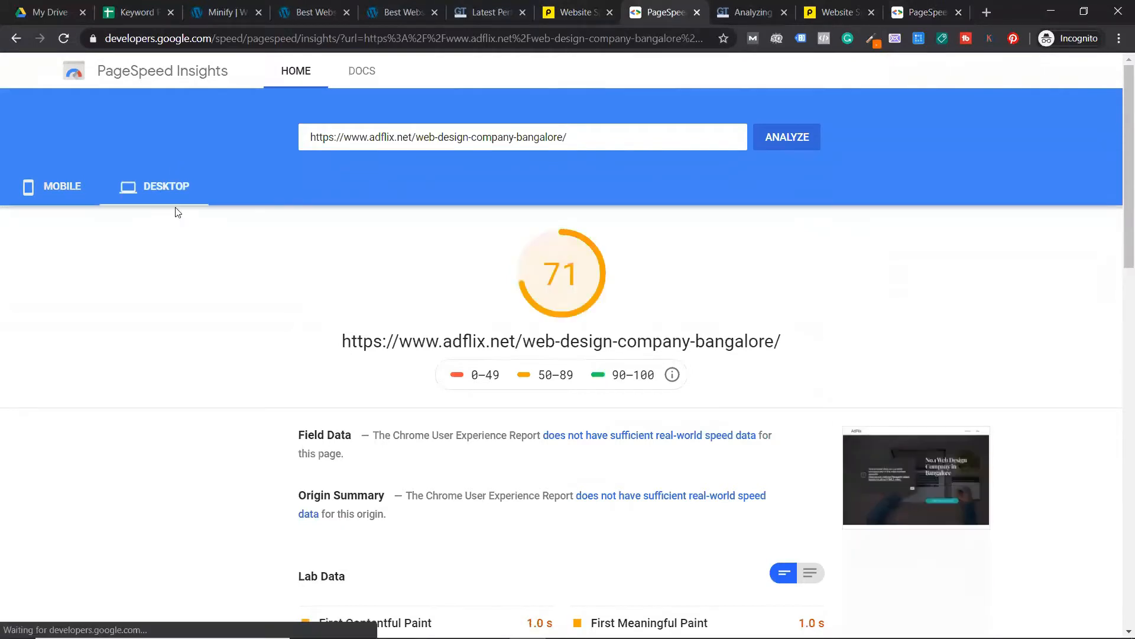
pyautogui.click(929, 12)
pyautogui.click(171, 187)
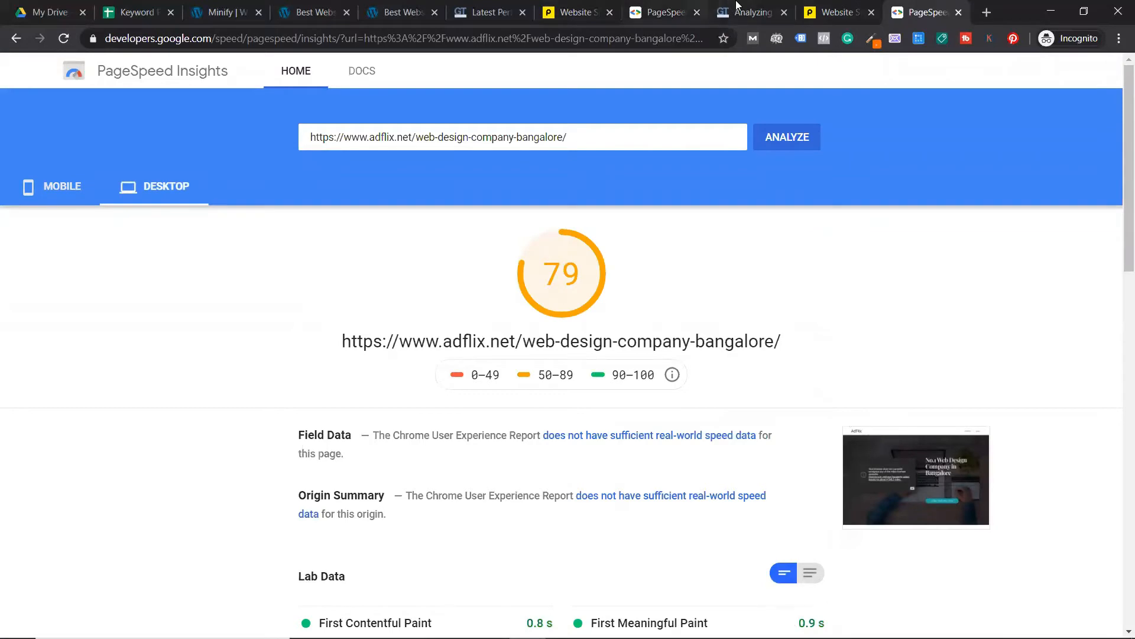
# Place the retested GTmetrix report's tab beside the earlier GTmetrix report and compare the two.
pyautogui.click(751, 12)
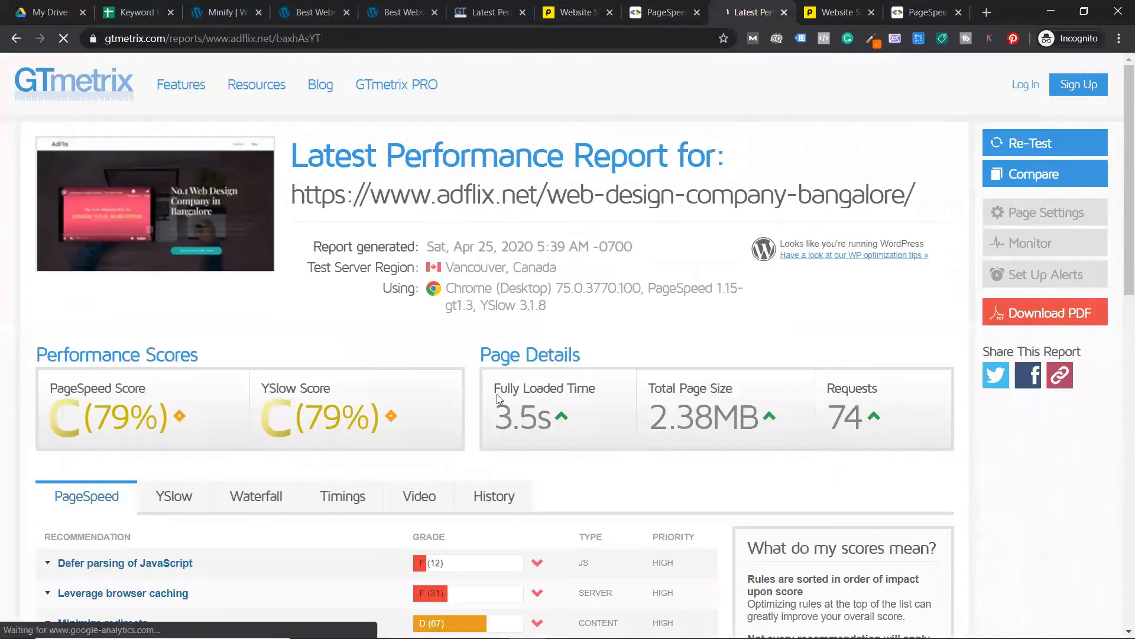
pyautogui.click(507, 7)
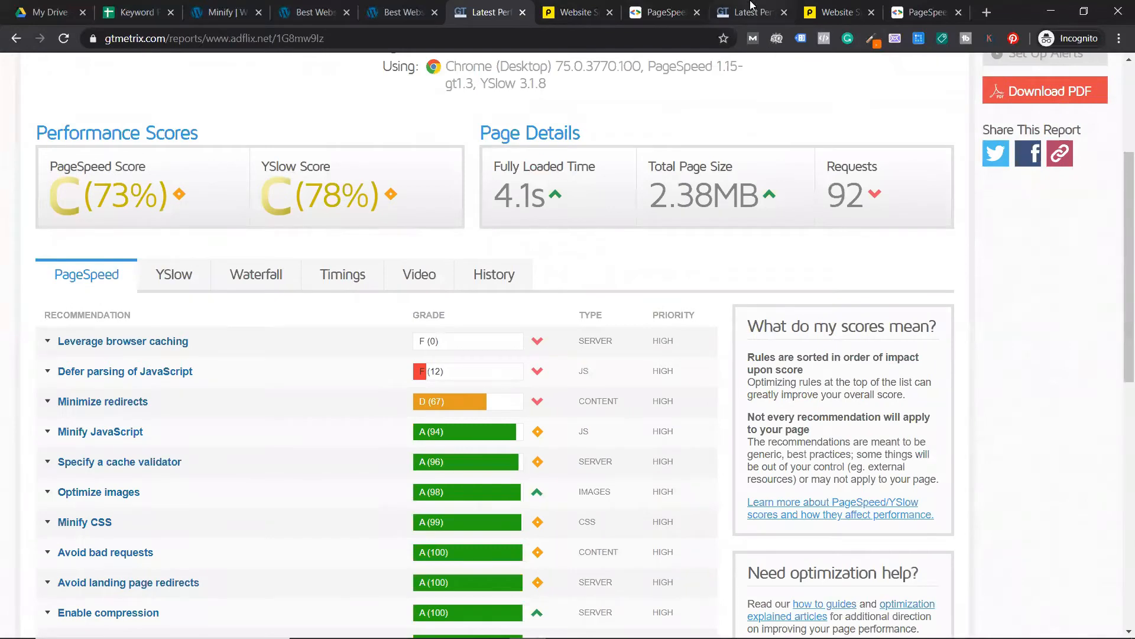
pyautogui.moveTo(751, 12); pyautogui.dragTo(577, 12)
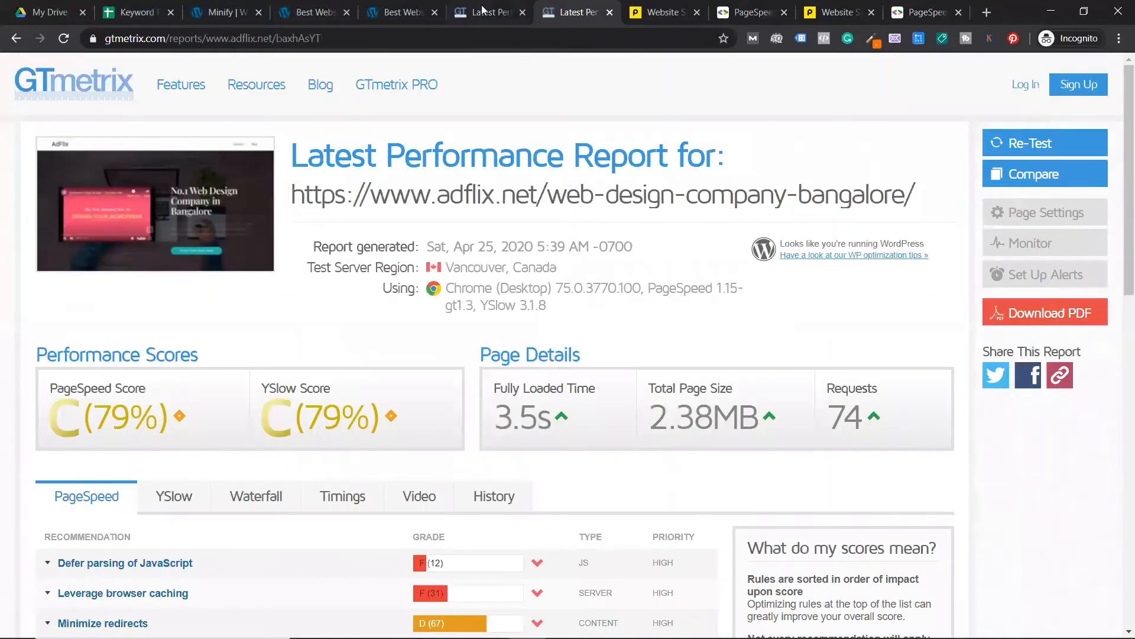
pyautogui.click(482, 9)
pyautogui.click(571, 18)
# Re-run the newer Pingdom test from Asia - Japan - Tokyo and place its tab beside the earlier Pingdom results.
pyautogui.click(864, 7)
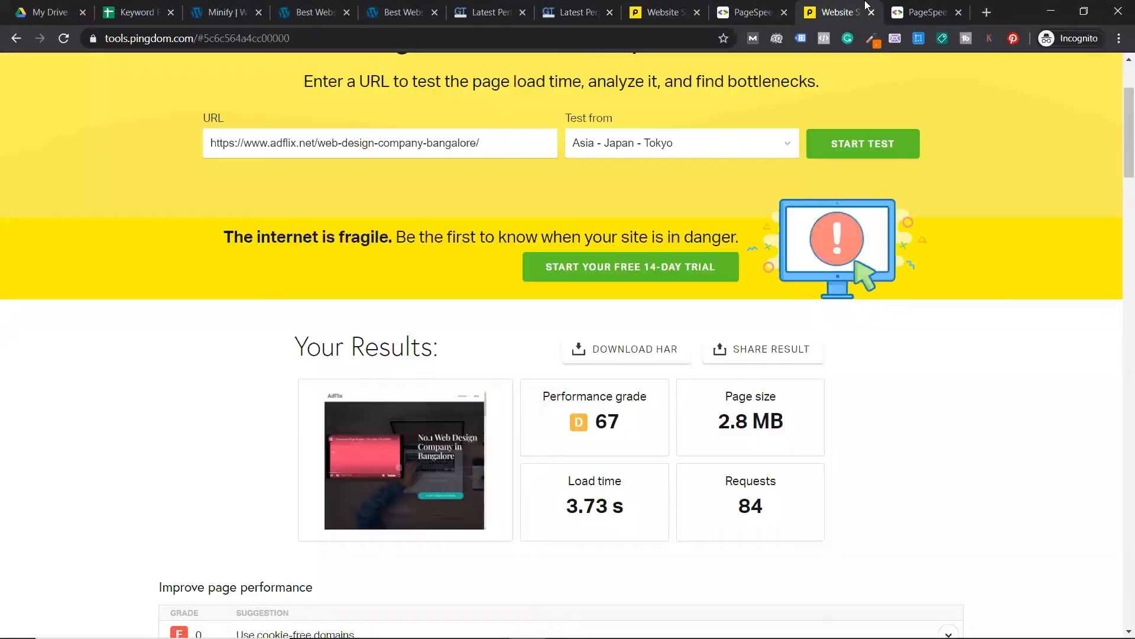
pyautogui.click(861, 142)
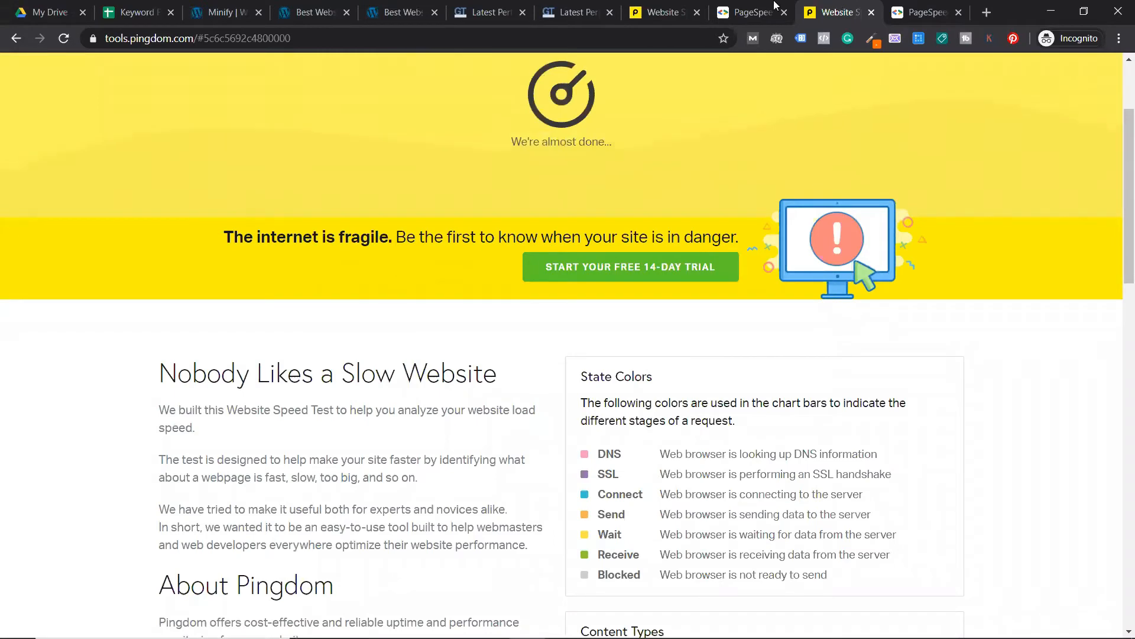
pyautogui.moveTo(836, 7); pyautogui.dragTo(750, 9)
# Re-analyze the page in PageSpeed Insights and compare its desktop and mobile scores with the earlier report.
pyautogui.click(928, 12)
pyautogui.click(767, 149)
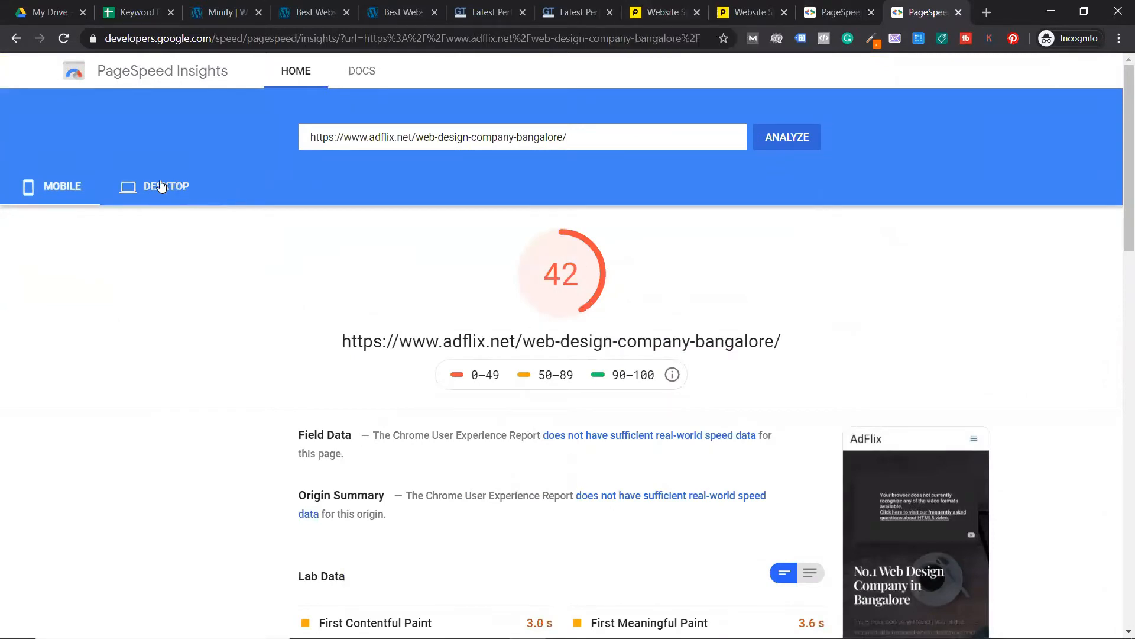
pyautogui.click(161, 187)
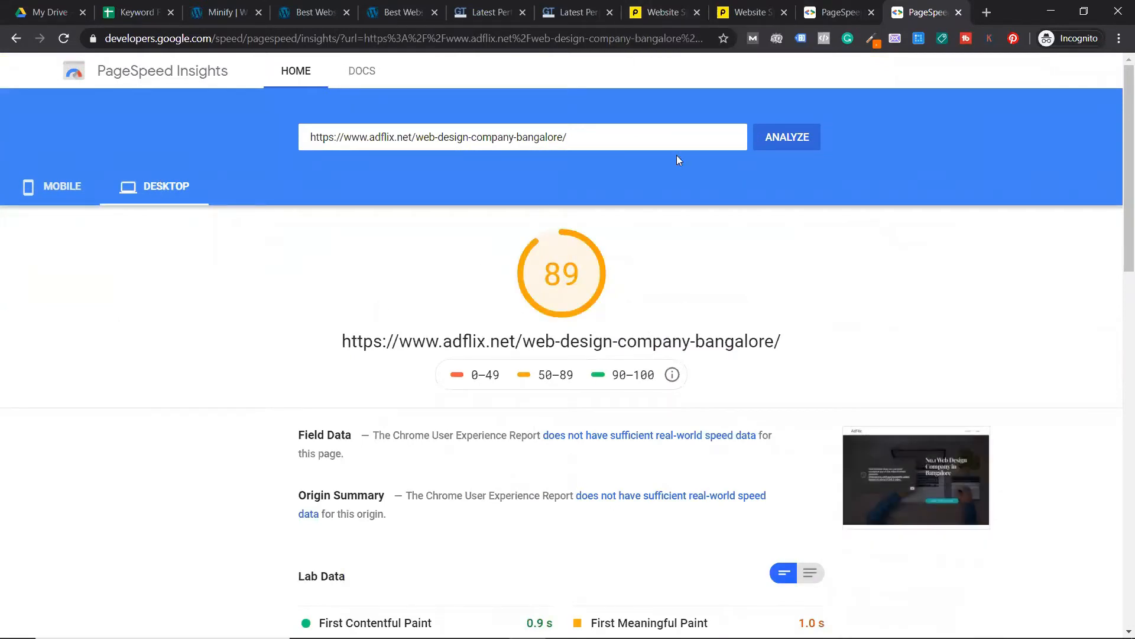
pyautogui.click(840, 12)
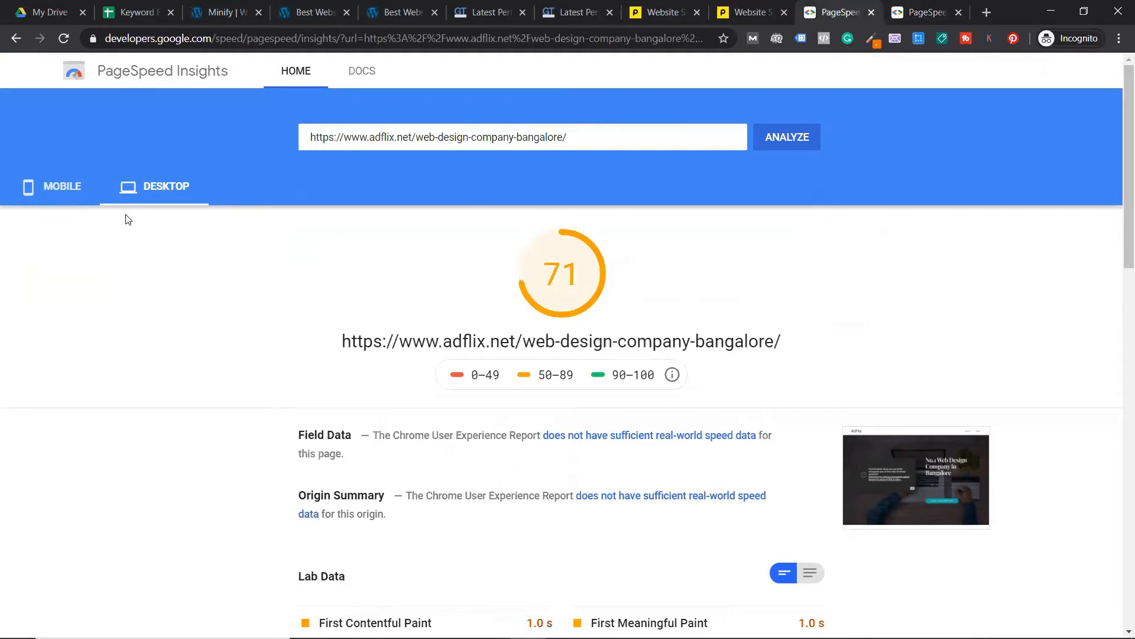
pyautogui.hotkey('ctrl', 'Tab')
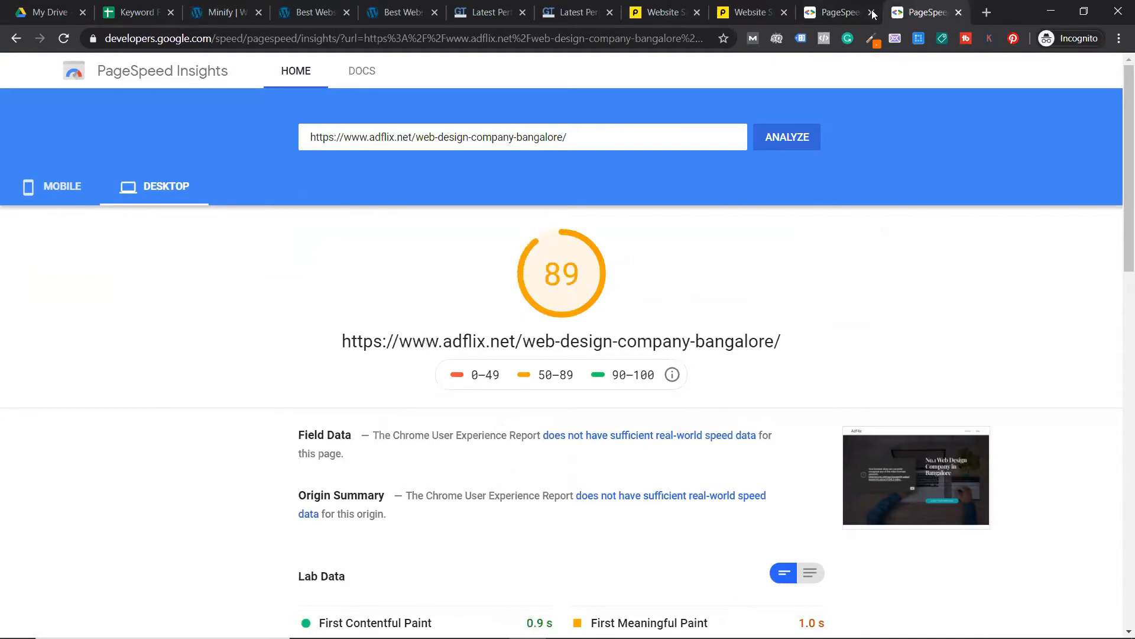
pyautogui.hotkey('ctrl', 'shift', 'Tab')
pyautogui.click(65, 195)
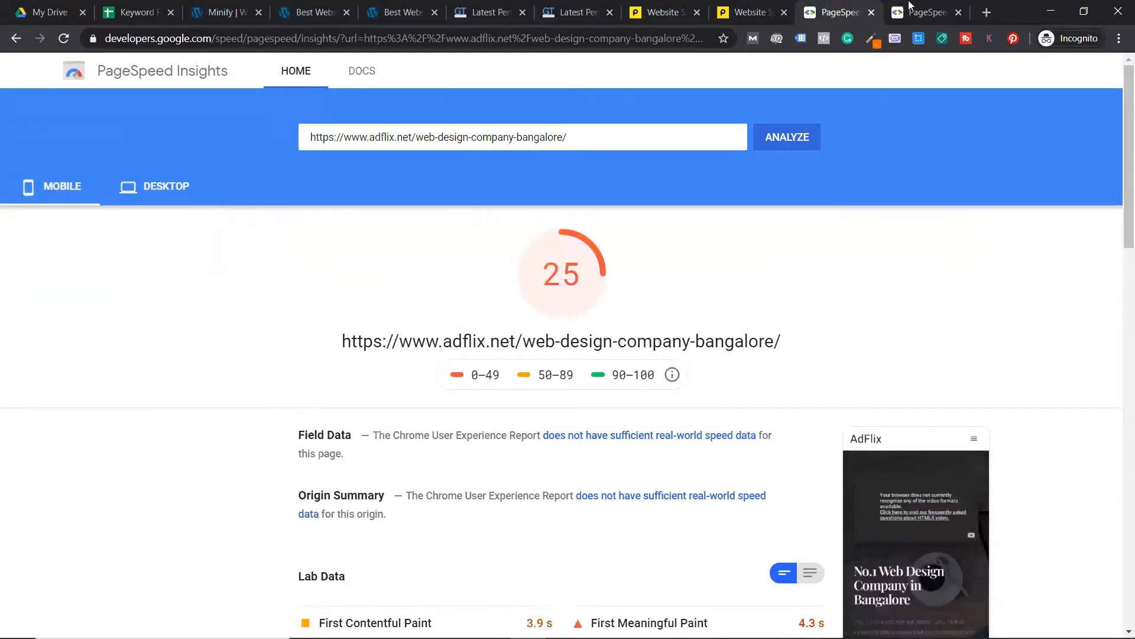
pyautogui.hotkey('ctrl', 'Tab')
pyautogui.click(63, 187)
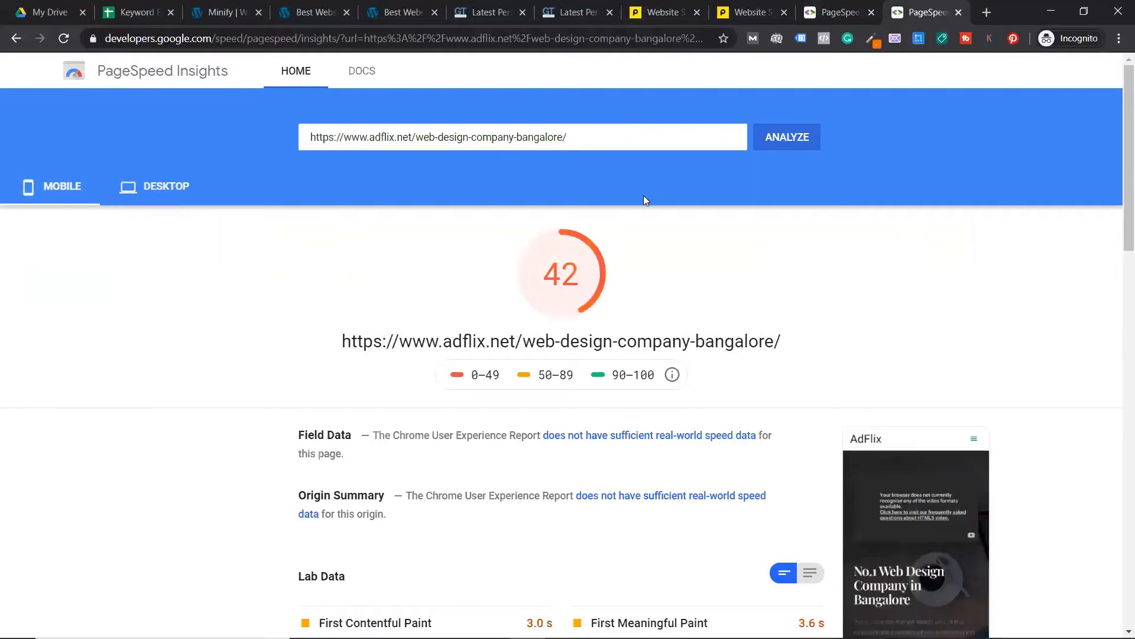
# Run the newer PageSpeed Insights analysis once more and return to the earlier Pingdom results.
pyautogui.click(792, 144)
pyautogui.hotkey('ctrl', 'shift', 'Tab')
pyautogui.hotkey('ctrl', 'shift', 'Tab')
pyautogui.hotkey('ctrl', 'shift', 'Tab')
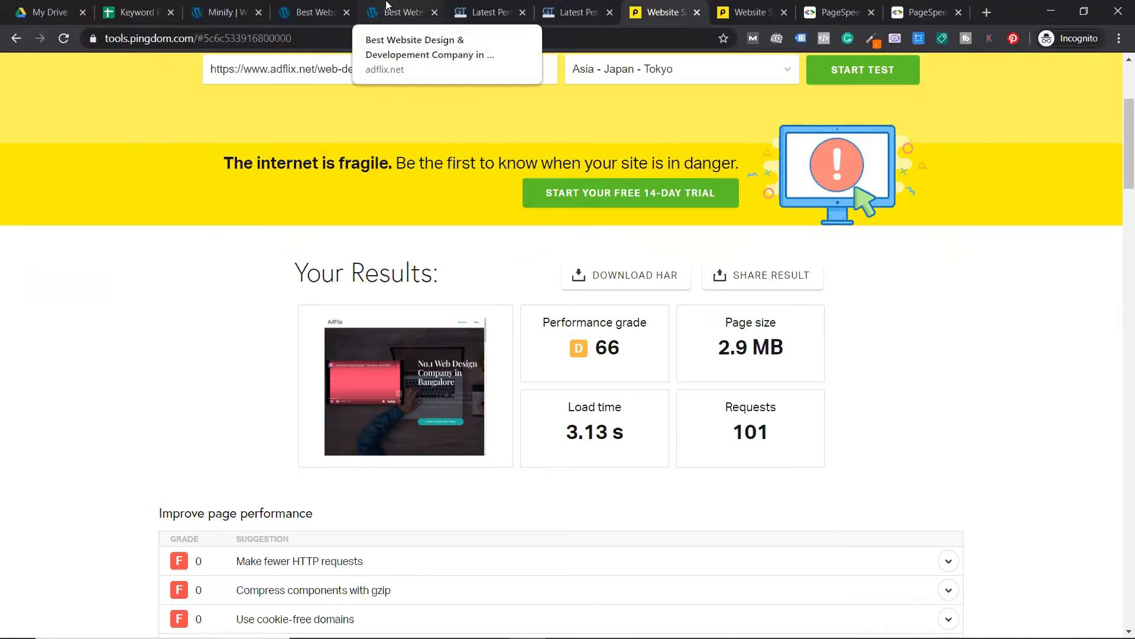
# Switch to Microsoft Whiteboard and review the notes on loading-time factors and speed-testing tools.
pyautogui.hotkey('alt', 'Tab')
pyautogui.hscroll(2, 929, 324)
pyautogui.scroll(-1, 929, 324)
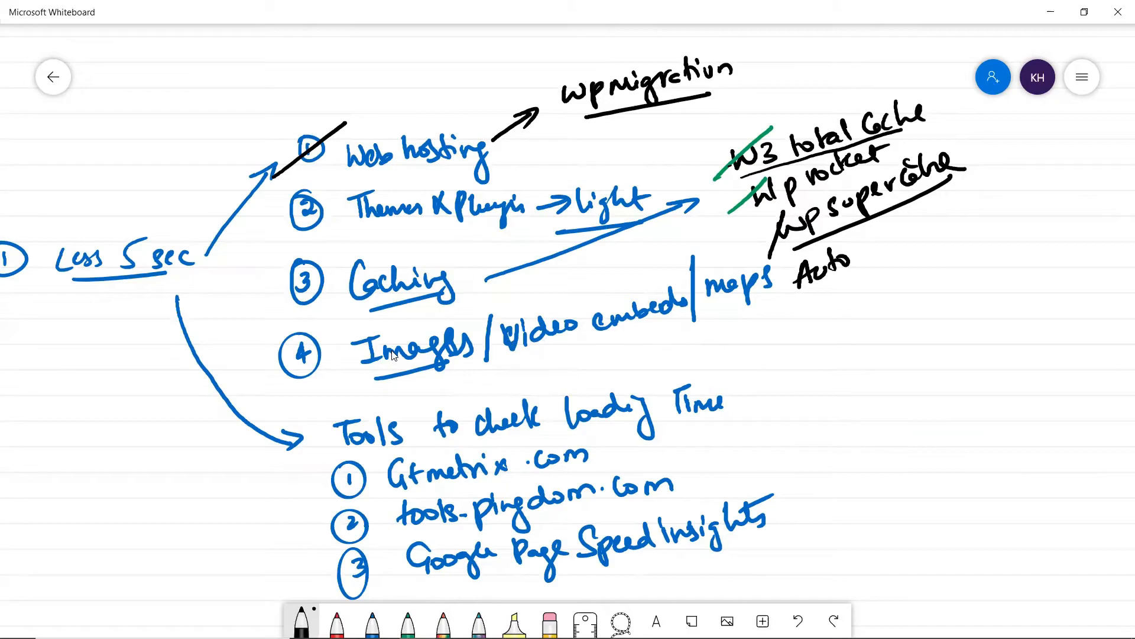
# Switch back to the browser and review the images and video used on the AdFlix web design company page.
pyautogui.hotkey('alt', 'Tab')
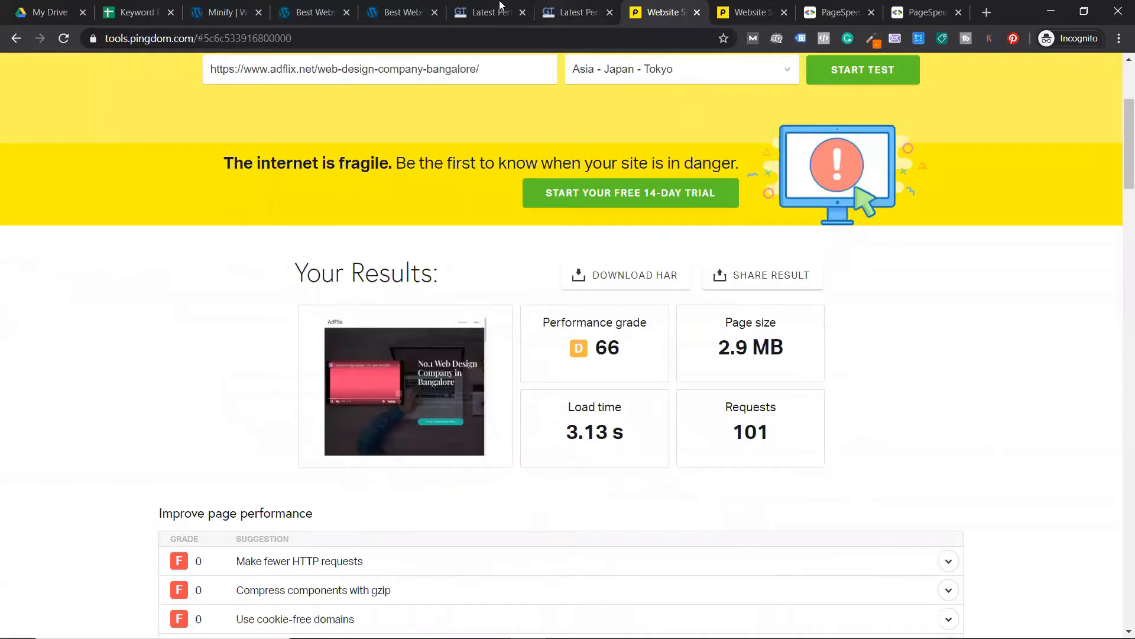
pyautogui.click(383, 8)
pyautogui.scroll(5, 767, 325)
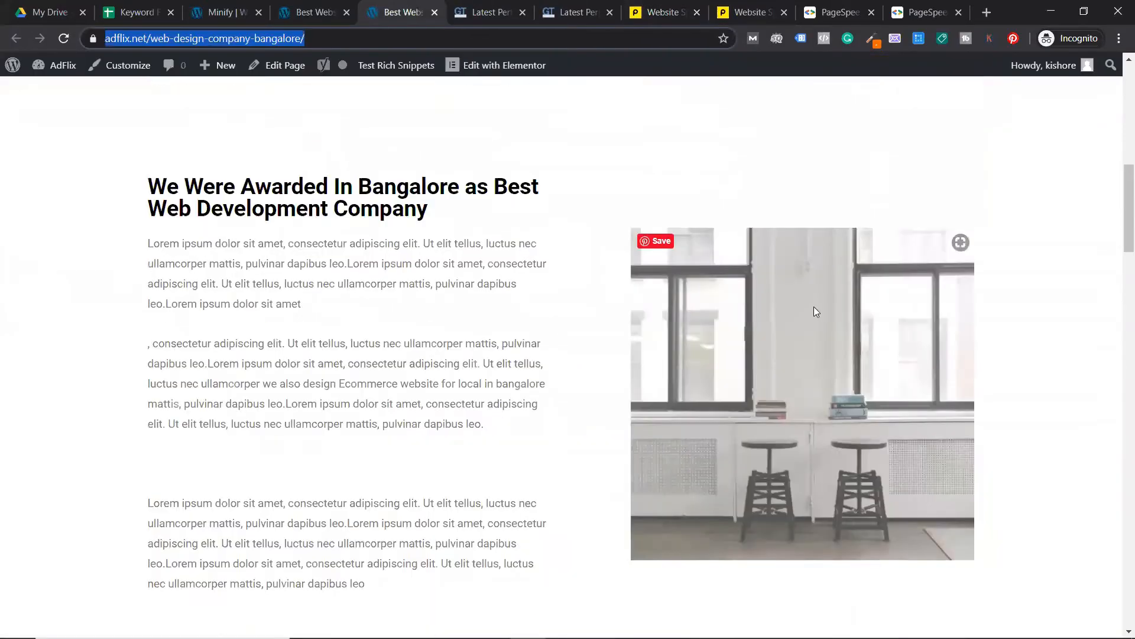
pyautogui.scroll(8, 627, 177)
pyautogui.scroll(-10, 615, 225)
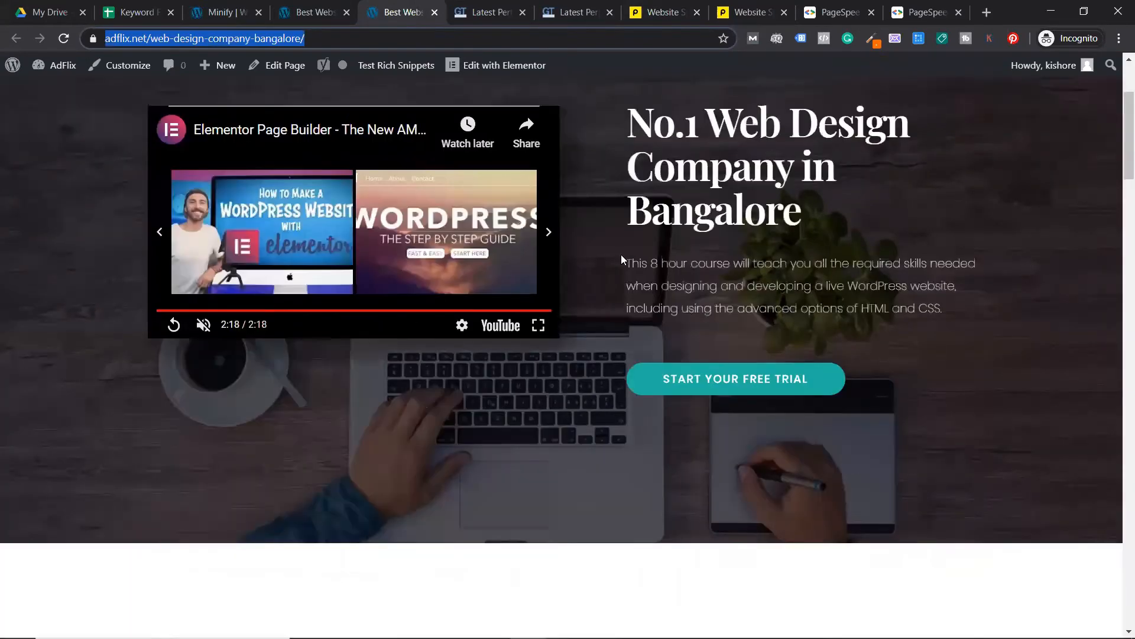
pyautogui.scroll(-18, 699, 293)
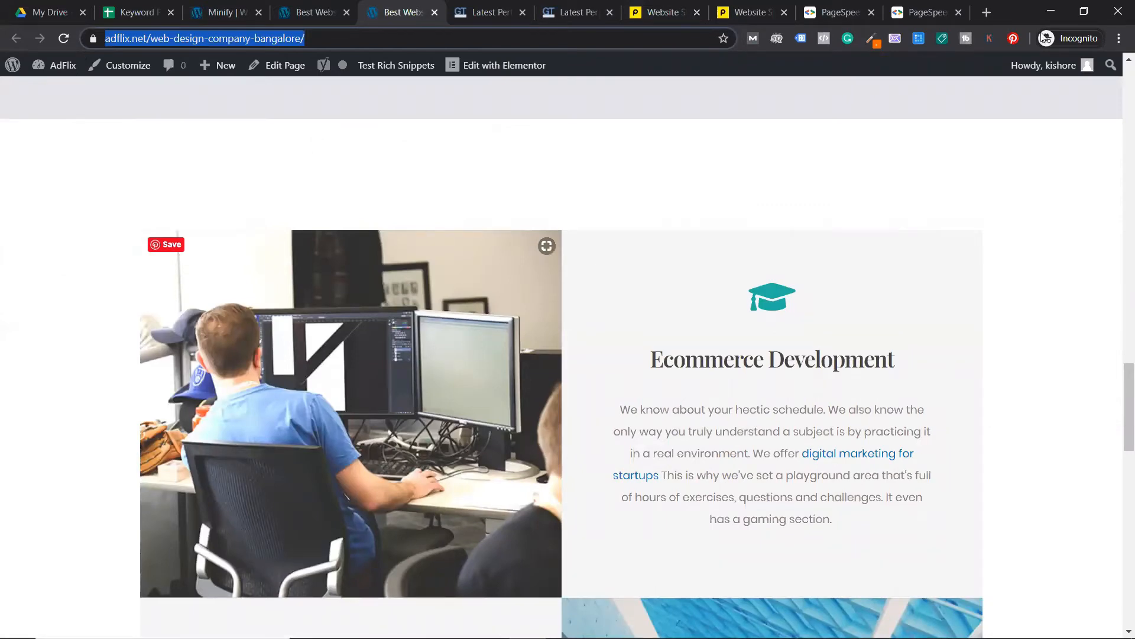
# Search Google for "shortpixel online image compression" in a new tab and open ShortPixel's online image compressor.
pyautogui.click(994, 8)
pyautogui.write('s')
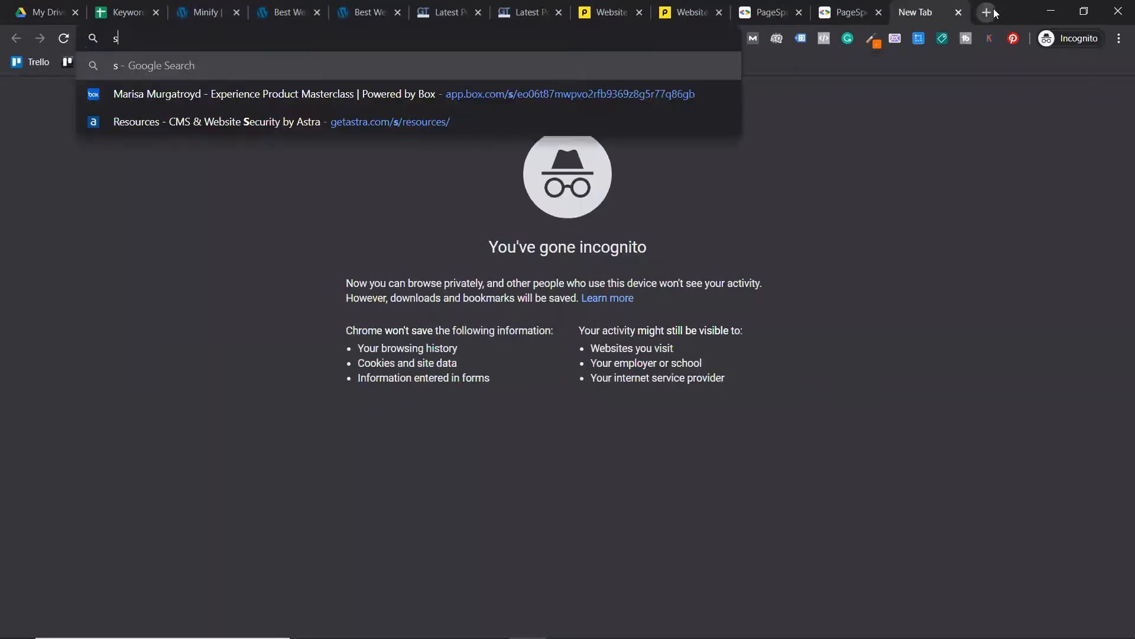
pyautogui.write('hortpixel on')
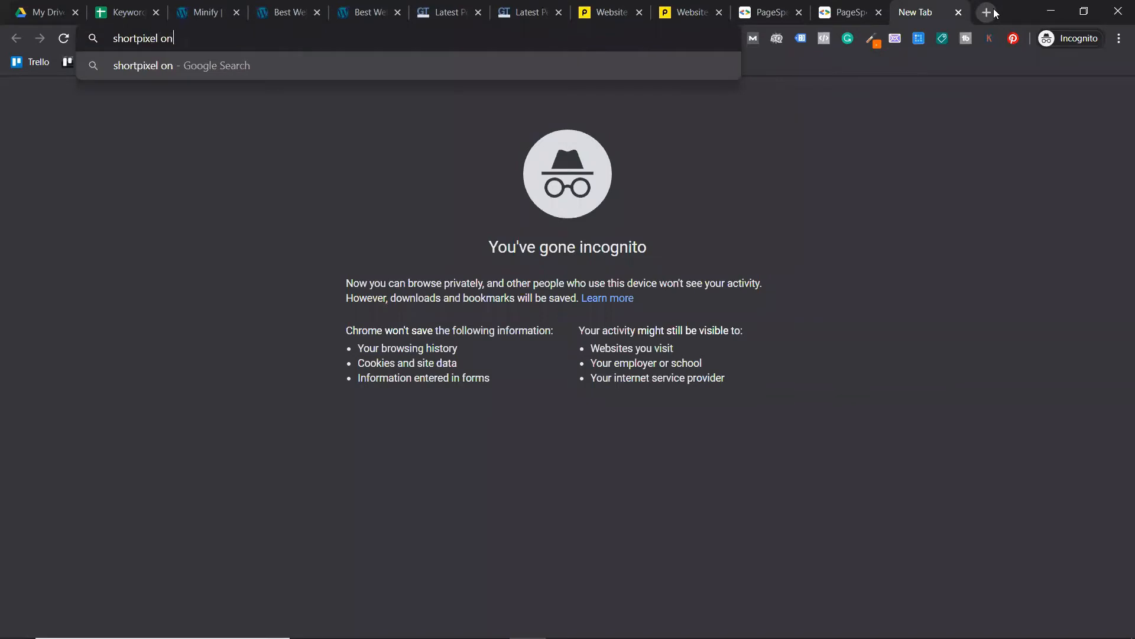
pyautogui.write('line image compression')
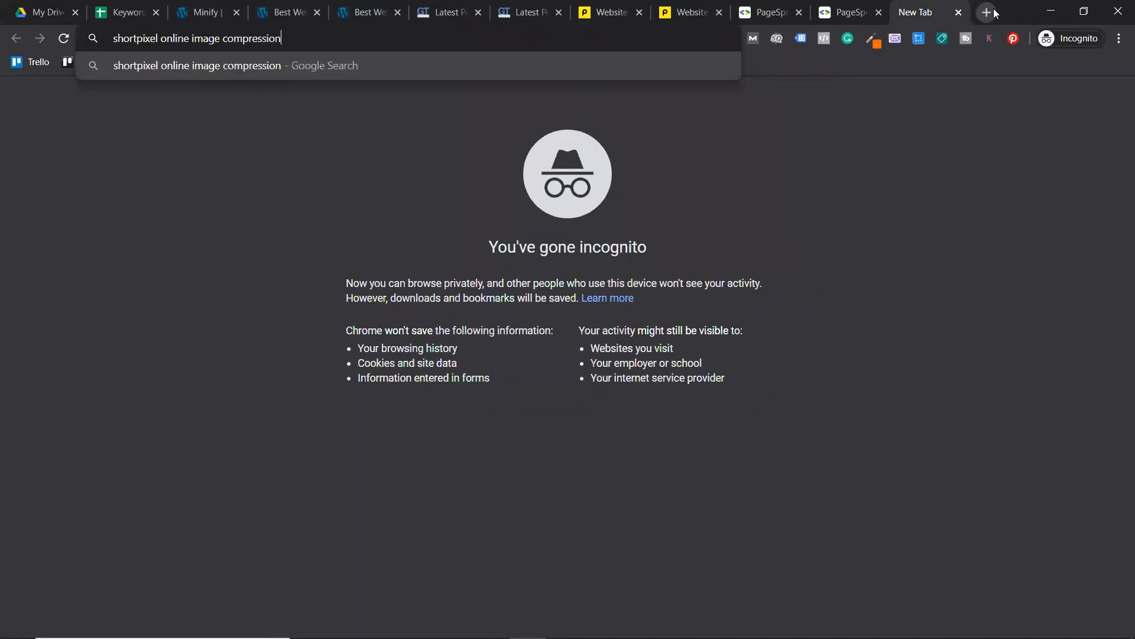
pyautogui.press('Return')
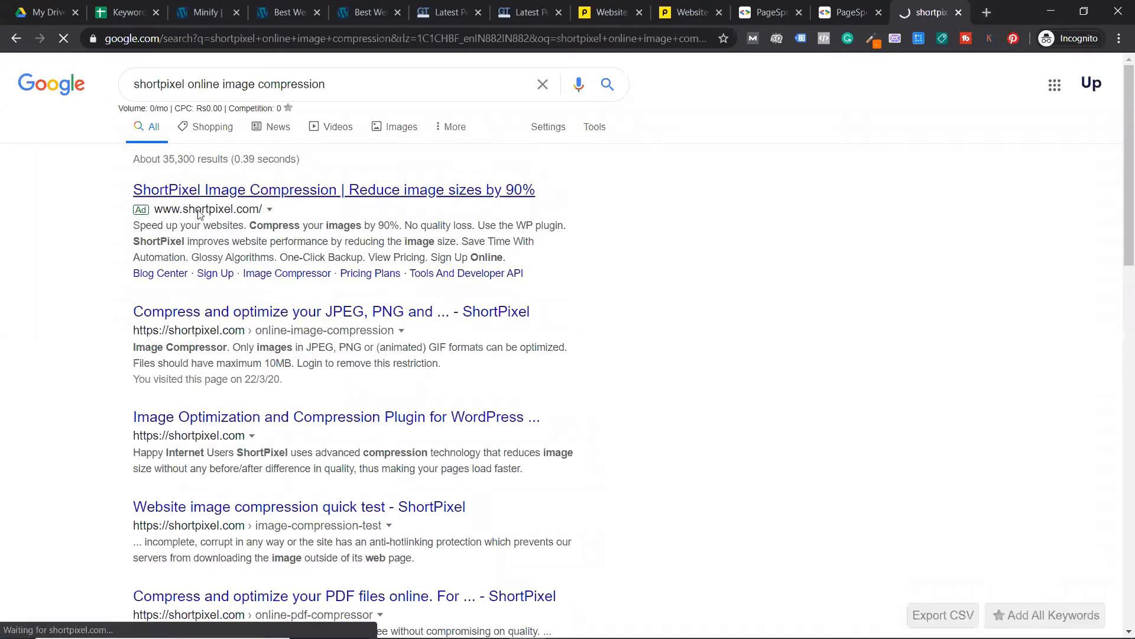
pyautogui.click(265, 312)
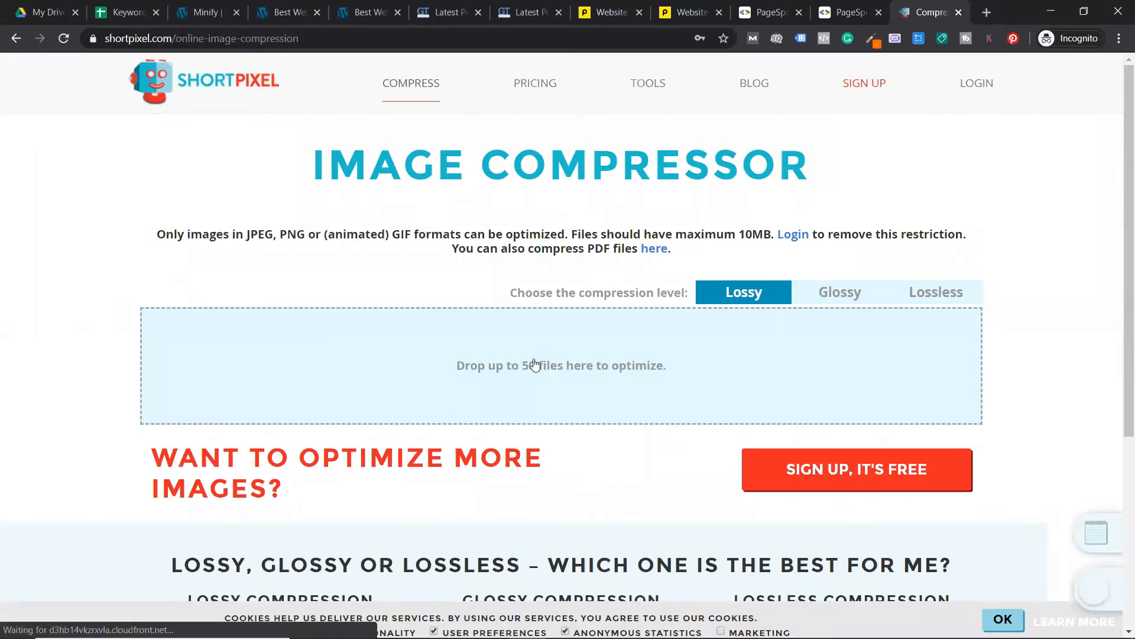
# Open pixabay.com in another new tab and search its images for "web design".
pyautogui.click(987, 12)
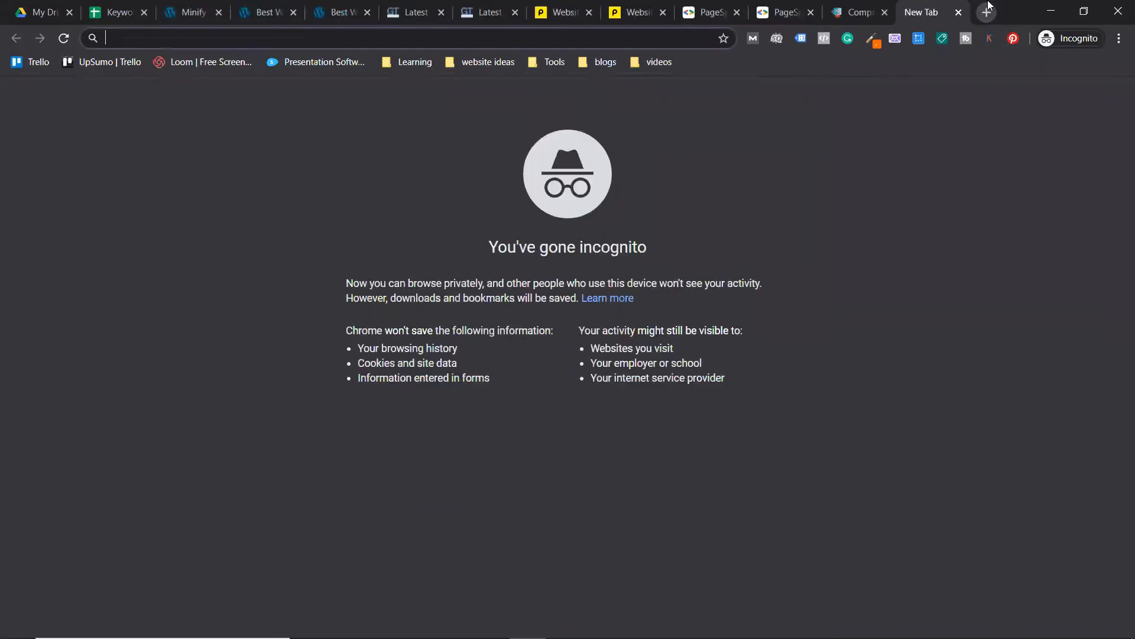
pyautogui.write('she')
pyautogui.press('BackSpace')
pyautogui.press('BackSpace')
pyautogui.press('BackSpace')
pyautogui.write('s')
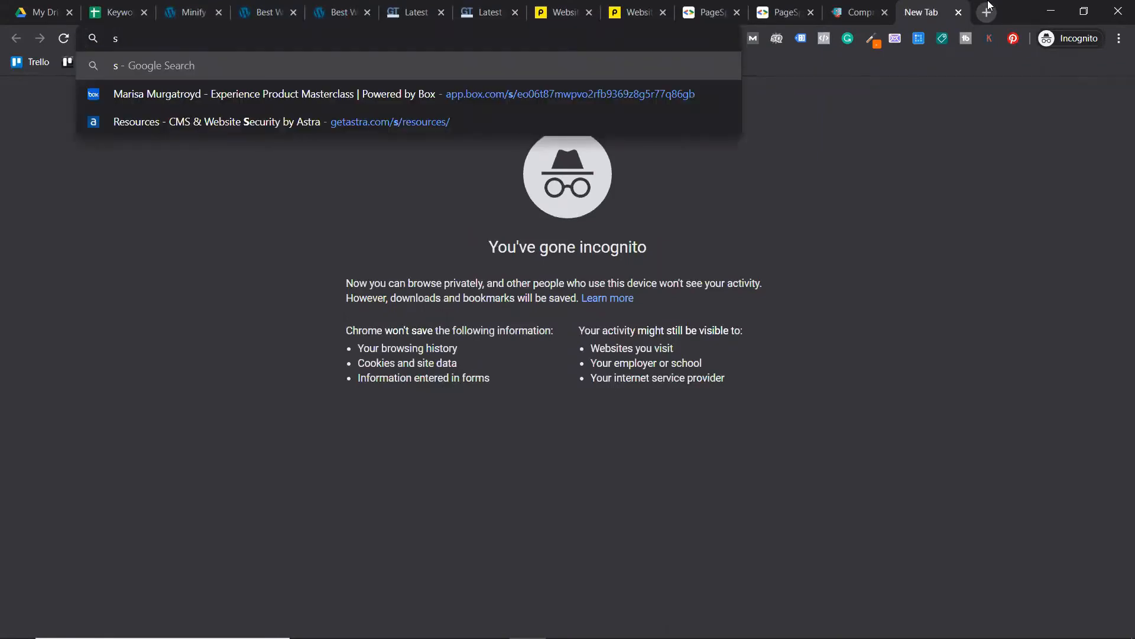
pyautogui.press('BackSpace')
pyautogui.write('pixabay.com')
pyautogui.press('Return')
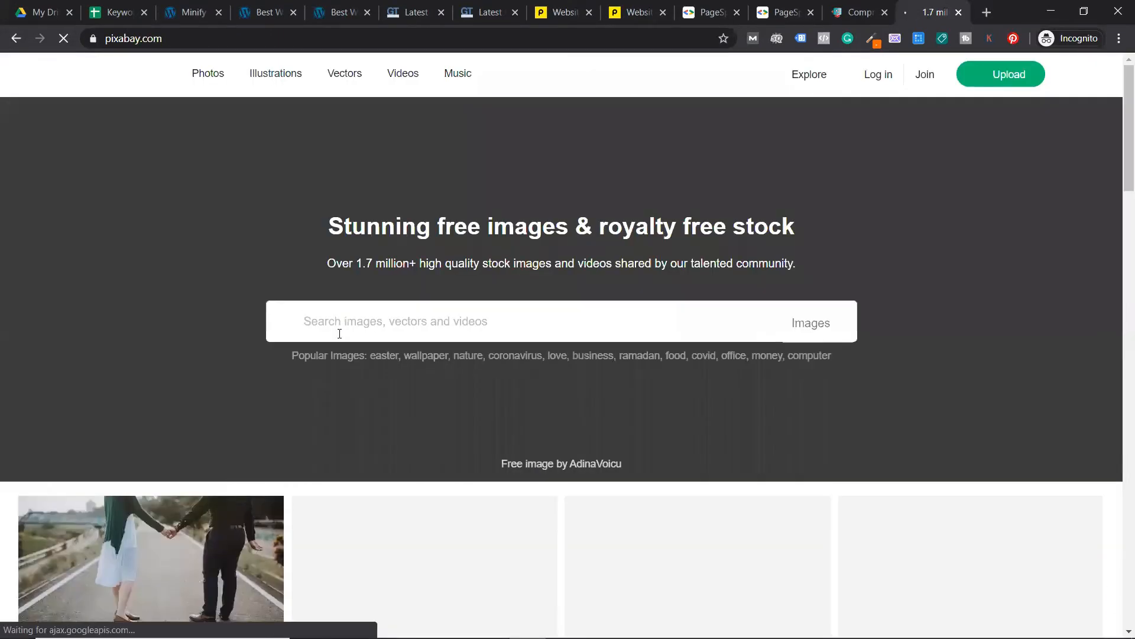
pyautogui.click(339, 334)
pyautogui.write('web design')
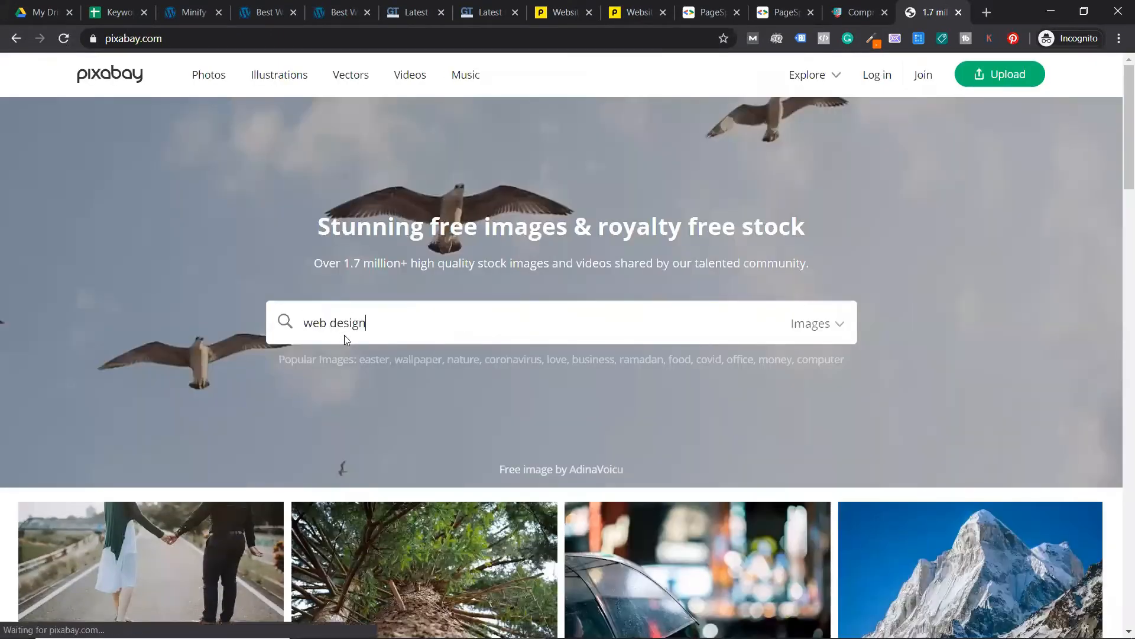
pyautogui.press('Return')
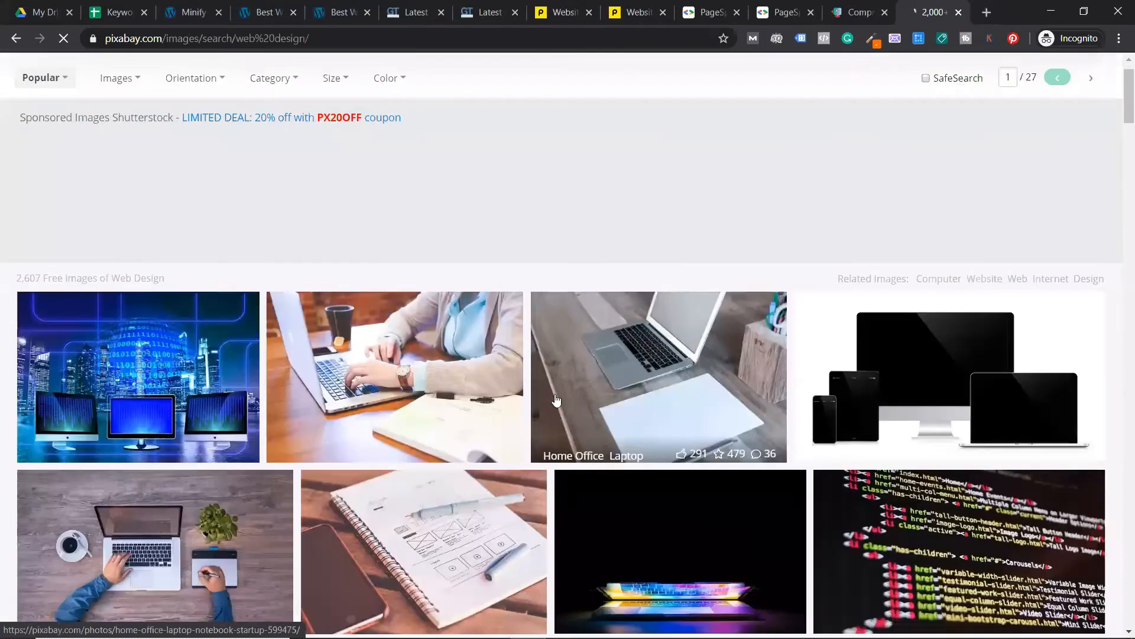
# Find the photo of a purse, phone, orange coffee cup and notebook in the results and download it at 1280×853.
pyautogui.scroll(-8, 556, 401)
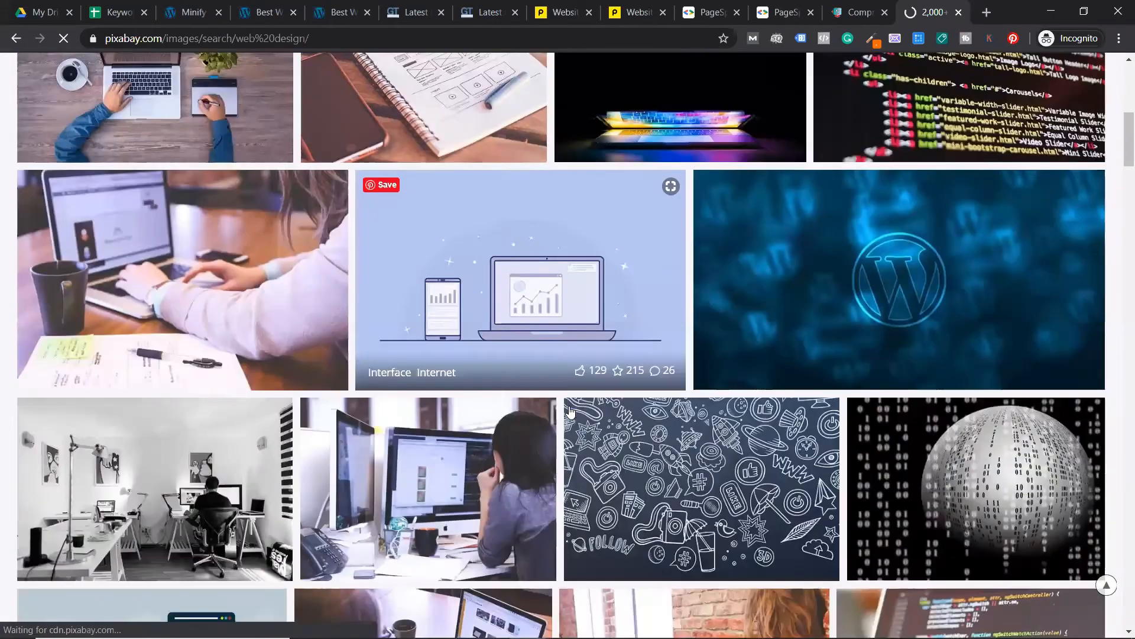
pyautogui.scroll(-5, 569, 407)
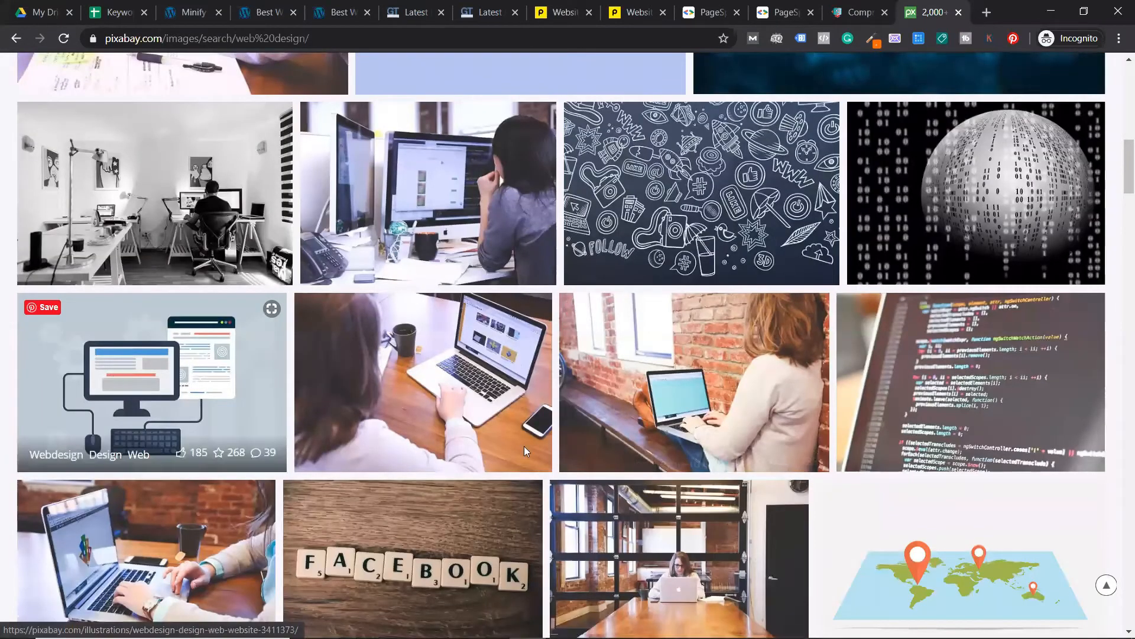
pyautogui.scroll(-4, 218, 404)
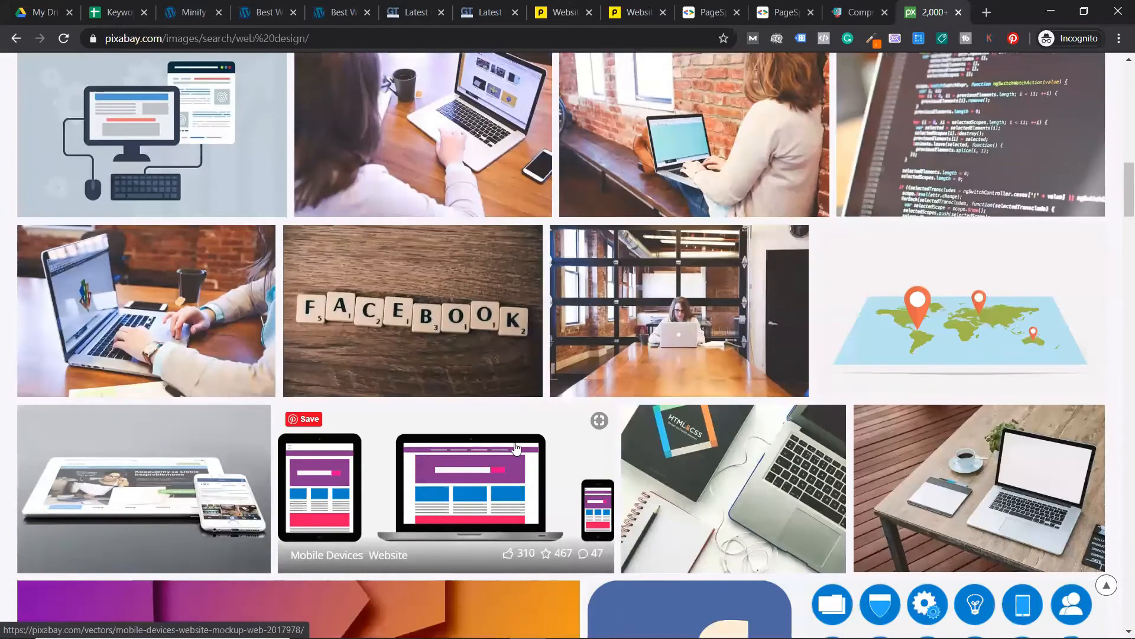
pyautogui.scroll(-3, 516, 448)
pyautogui.scroll(-6, 516, 448)
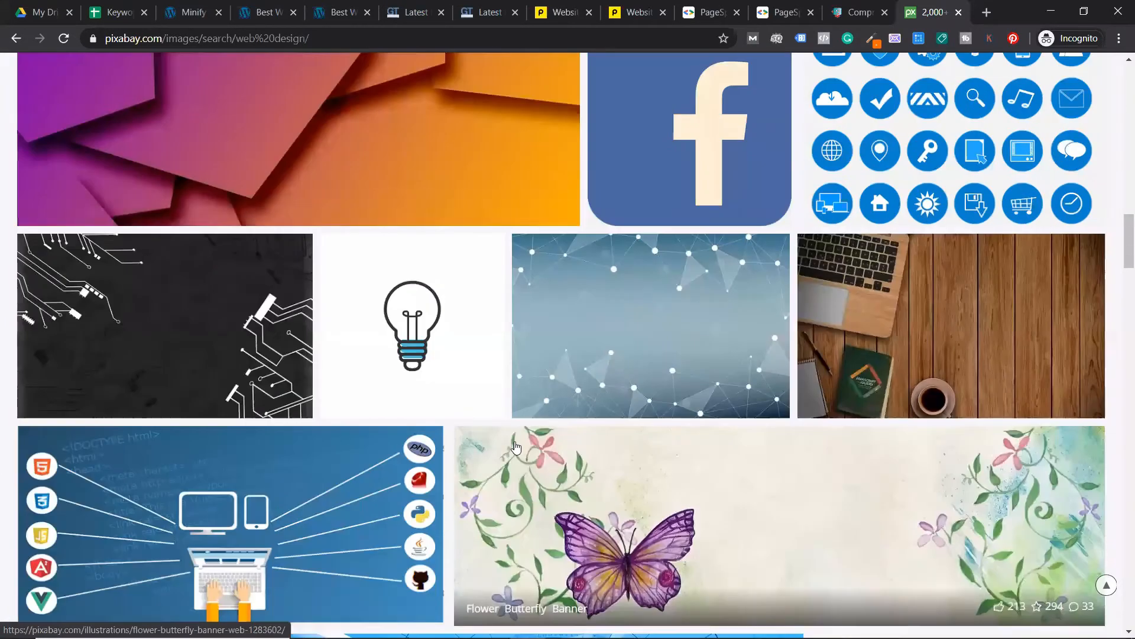
pyautogui.scroll(-5, 516, 447)
pyautogui.scroll(-1, 516, 448)
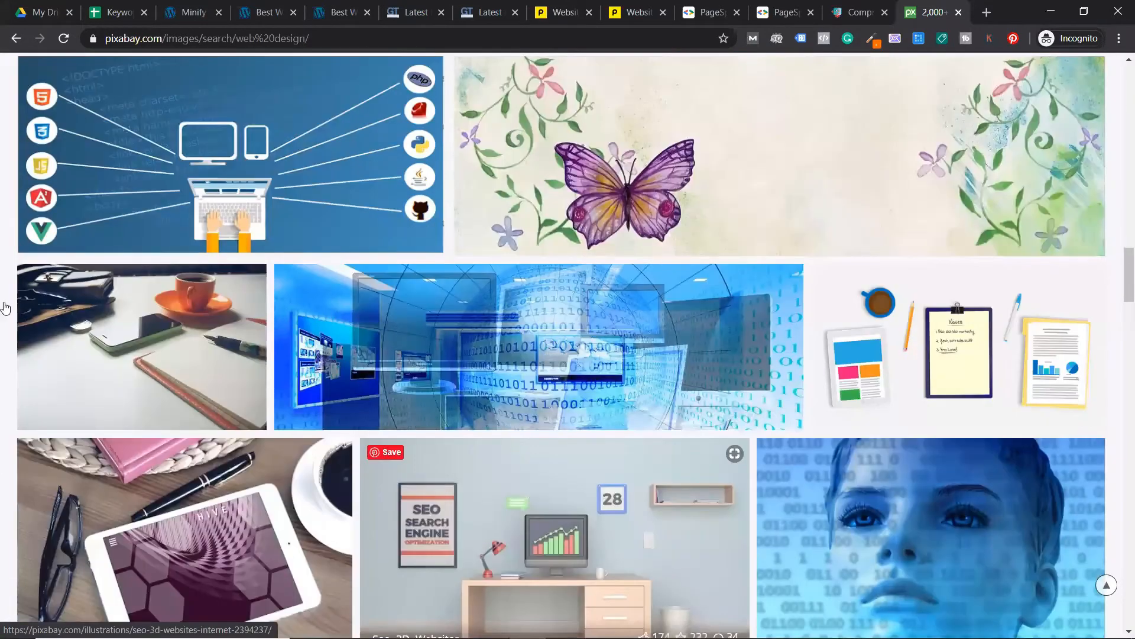
pyautogui.click(153, 336)
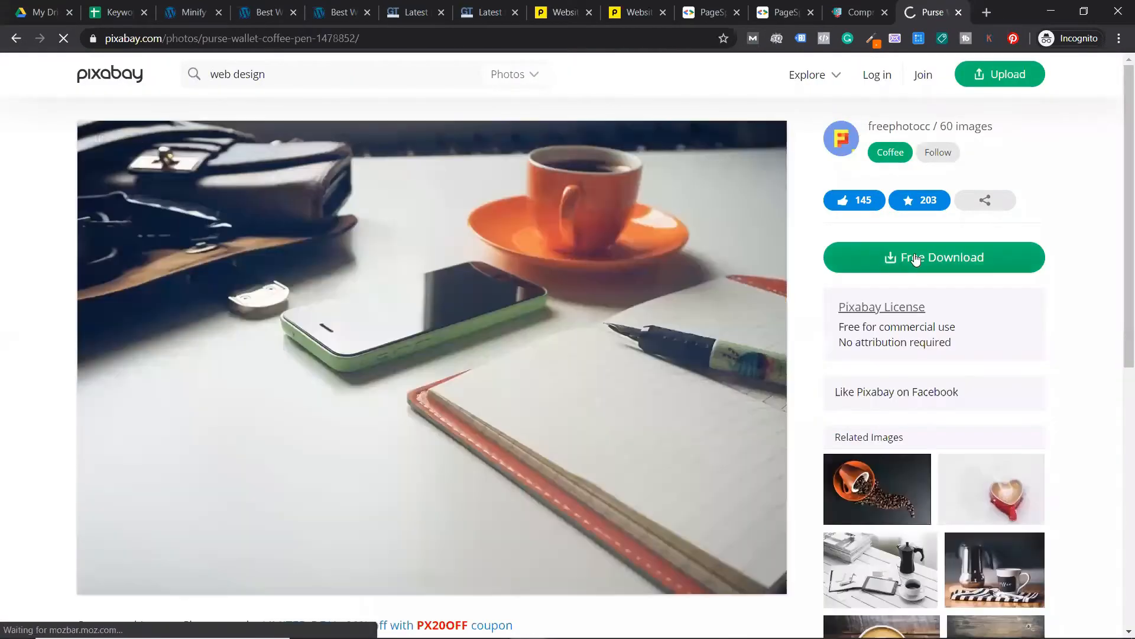
pyautogui.click(923, 263)
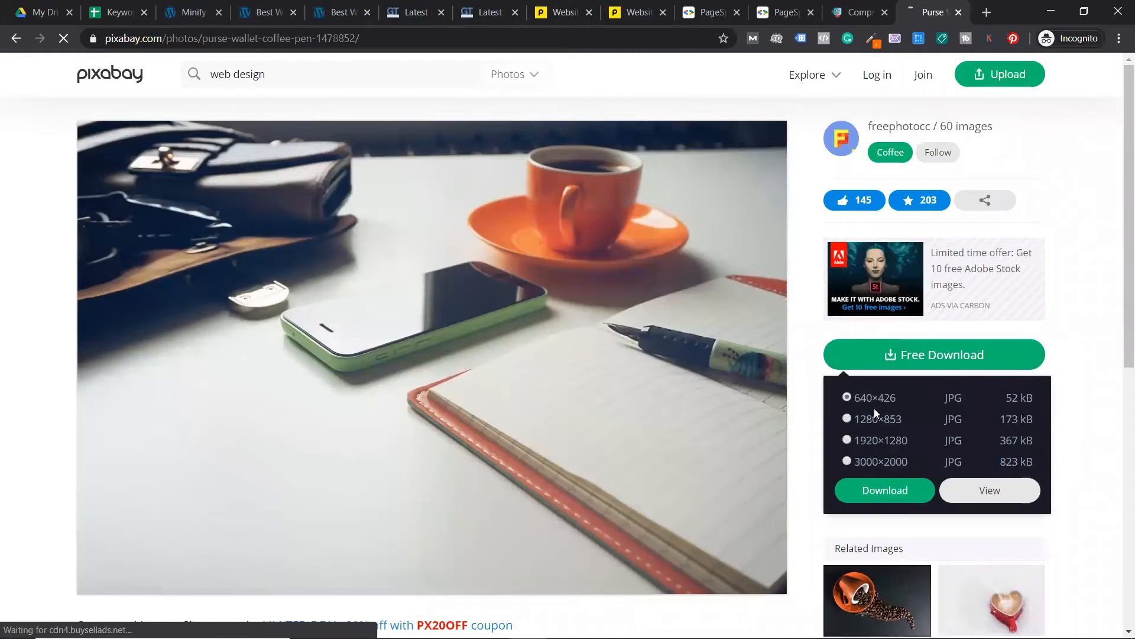
pyautogui.click(877, 420)
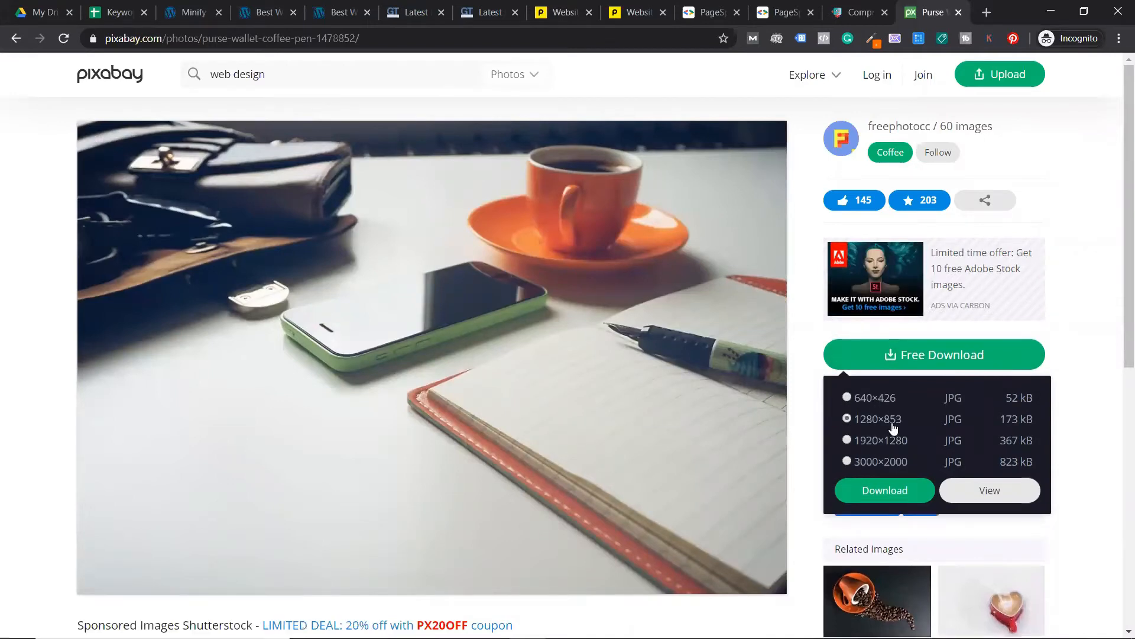
pyautogui.click(871, 498)
pyautogui.click(473, 367)
pyautogui.click(512, 418)
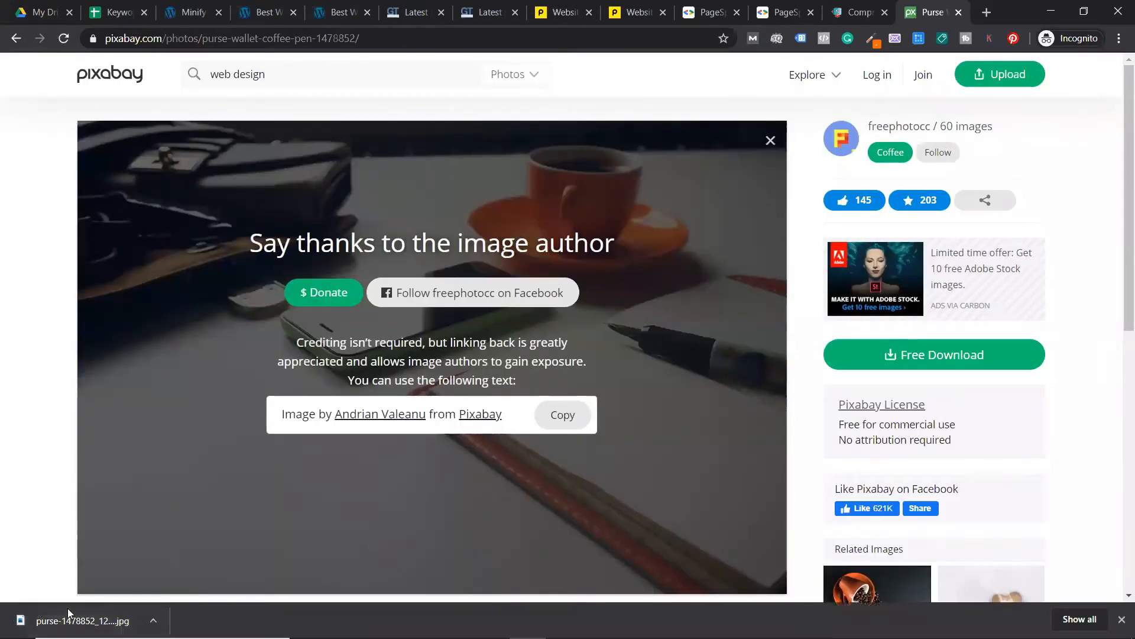
# Compress the downloaded purse photo in ShortPixel at the Lossy level and download the optimized version.
pyautogui.click(875, 6)
pyautogui.moveTo(95, 618); pyautogui.dragTo(395, 378)
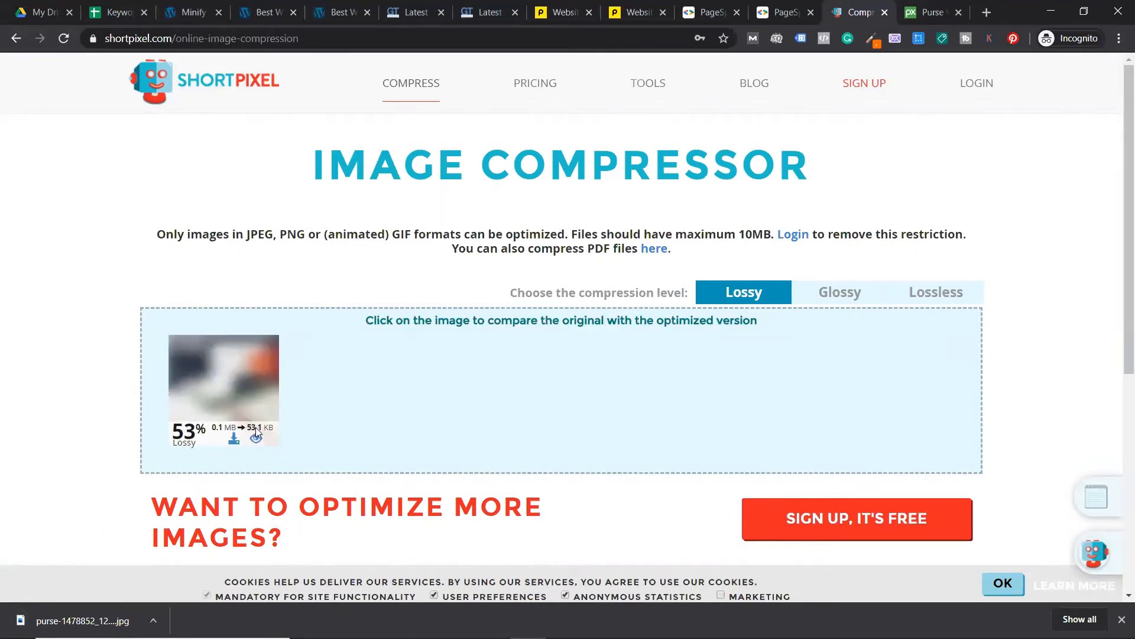
pyautogui.click(235, 438)
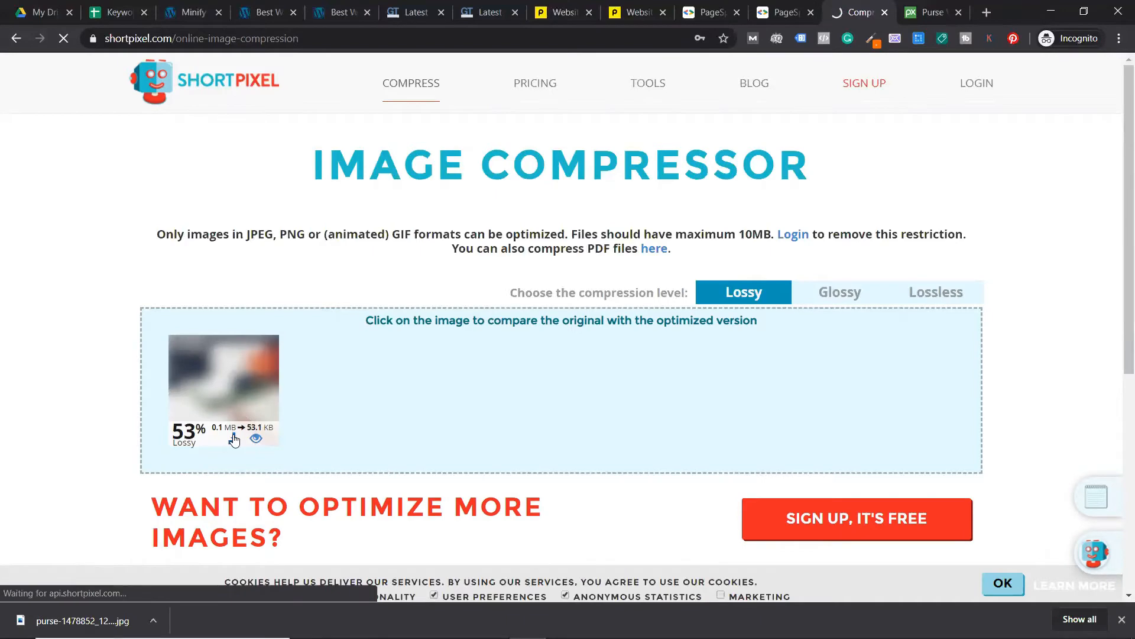
# Show the optimized image in the Downloads folder and rename it to "web development company.jpg".
pyautogui.rightClick(81, 617)
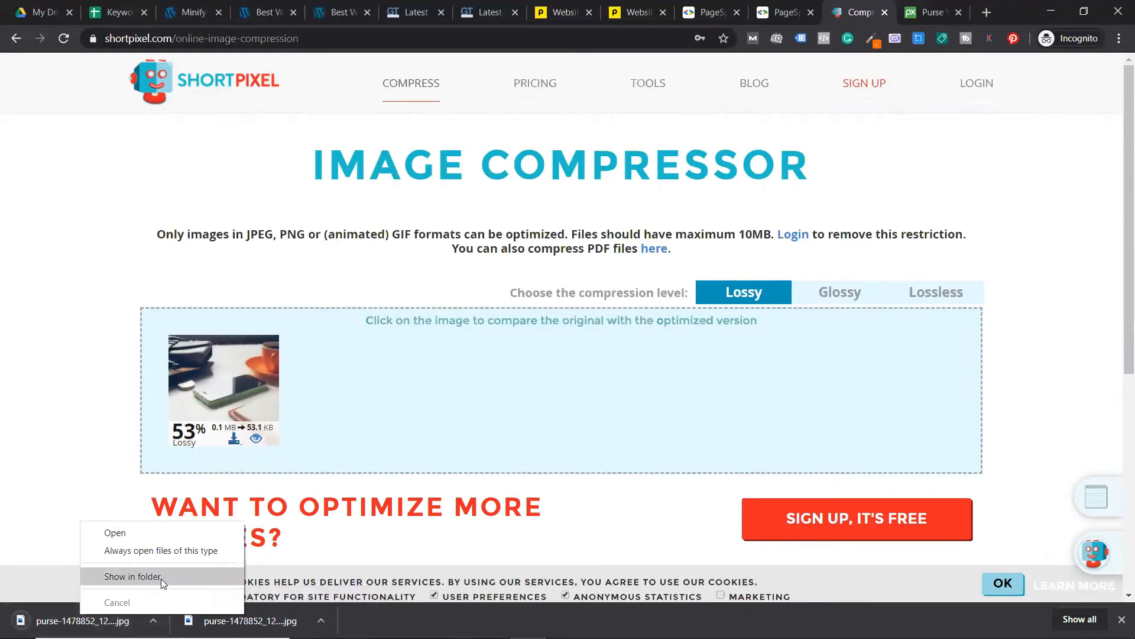
pyautogui.click(161, 578)
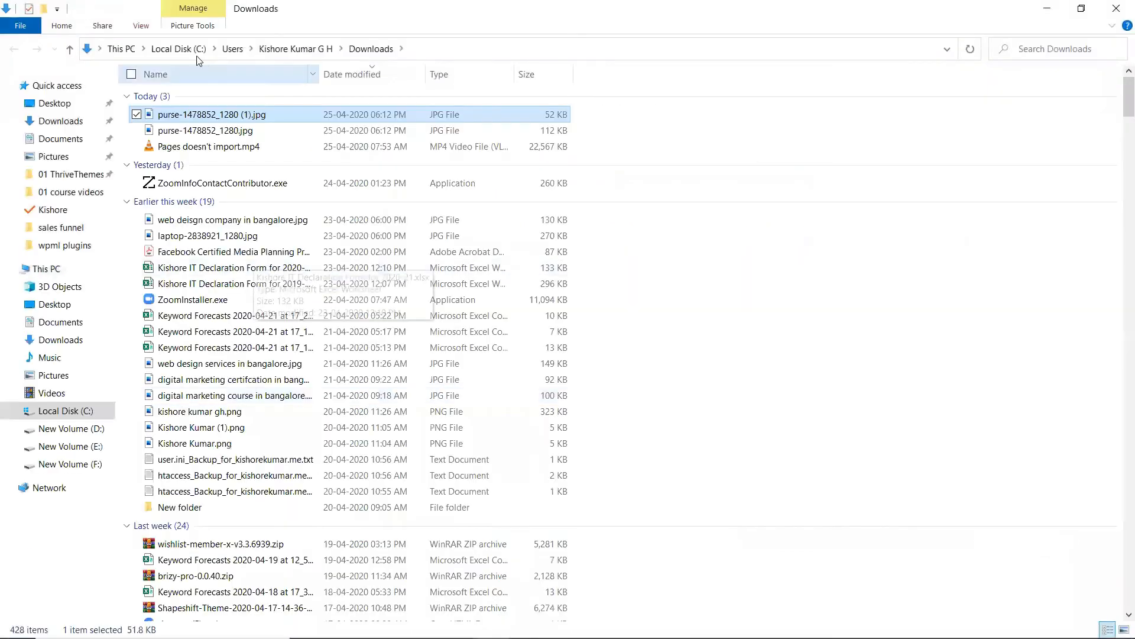
pyautogui.rightClick(225, 116)
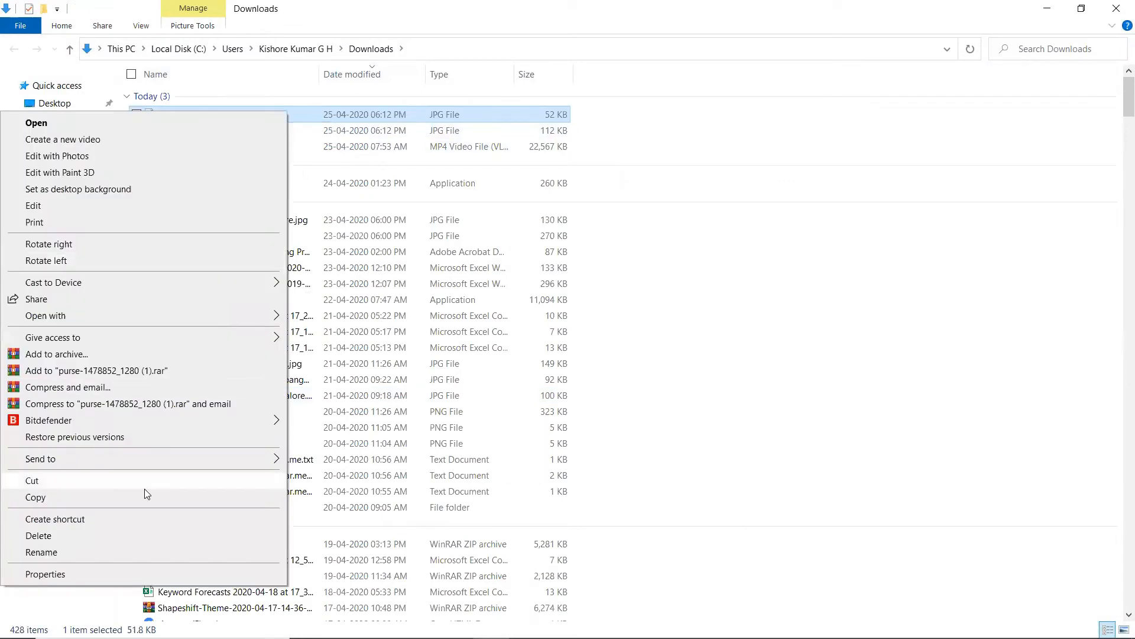
pyautogui.click(133, 553)
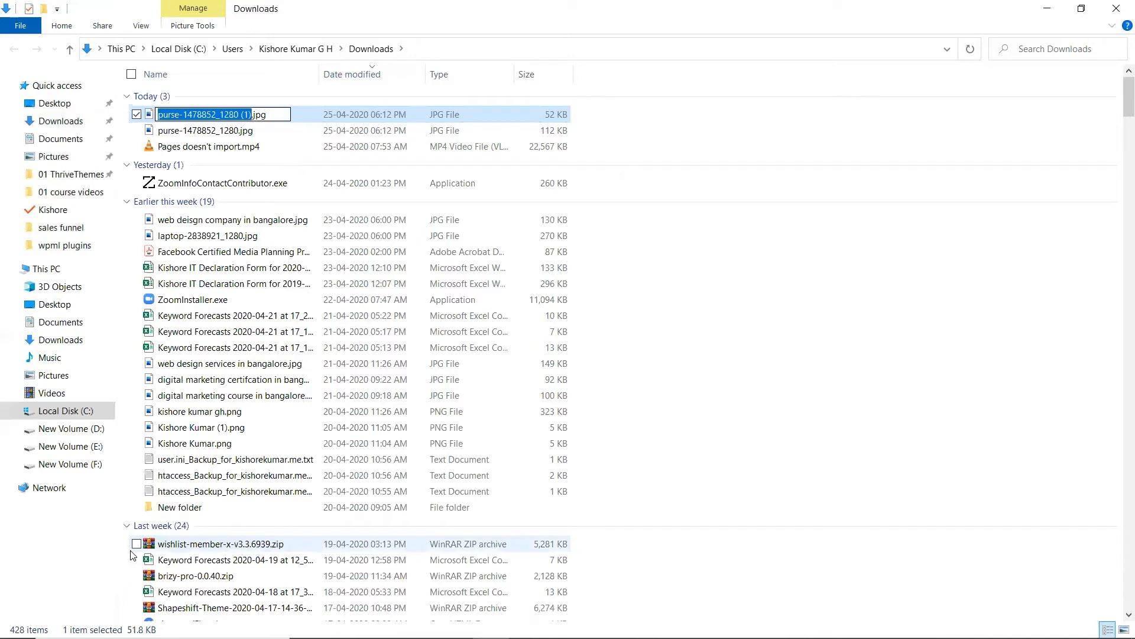
pyautogui.write('short')
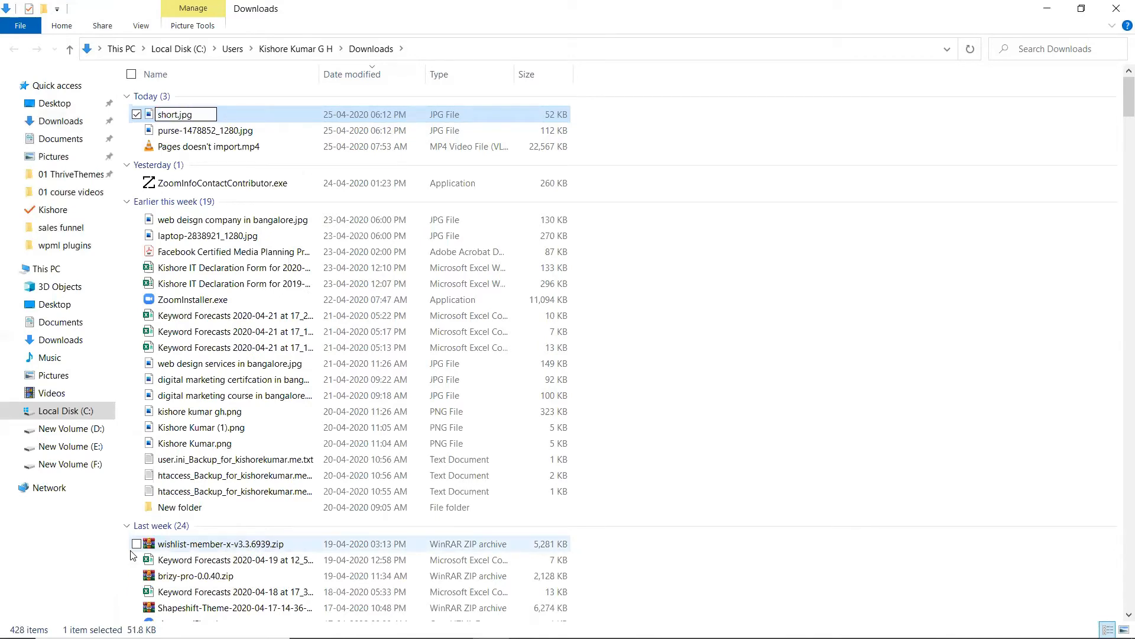
pyautogui.press('BackSpace')
pyautogui.press('BackSpace')
pyautogui.press('BackSpace')
pyautogui.press('BackSpace')
pyautogui.press('BackSpace')
pyautogui.write('web developmen')
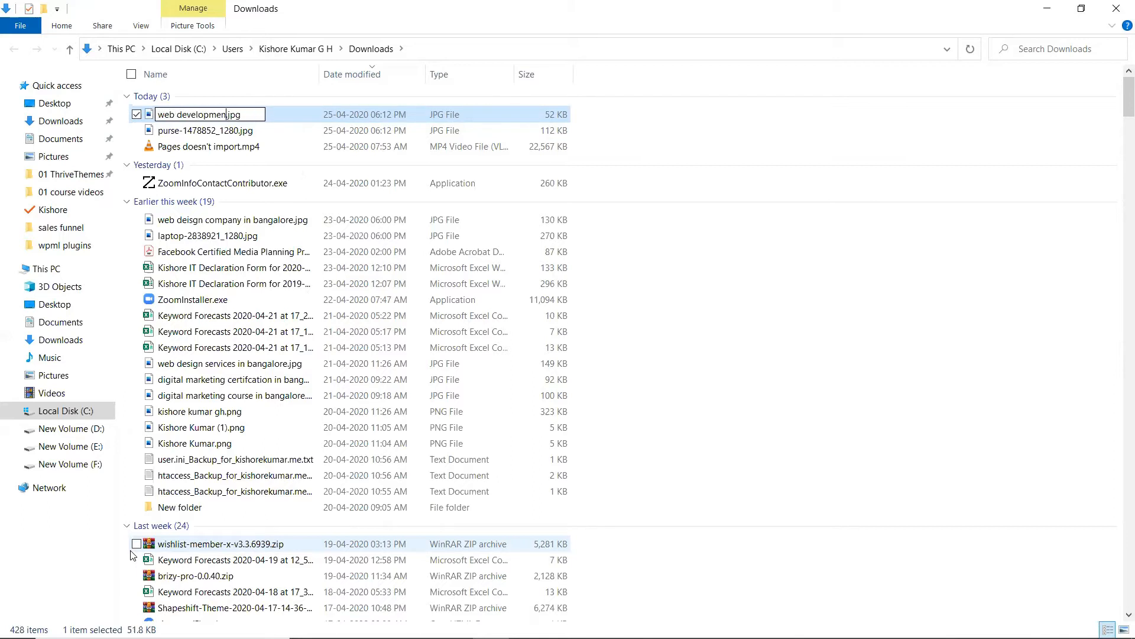
pyautogui.press('BackSpace')
pyautogui.press('BackSpace')
pyautogui.write('company')
pyautogui.press('Return')
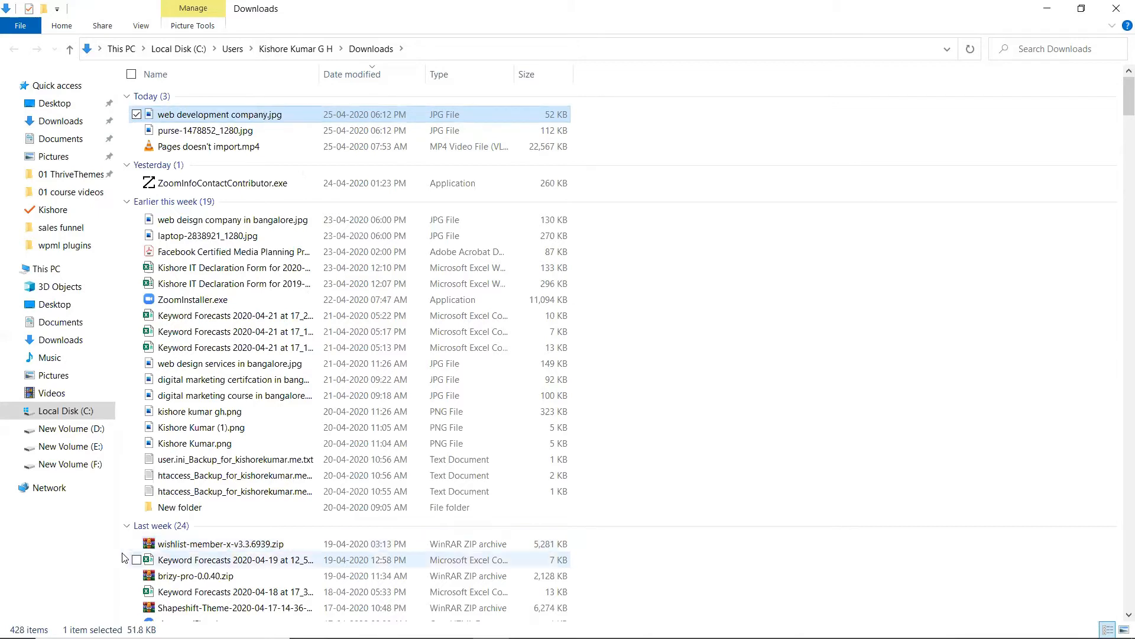
# Minimize the Downloads folder and bring up the live AdFlix web design company page in the browser.
pyautogui.click(1047, 7)
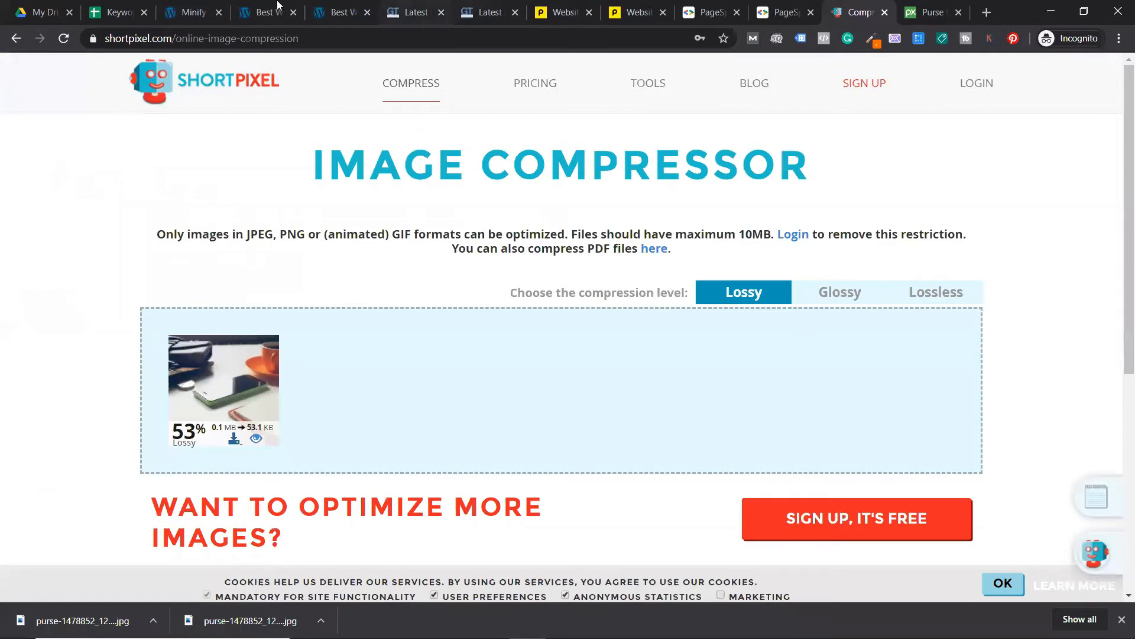
pyautogui.click(214, 13)
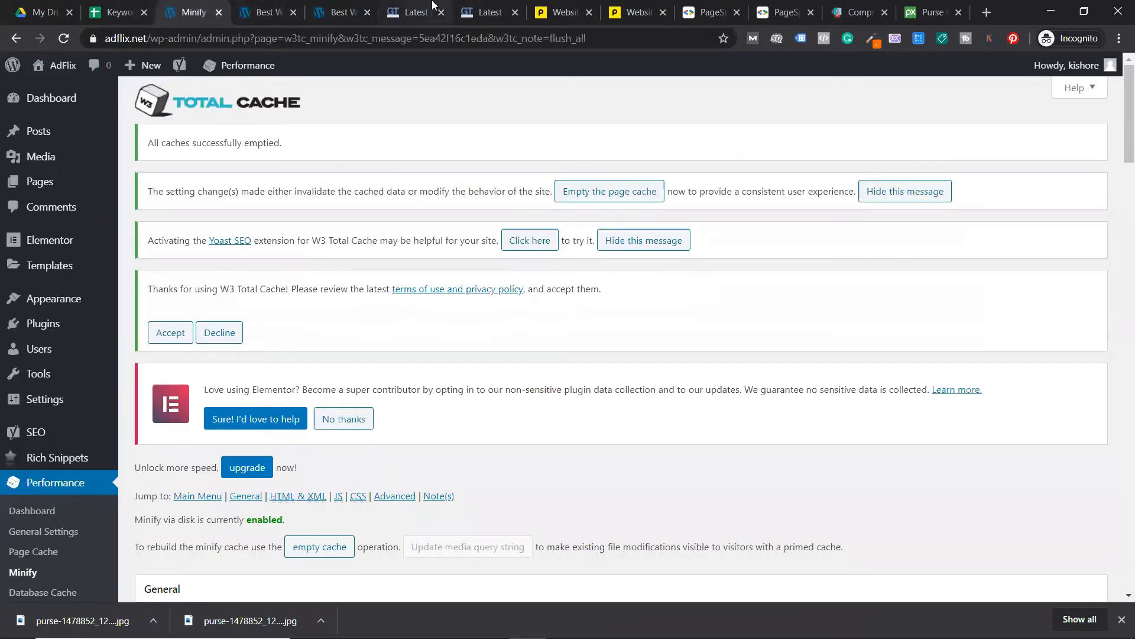
pyautogui.click(267, 13)
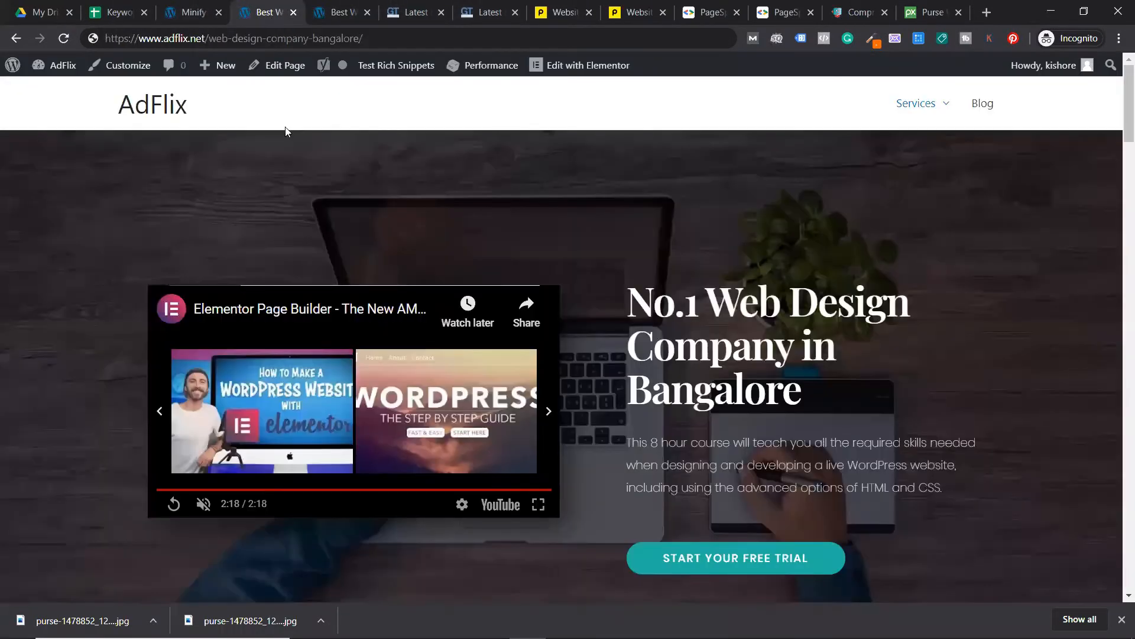
# Open the web design company page in the Elementor editor, checking the other live page copy while it loads, and dismiss the downloads bar.
pyautogui.click(540, 67)
pyautogui.click(217, 12)
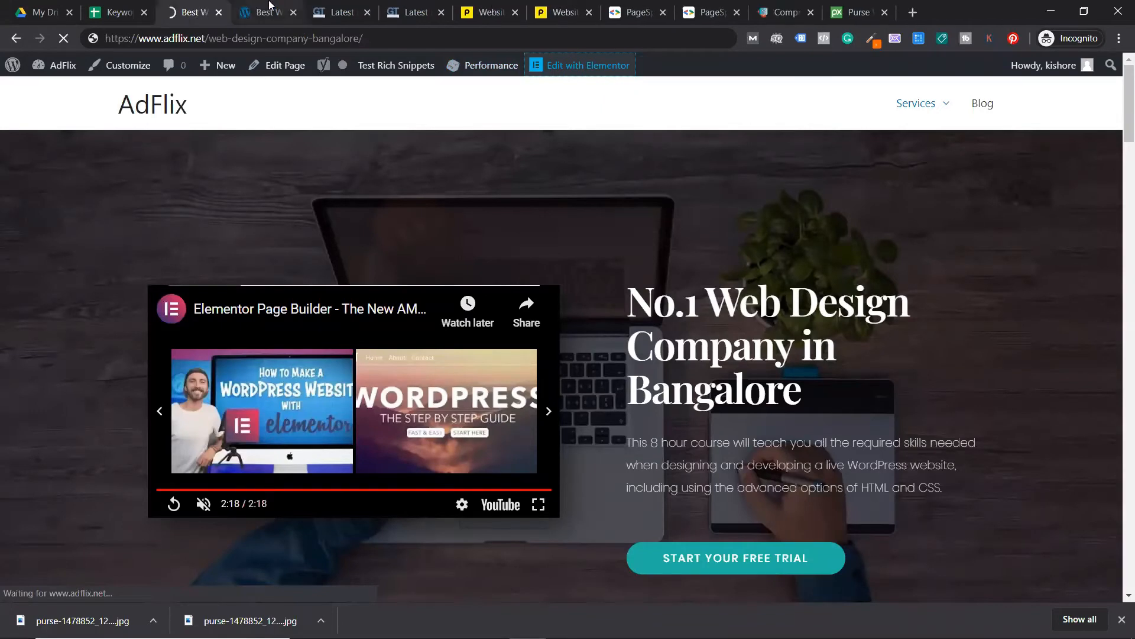
pyautogui.click(310, 16)
pyautogui.click(666, 167)
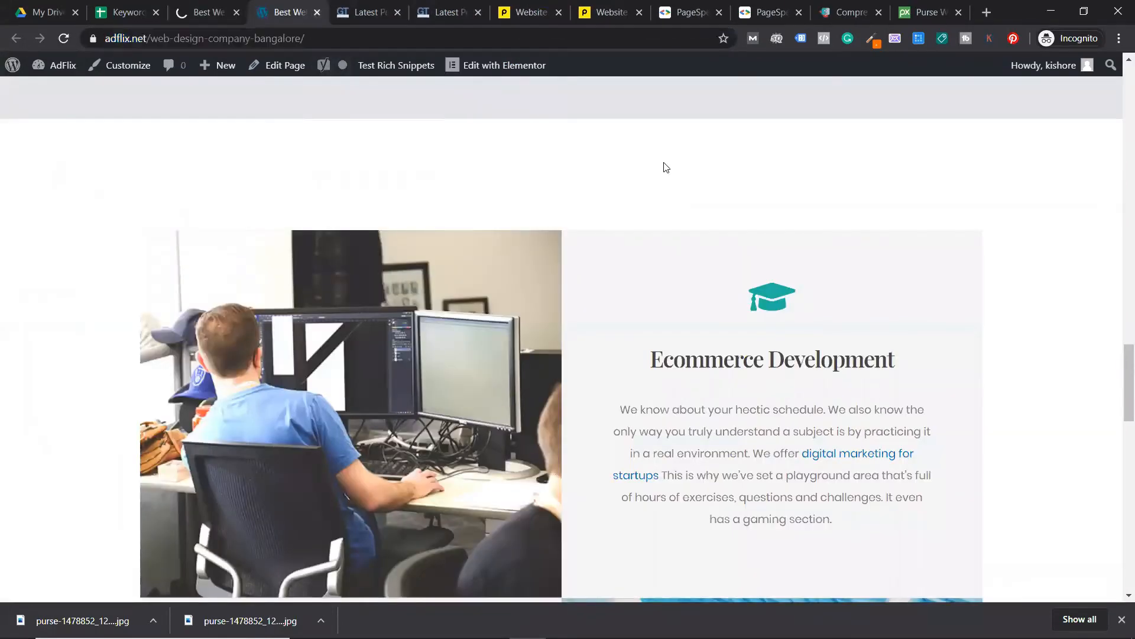
pyautogui.click(206, 5)
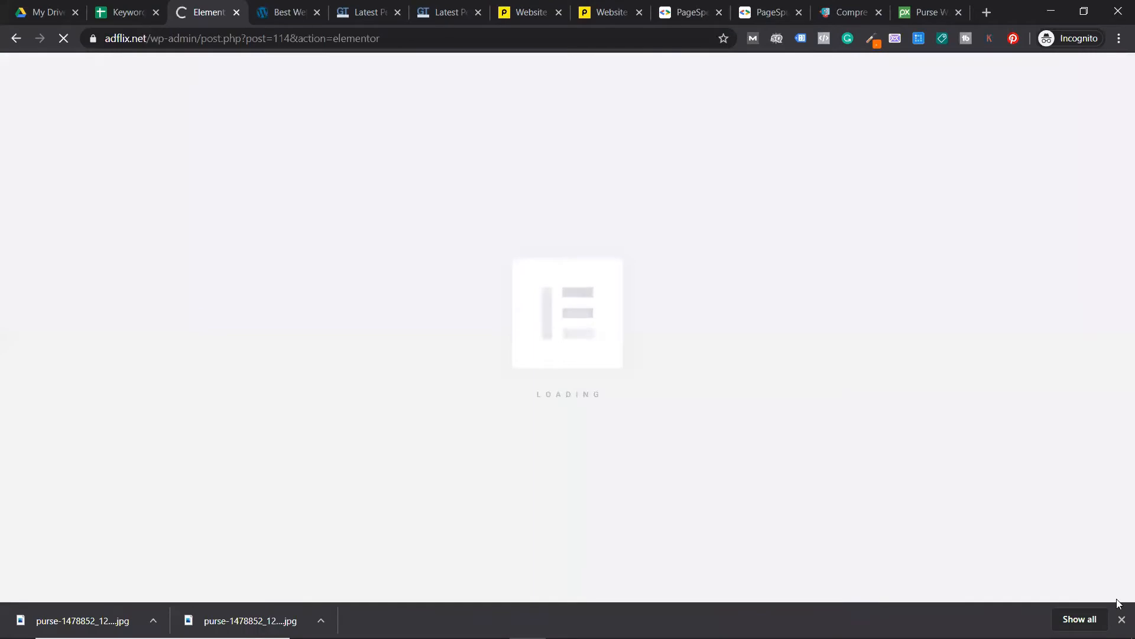
pyautogui.click(1122, 619)
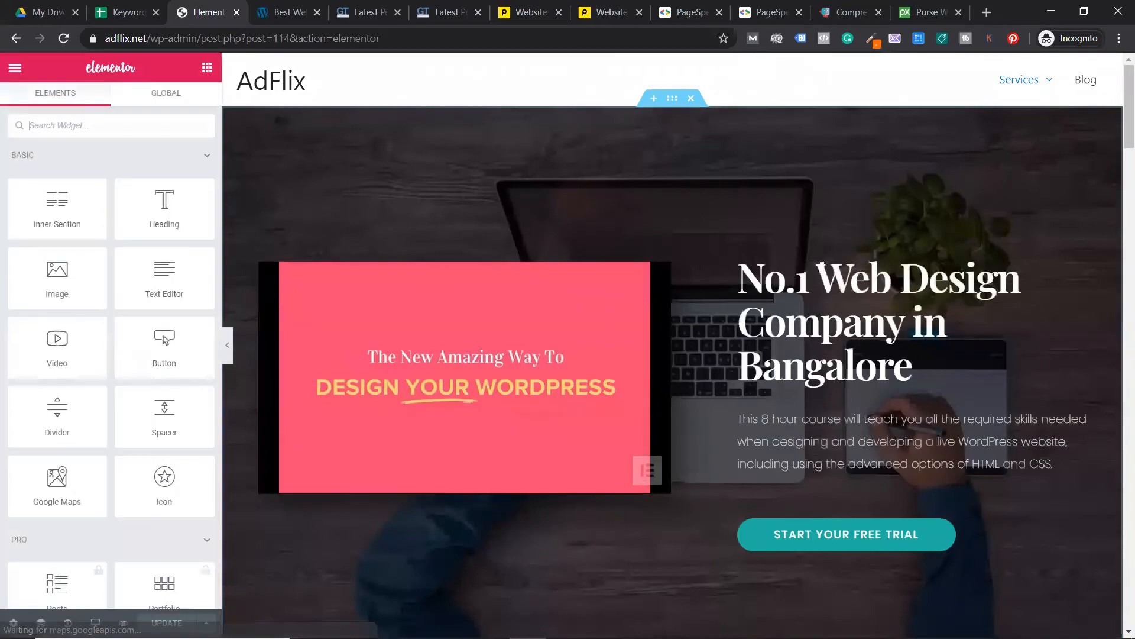
# Upload the web development company image from the Downloads folder as the replacement for the stools photo beside the "We Were Awarded In Bangalore" text.
pyautogui.scroll(-12, 828, 331)
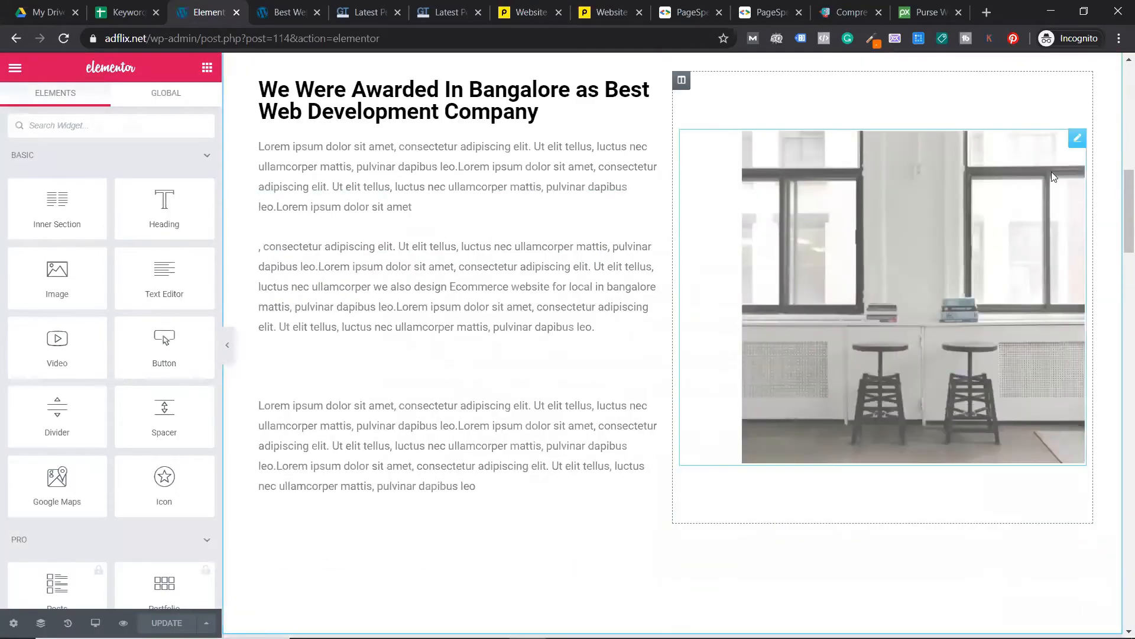
pyautogui.click(1077, 138)
pyautogui.click(134, 250)
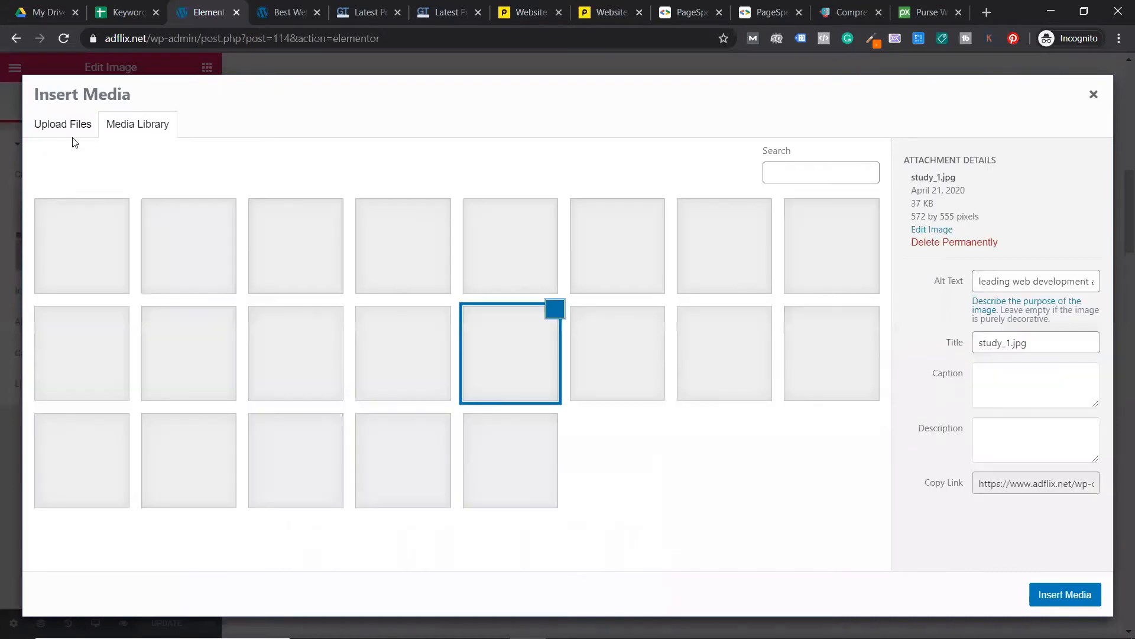
pyautogui.click(68, 125)
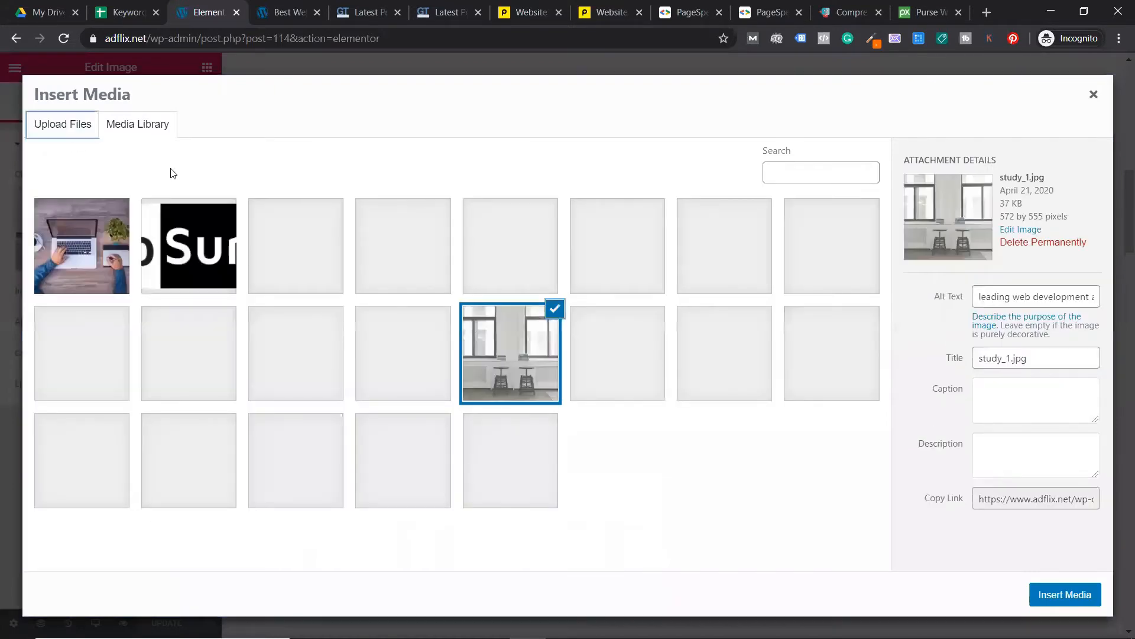
pyautogui.click(542, 301)
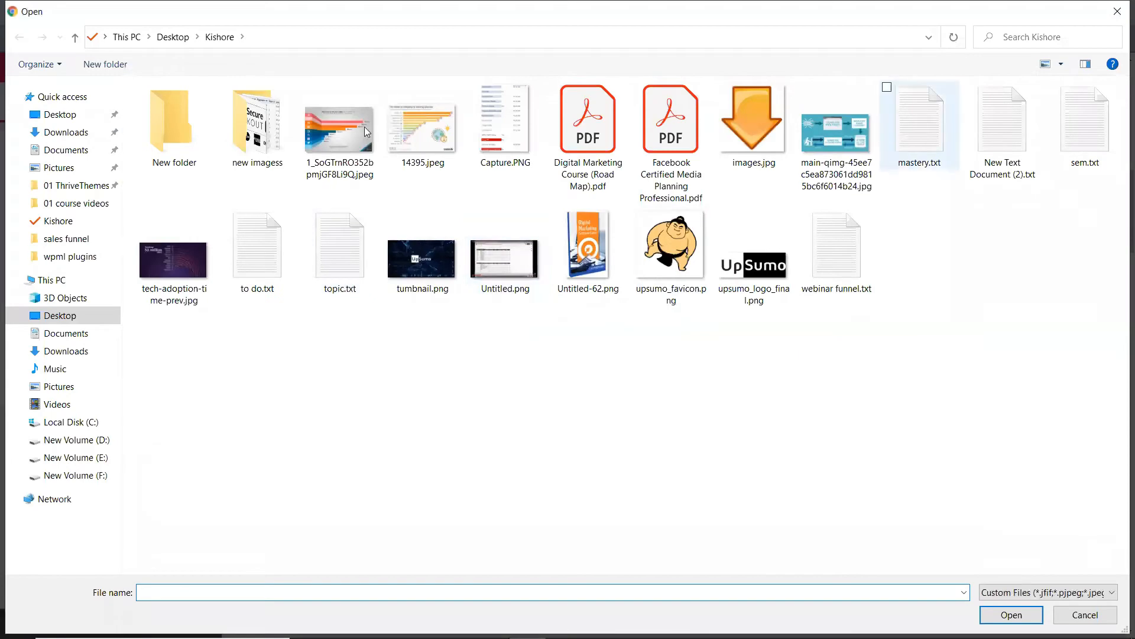
pyautogui.click(77, 350)
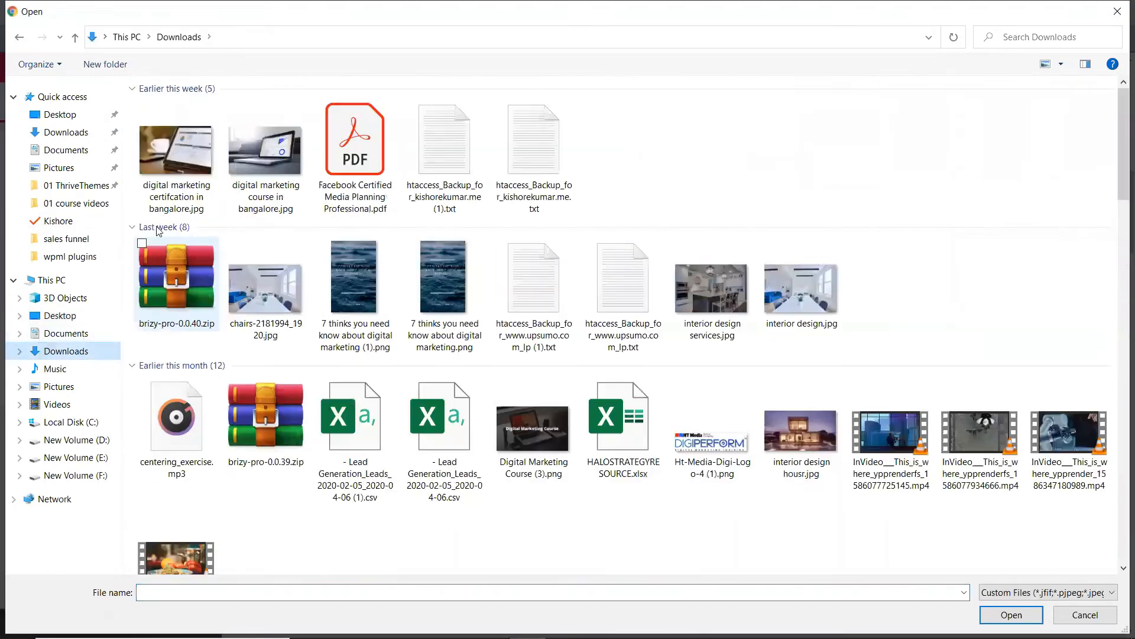
pyautogui.doubleClick(175, 158)
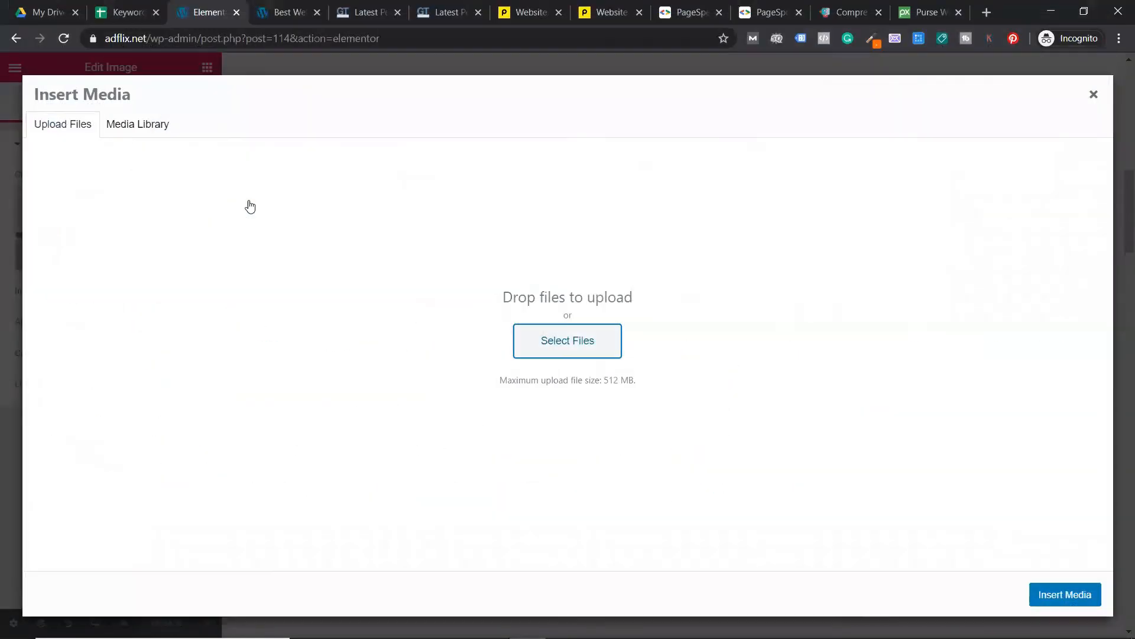
# Give the uploaded image the alt text "web development company" and insert it into the page.
pyautogui.click(1039, 339)
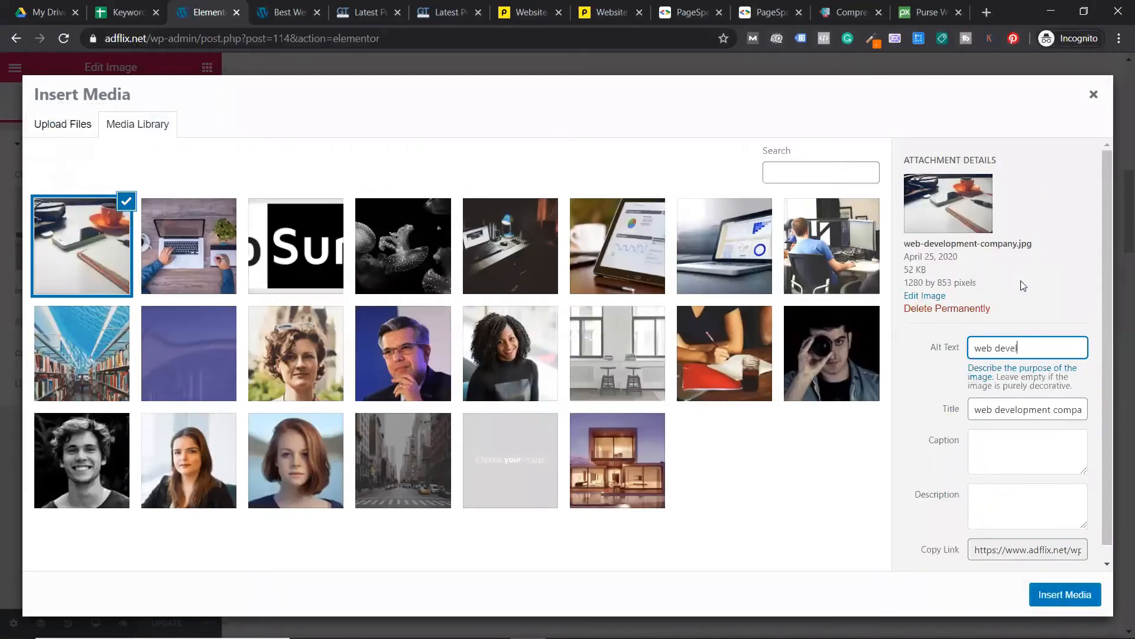
pyautogui.write('web development company')
pyautogui.click(1054, 596)
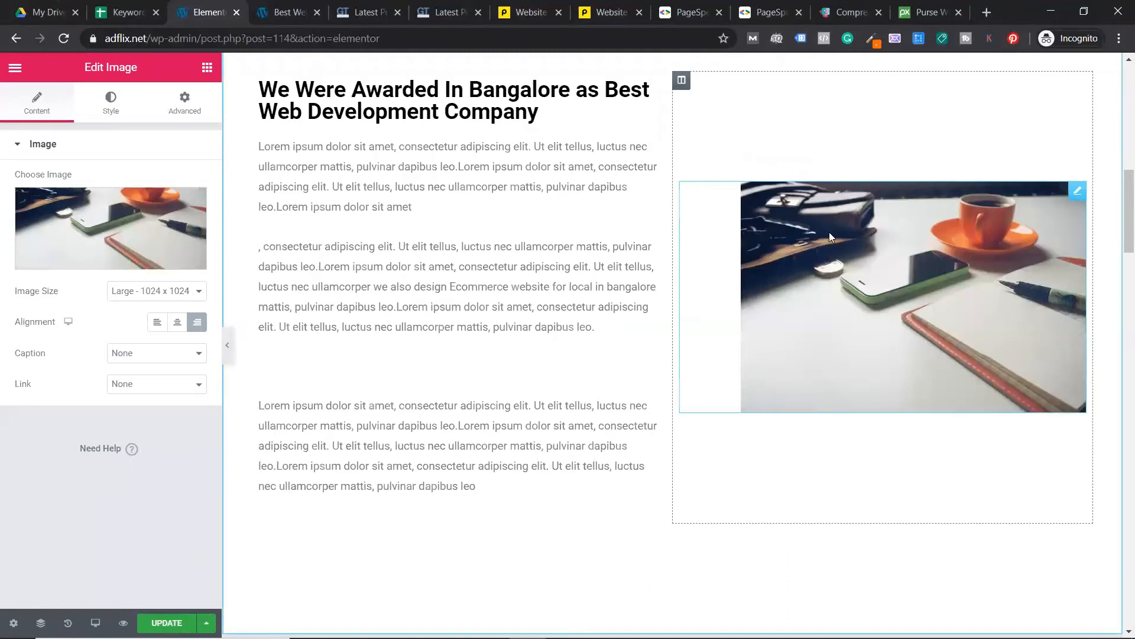
# Set the inserted image's size to Full, update the page and briefly preview the section without the editing panel.
pyautogui.click(159, 295)
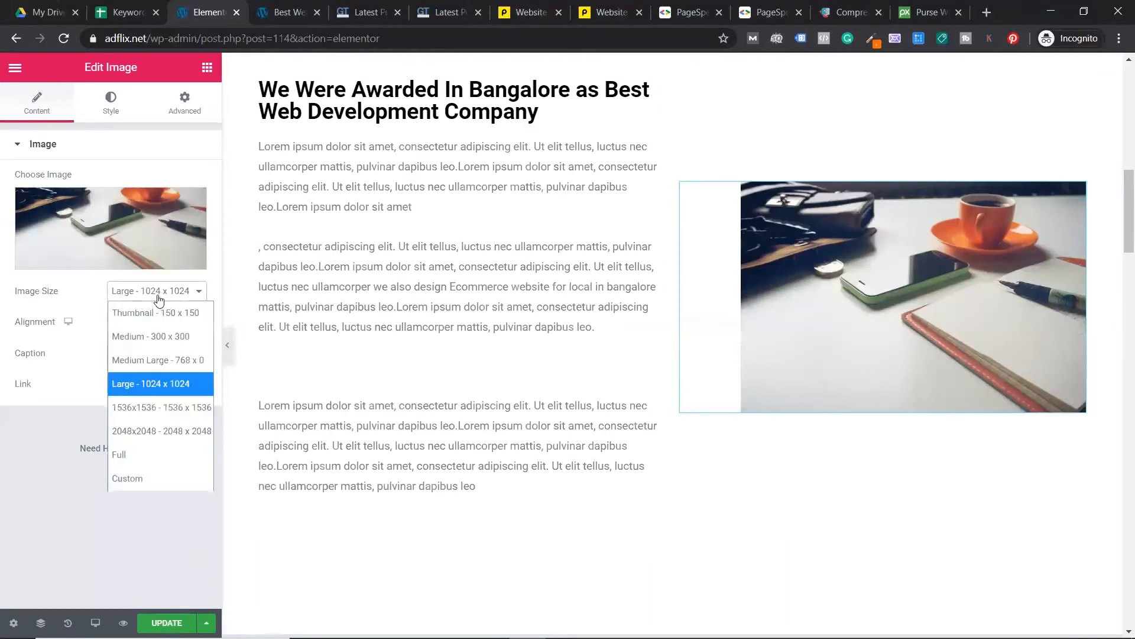
pyautogui.click(140, 453)
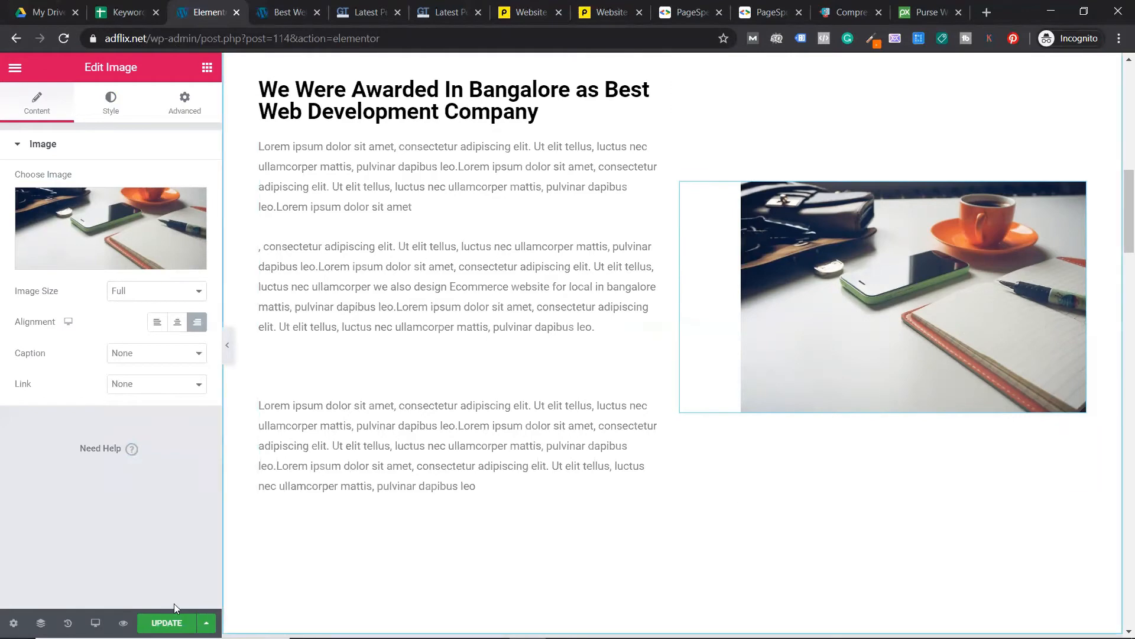
pyautogui.click(177, 621)
pyautogui.click(230, 355)
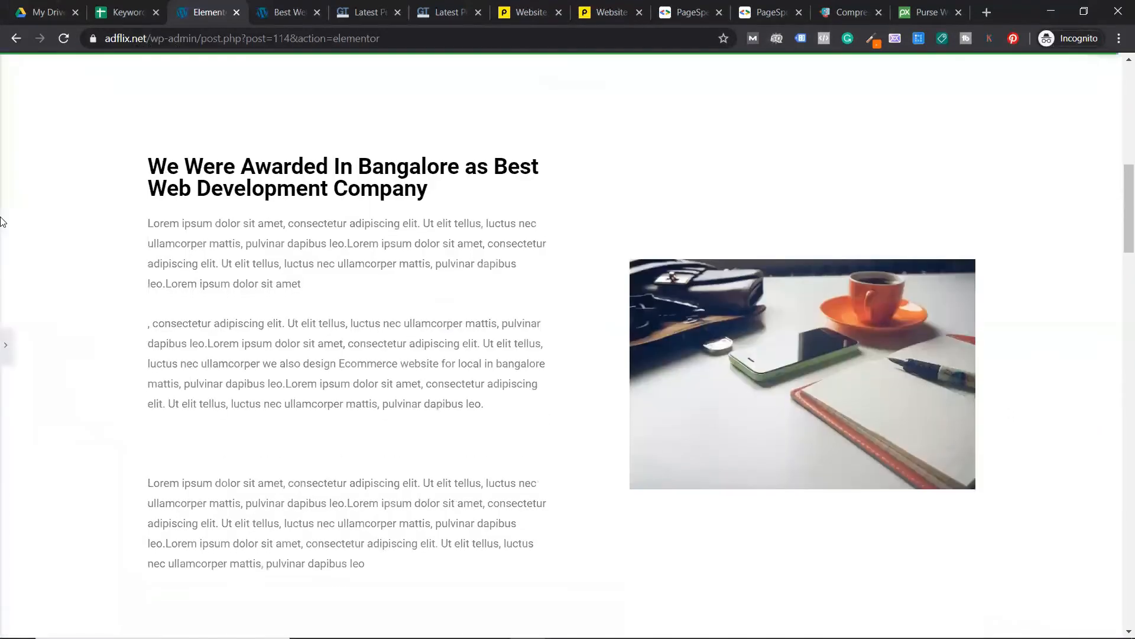
pyautogui.click(781, 280)
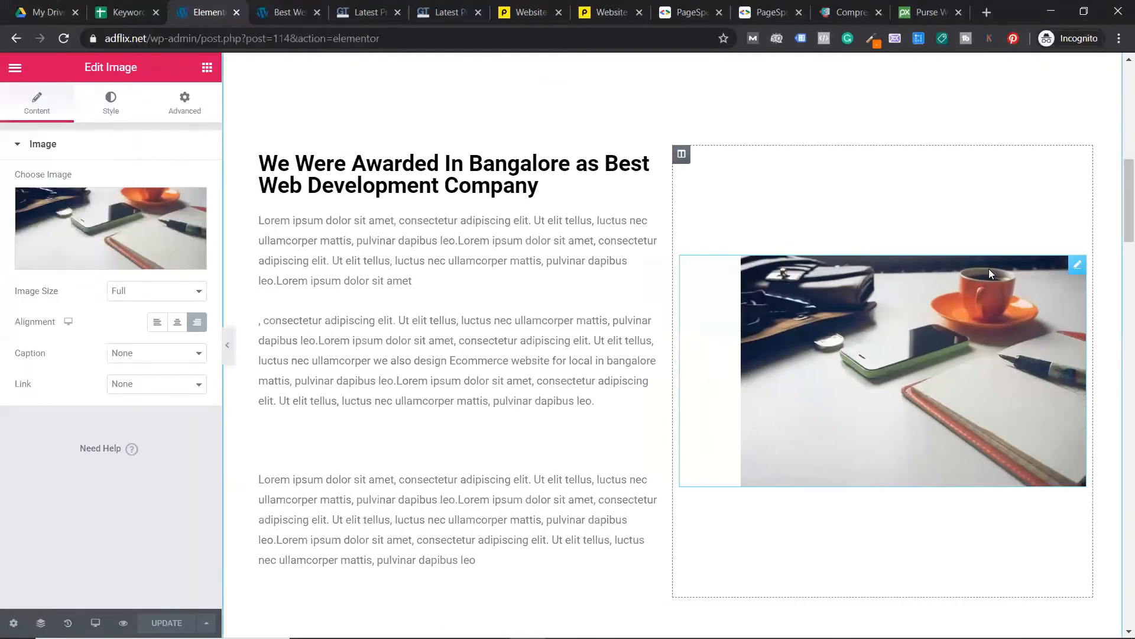
# Set the image column's vertical alignment to Middle and its horizontal alignment to Center.
pyautogui.click(682, 154)
pyautogui.click(147, 211)
pyautogui.click(139, 279)
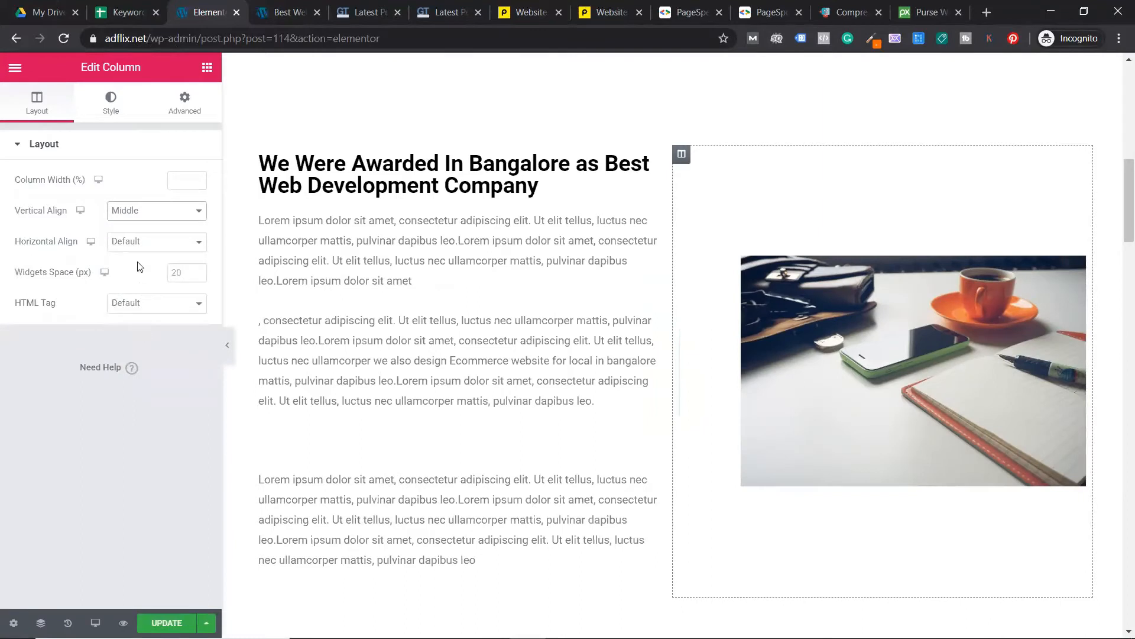
pyautogui.click(150, 243)
pyautogui.click(148, 305)
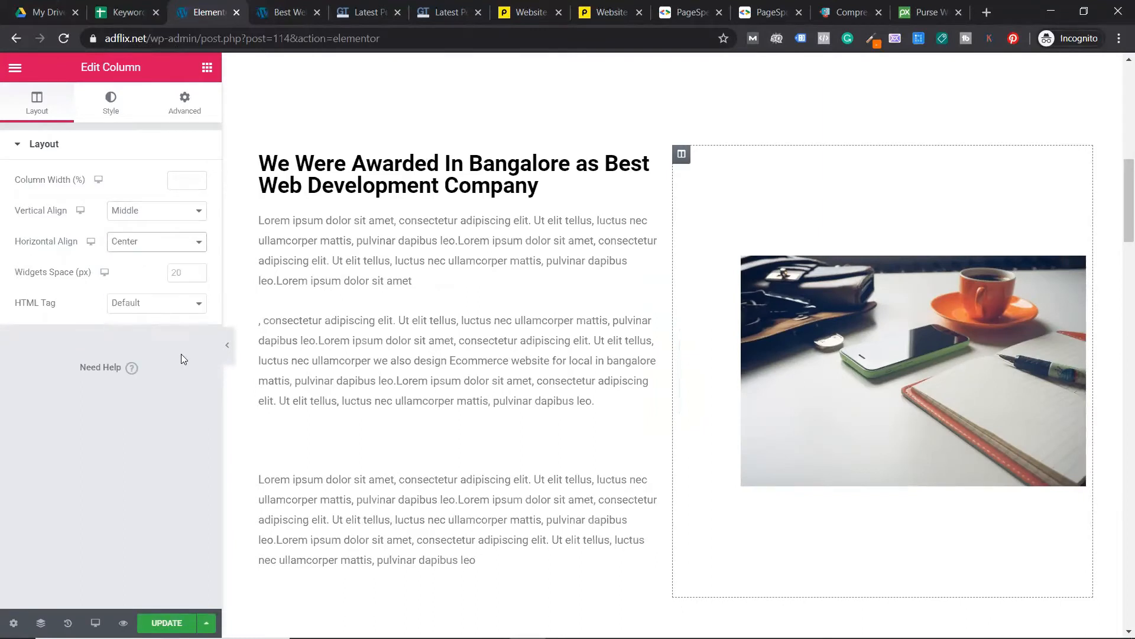
# Update the page with the column changes and exit Elementor to the WordPress dashboard.
pyautogui.click(107, 112)
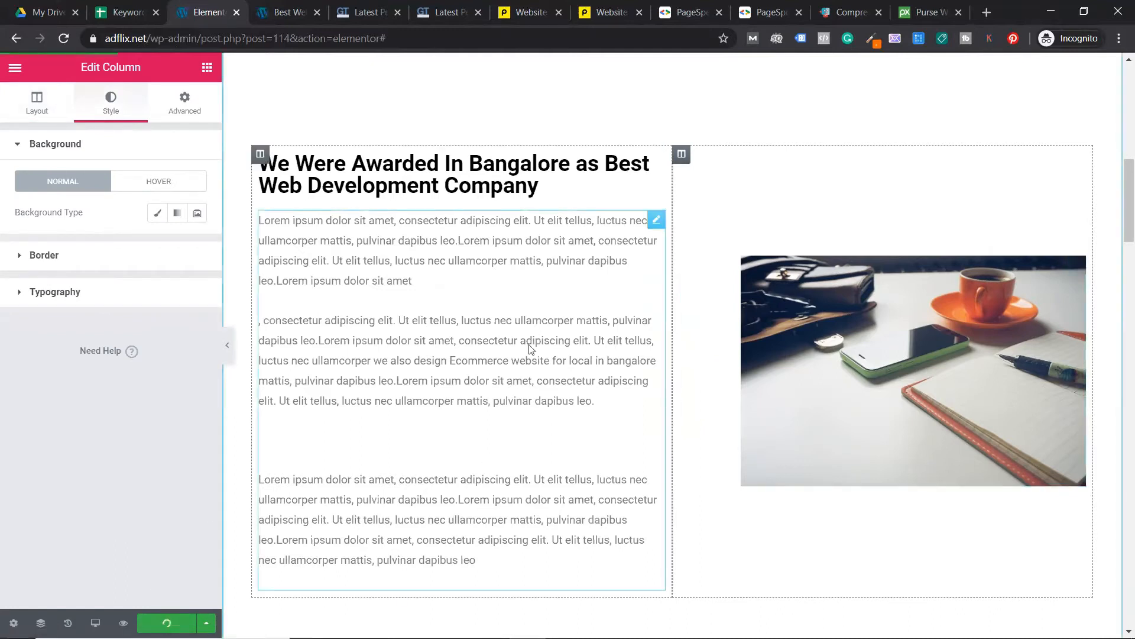
pyautogui.click(15, 67)
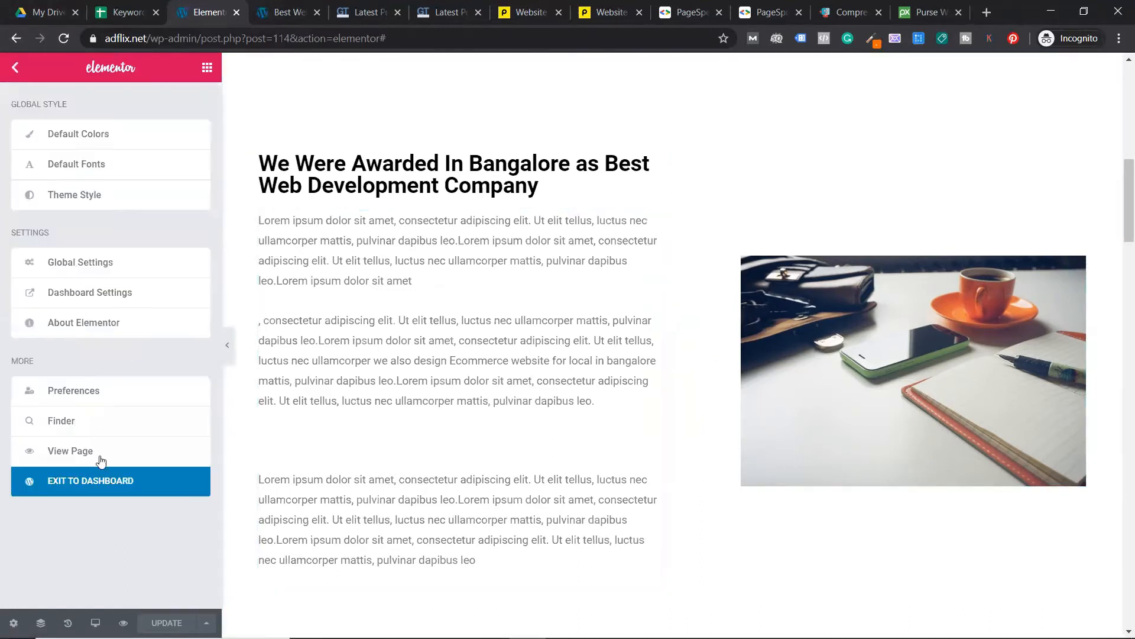
pyautogui.click(97, 481)
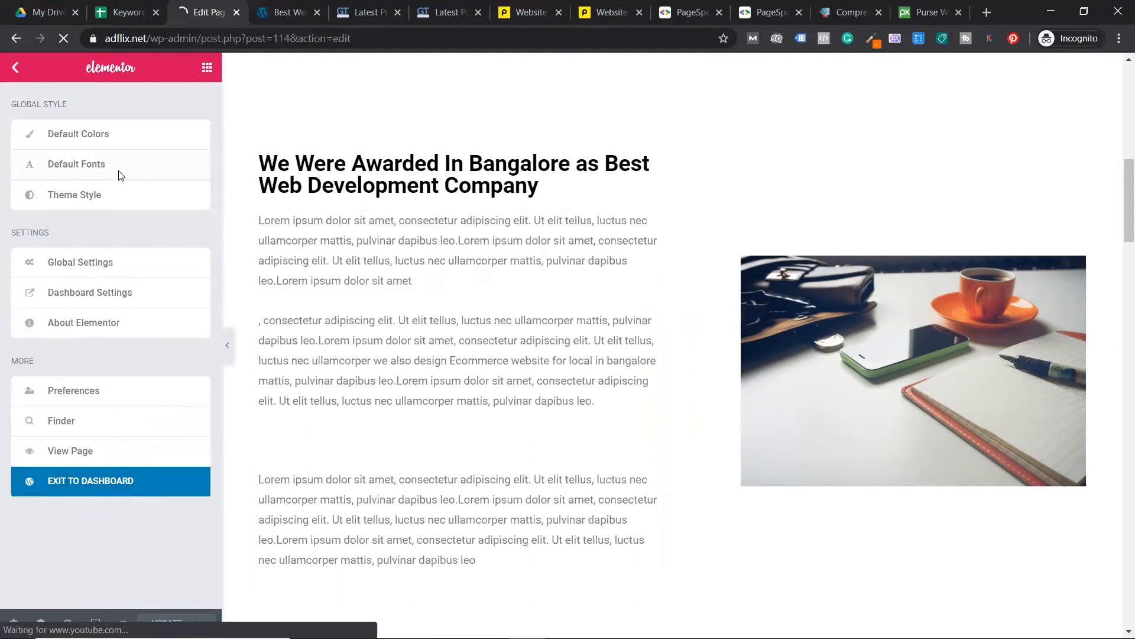
# Switch to Microsoft Whiteboard and draw an arrow from the Images item to a handwritten note reading "Shortpixel online".
pyautogui.hotkey('alt', 'Tab')
pyautogui.hotkey('alt', 'Tab')
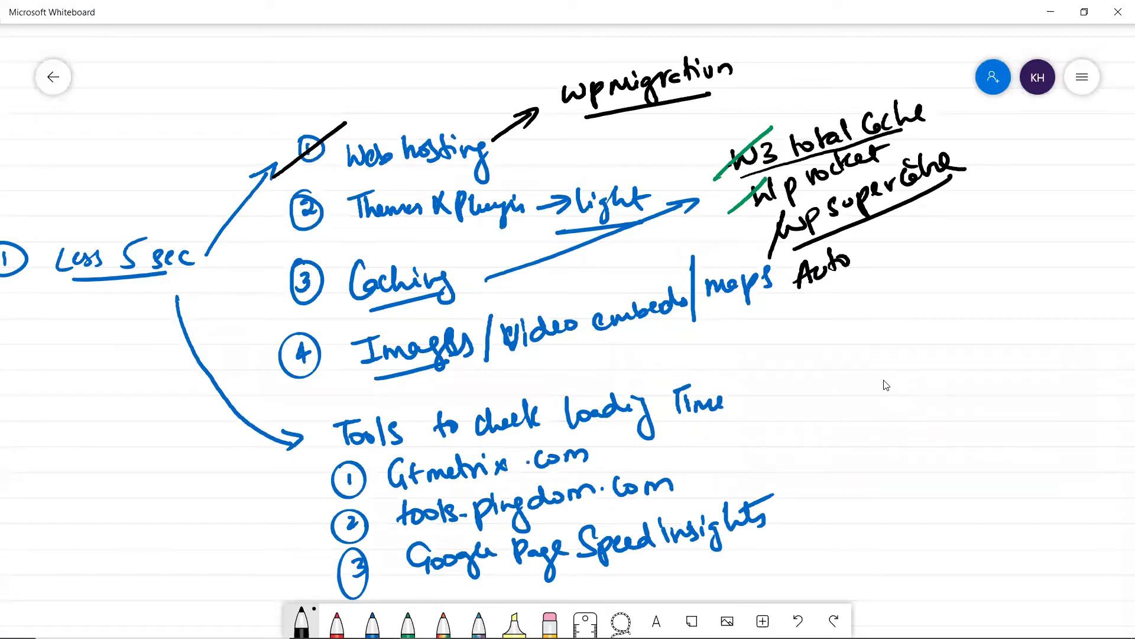
pyautogui.moveTo(456, 373)
pyautogui.mouseDown()
pyautogui.moveTo(811, 302)
pyautogui.moveTo(797, 313)
pyautogui.moveTo(806, 261)
pyautogui.moveTo(806, 274)
pyautogui.moveTo(851, 254)
pyautogui.moveTo(850, 293)
pyautogui.moveTo(967, 273)
pyautogui.moveTo(981, 258)
pyautogui.mouseUp()
pyautogui.moveTo(1014, 262)
pyautogui.mouseDown()
pyautogui.moveTo(1009, 276)
pyautogui.moveTo(1030, 277)
pyautogui.moveTo(1059, 254)
pyautogui.mouseUp()
pyautogui.moveTo(1060, 262); pyautogui.dragTo(1072, 252)
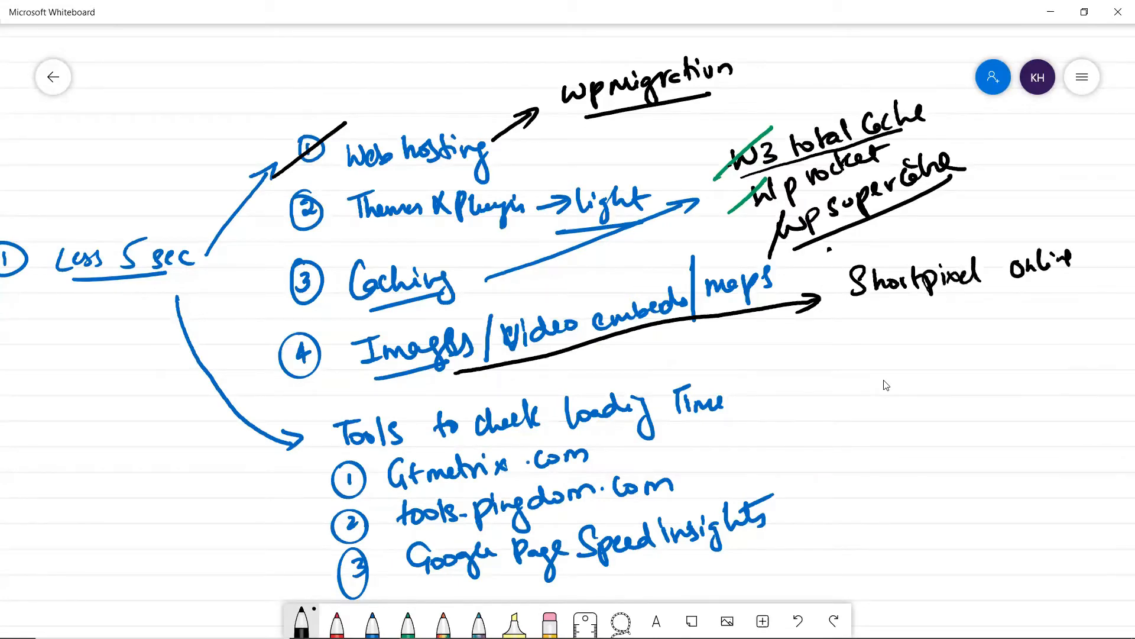
# Handwrite an abbreviated image compression note in black ink below "Online", beside the Shortpixel entry.
pyautogui.moveTo(1004, 298); pyautogui.dragTo(1018, 296)
pyautogui.moveTo(1013, 296); pyautogui.dragTo(1015, 310)
pyautogui.moveTo(1009, 312); pyautogui.dragTo(1022, 308)
pyautogui.moveTo(1023, 309)
pyautogui.mouseDown()
pyautogui.moveTo(1030, 300)
pyautogui.moveTo(1045, 318)
pyautogui.mouseUp()
pyautogui.moveTo(1068, 284)
pyautogui.mouseDown()
pyautogui.moveTo(1060, 303)
pyautogui.moveTo(1073, 295)
pyautogui.mouseUp()
pyautogui.moveTo(1075, 299)
pyautogui.mouseDown()
pyautogui.moveTo(1095, 290)
pyautogui.moveTo(1103, 301)
pyautogui.moveTo(1114, 283)
pyautogui.mouseUp()
pyautogui.moveTo(1109, 291); pyautogui.dragTo(1120, 282)
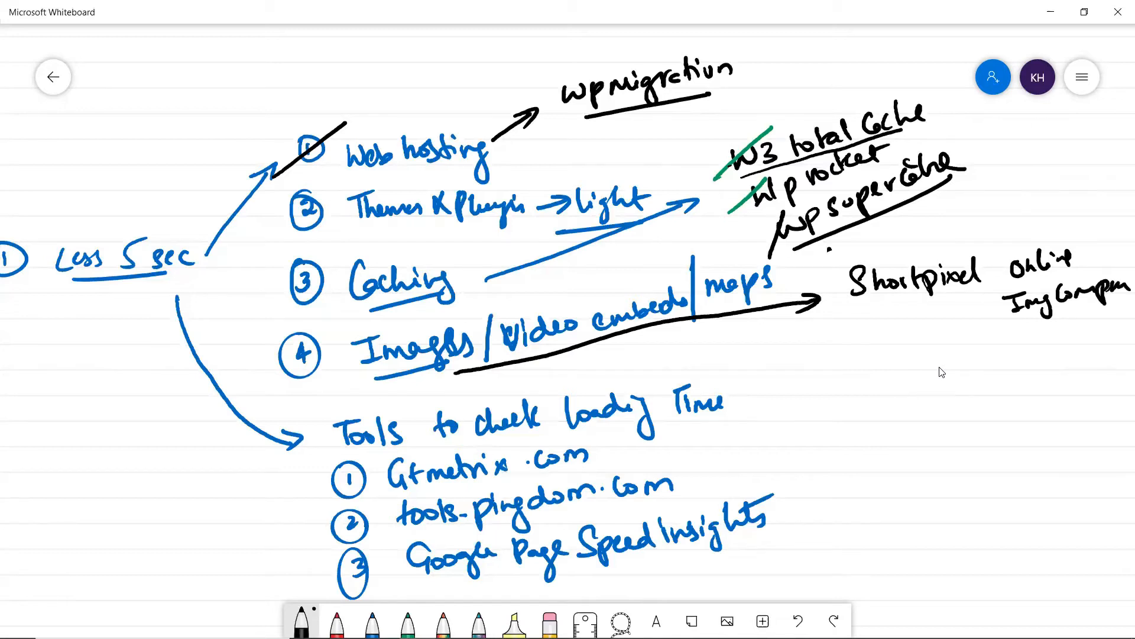
# Draw a second black branch arrow from the Images line and handwrite an underlined "Shortpixel" beside it.
pyautogui.moveTo(759, 312); pyautogui.dragTo(797, 357)
pyautogui.moveTo(852, 331)
pyautogui.mouseDown()
pyautogui.moveTo(836, 362)
pyautogui.moveTo(874, 356)
pyautogui.mouseUp()
pyautogui.moveTo(883, 359)
pyautogui.mouseDown()
pyautogui.moveTo(890, 344)
pyautogui.moveTo(895, 356)
pyautogui.mouseUp()
pyautogui.moveTo(899, 342)
pyautogui.mouseDown()
pyautogui.moveTo(915, 361)
pyautogui.moveTo(916, 347)
pyautogui.mouseUp()
pyautogui.click(924, 332)
pyautogui.moveTo(919, 341); pyautogui.dragTo(939, 352)
pyautogui.moveTo(942, 344)
pyautogui.mouseDown()
pyautogui.moveTo(958, 329)
pyautogui.moveTo(967, 350)
pyautogui.mouseUp()
pyautogui.moveTo(835, 383); pyautogui.dragTo(970, 354)
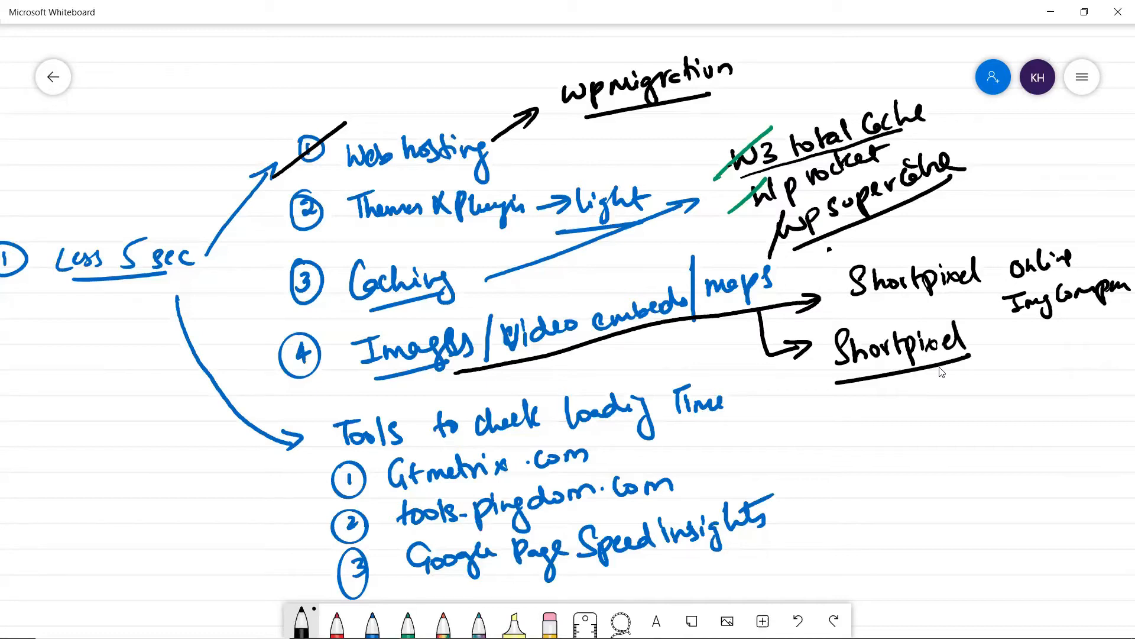
# Add a third black branch arrow leading to an underlined "Wpsmush", and mark it with a blue cross.
pyautogui.moveTo(774, 364)
pyautogui.mouseDown()
pyautogui.moveTo(844, 418)
pyautogui.moveTo(831, 429)
pyautogui.mouseUp()
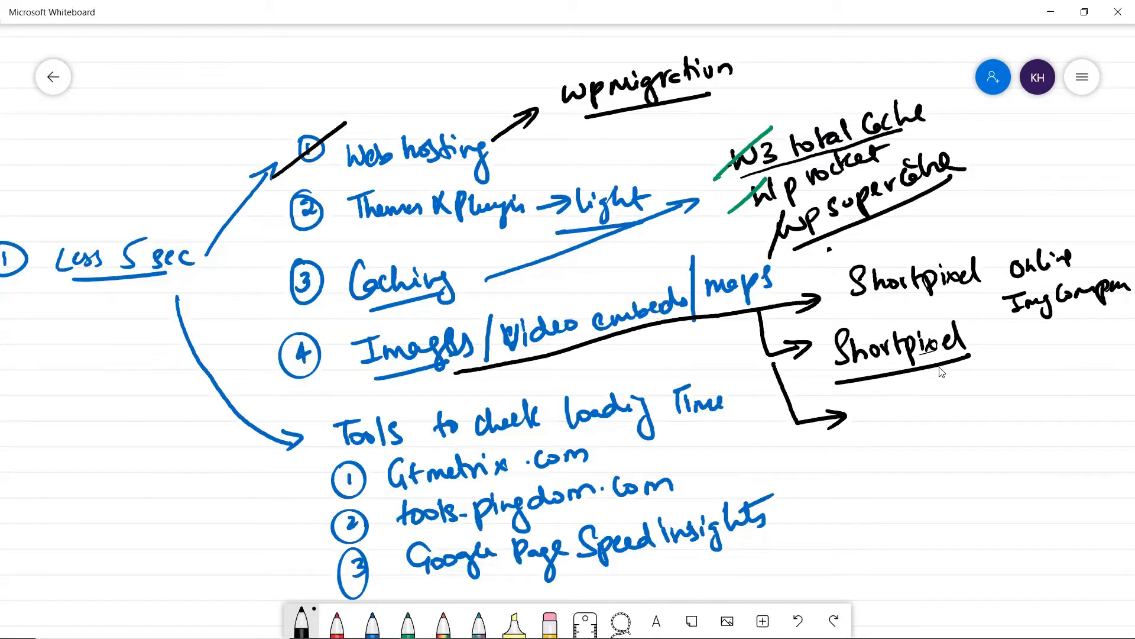
pyautogui.moveTo(860, 394)
pyautogui.mouseDown()
pyautogui.moveTo(878, 414)
pyautogui.moveTo(886, 392)
pyautogui.moveTo(903, 405)
pyautogui.mouseUp()
pyautogui.moveTo(917, 390)
pyautogui.mouseDown()
pyautogui.moveTo(909, 407)
pyautogui.moveTo(955, 387)
pyautogui.moveTo(957, 397)
pyautogui.mouseUp()
pyautogui.moveTo(970, 370)
pyautogui.mouseDown()
pyautogui.moveTo(970, 391)
pyautogui.moveTo(983, 392)
pyautogui.mouseUp()
pyautogui.moveTo(860, 436); pyautogui.dragTo(962, 405)
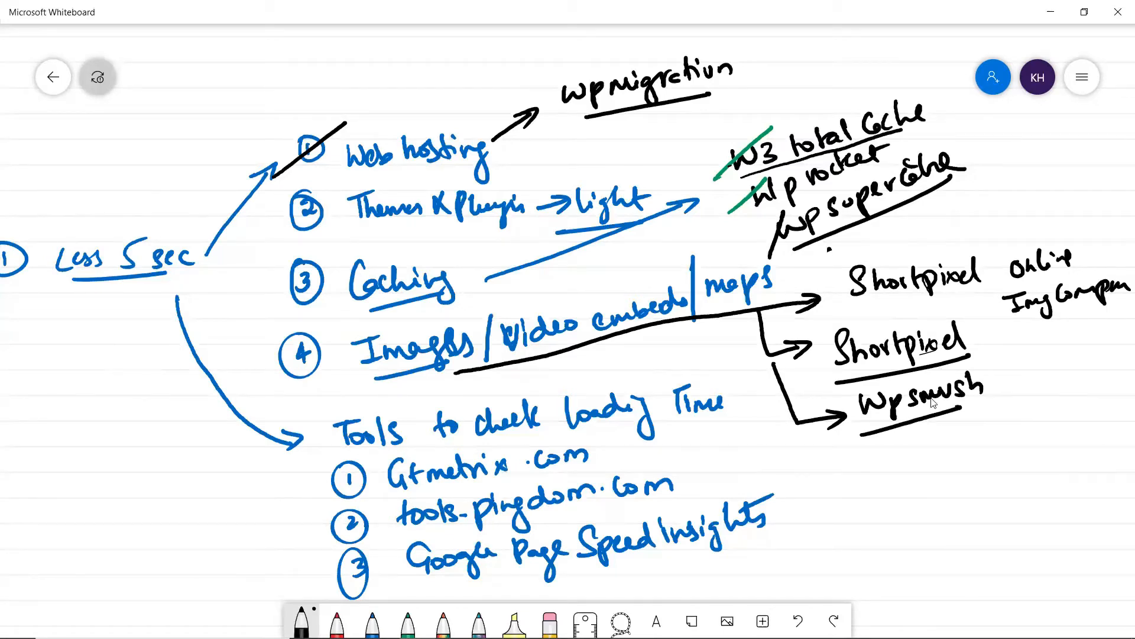
pyautogui.click(372, 621)
pyautogui.moveTo(825, 395)
pyautogui.mouseDown()
pyautogui.moveTo(860, 426)
pyautogui.moveTo(819, 444)
pyautogui.mouseUp()
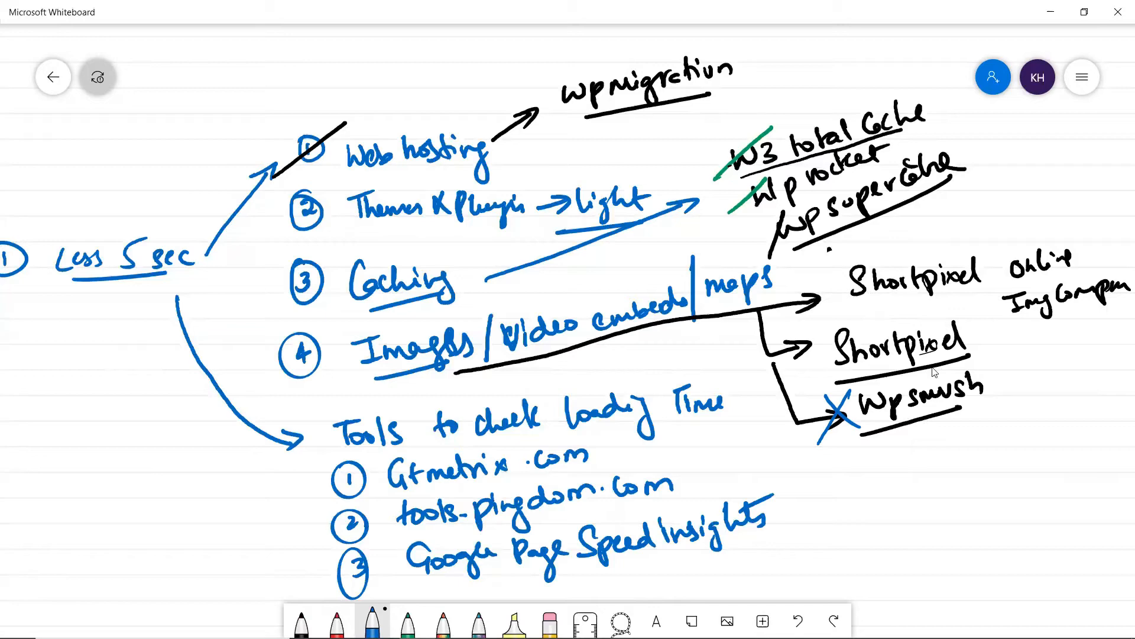
# Switch to Chrome, leave the Web Design Services editor for the WordPress pages list, and reload the live web design page.
pyautogui.hotkey('alt', 'Tab')
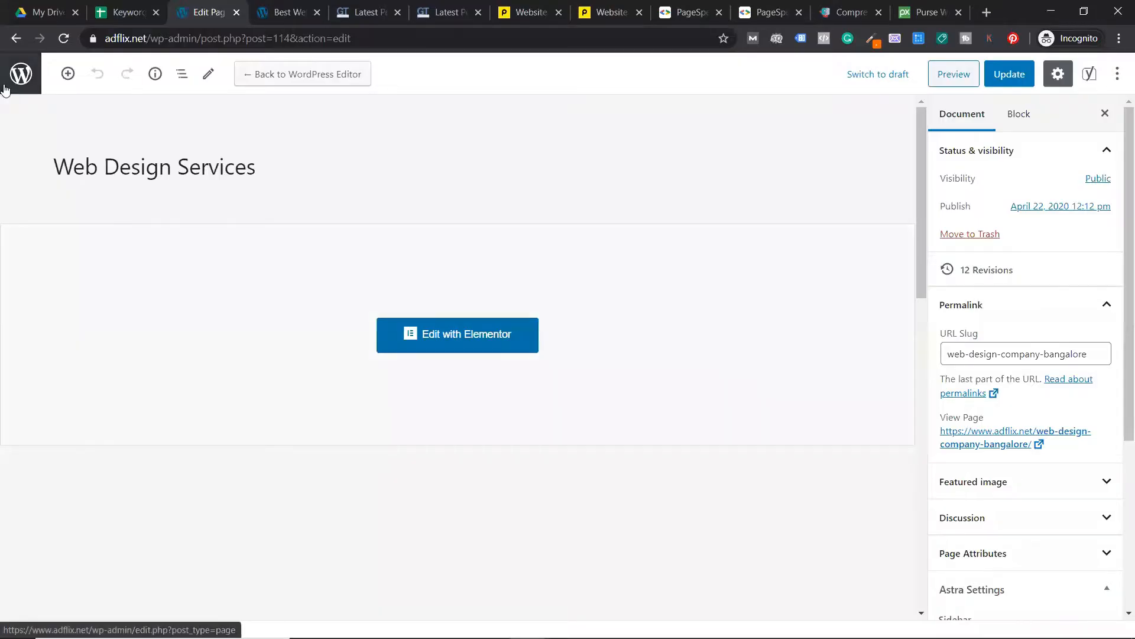
pyautogui.click(5, 88)
pyautogui.hotkey('ctrl', 'Tab')
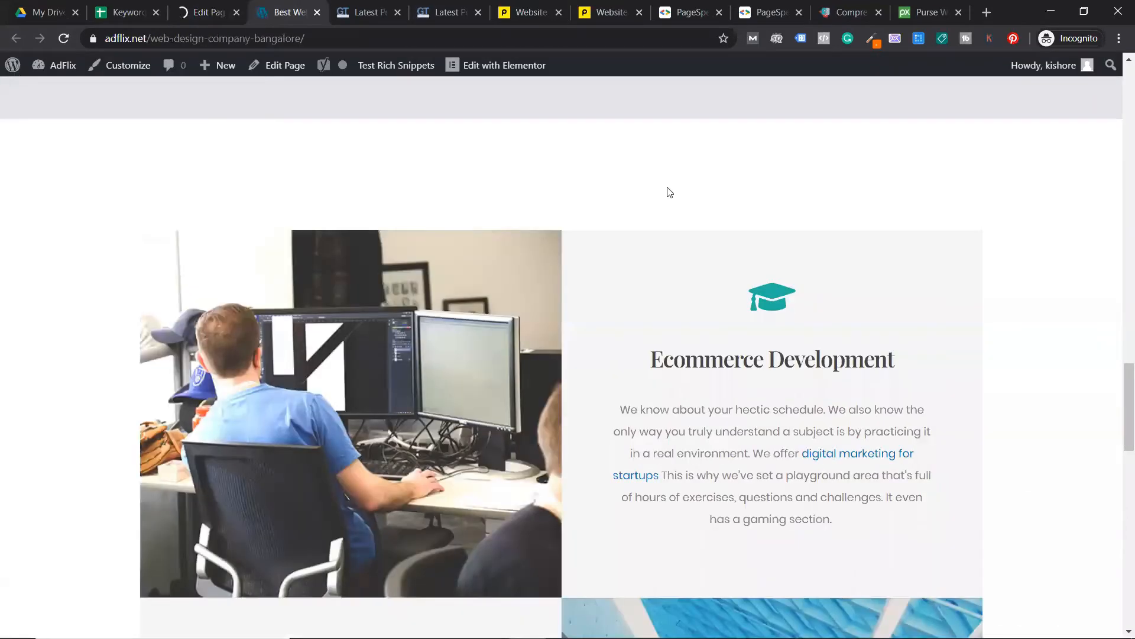
pyautogui.scroll(15, 650, 191)
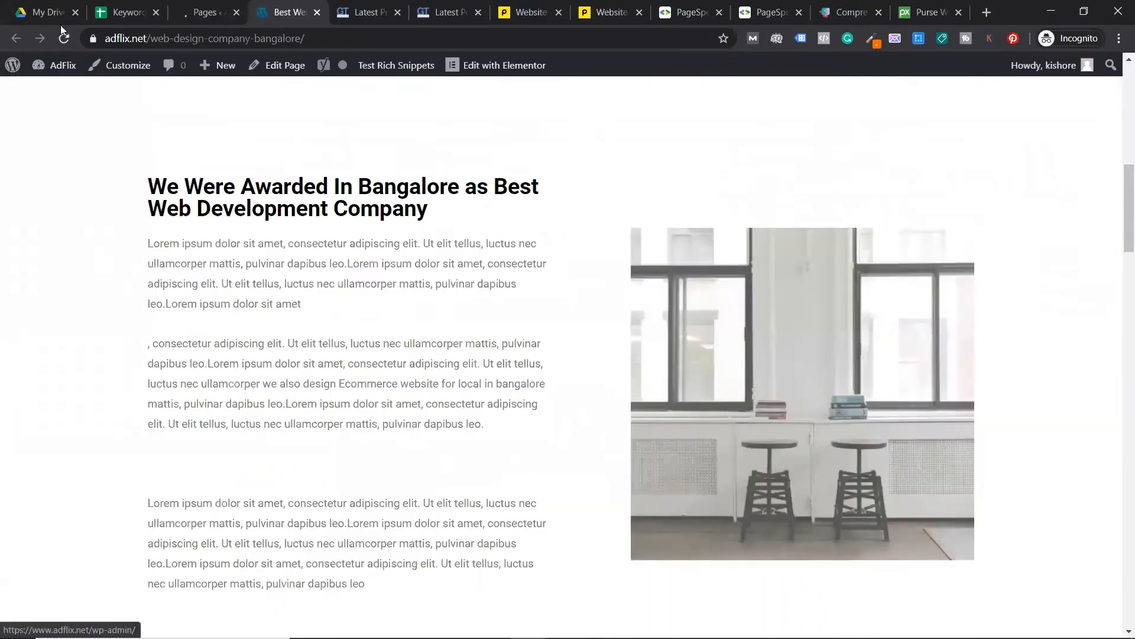
pyautogui.click(61, 23)
pyautogui.hotkey('ctrl', 'Tab')
pyautogui.hotkey('ctrl', 'Tab')
pyautogui.hotkey('ctrl', 'Tab')
pyautogui.click(63, 37)
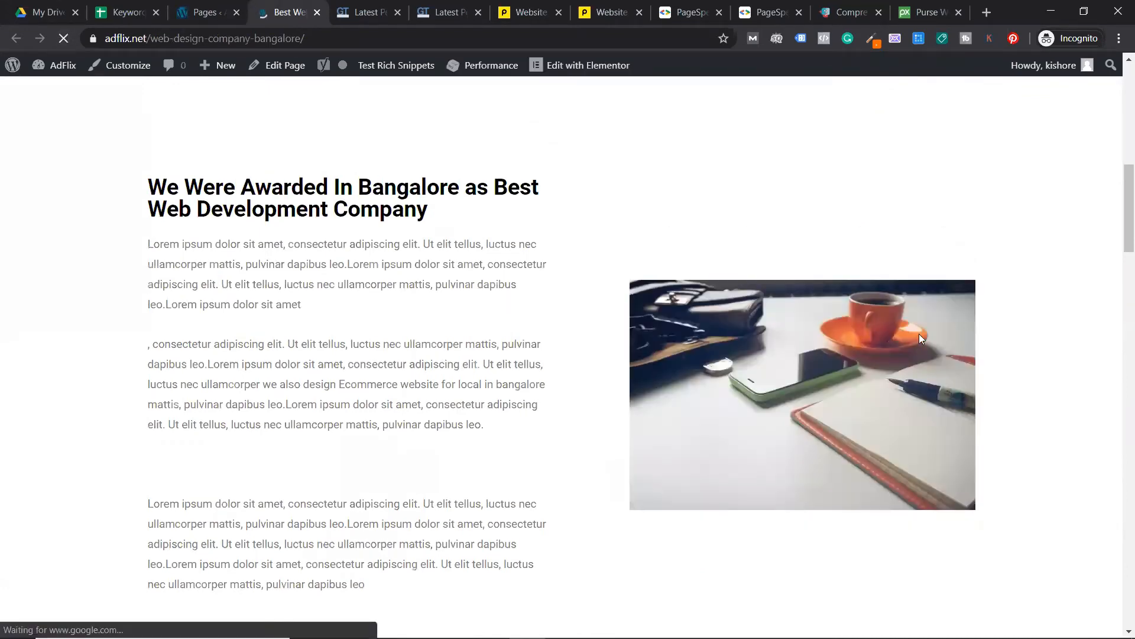
# Return to the WordPress admin of adflix.net and open the page for adding new plugins.
pyautogui.click(202, 8)
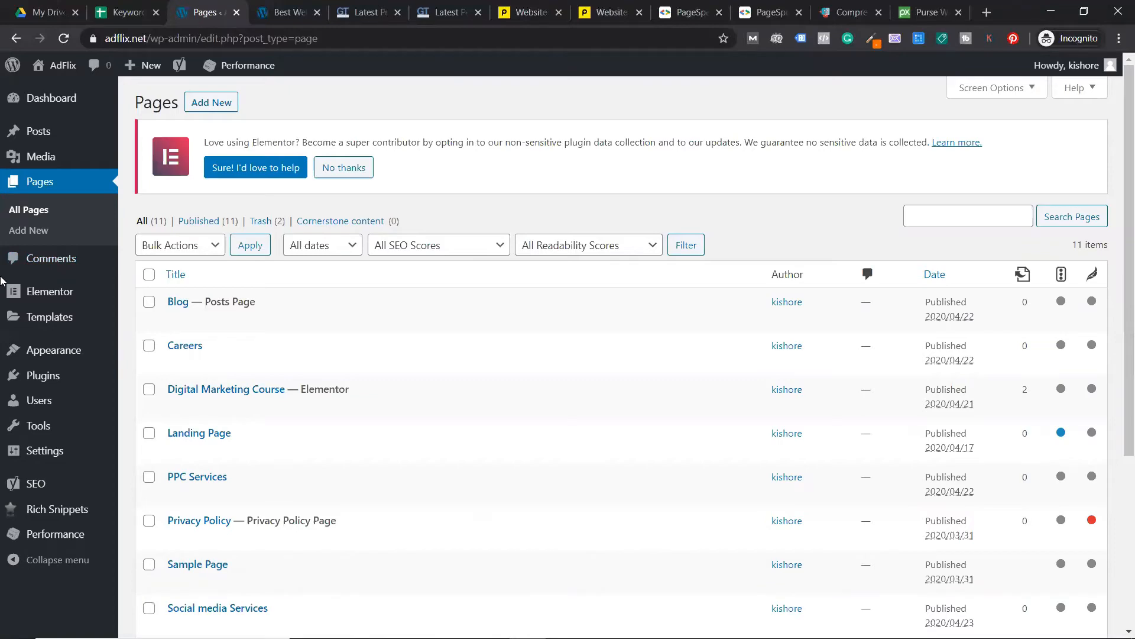
pyautogui.click(256, 4)
pyautogui.click(204, 12)
pyautogui.scroll(-3, 171, 373)
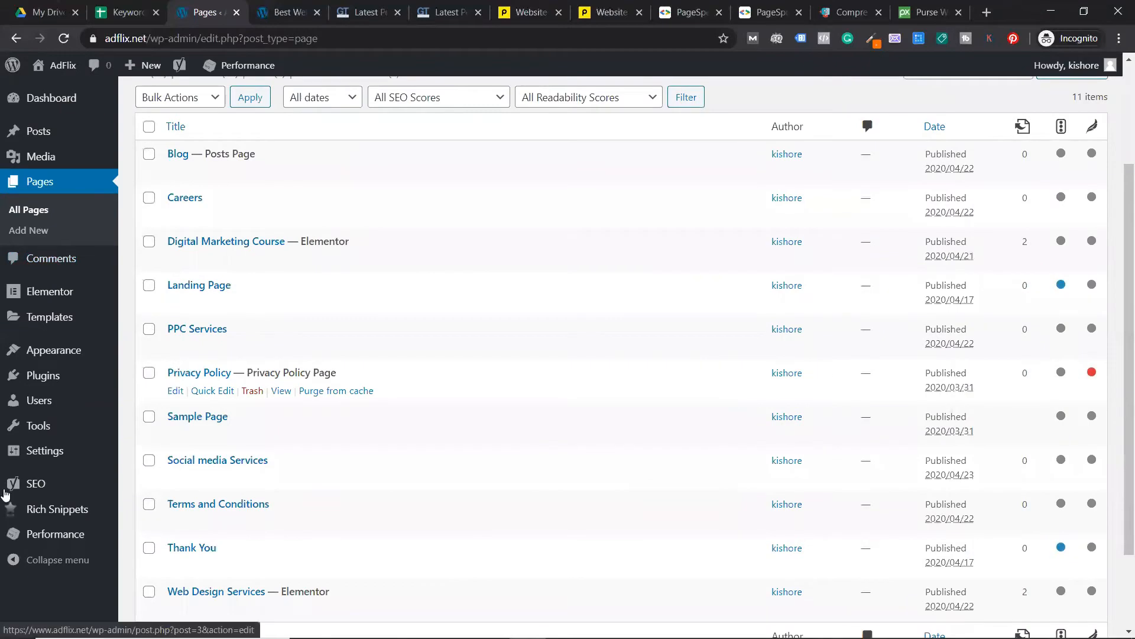
pyautogui.moveTo(71, 375)
pyautogui.click(188, 403)
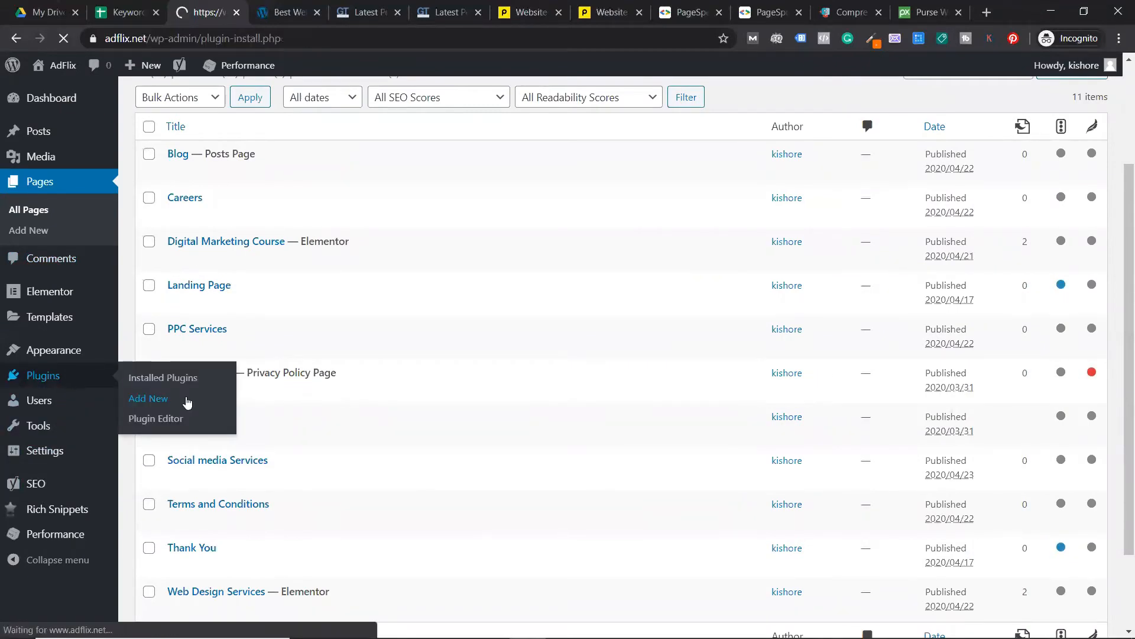
# Search the plugins for "shortpixel", and install and activate ShortPixel Image Optimizer.
pyautogui.click(1018, 229)
pyautogui.write('shortpixel')
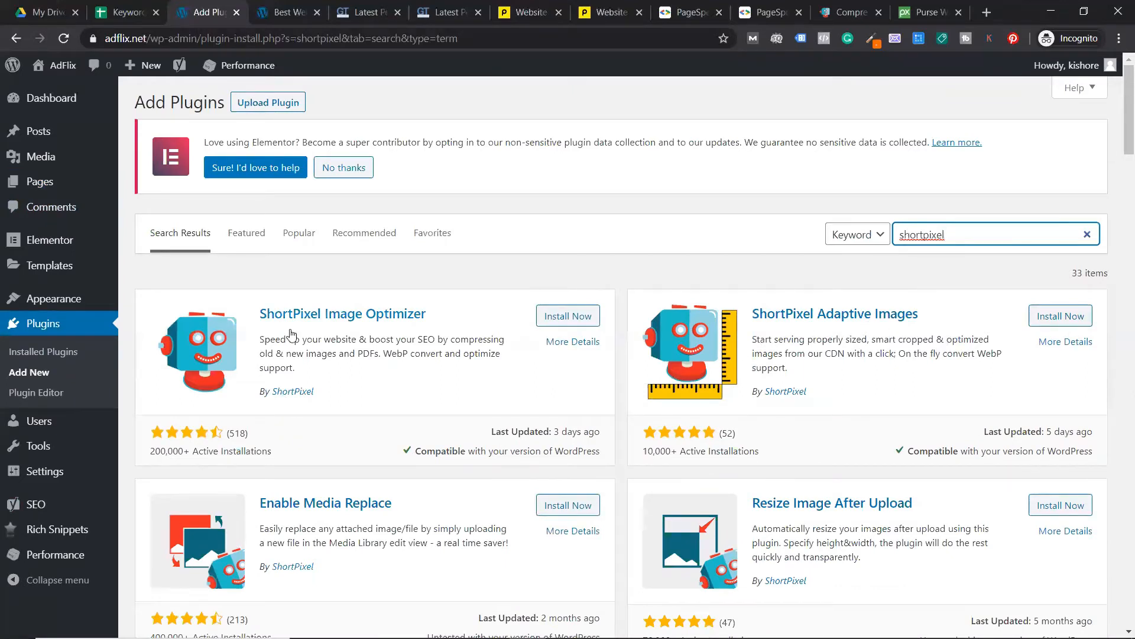
pyautogui.click(562, 319)
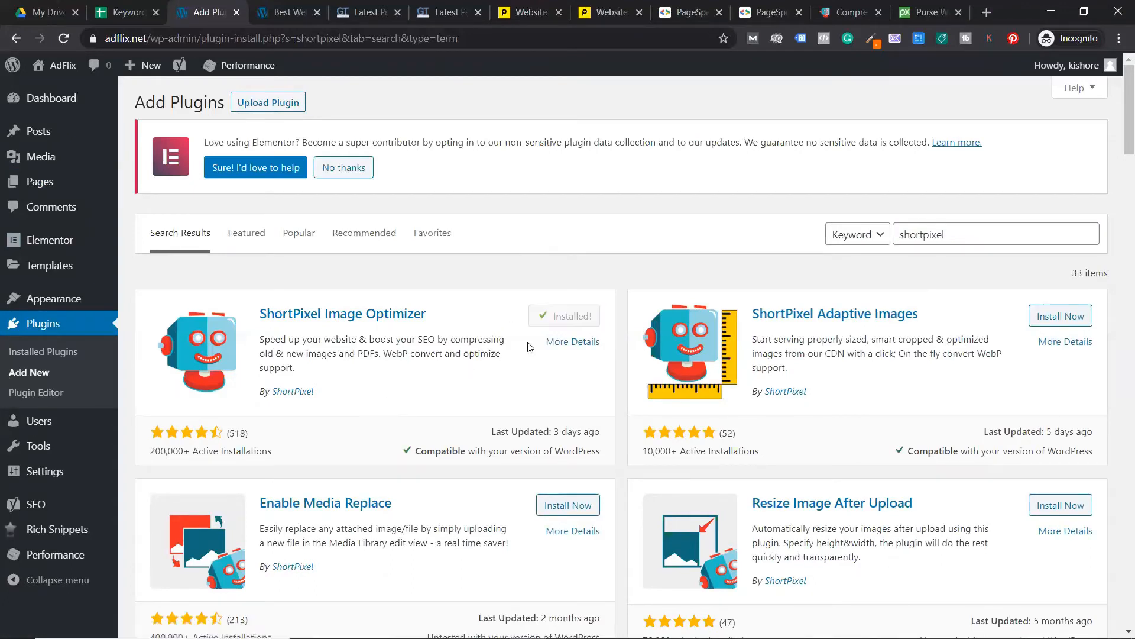
pyautogui.click(555, 318)
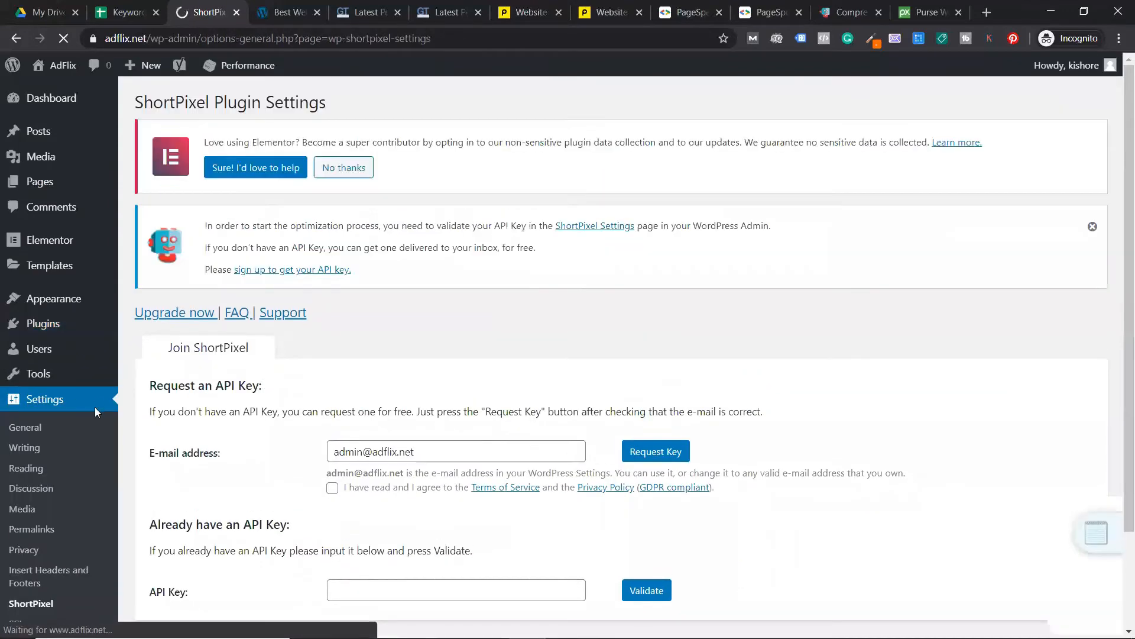
# Reopen the page for adding new plugins, reload it, and search for "shortpixel" again.
pyautogui.moveTo(70, 324)
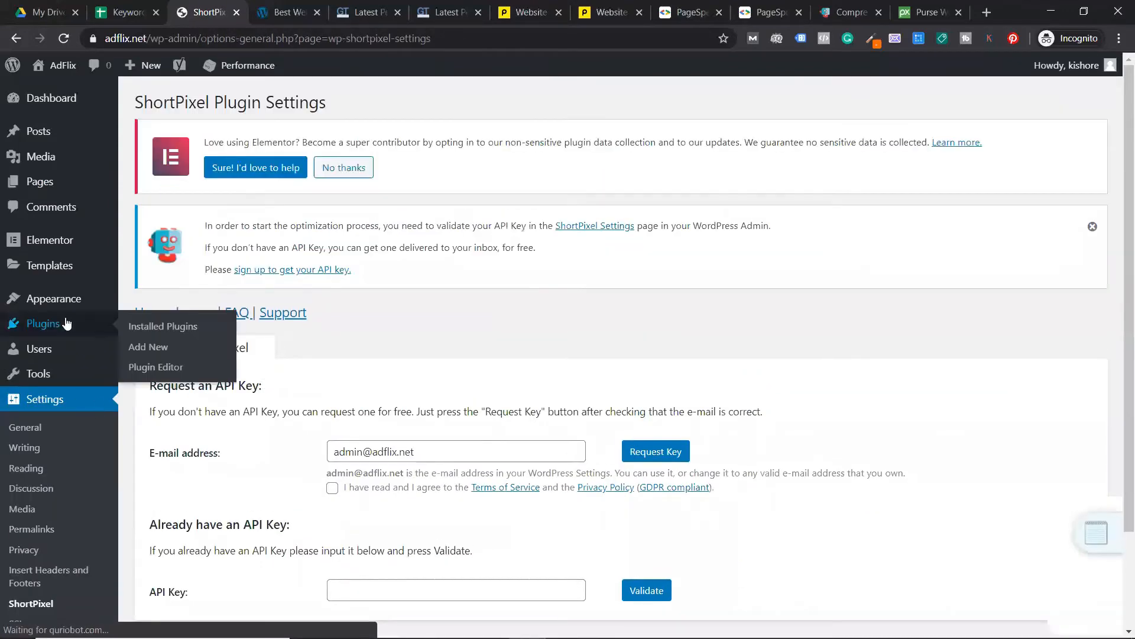
pyautogui.click(171, 354)
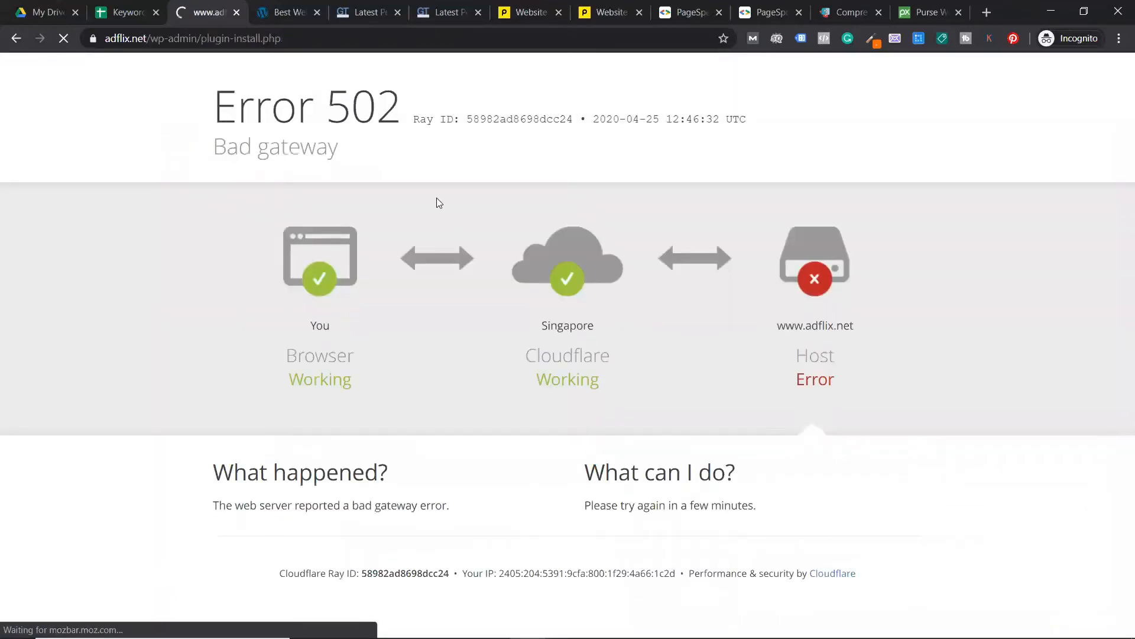
pyautogui.click(64, 38)
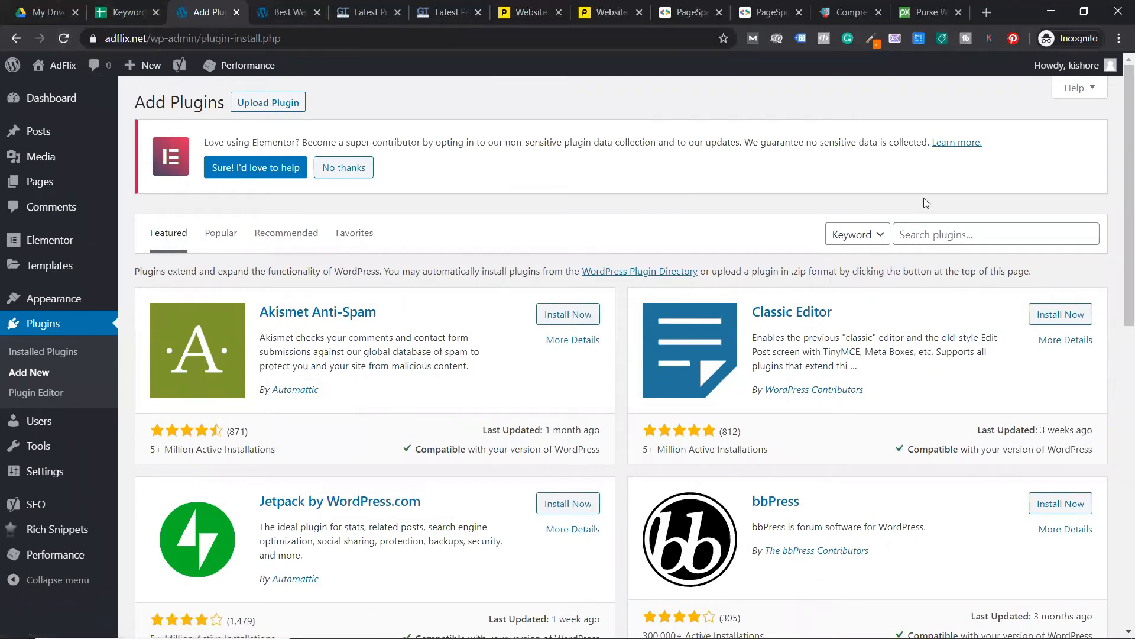
pyautogui.click(929, 224)
pyautogui.write('shortpix')
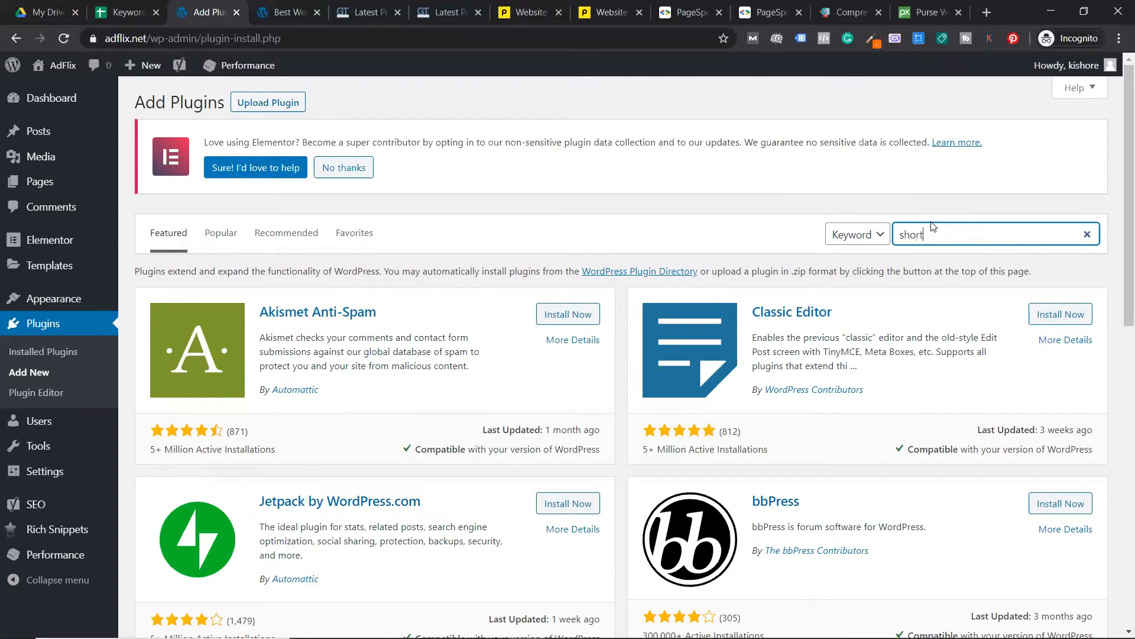
pyautogui.write('el')
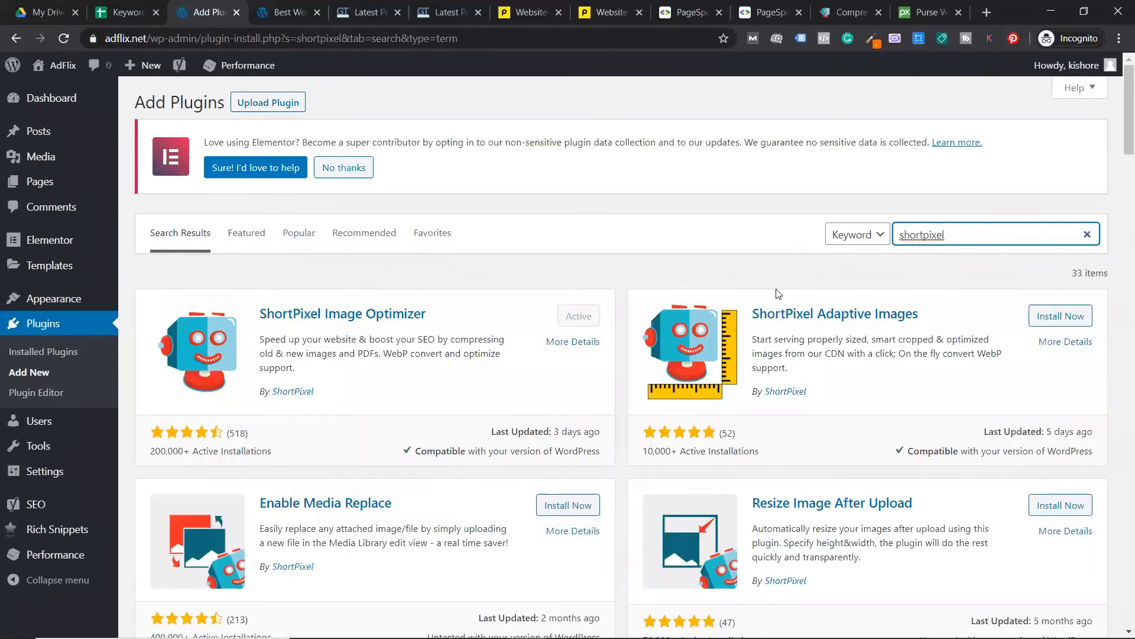
# Install and activate ShortPixel Adaptive Images, and dismiss the optimization alert and the plugin activation notice.
pyautogui.click(1041, 315)
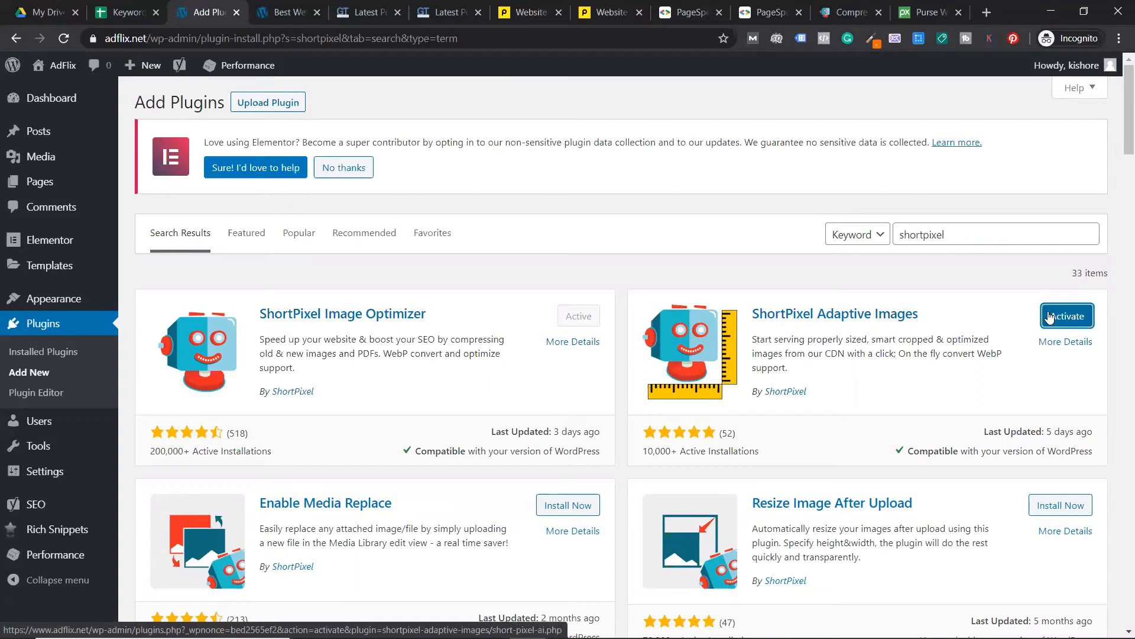
pyautogui.click(1050, 317)
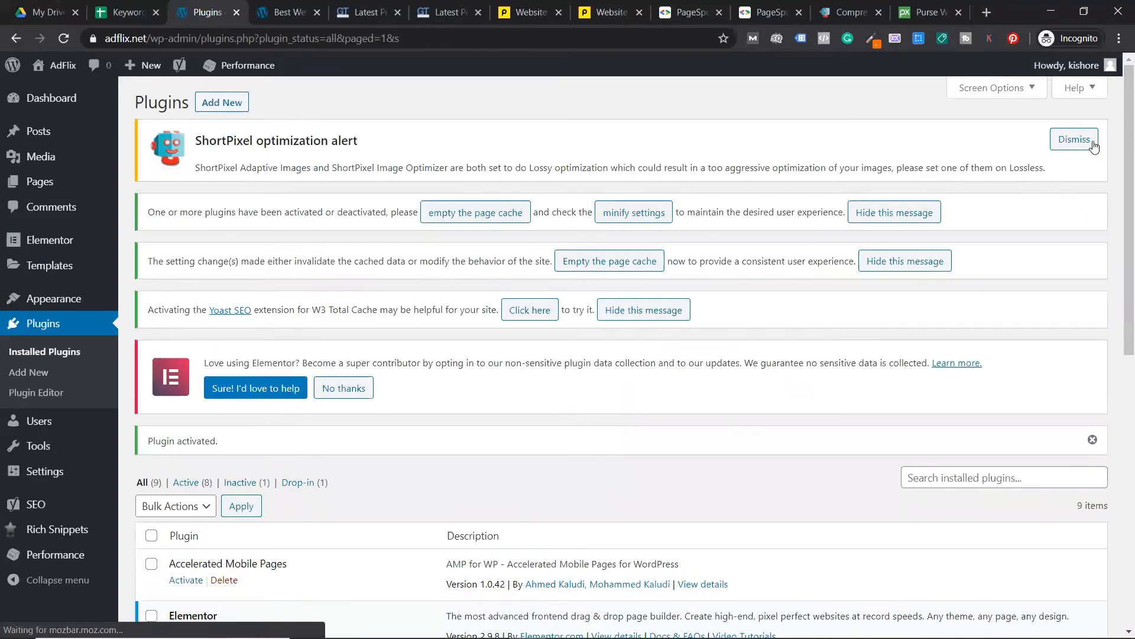
pyautogui.click(1094, 146)
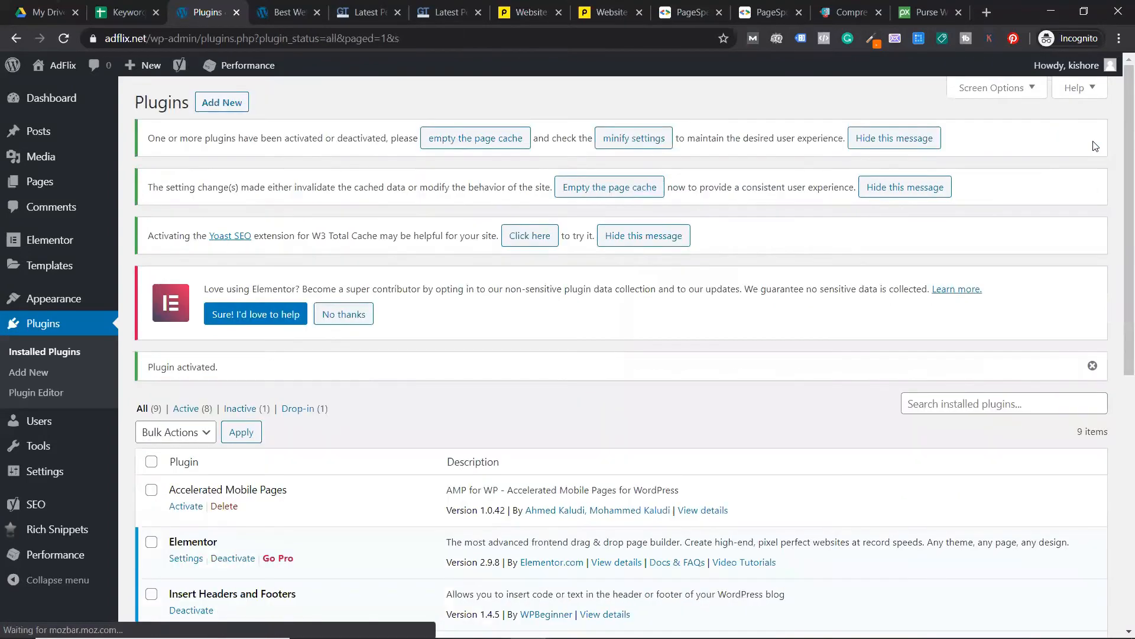
pyautogui.click(890, 145)
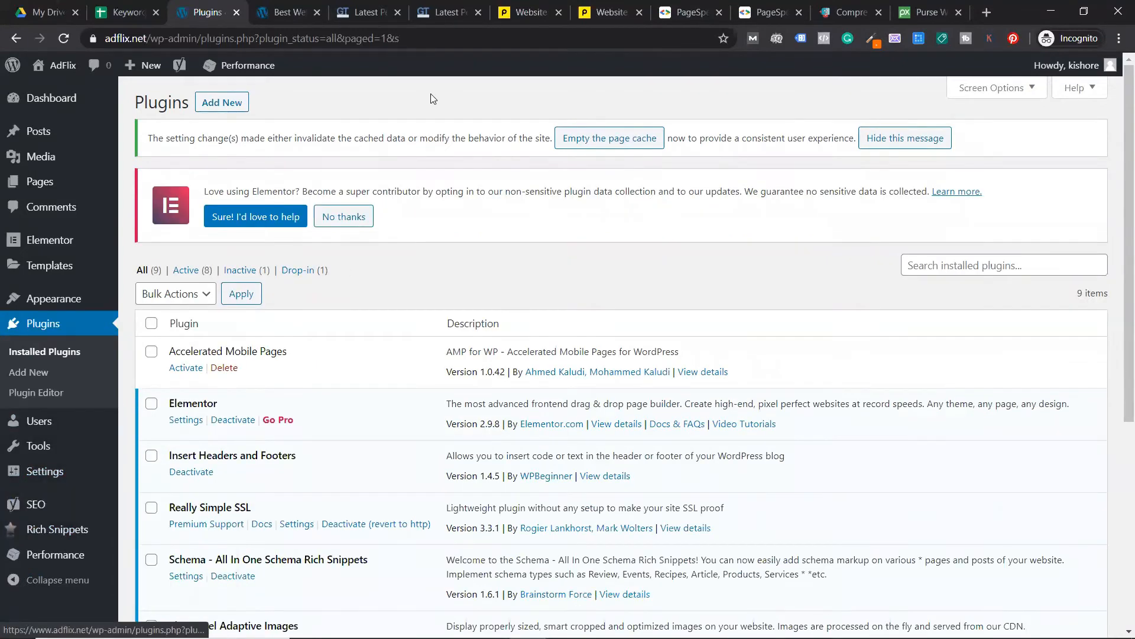
# Open the free sign-up page on the ShortPixel site, and review the ShortPixel entries in WordPress's installed plugins list.
pyautogui.click(852, 12)
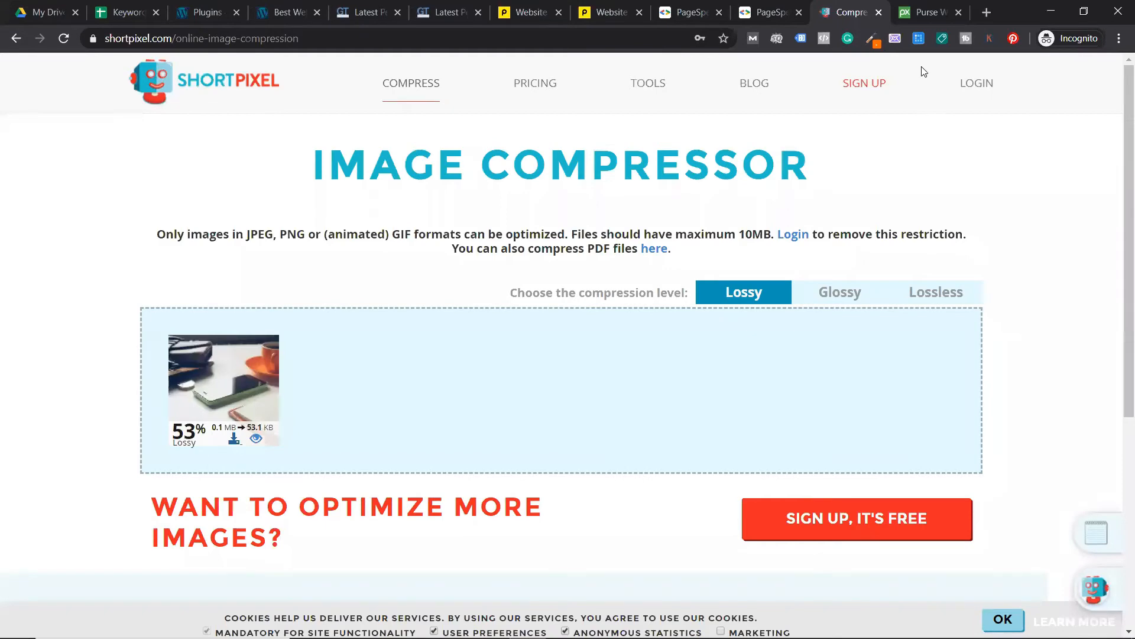
pyautogui.click(864, 84)
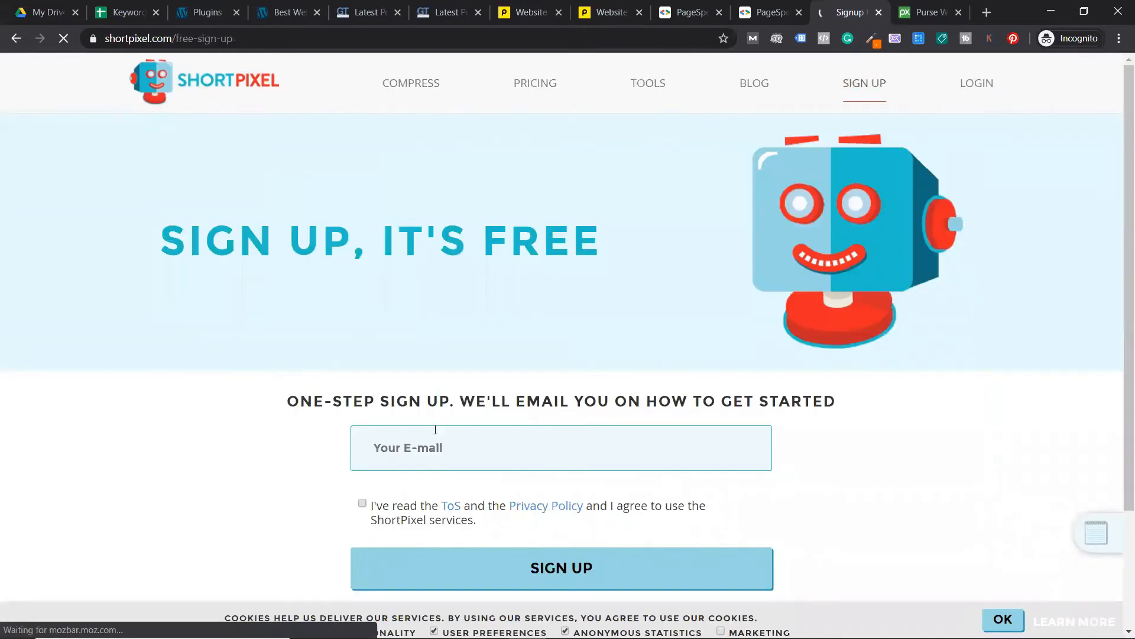
pyautogui.click(183, 9)
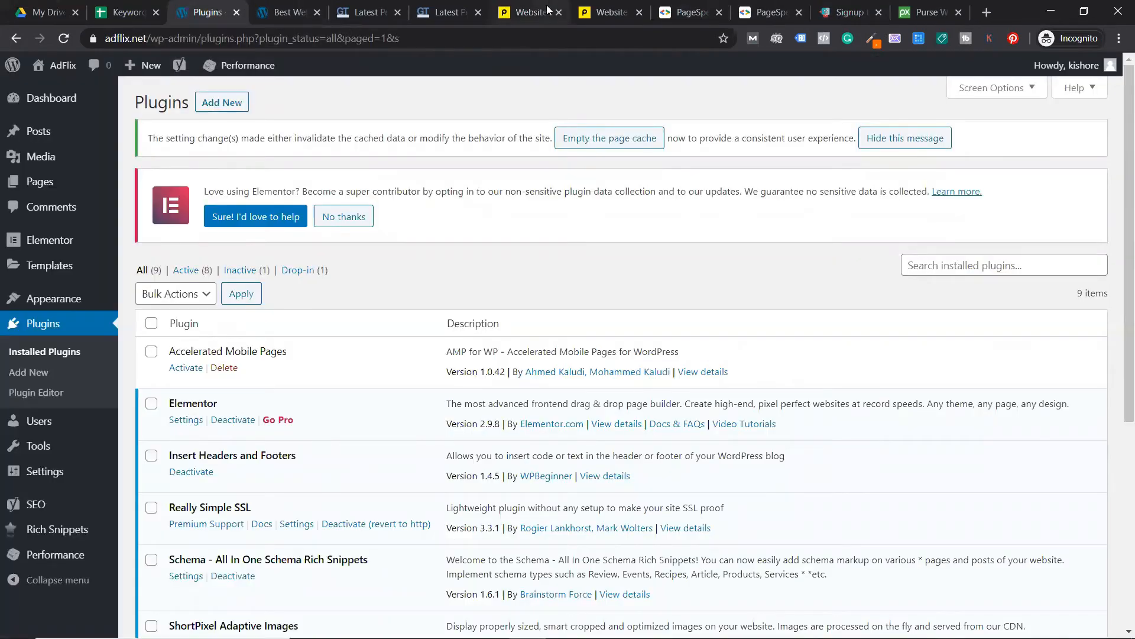
pyautogui.scroll(-3, 304, 485)
pyautogui.scroll(-2, 303, 485)
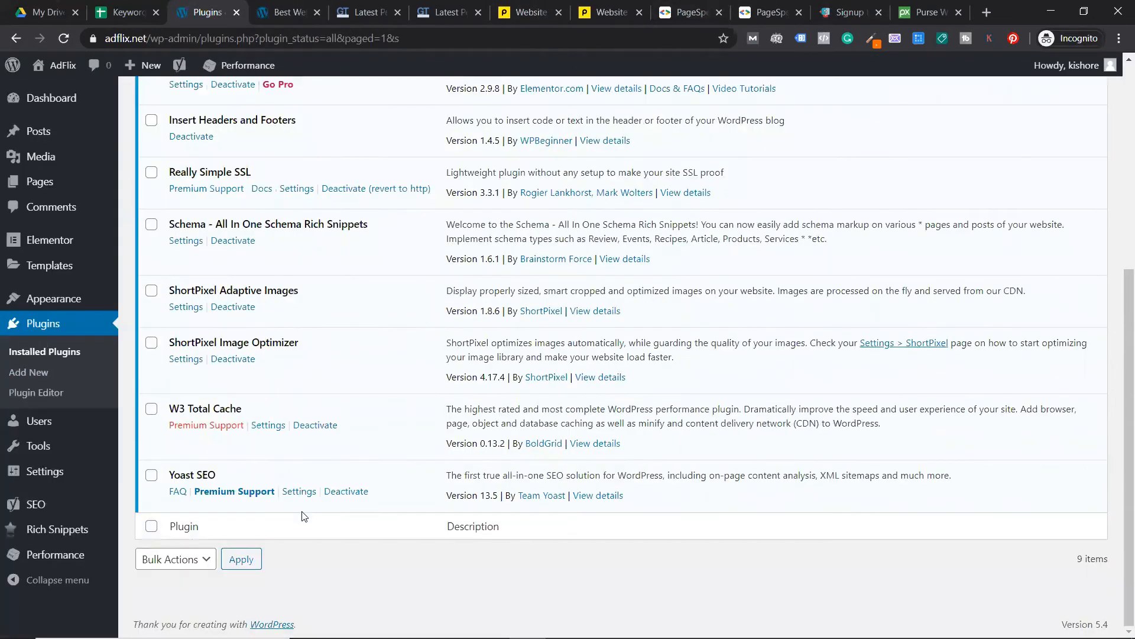
pyautogui.scroll(4, 305, 515)
pyautogui.scroll(-2, 307, 535)
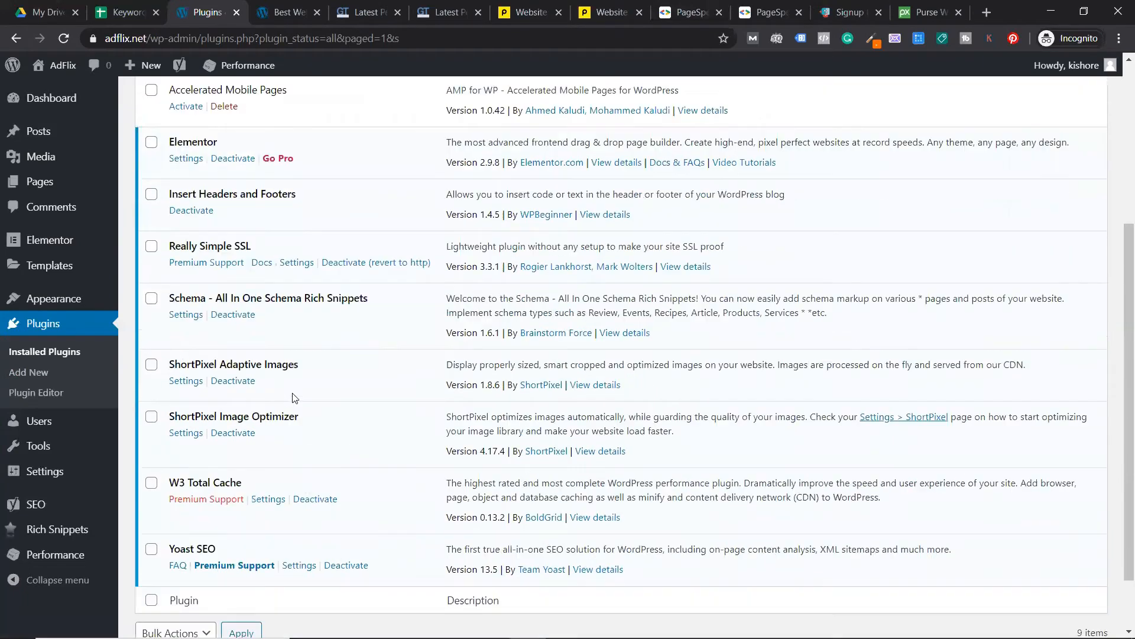
# Move the ShortPixel browser tab next to the WordPress plugins tab and close the live web design page.
pyautogui.moveTo(852, 12); pyautogui.dragTo(312, 4)
pyautogui.click(362, 8)
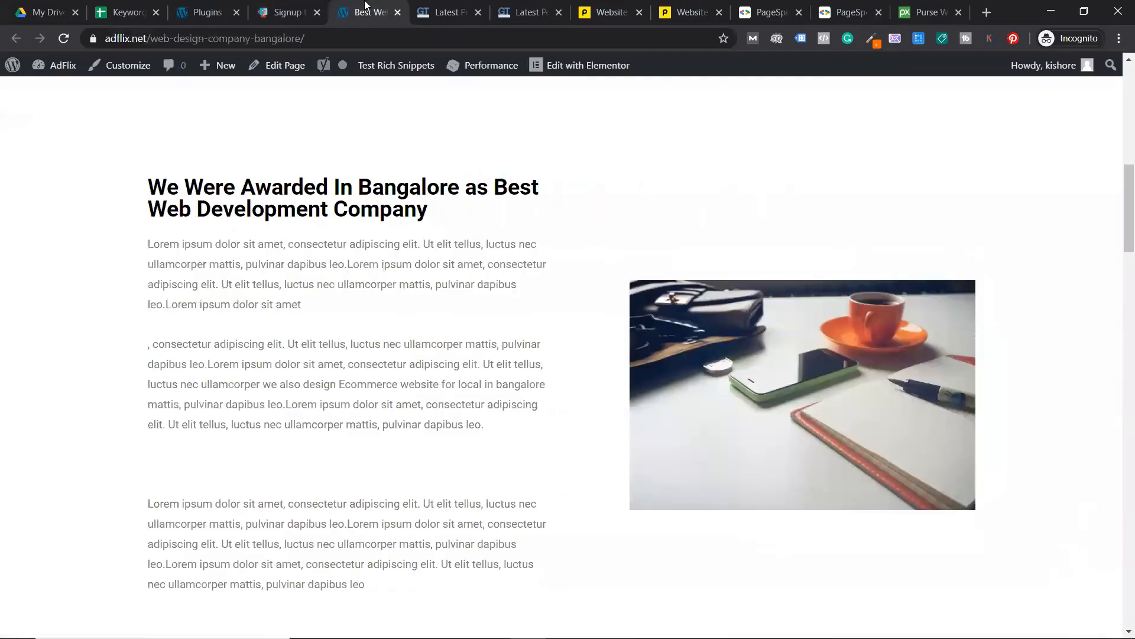
pyautogui.click(397, 13)
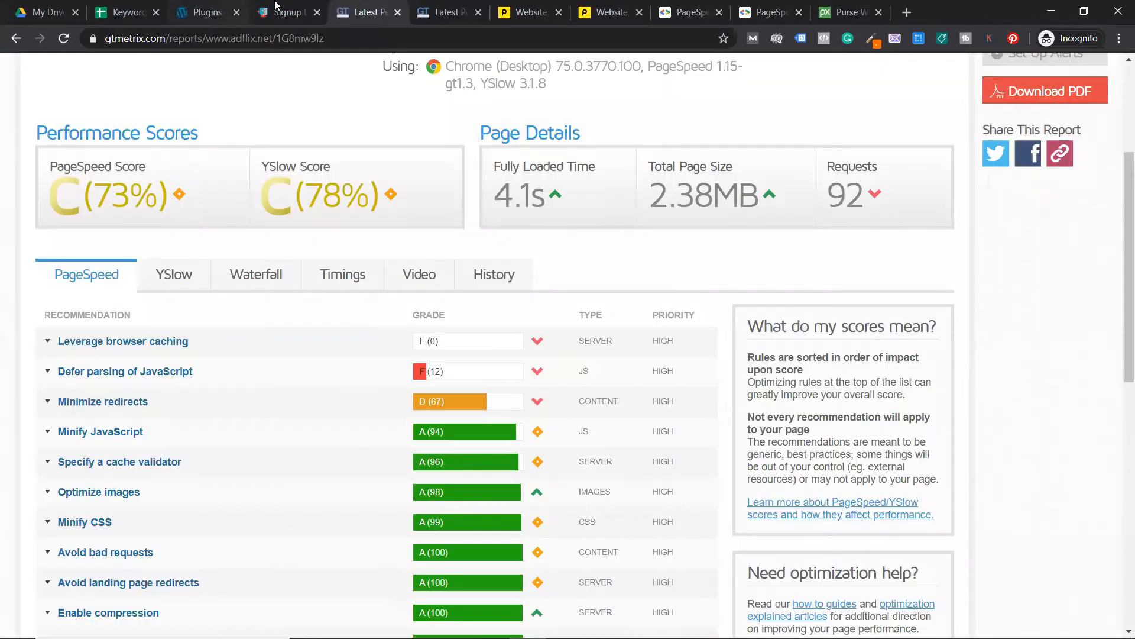
# Log in to the ShortPixel account to check its plans and image quota, and return to the installed plugins list.
pyautogui.click(291, 13)
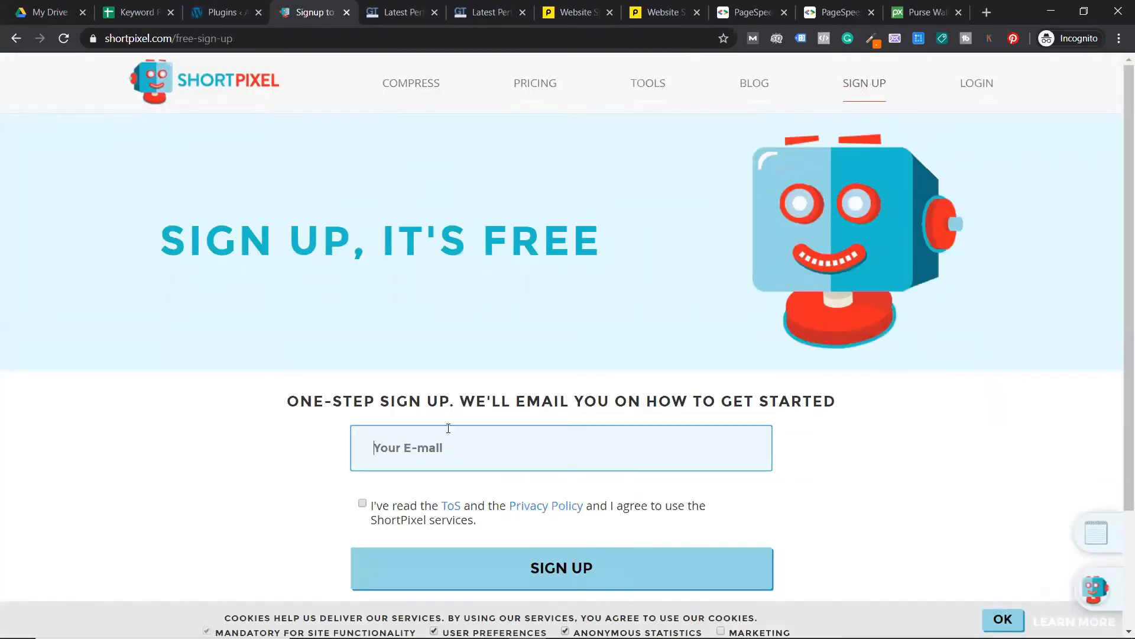
pyautogui.click(987, 80)
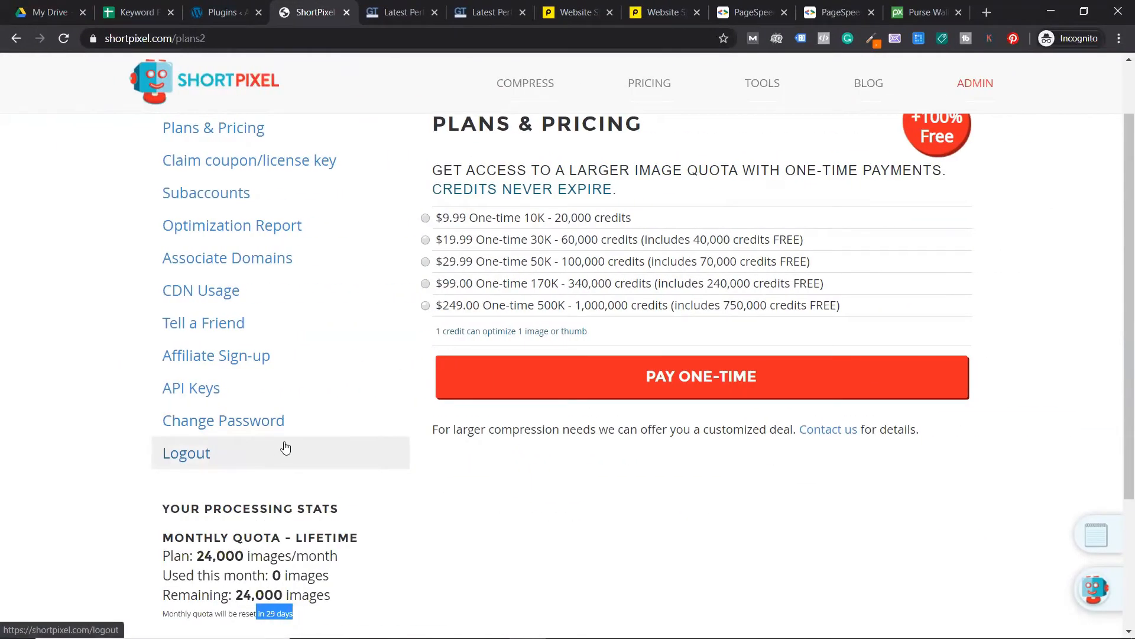
pyautogui.scroll(2, 302, 271)
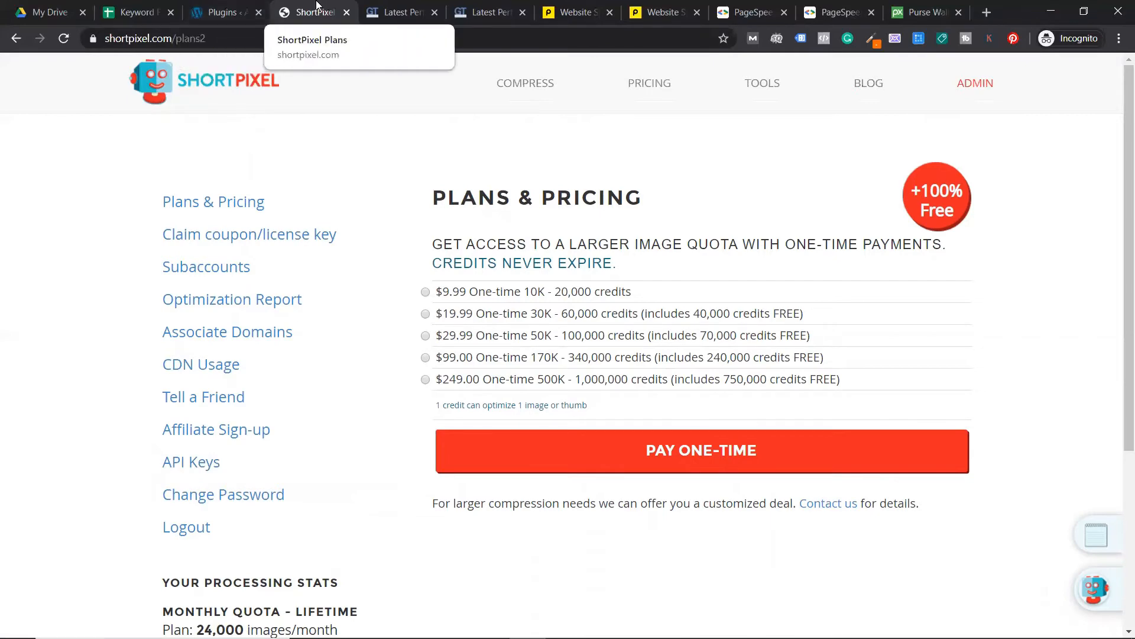
pyautogui.click(203, 7)
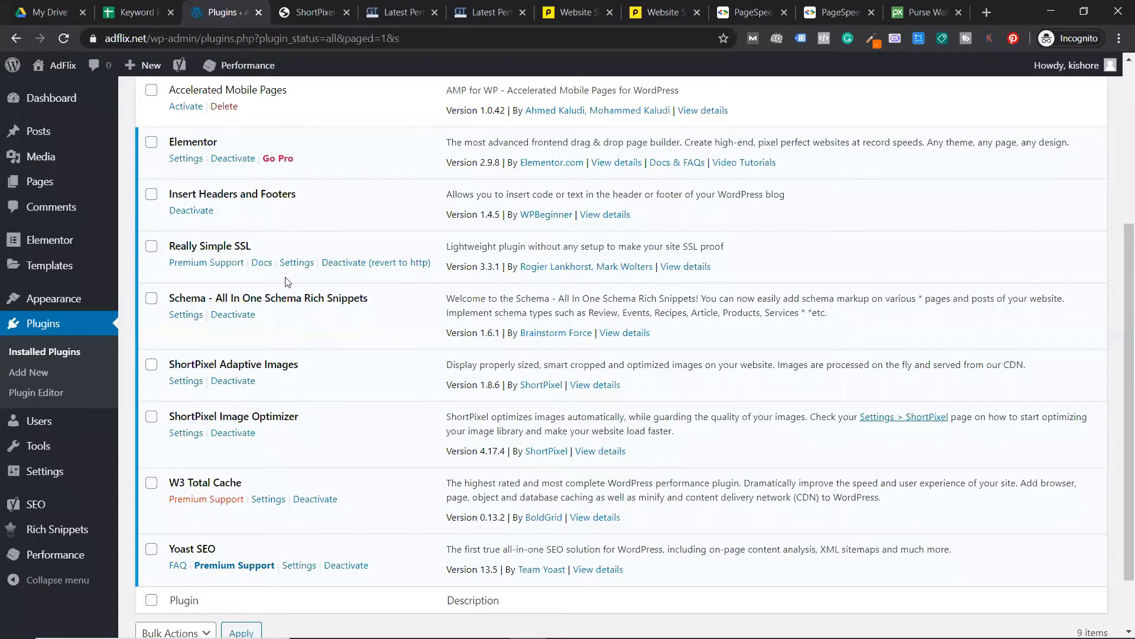
# Open the API keys page of the ShortPixel account and select the account's main API key.
pyautogui.scroll(3, 279, 560)
pyautogui.scroll(-5, 302, 421)
pyautogui.scroll(5, 302, 421)
pyautogui.click(314, 7)
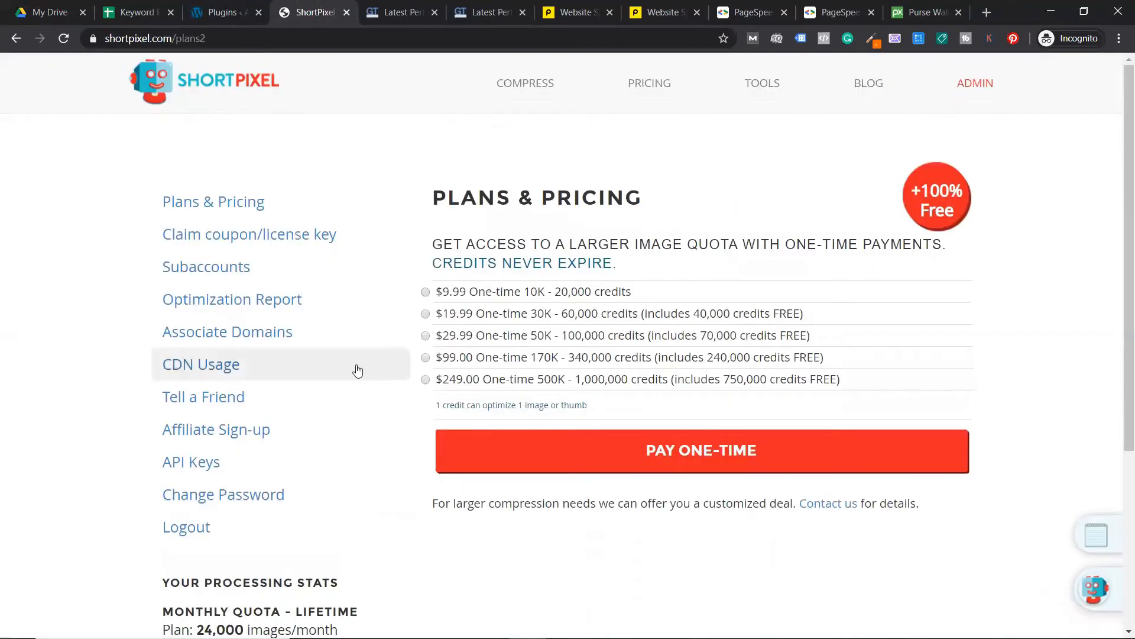
pyautogui.click(211, 460)
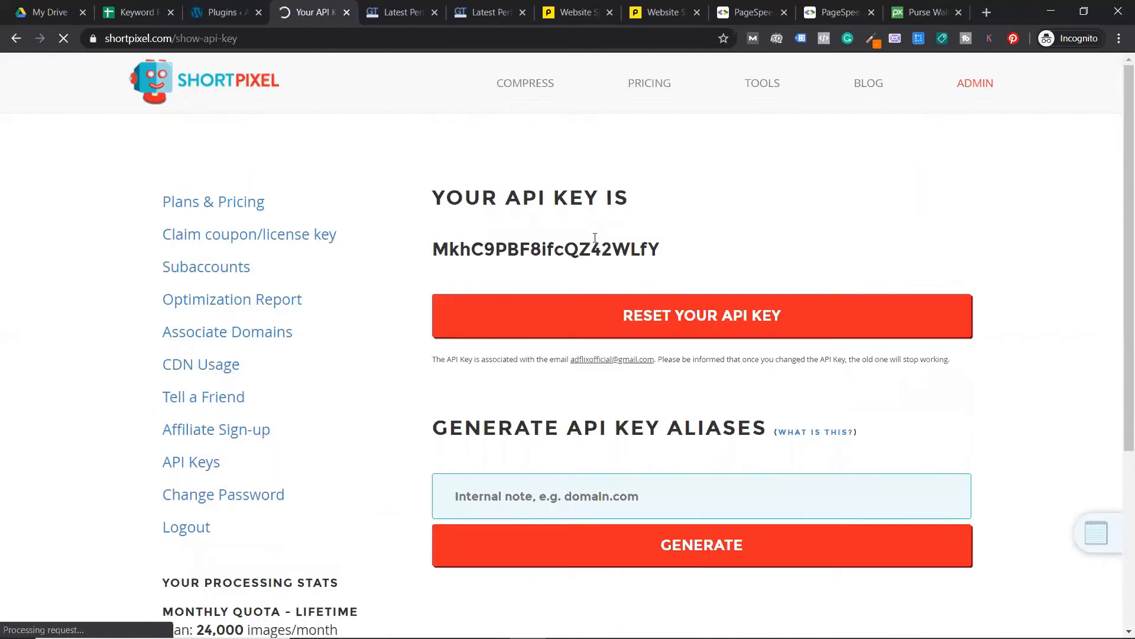
pyautogui.doubleClick(581, 245)
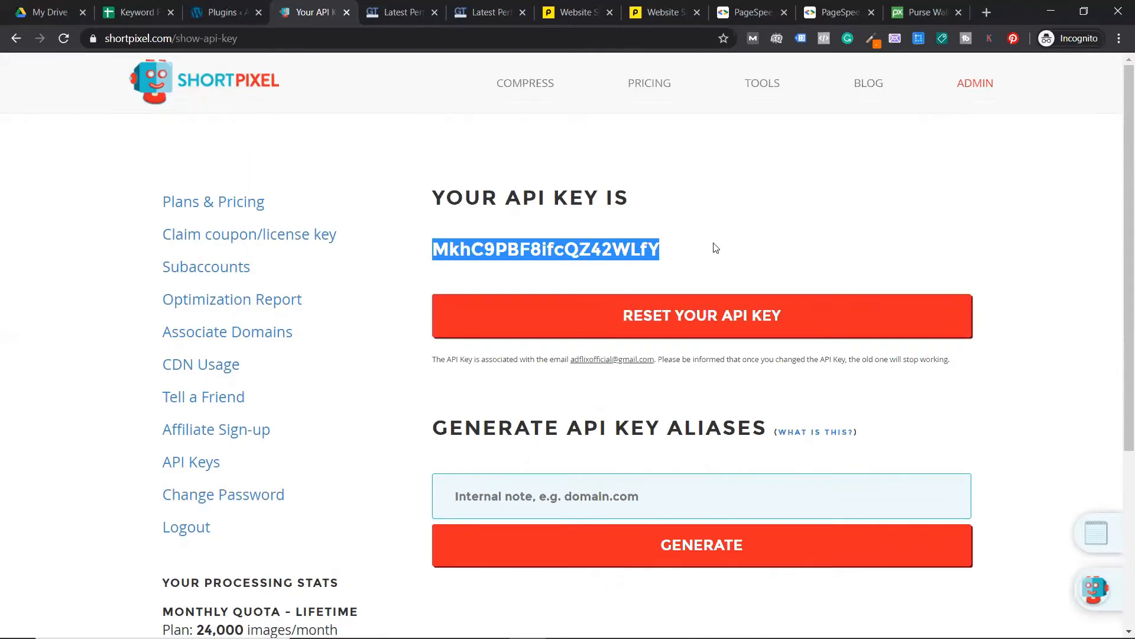
# Generate an API key alias with the internal note adflix.net and copy the alias.
pyautogui.scroll(-3, 715, 252)
pyautogui.scroll(2, 608, 402)
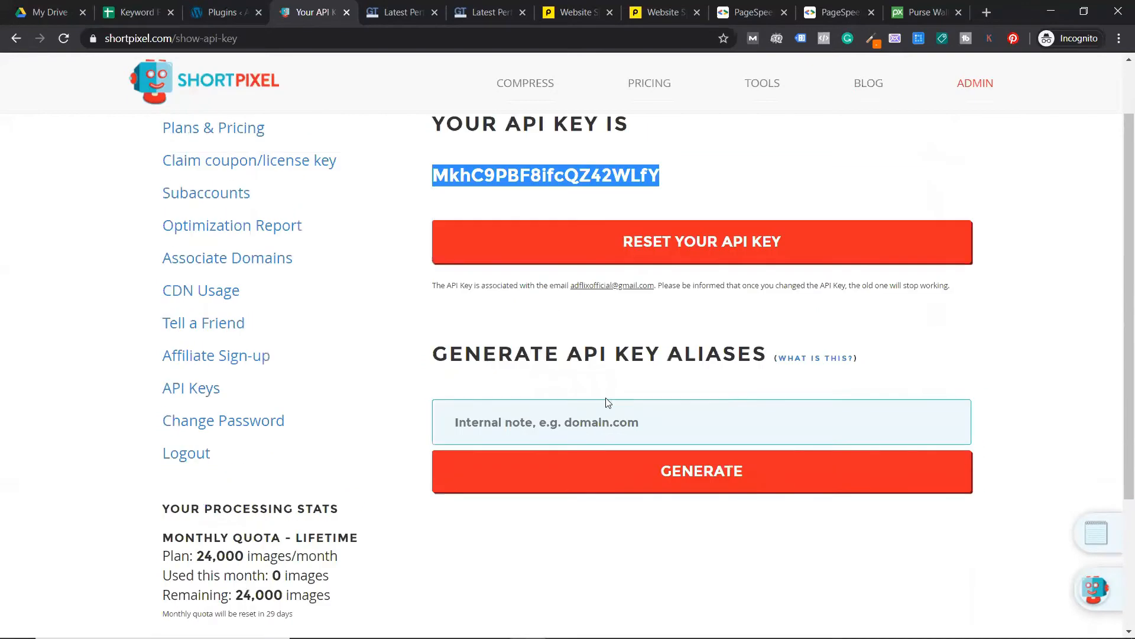
pyautogui.click(584, 424)
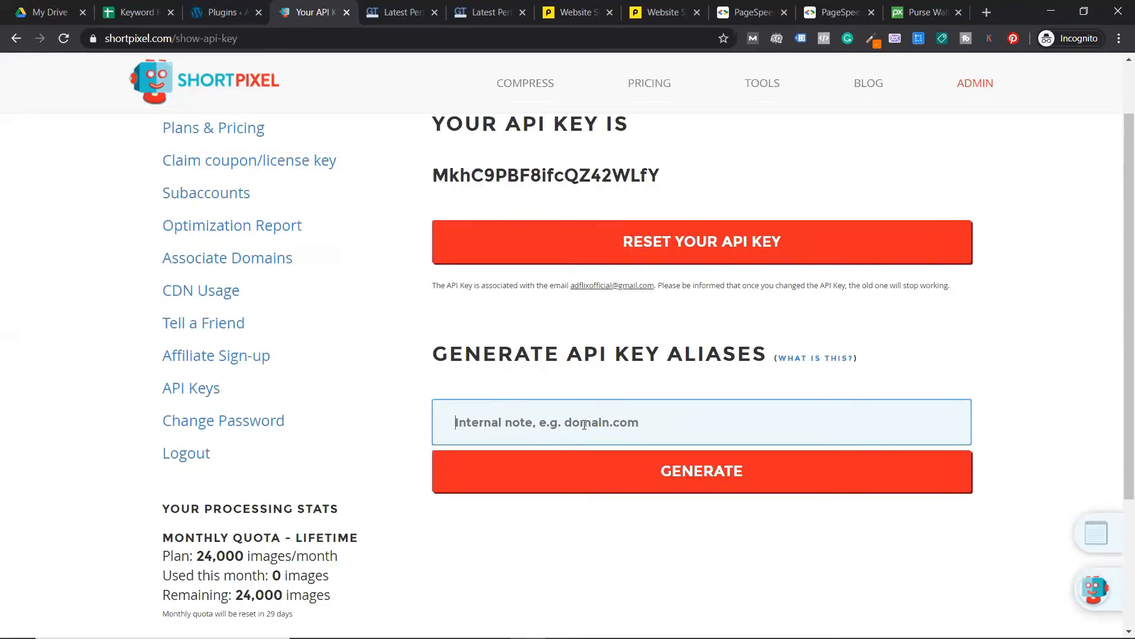
pyautogui.write('adfli')
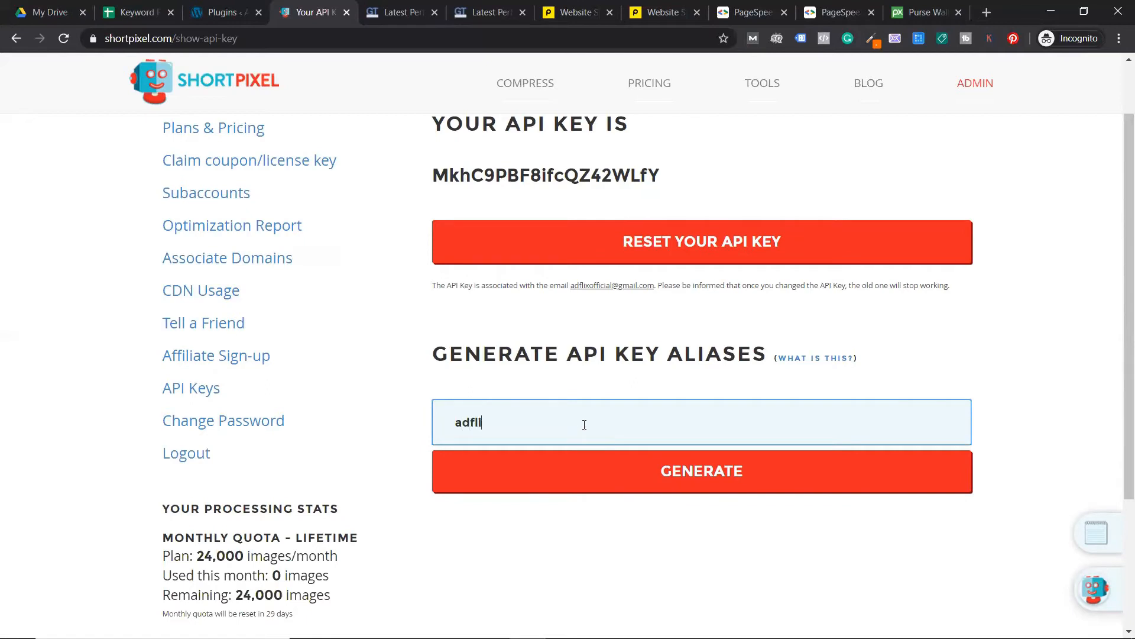
pyautogui.write('x.net')
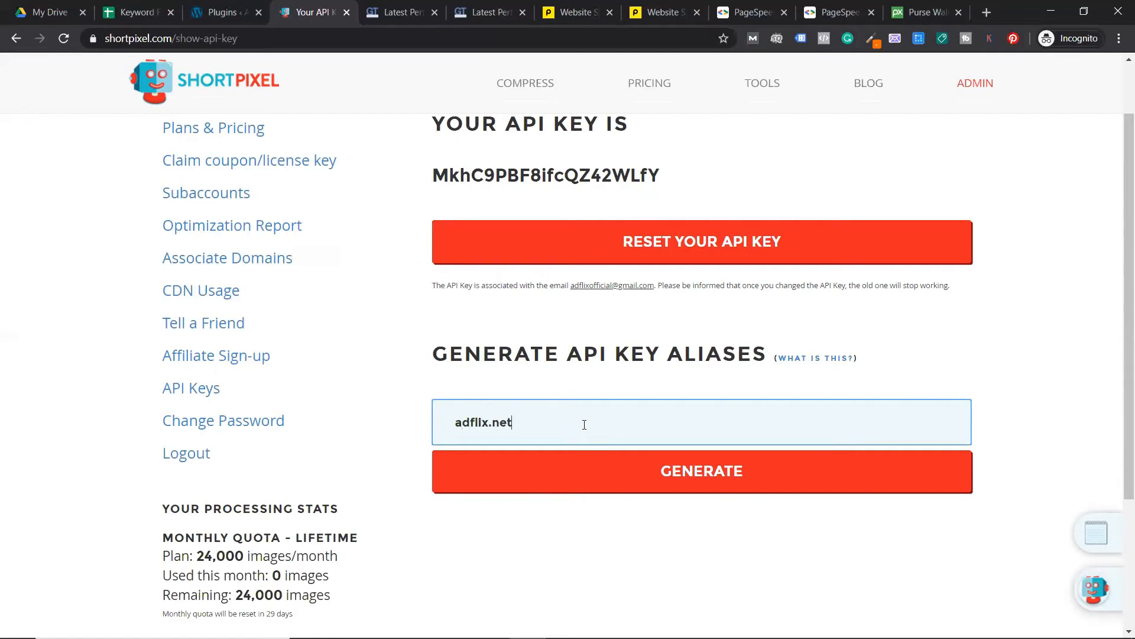
pyautogui.click(628, 471)
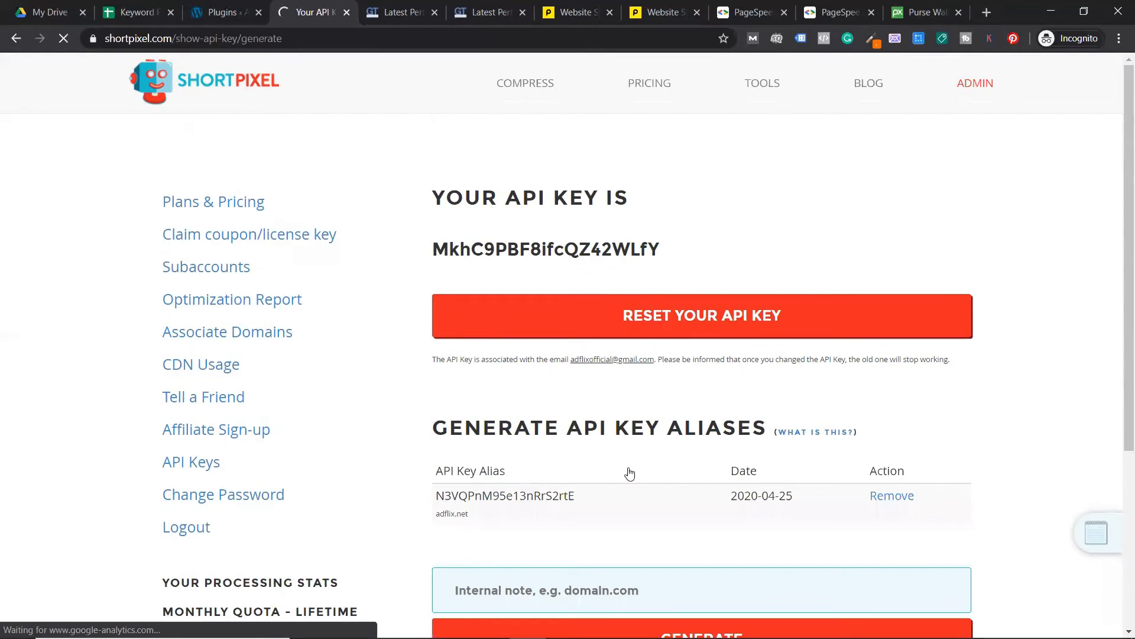
pyautogui.doubleClick(530, 420)
pyautogui.hotkey('ctrl', 'c')
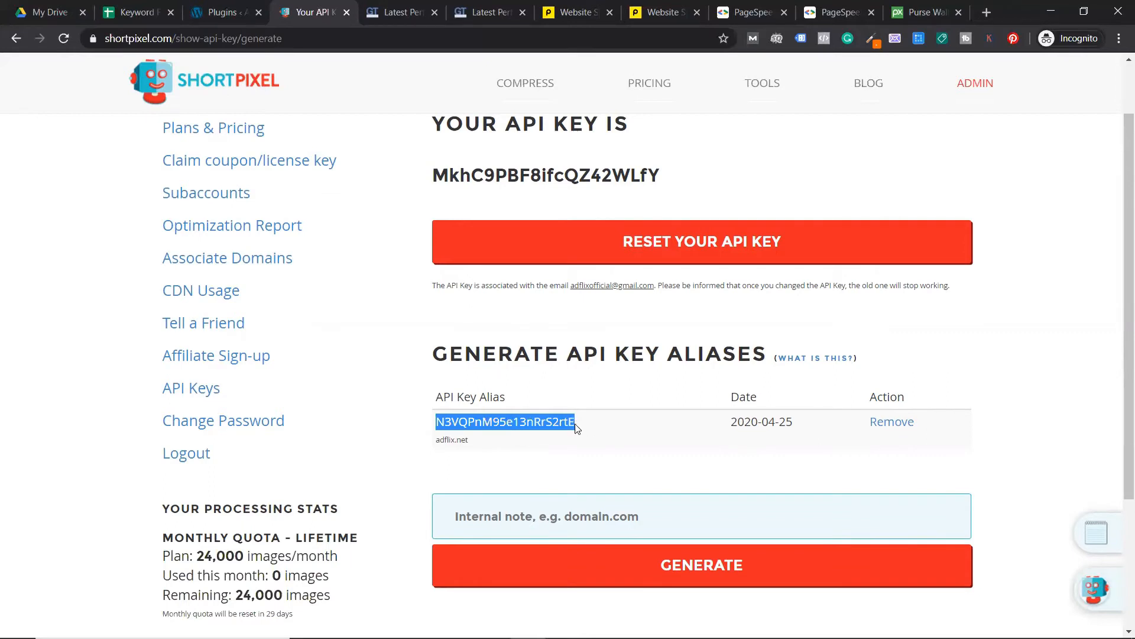
# Open the ShortPixel settings in WordPress, paste the copied API key and validate it.
pyautogui.click(225, 12)
pyautogui.scroll(-2, 299, 380)
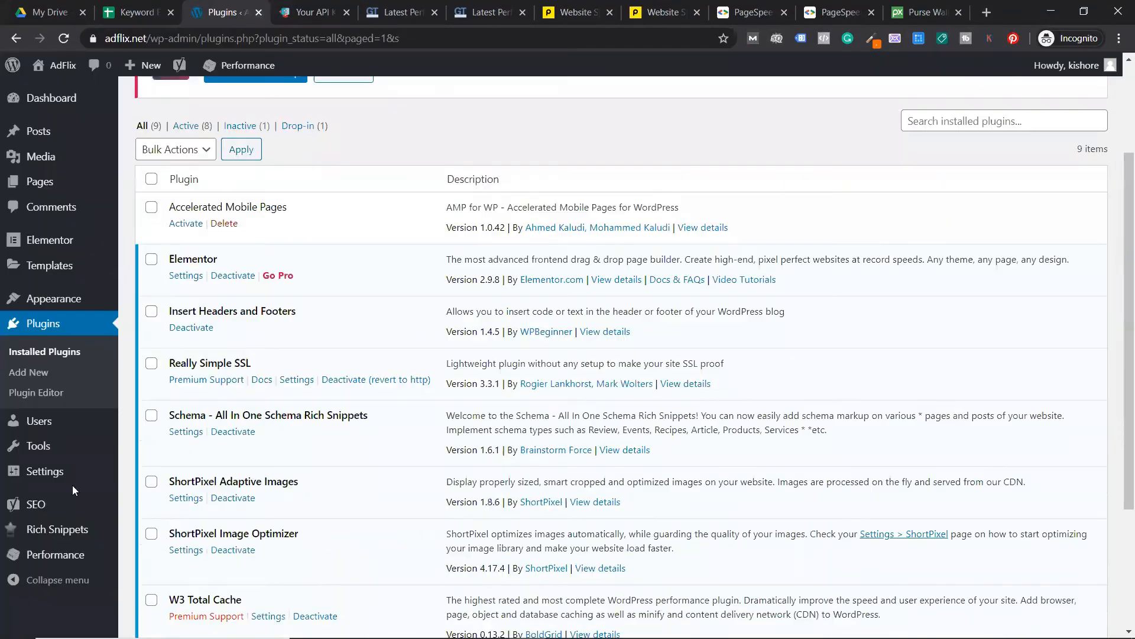
pyautogui.moveTo(53, 473)
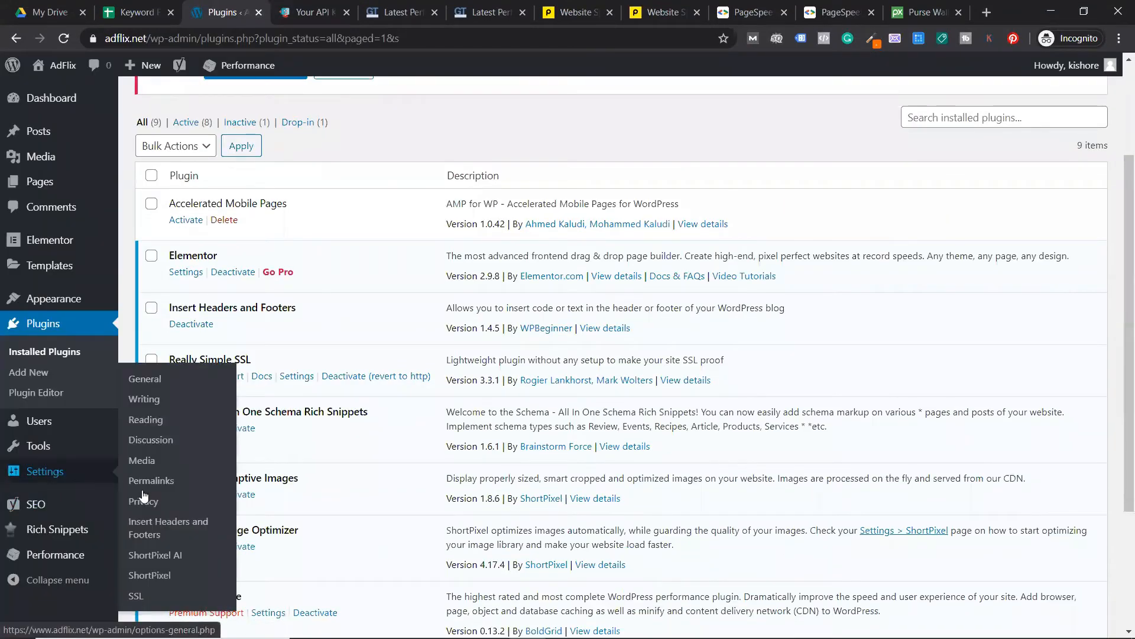
pyautogui.click(148, 575)
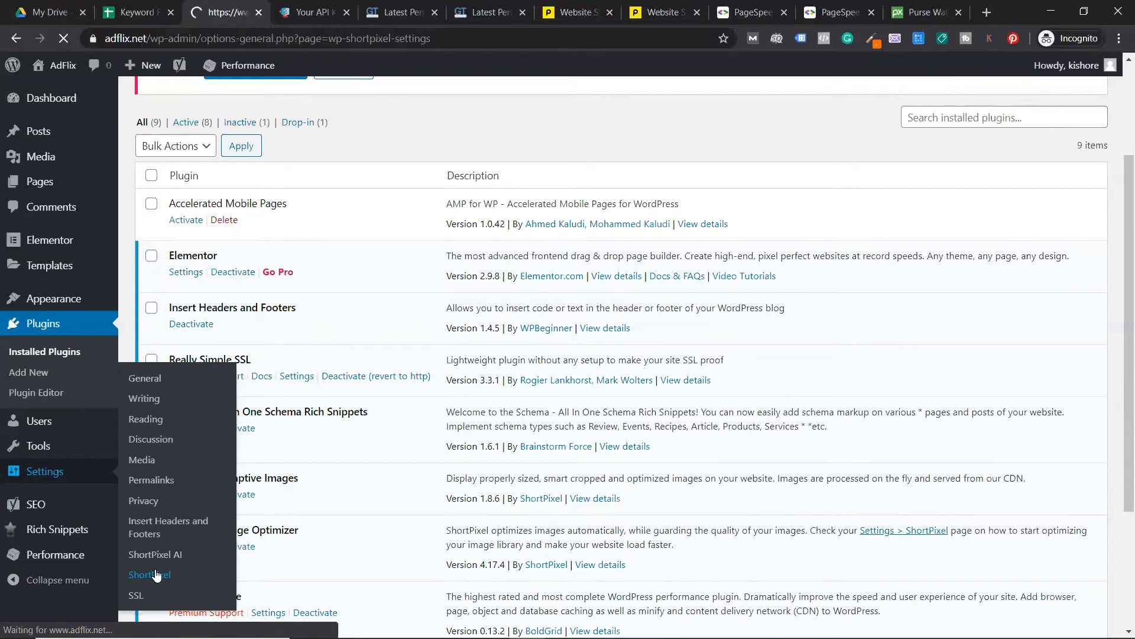
pyautogui.scroll(-3, 376, 482)
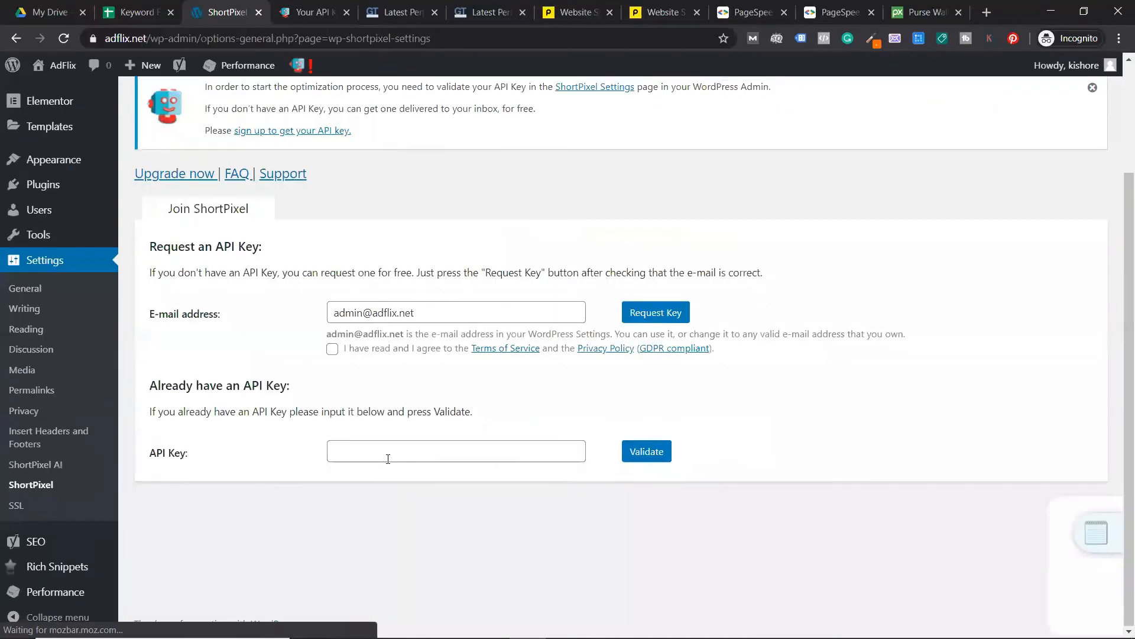
pyautogui.click(388, 459)
pyautogui.hotkey('ctrl', 'v')
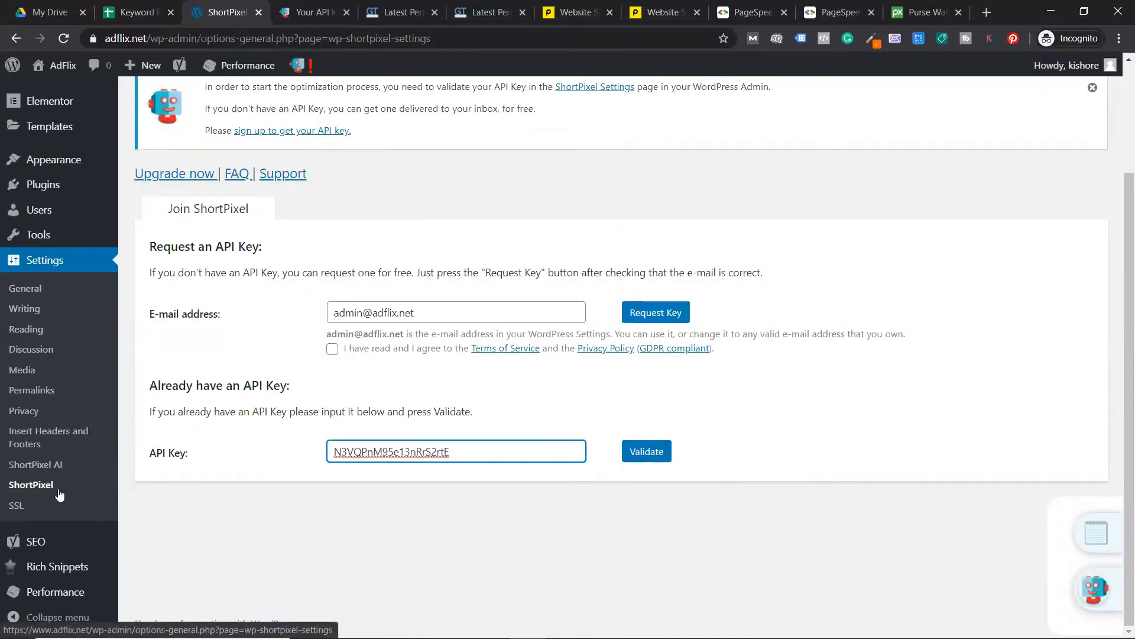
pyautogui.click(646, 458)
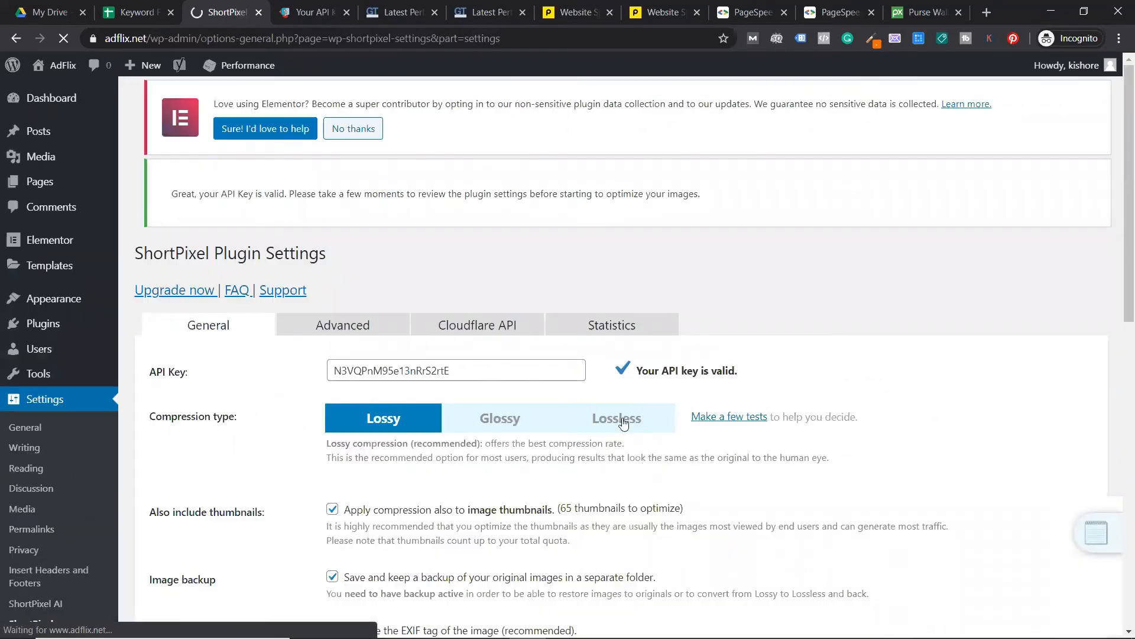
# Try the Glossy and Lossless compression types to compare their descriptions, and set the compression type back to Lossy.
pyautogui.scroll(-1, 387, 378)
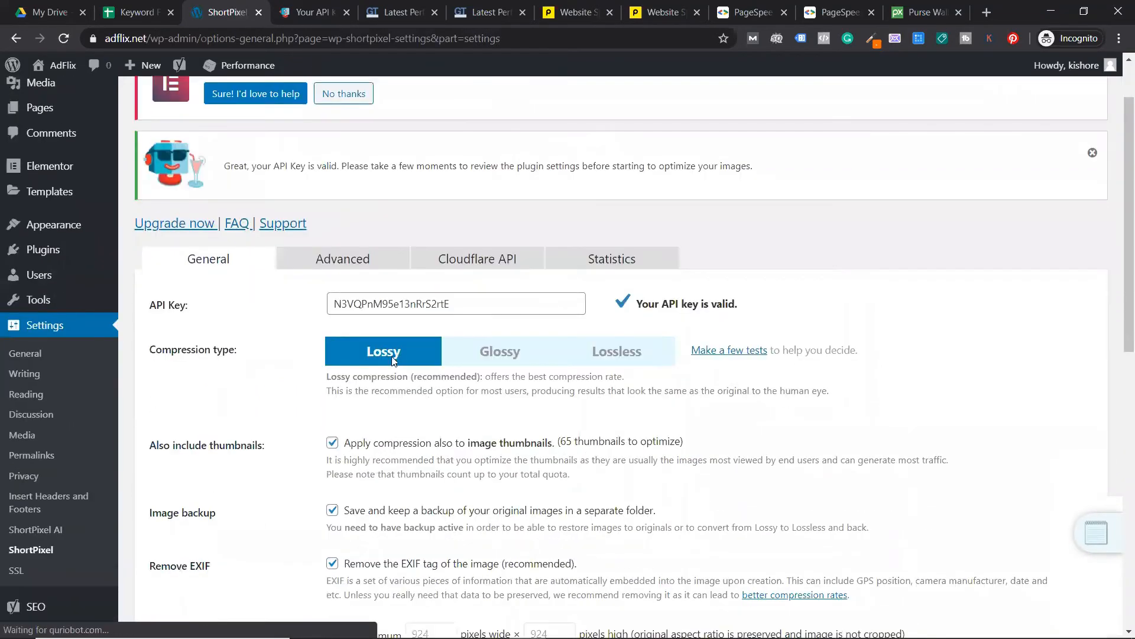
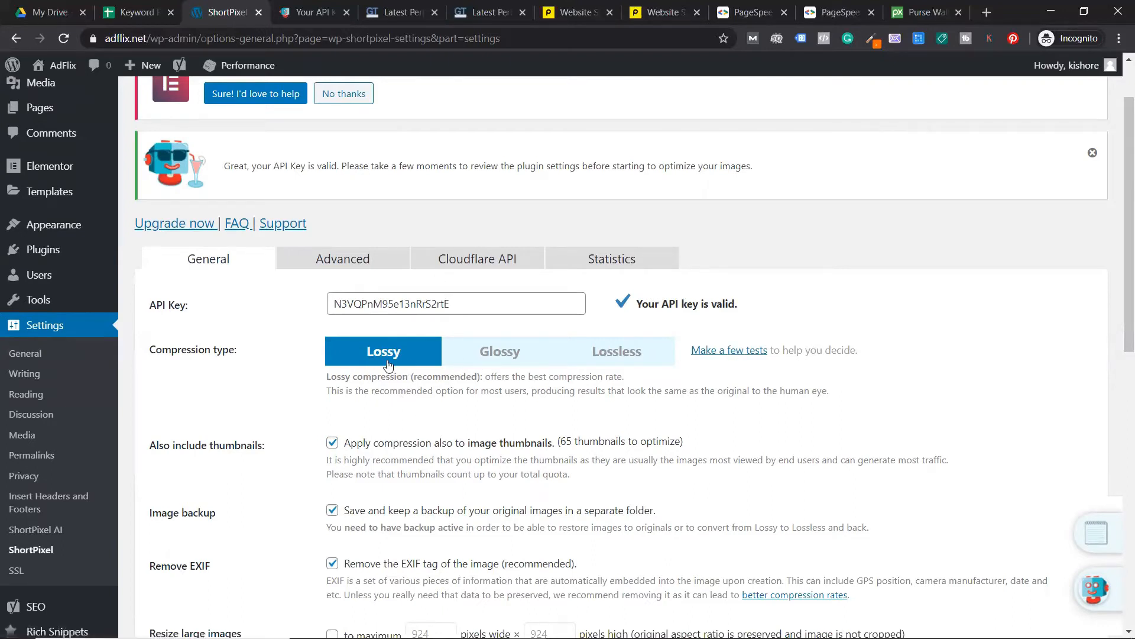
pyautogui.click(550, 354)
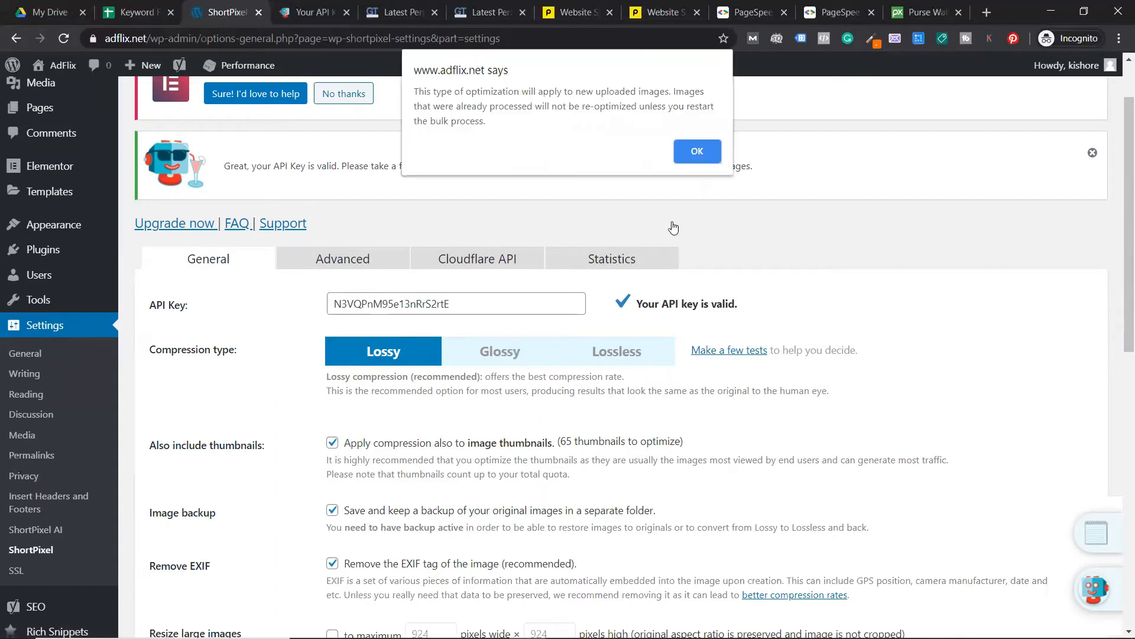
pyautogui.click(705, 137)
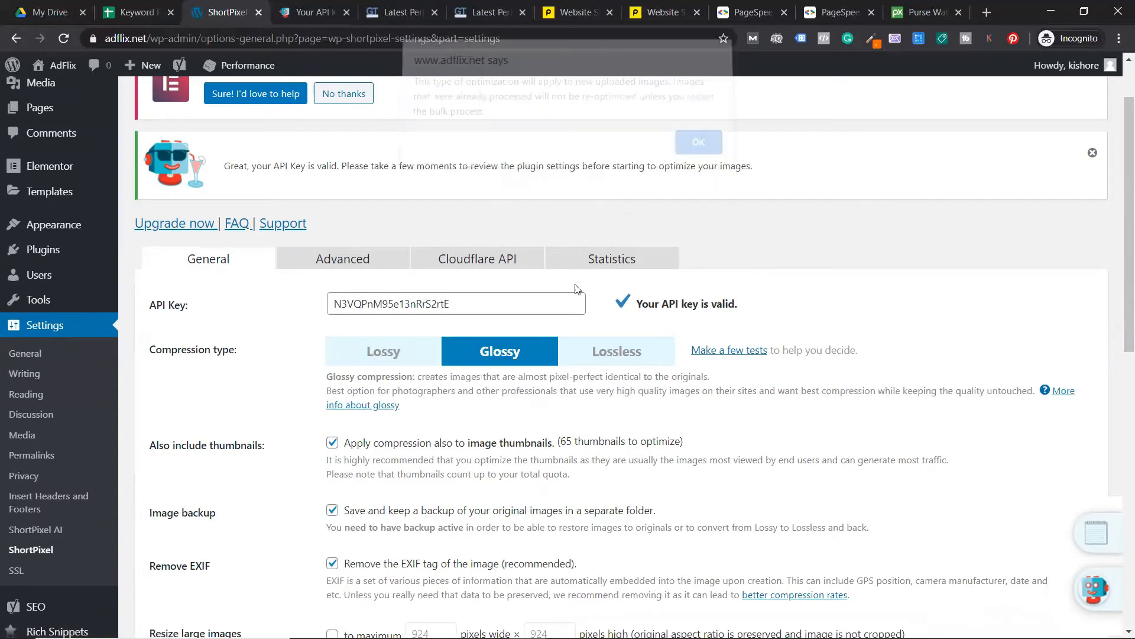
pyautogui.click(587, 354)
pyautogui.moveTo(448, 377); pyautogui.dragTo(1058, 394)
pyautogui.click(568, 377)
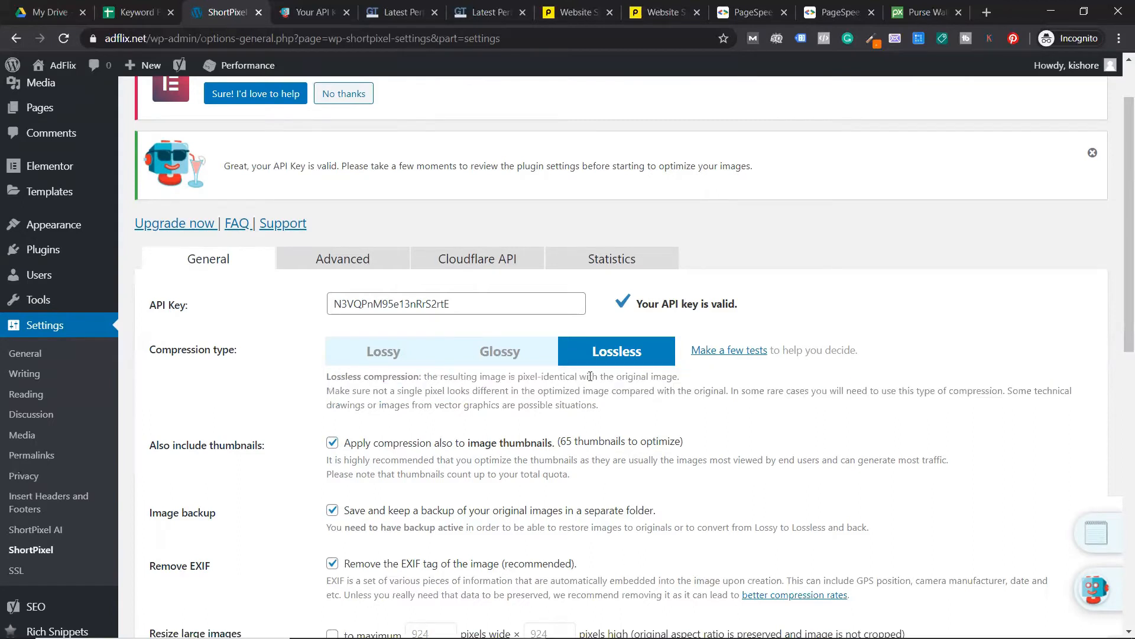
pyautogui.moveTo(676, 375); pyautogui.dragTo(587, 377)
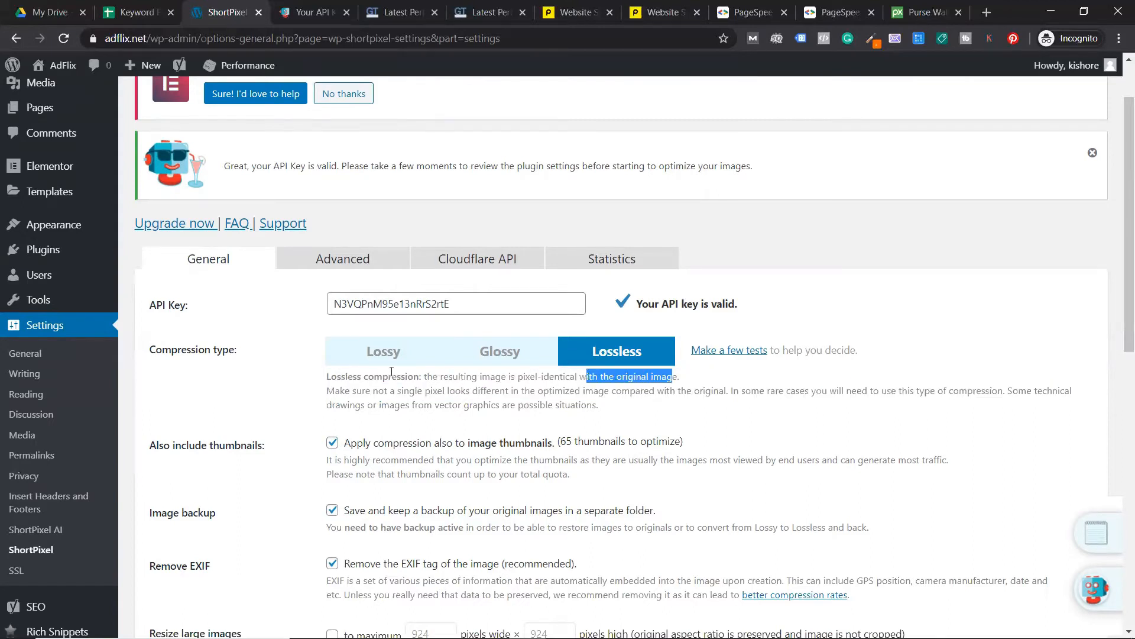
pyautogui.click(409, 359)
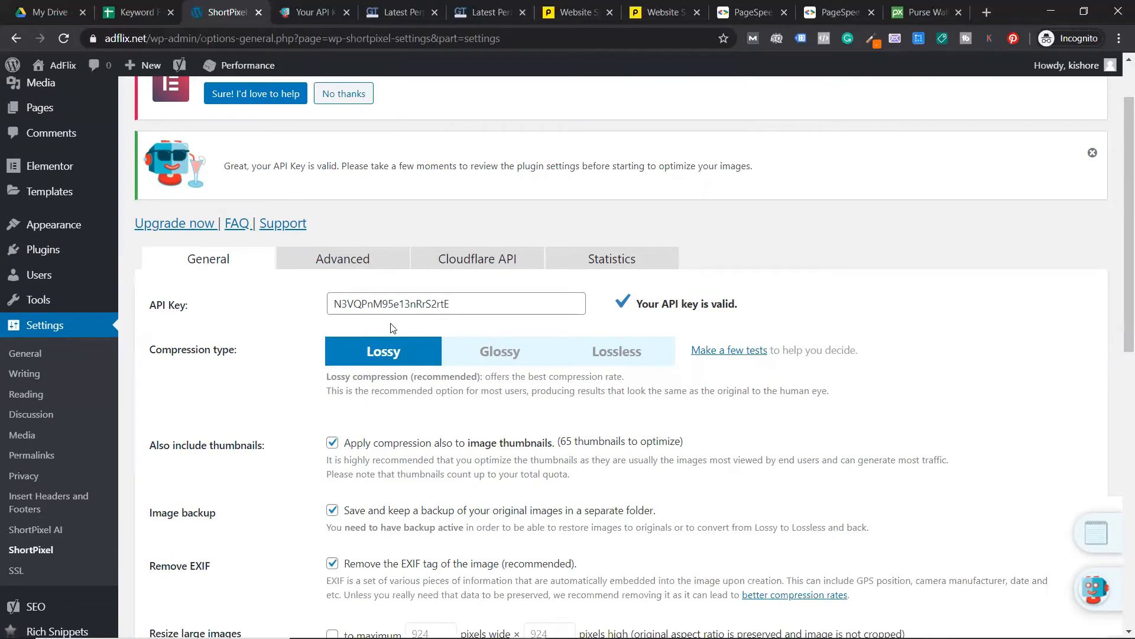
# Save the ShortPixel general settings and continue to the bulk image optimization page.
pyautogui.scroll(-1, 392, 328)
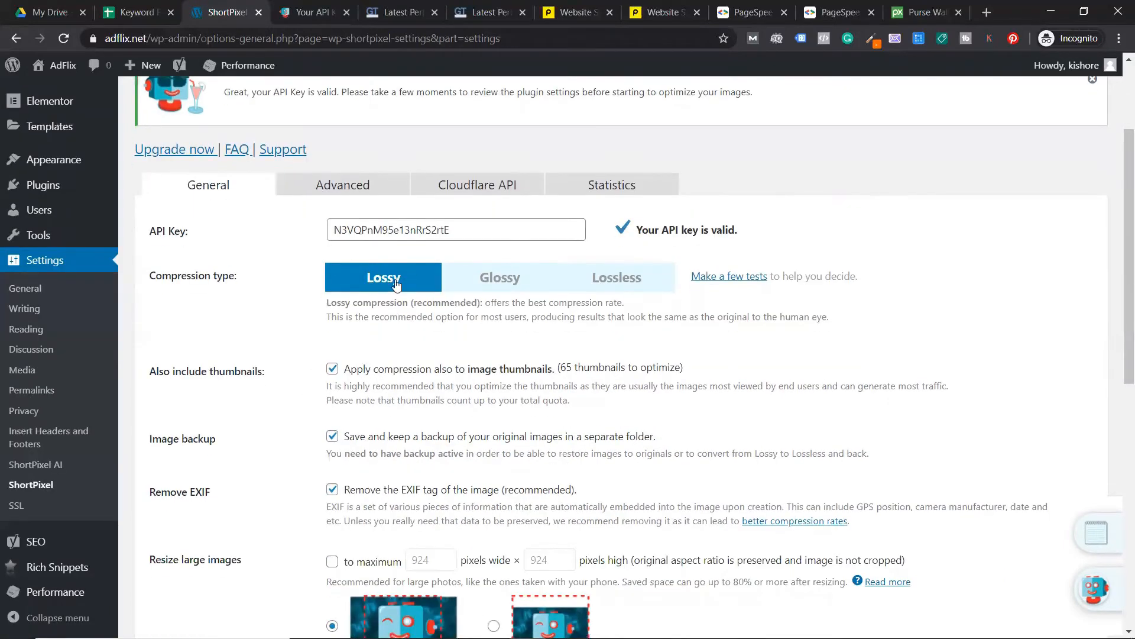
pyautogui.scroll(-4, 415, 325)
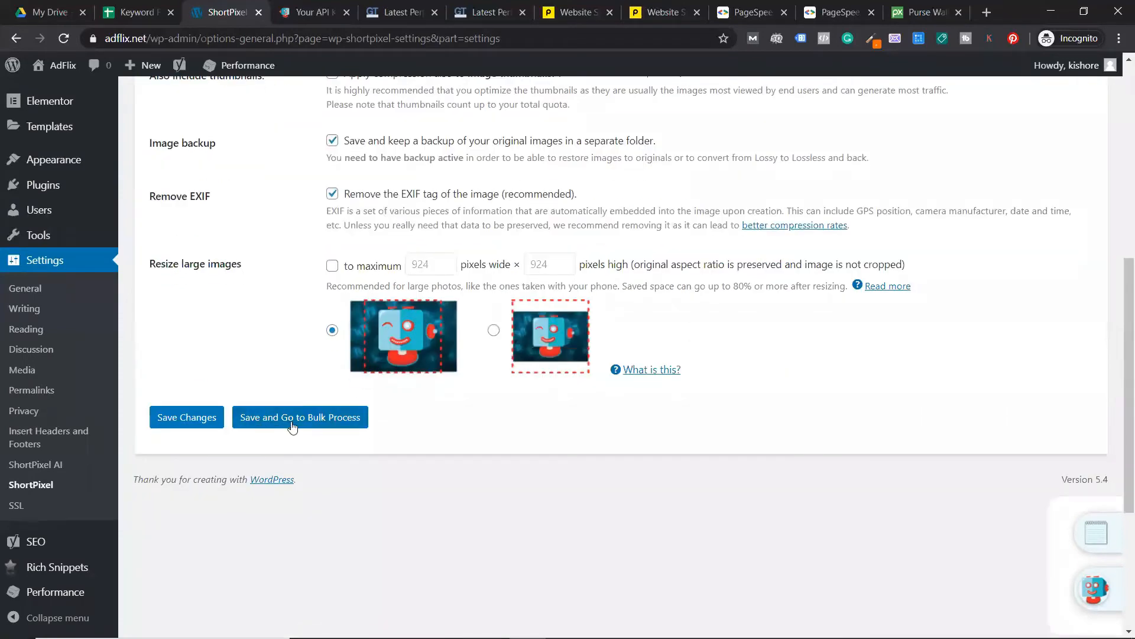
pyautogui.click(320, 424)
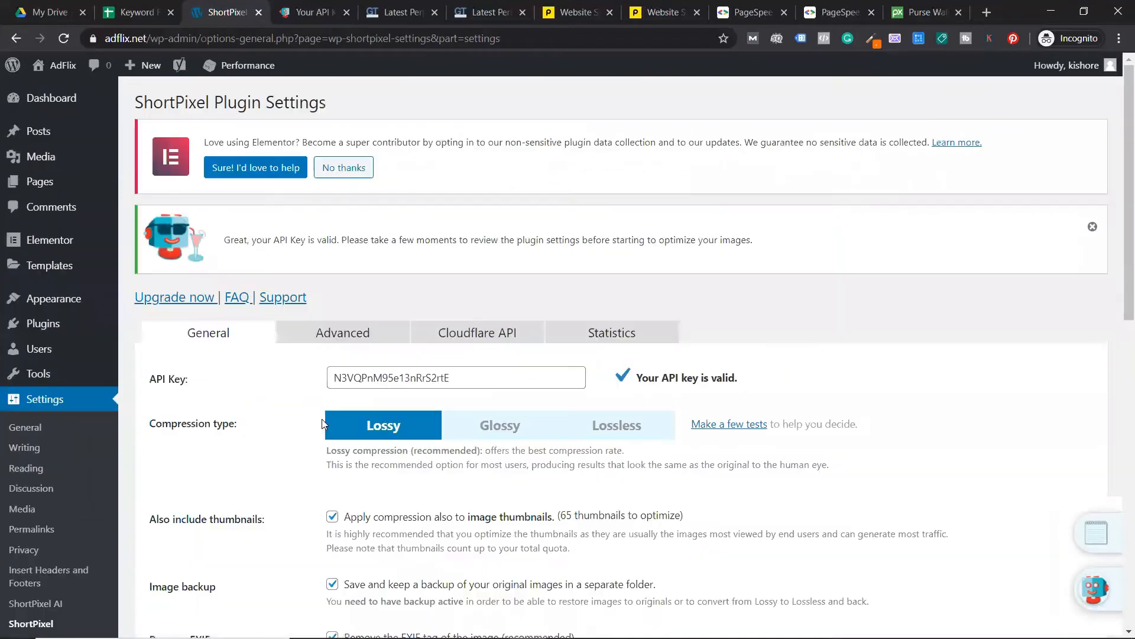
pyautogui.scroll(-1, 426, 496)
pyautogui.scroll(-1, 426, 497)
pyautogui.moveTo(556, 441); pyautogui.dragTo(734, 449)
pyautogui.click(734, 450)
pyautogui.scroll(-5, 390, 480)
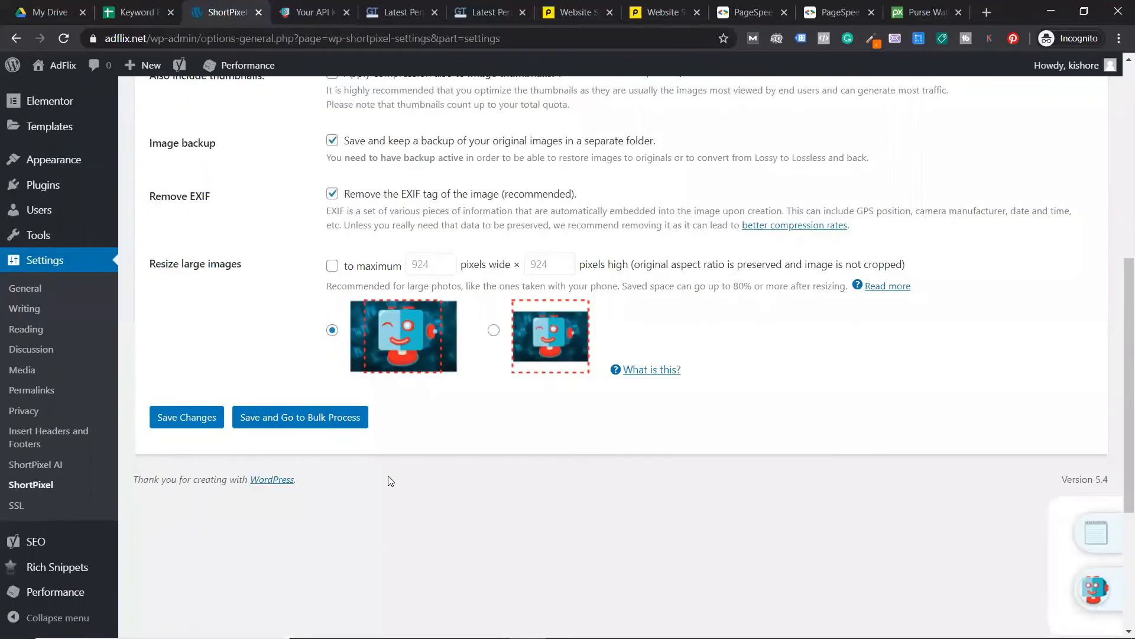
pyautogui.click(305, 418)
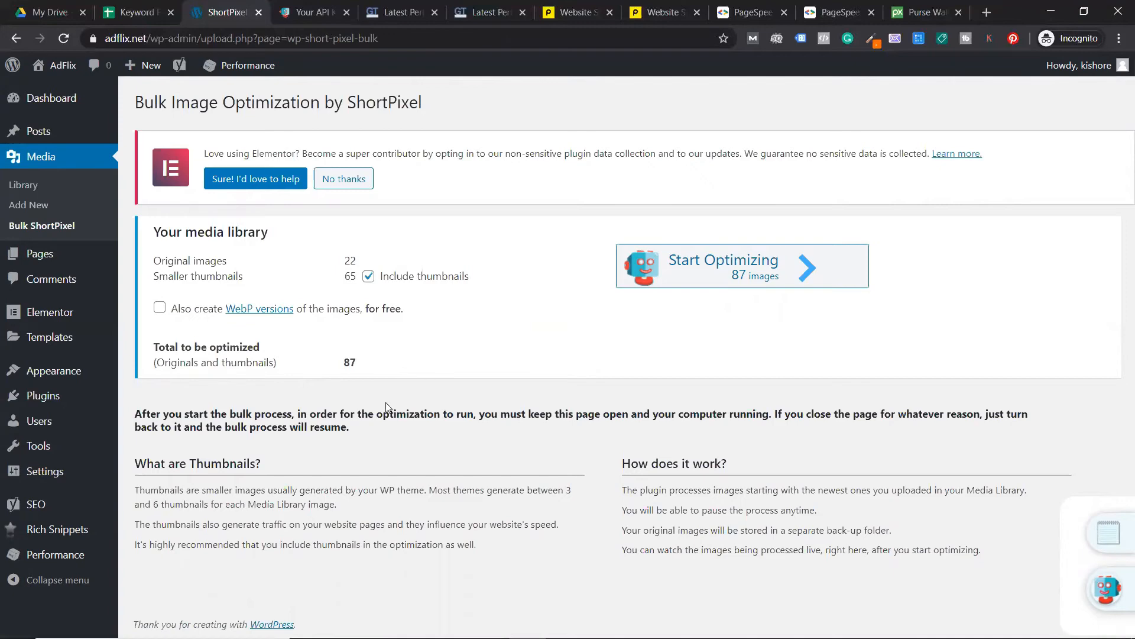
# Start the bulk optimization of the media library images, including their thumbnails.
pyautogui.click(681, 285)
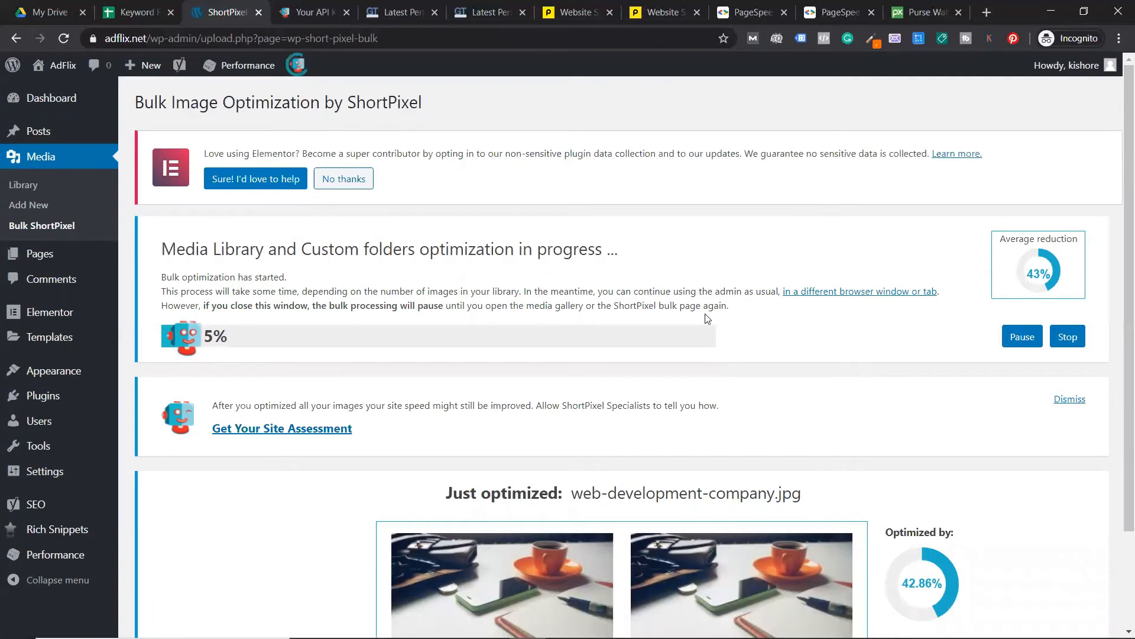
pyautogui.scroll(-3, 717, 317)
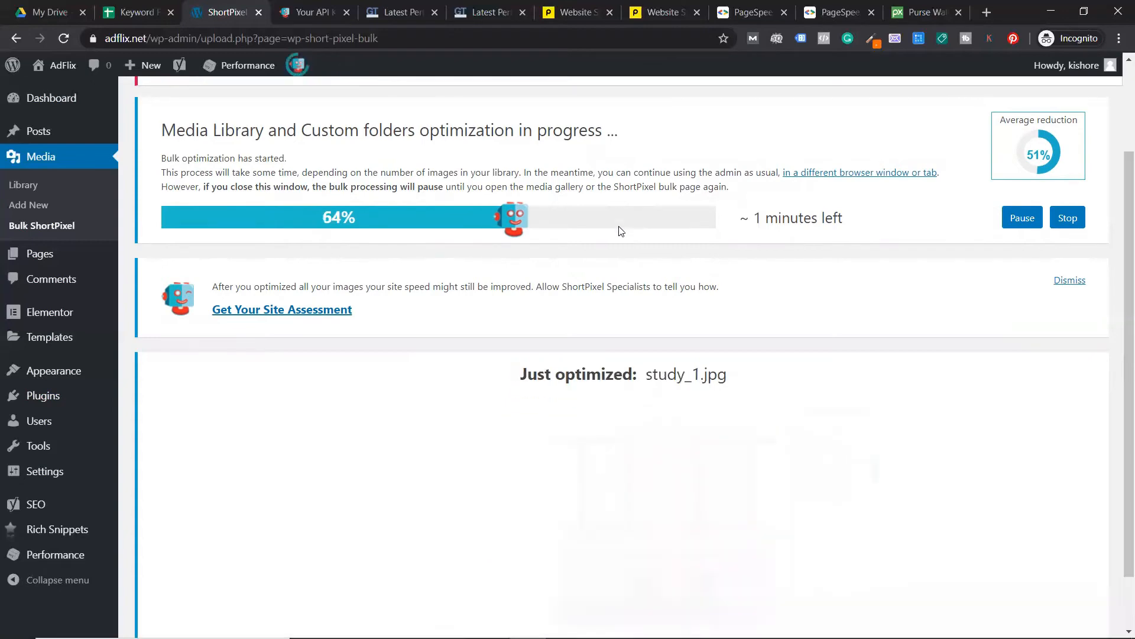
# Close the ShortPixel account page and return to the bulk optimization progress in WordPress.
pyautogui.click(331, 11)
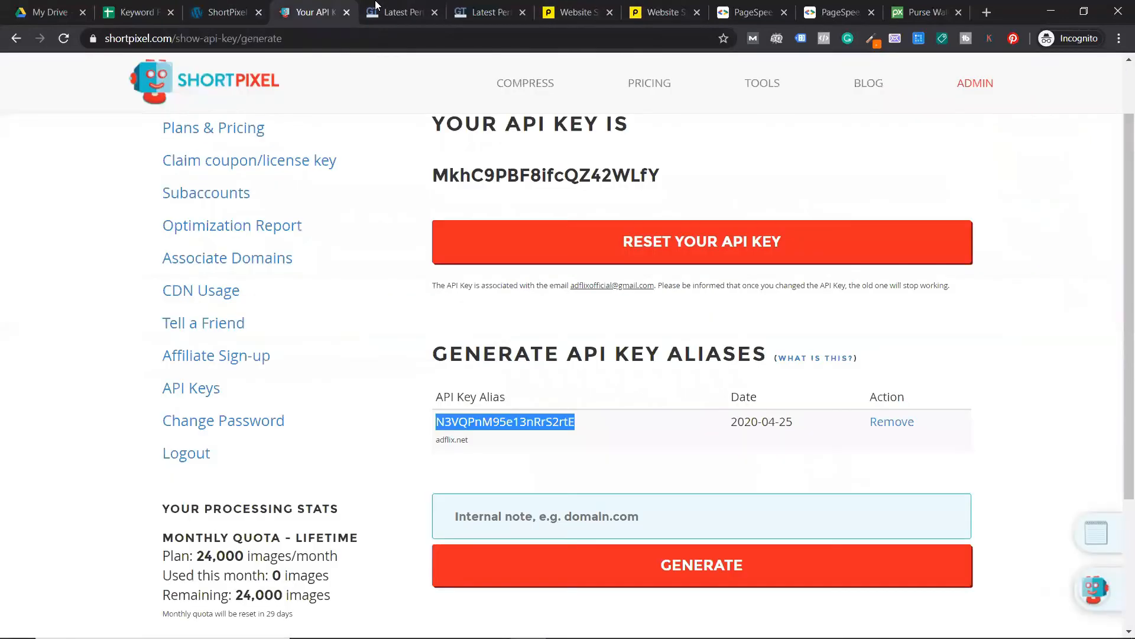
pyautogui.click(347, 13)
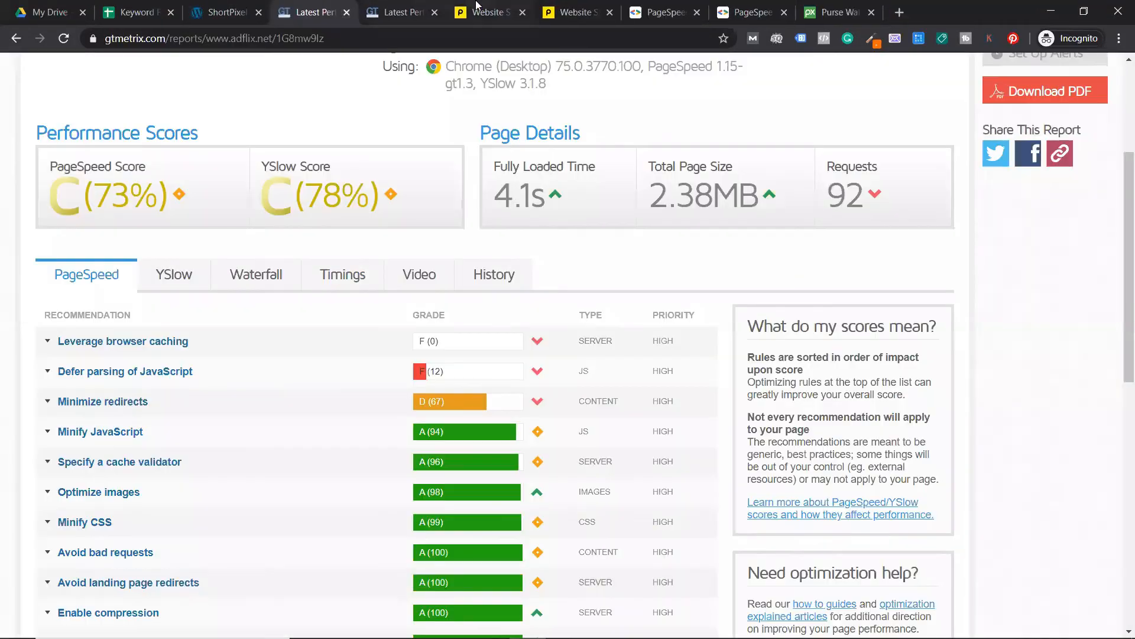
pyautogui.click(230, 12)
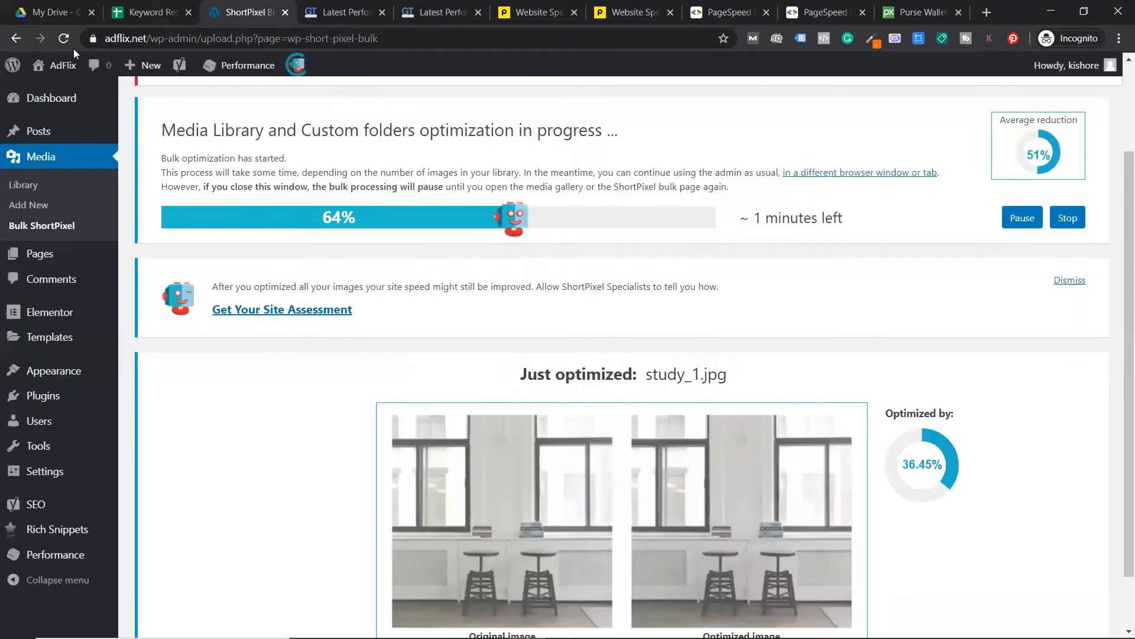
# Open the live AdFlix site in a new browser tab and view its Bangalore web design company page.
pyautogui.moveTo(60, 65)
pyautogui.rightClick(58, 92)
pyautogui.click(88, 98)
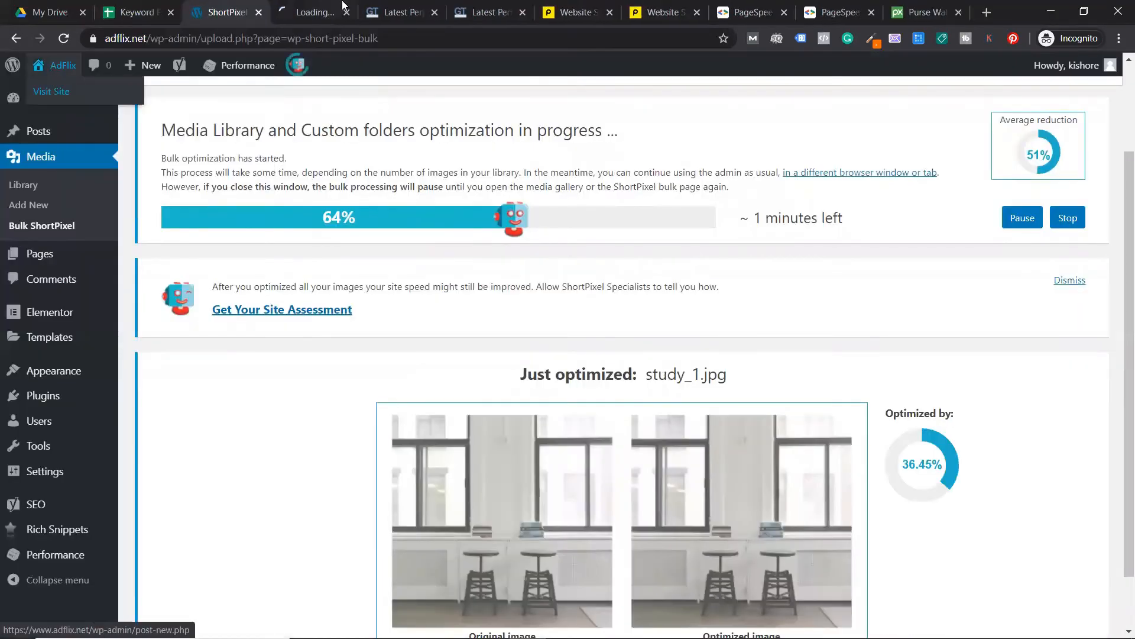
pyautogui.click(314, 12)
pyautogui.click(251, 11)
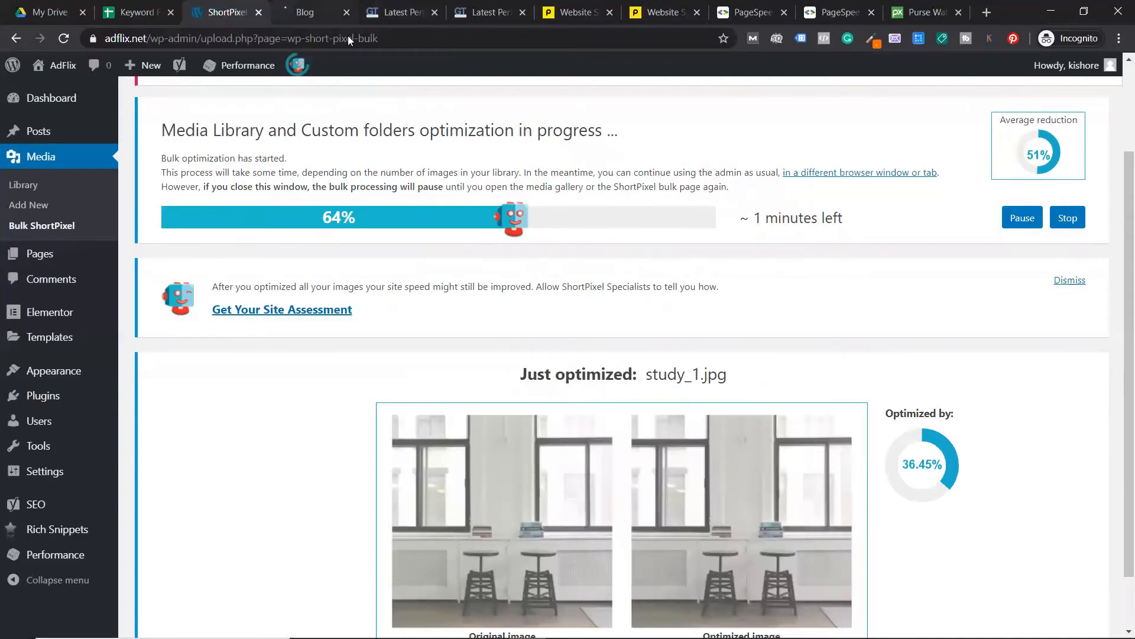
pyautogui.click(313, 12)
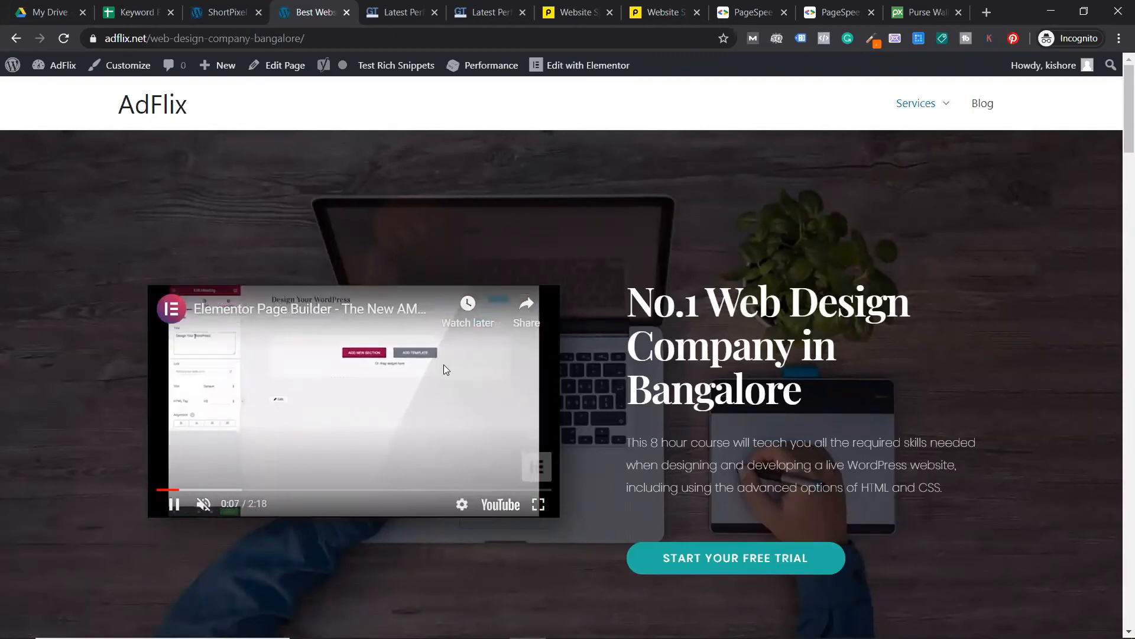
# Pause the hero video and look through the Bangalore web design page down to the footer and back.
pyautogui.click(174, 504)
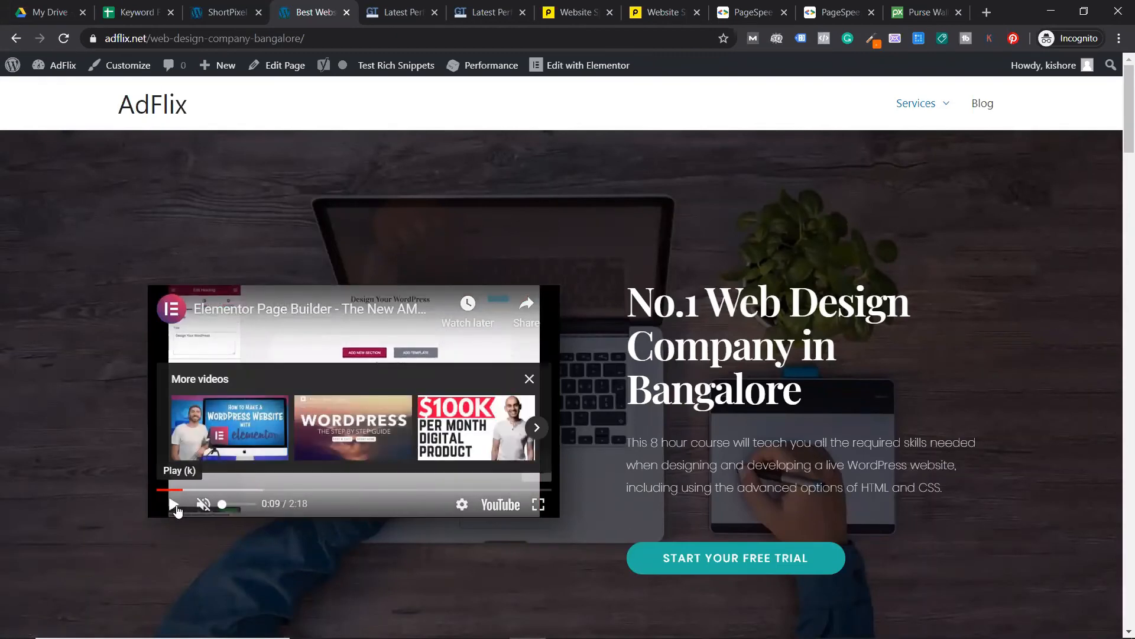
pyautogui.click(527, 381)
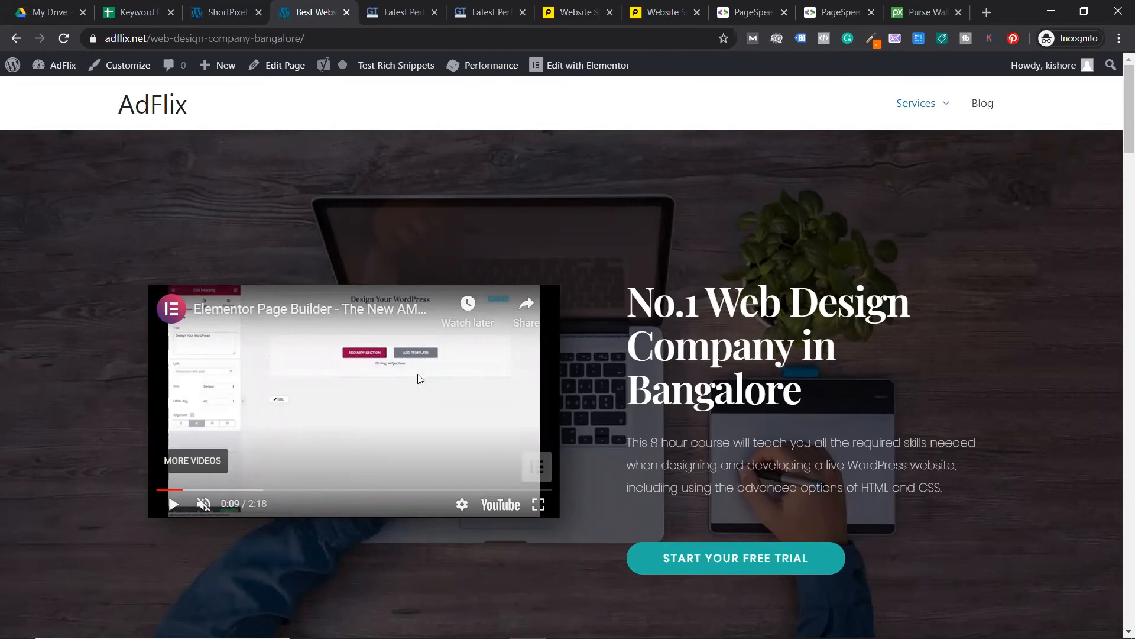
pyautogui.scroll(-6, 467, 367)
pyautogui.scroll(6, 449, 384)
pyautogui.scroll(-4, 305, 407)
pyautogui.scroll(-20, 305, 407)
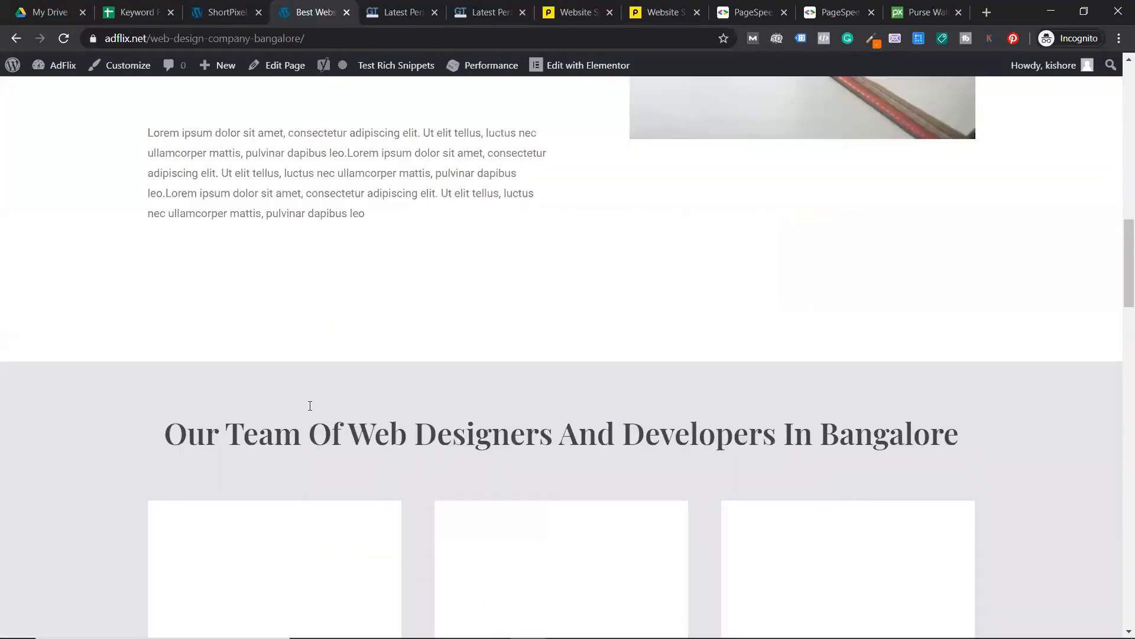
pyautogui.scroll(14, 315, 410)
pyautogui.scroll(-10, 349, 412)
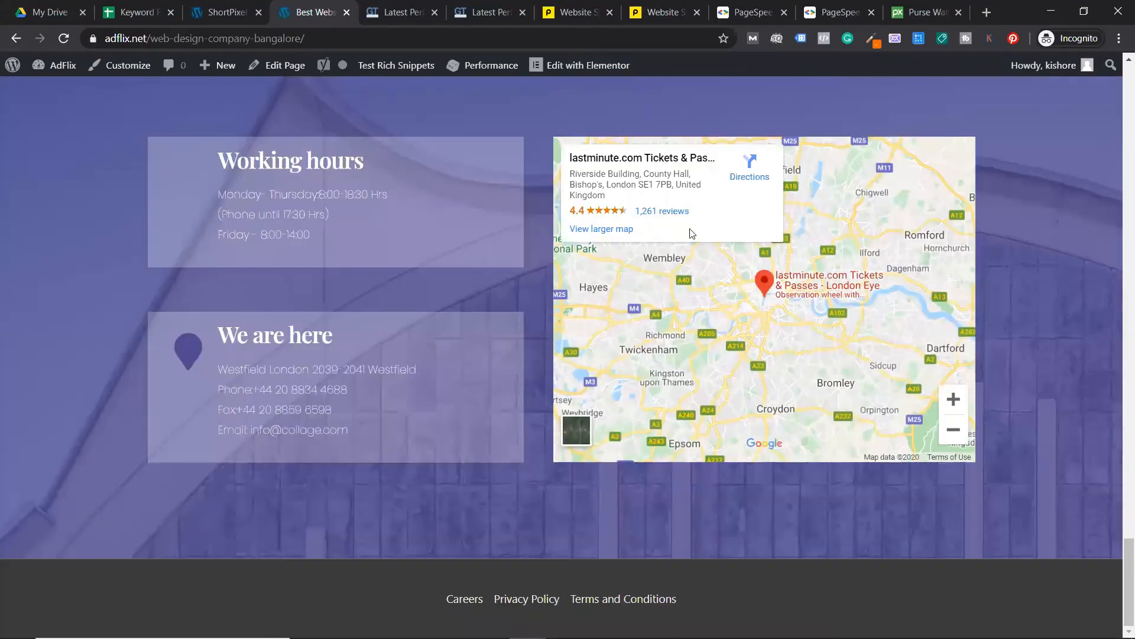
pyautogui.scroll(5, 351, 293)
pyautogui.scroll(18, 350, 290)
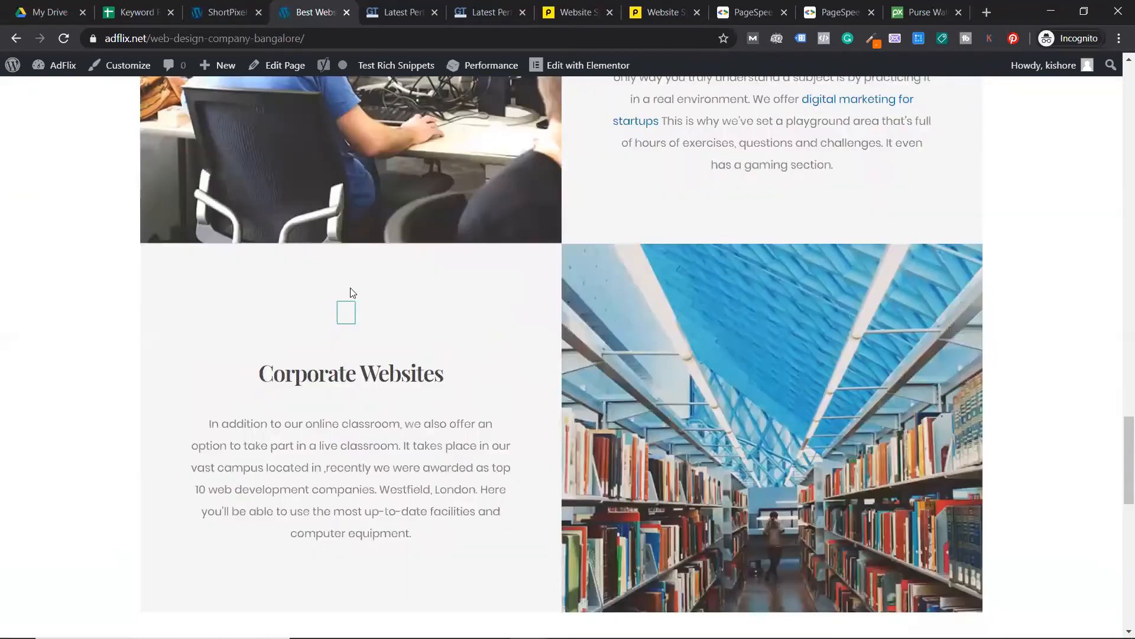
pyautogui.scroll(12, 352, 291)
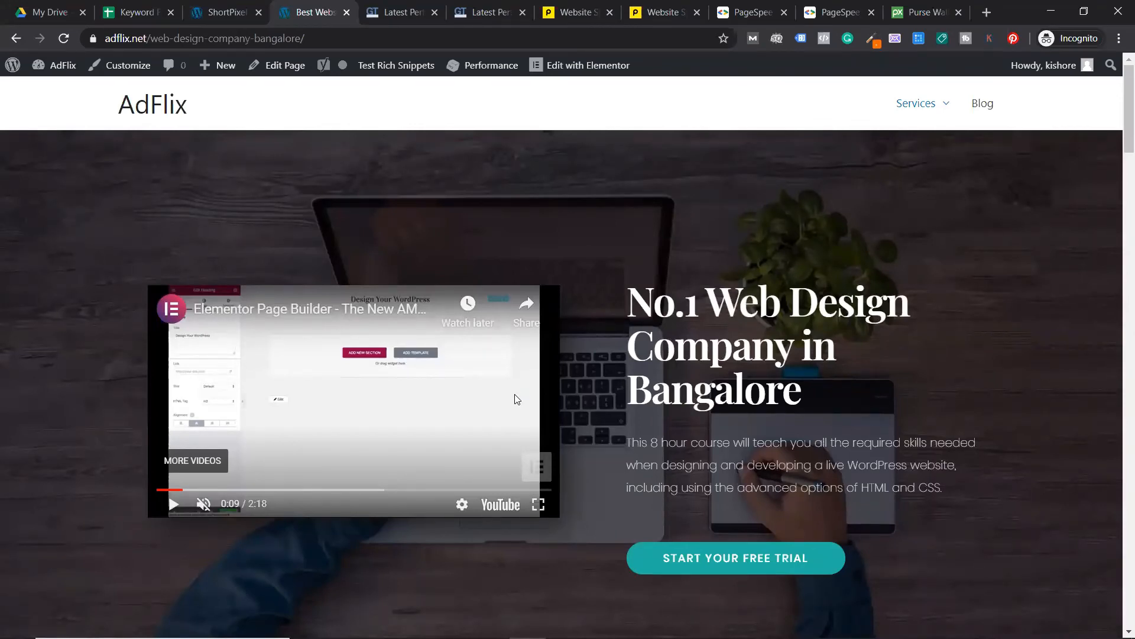
# Check the ShortPixel bulk optimization progress until the media library is fully optimized.
pyautogui.click(256, 5)
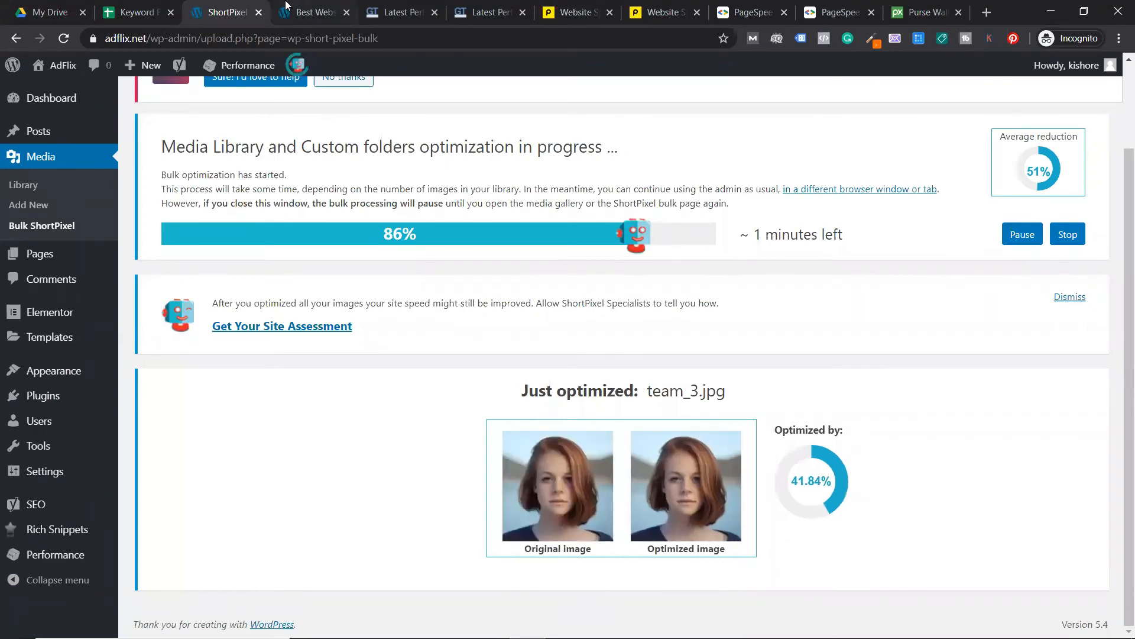
pyautogui.click(311, 12)
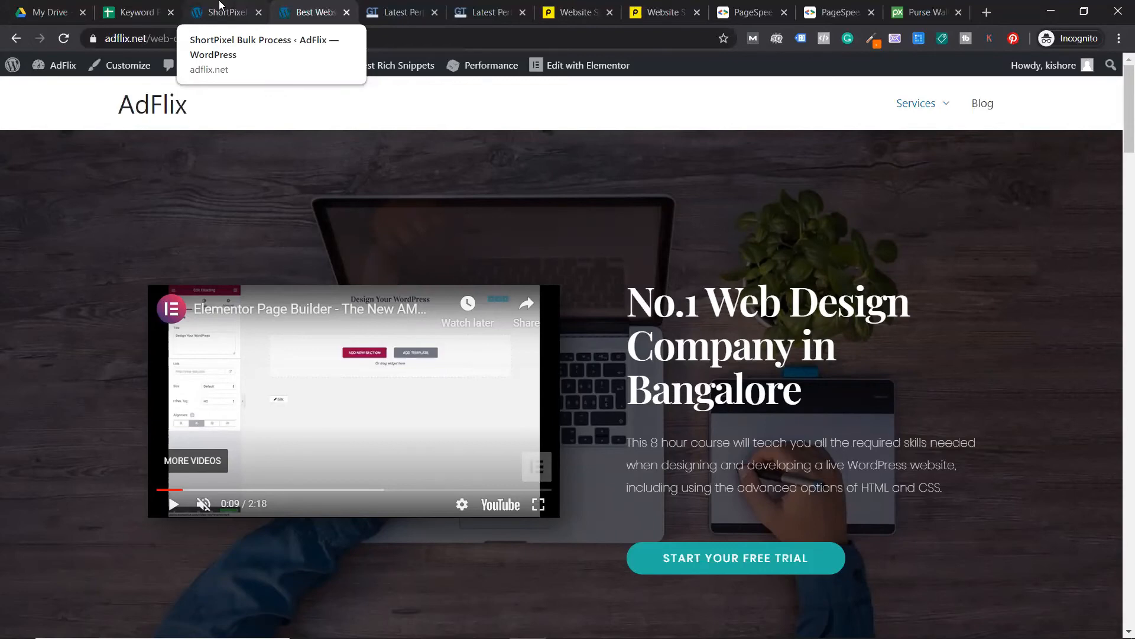
pyautogui.click(220, 5)
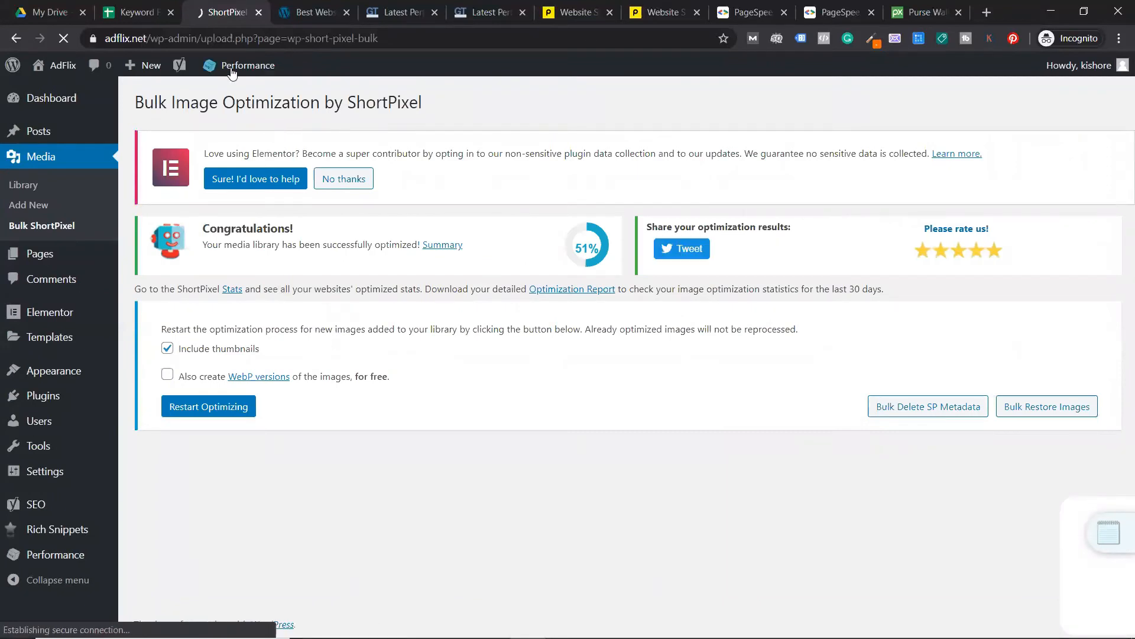
# Go to the WordPress dashboard home and purge all caches.
pyautogui.moveTo(88, 98)
pyautogui.click(137, 107)
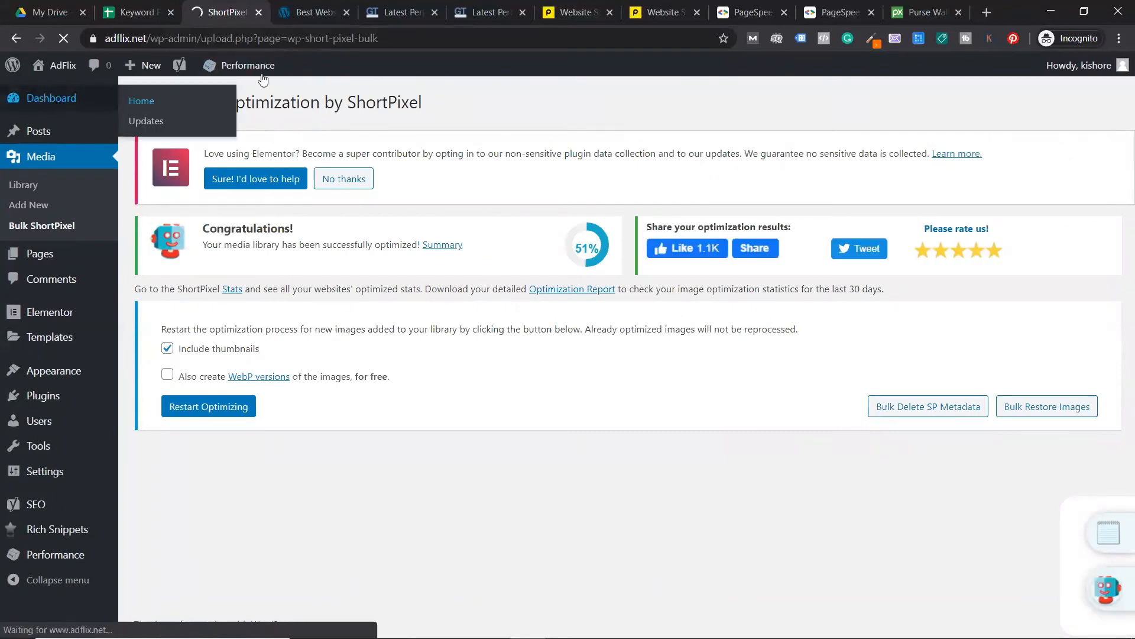
pyautogui.moveTo(248, 66)
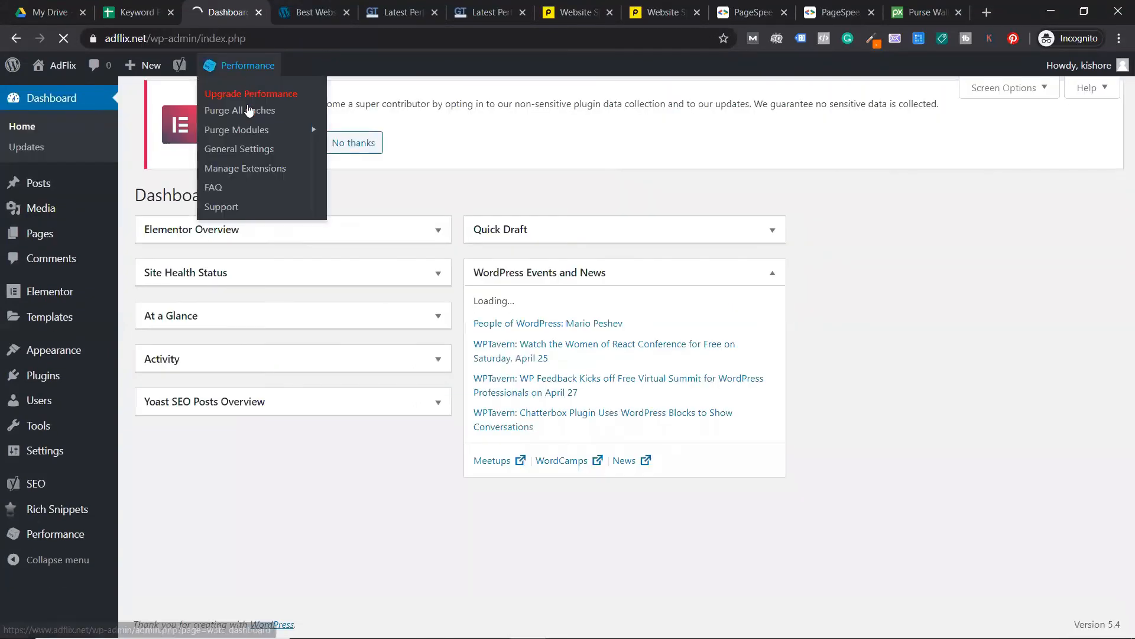
pyautogui.click(247, 109)
# Close the old live page, reopen the AdFlix site in a new browser tab and go to its Web Design Services page.
pyautogui.click(325, 7)
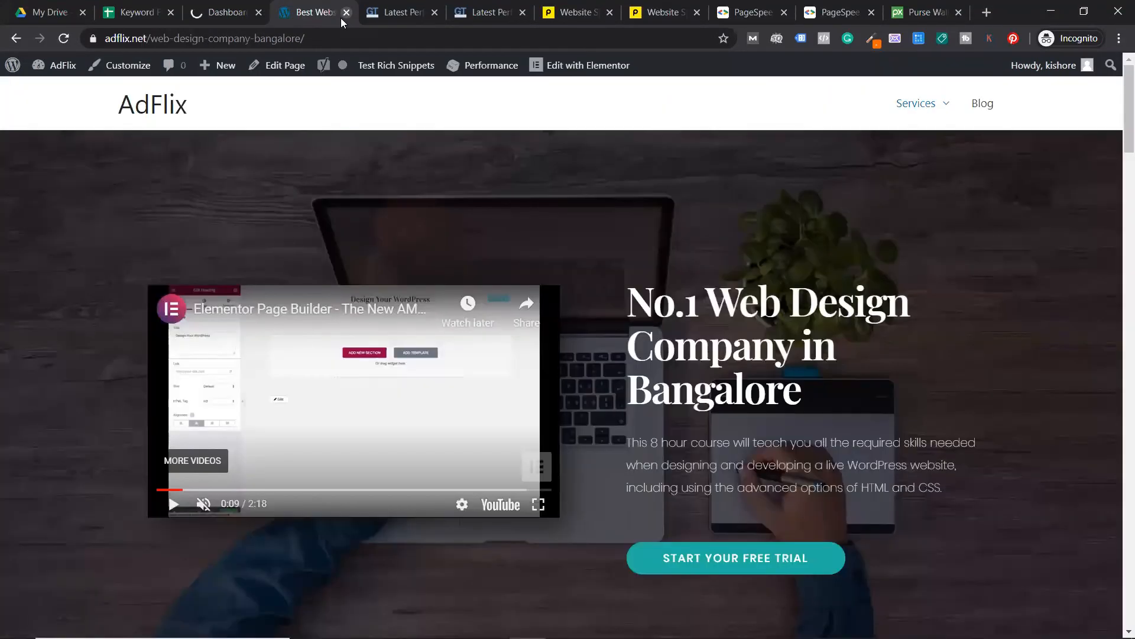
pyautogui.click(347, 13)
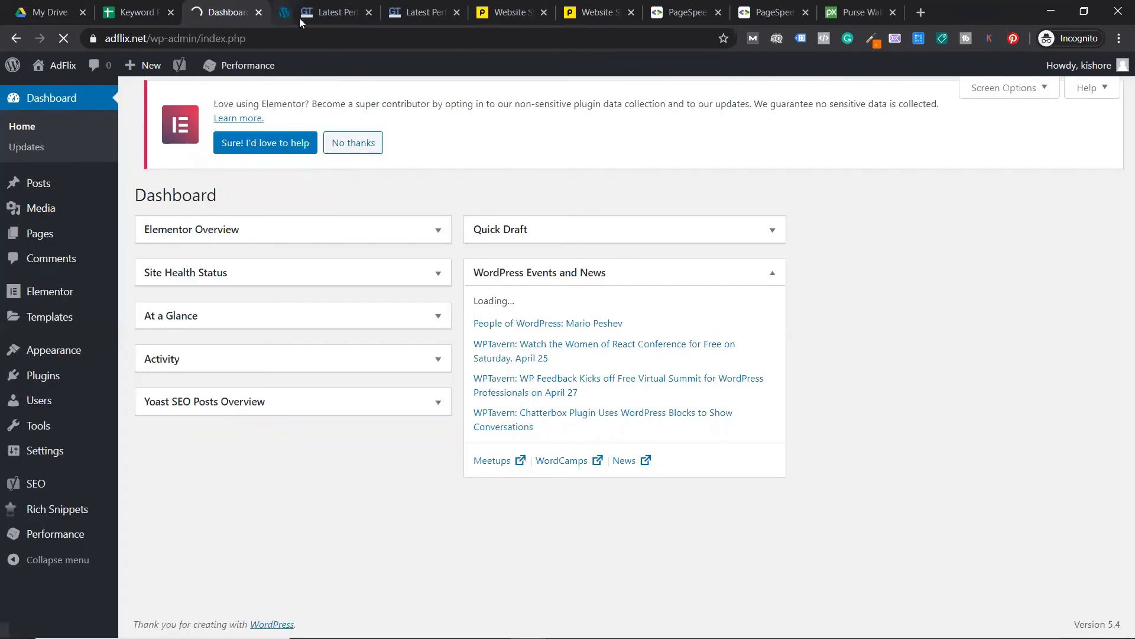
pyautogui.moveTo(65, 74)
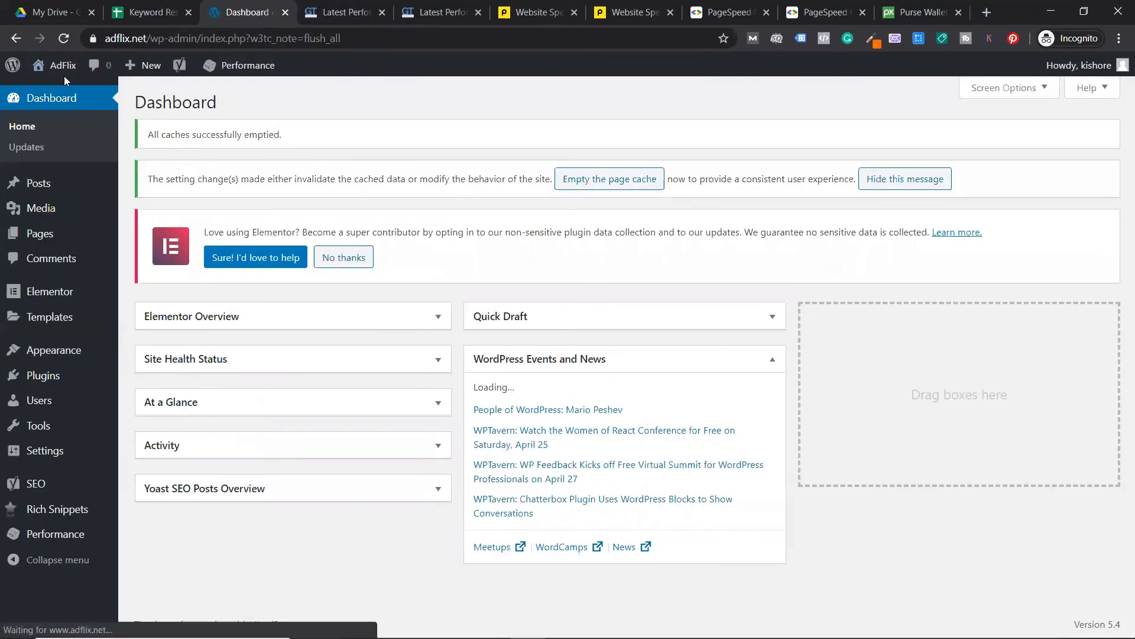
pyautogui.rightClick(65, 89)
pyautogui.click(309, 5)
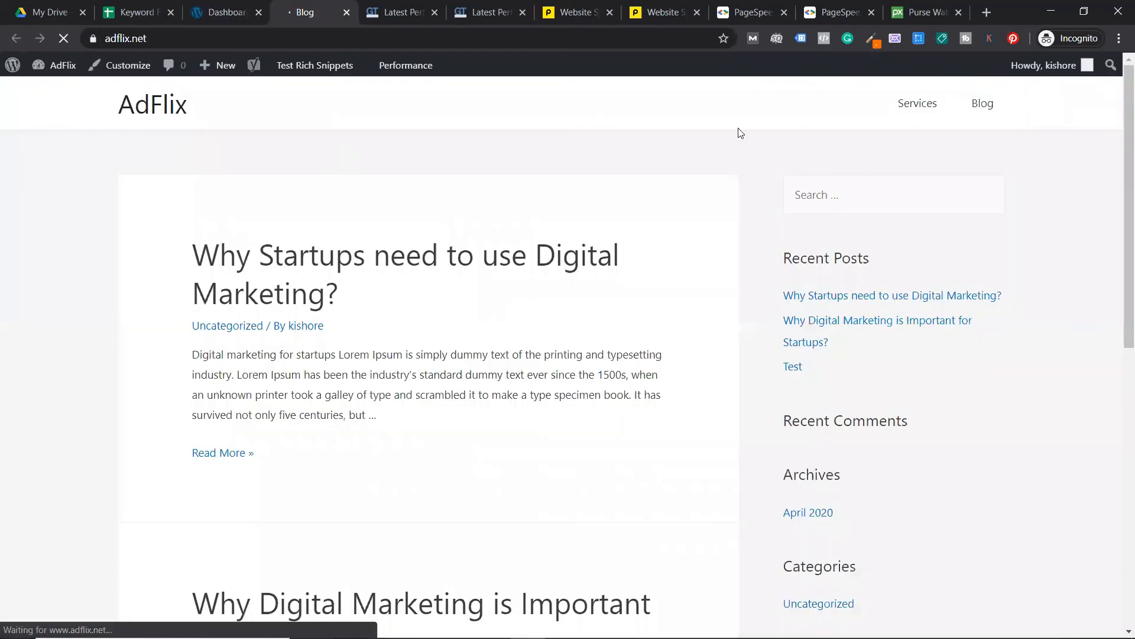
pyautogui.click(983, 108)
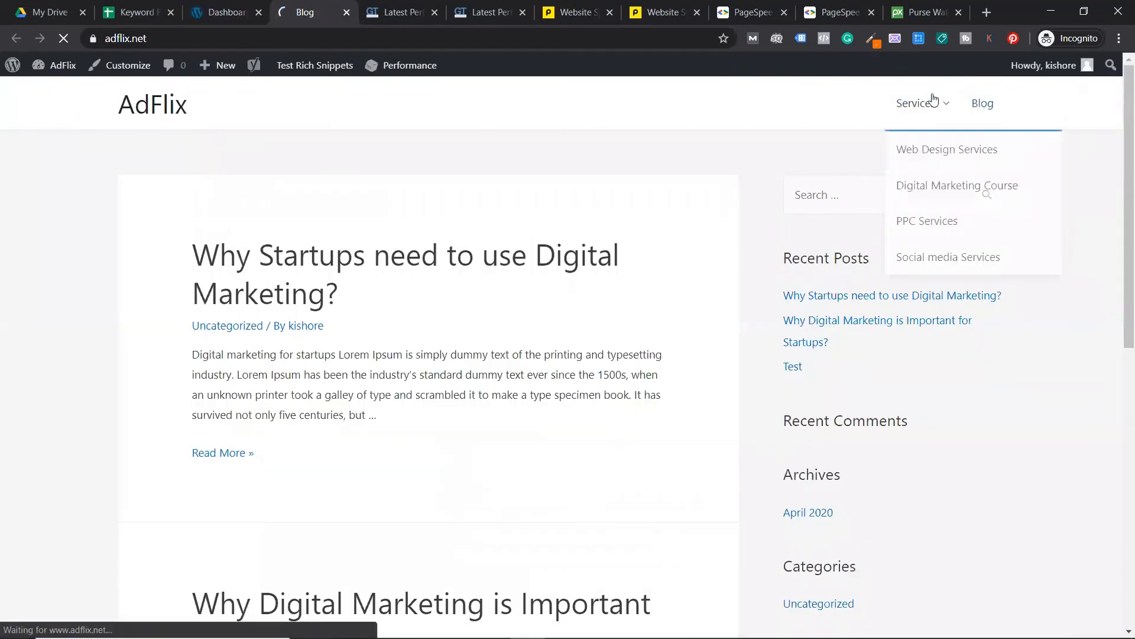
pyautogui.click(934, 102)
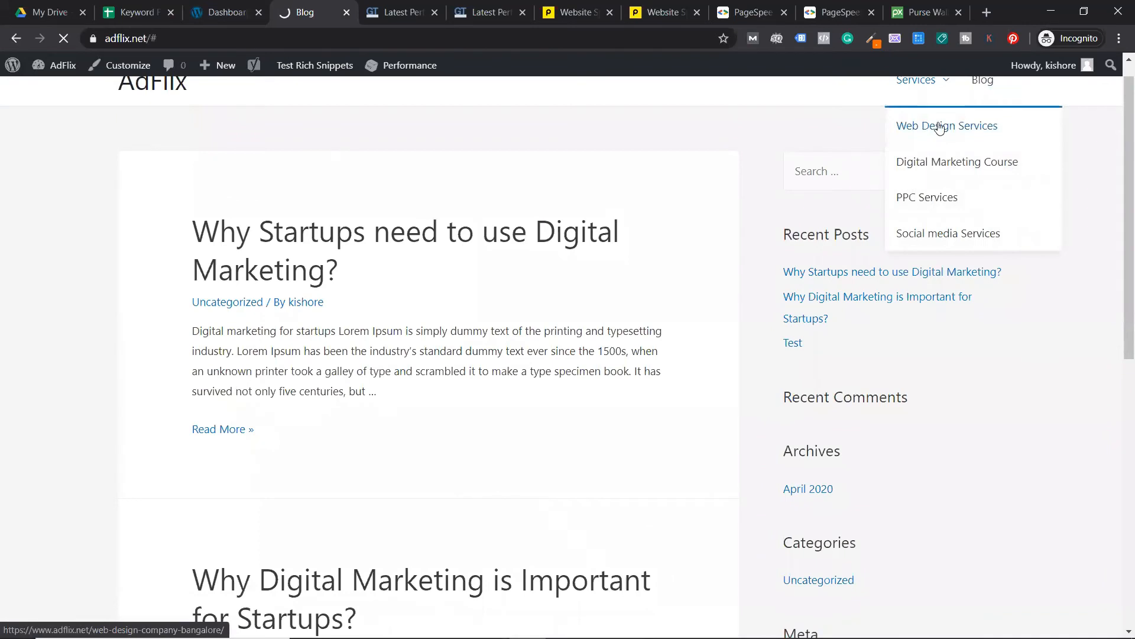
pyautogui.click(940, 128)
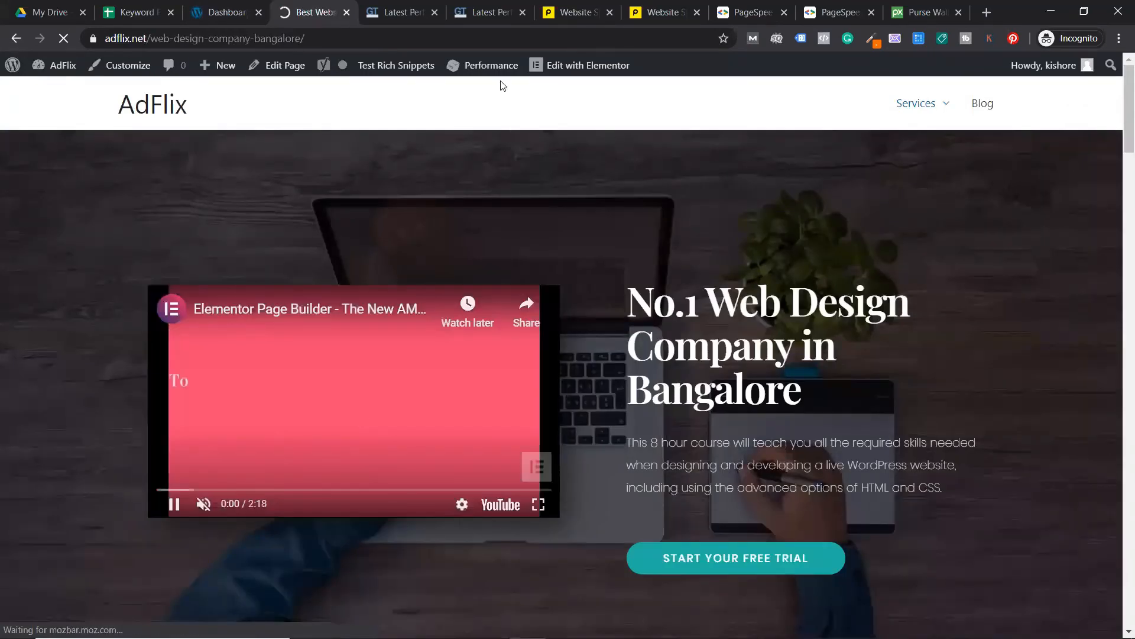
# Purge all caches from the live page and strip the cache-flush suffix from its address, leaving the clean URL selected.
pyautogui.moveTo(494, 66)
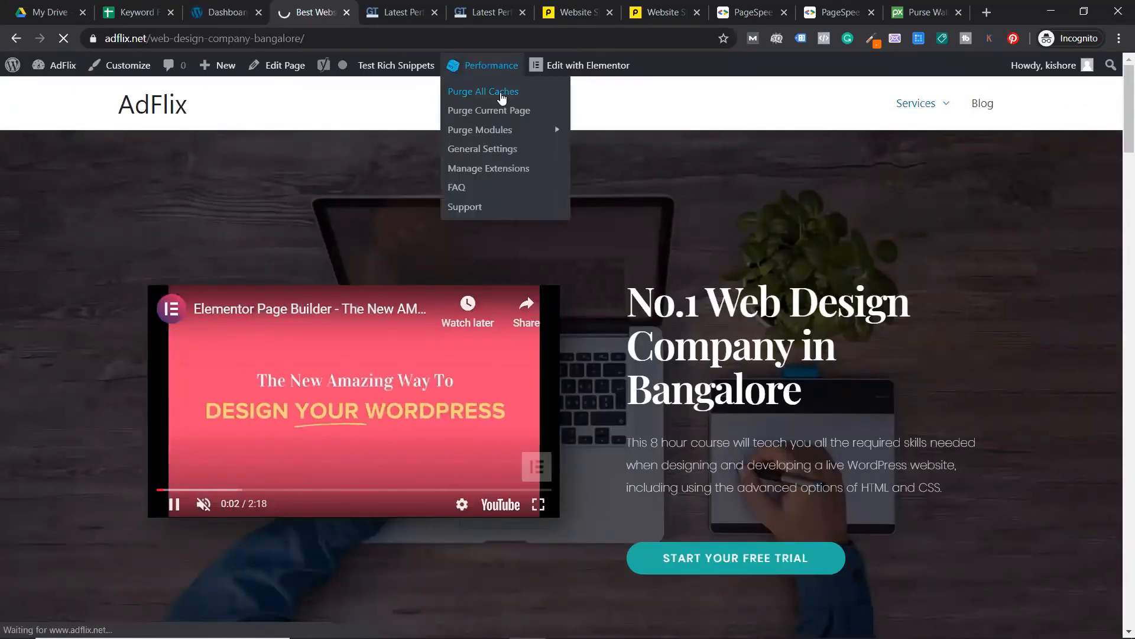
pyautogui.click(499, 99)
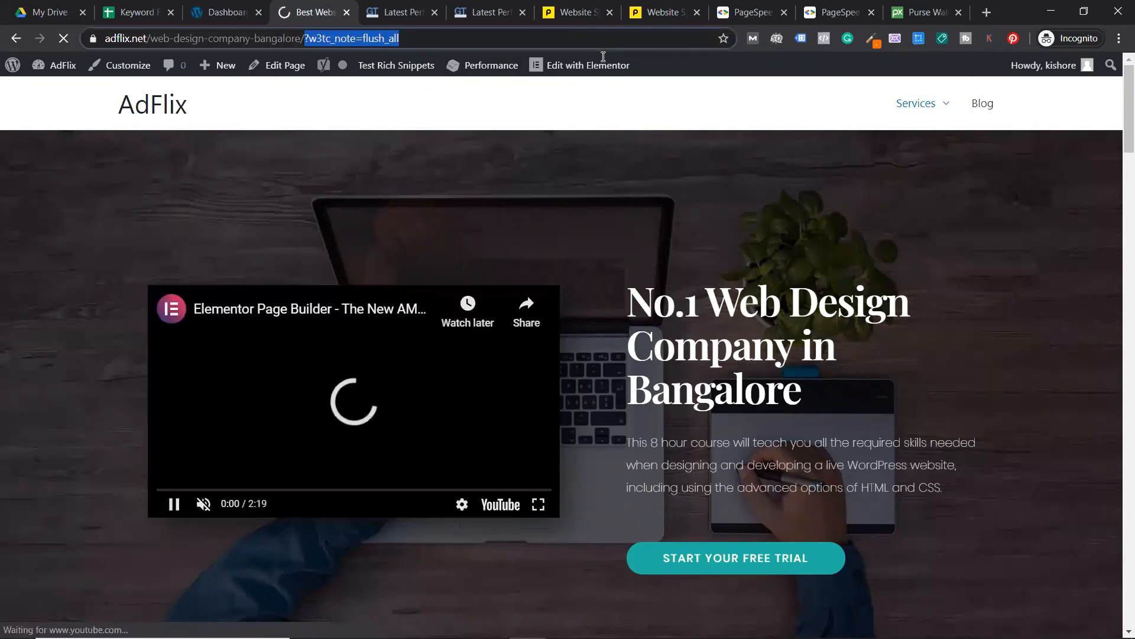
pyautogui.press('BackSpace')
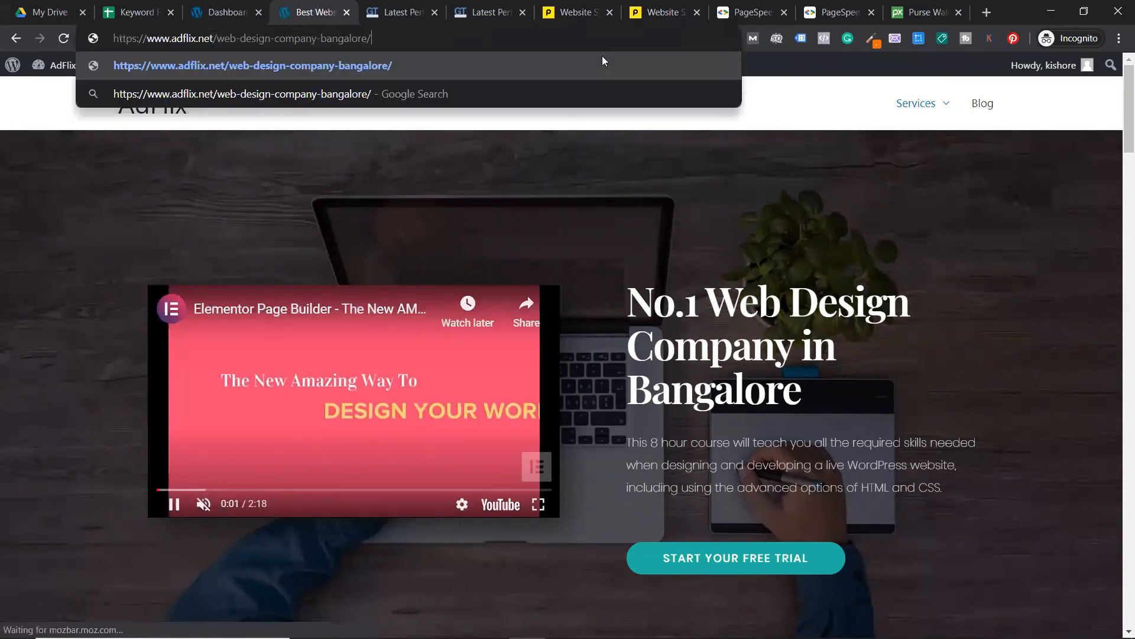
pyautogui.hotkey('ctrl', 'a')
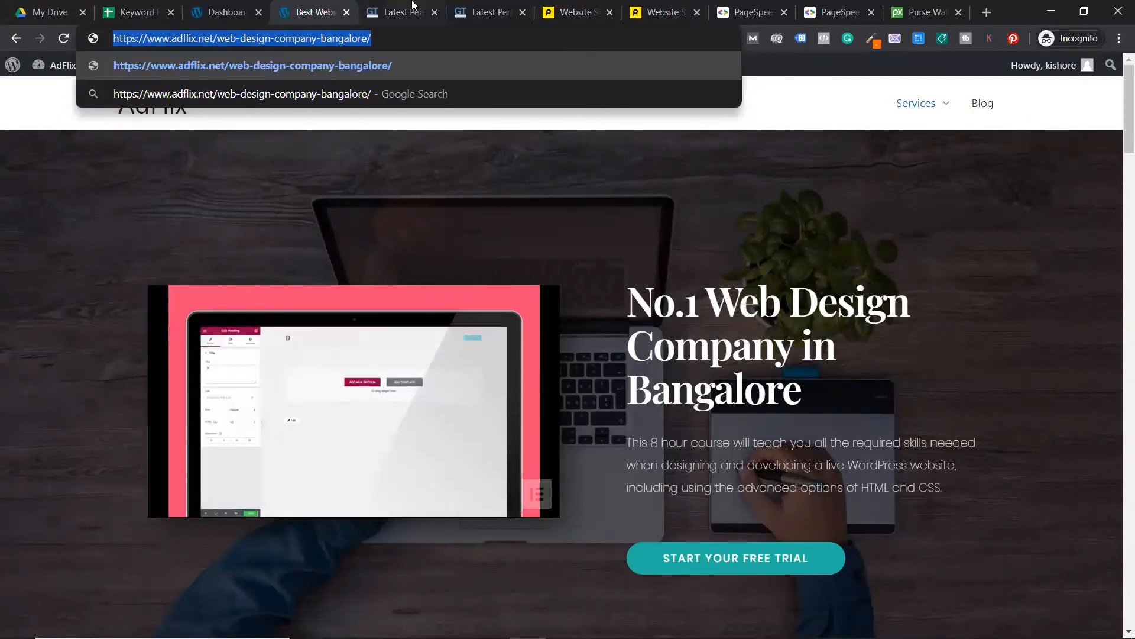
# Re-test the web design page in GTmetrix and start a new Pingdom speed test from Asia - Japan - Tokyo.
pyautogui.click(497, 16)
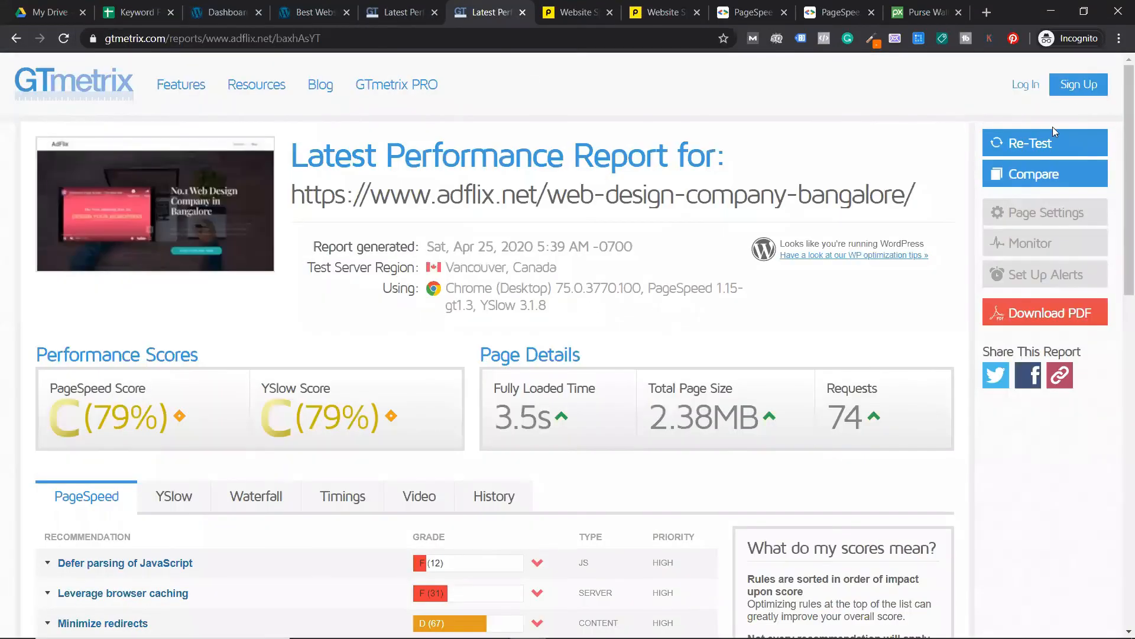
pyautogui.click(1046, 143)
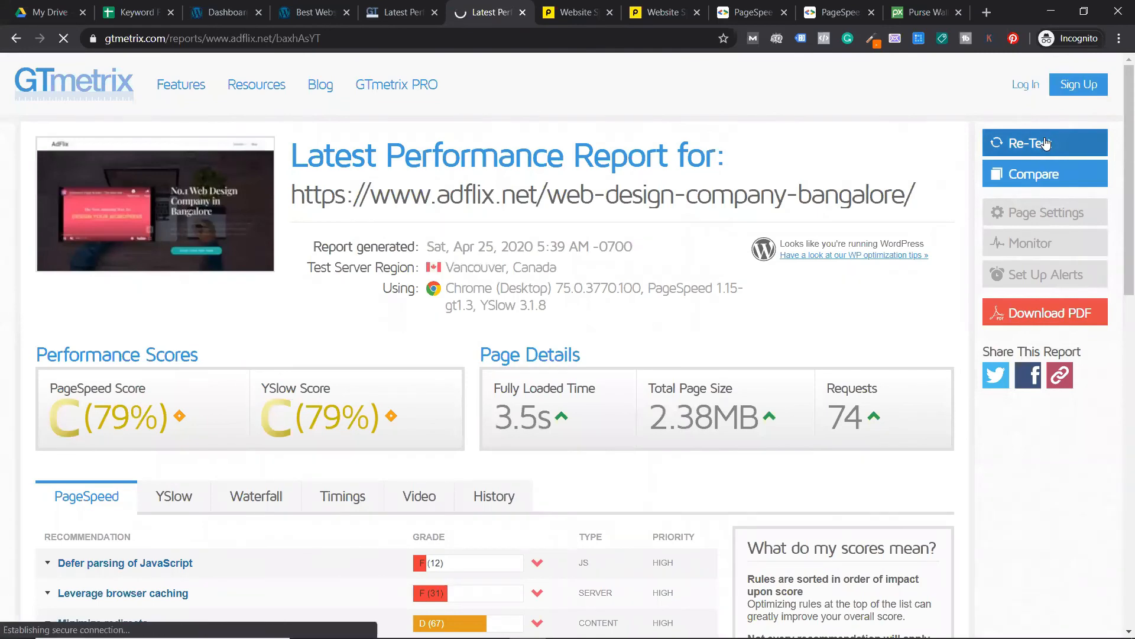
pyautogui.click(653, 6)
pyautogui.click(565, 8)
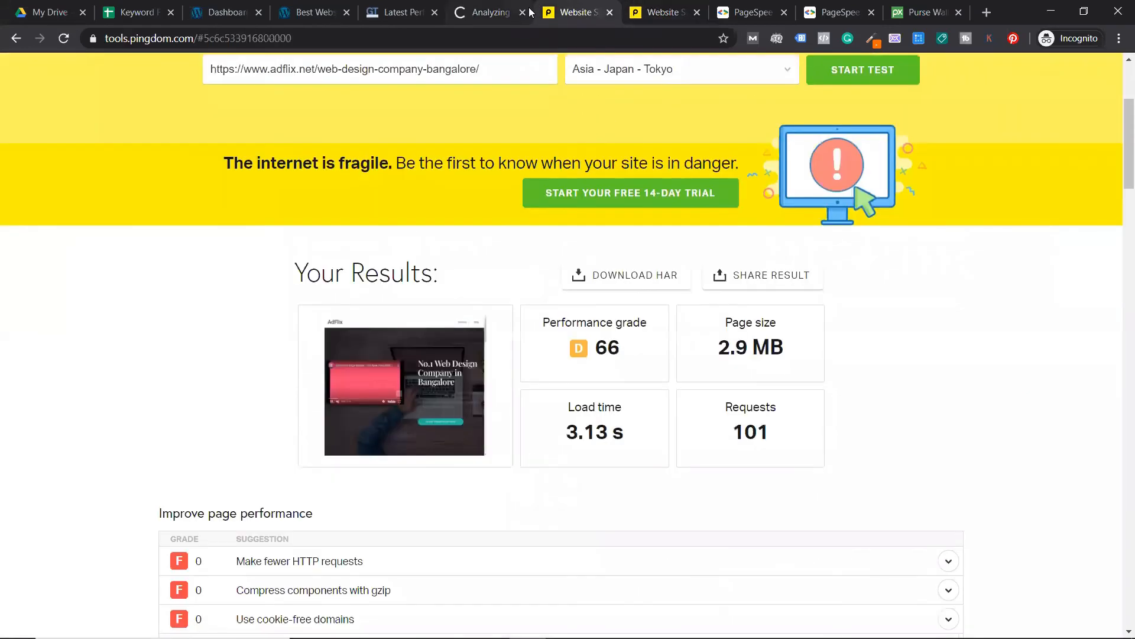
pyautogui.click(381, 6)
pyautogui.click(679, 7)
pyautogui.click(881, 143)
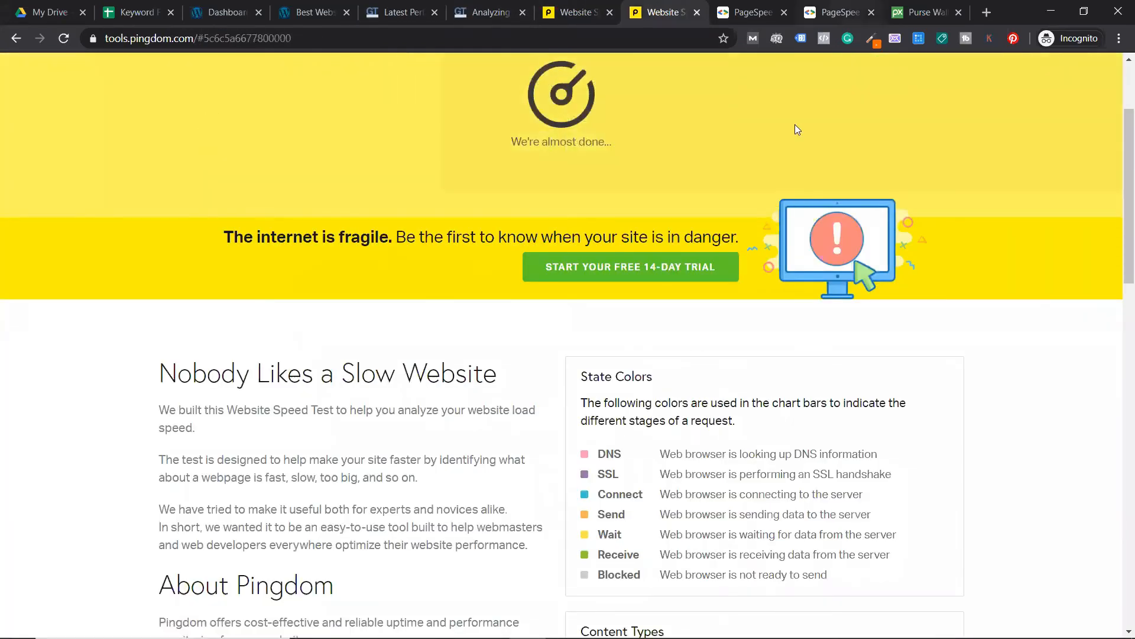
# Analyze the web design page in PageSpeed Insights and run the GTmetrix test once more.
pyautogui.click(835, 11)
pyautogui.click(787, 143)
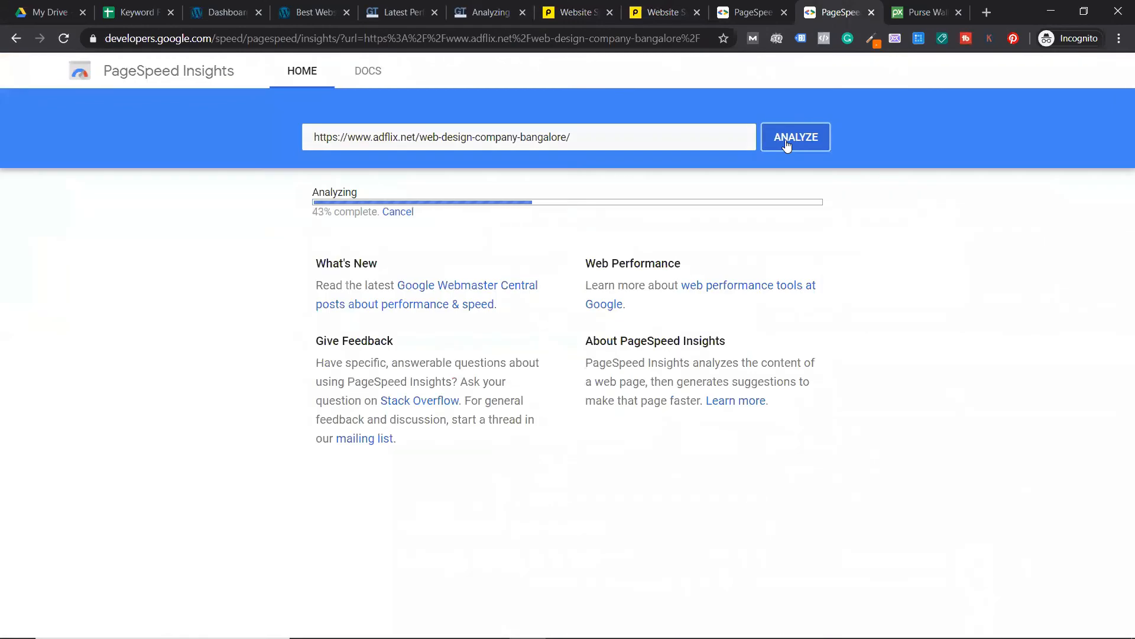
pyautogui.click(475, 5)
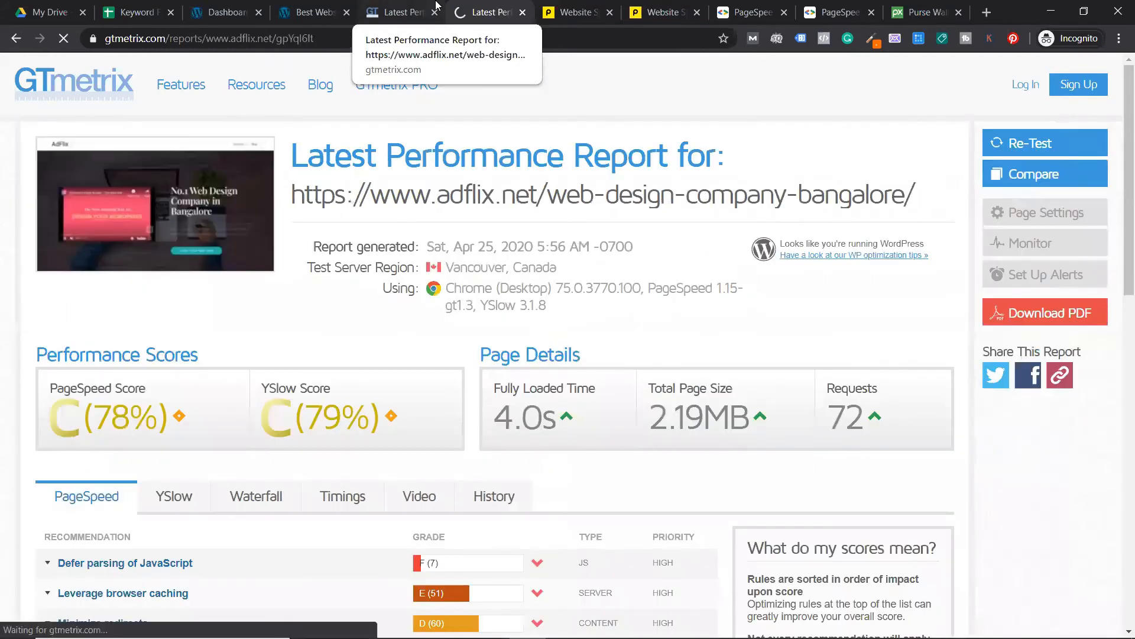
pyautogui.click(1035, 145)
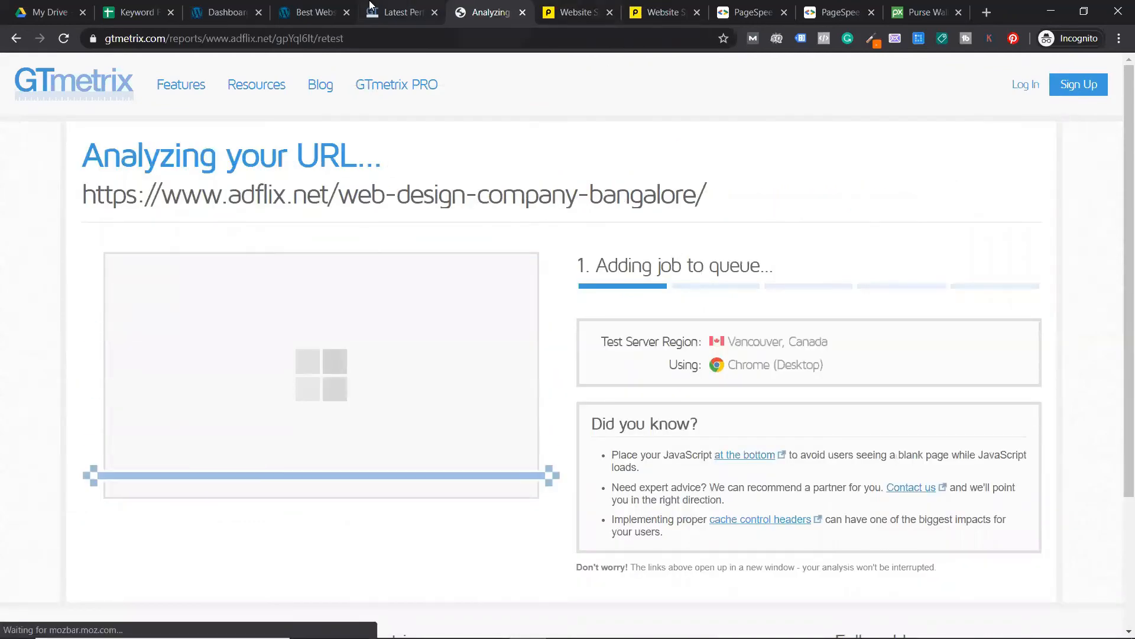
# Review the earlier GTmetrix report and compare the earlier and new Pingdom results for page size, load time and requests.
pyautogui.click(412, 18)
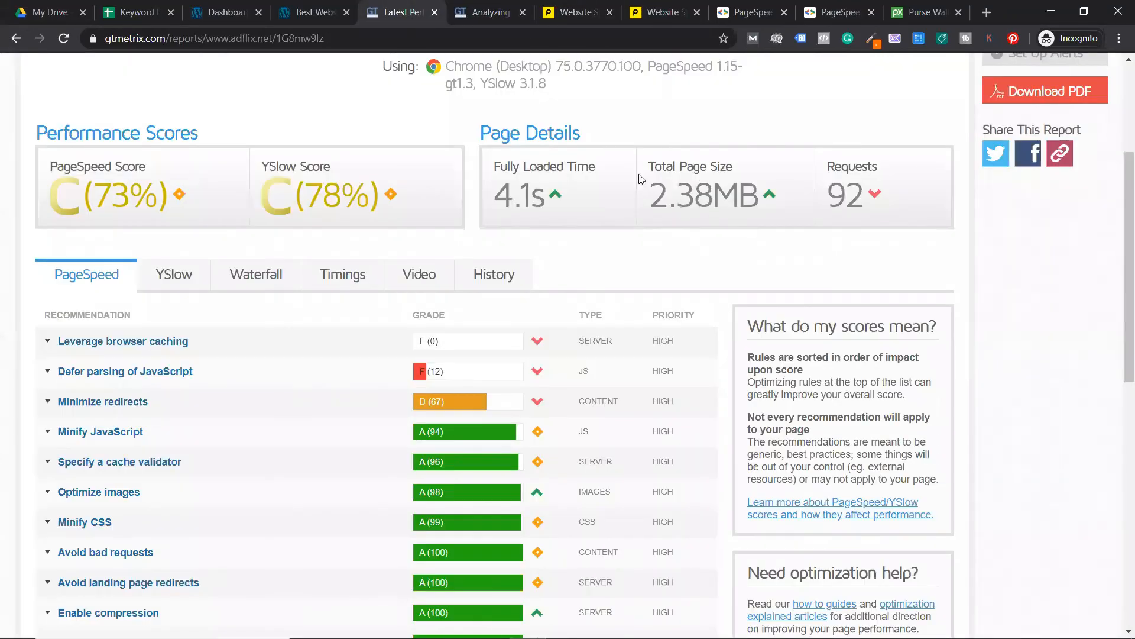
pyautogui.click(490, 12)
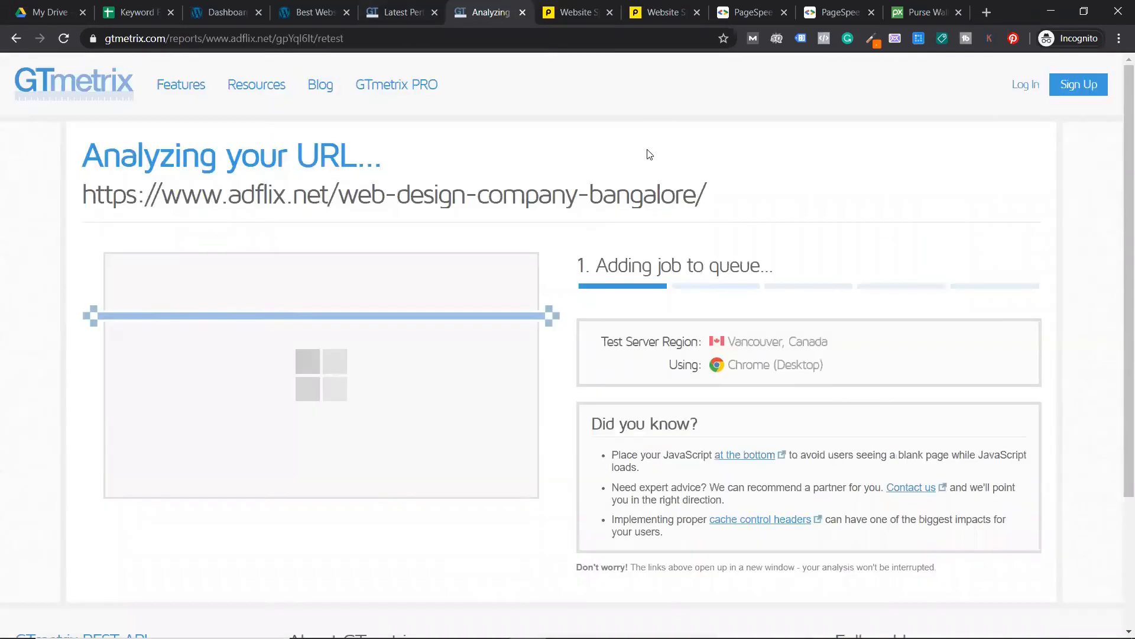
pyautogui.click(613, 5)
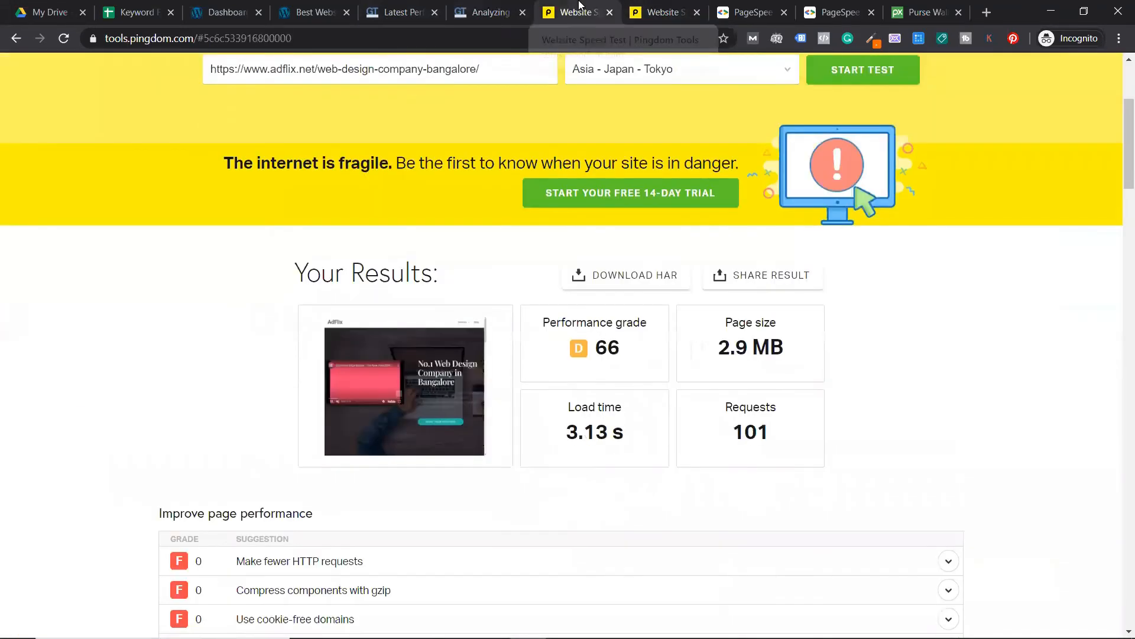
pyautogui.click(645, 6)
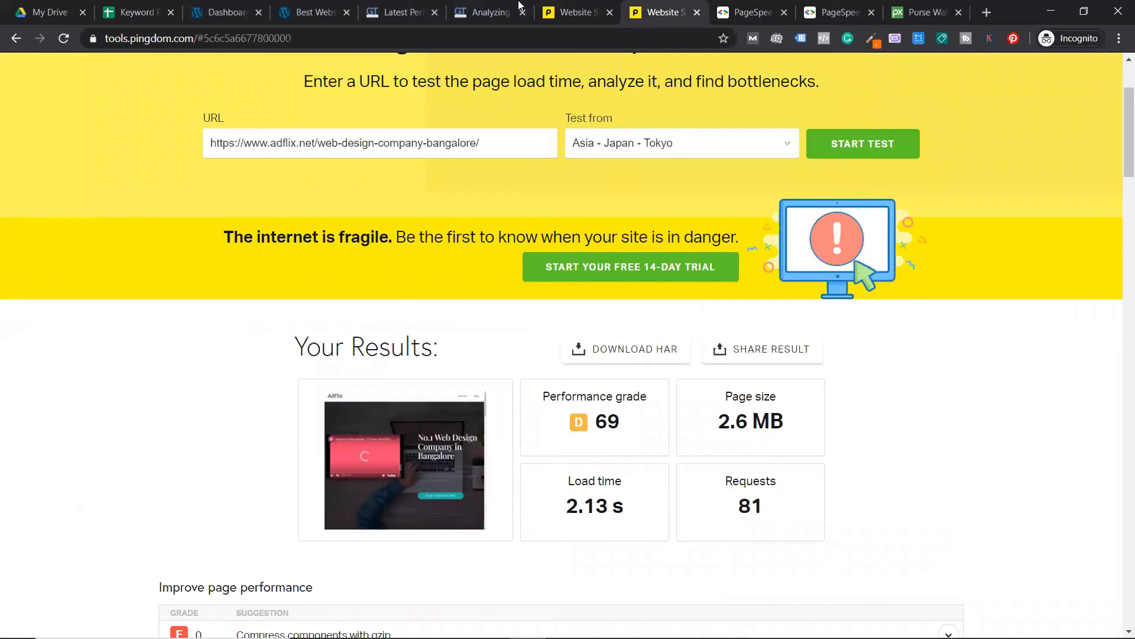
pyautogui.click(576, 12)
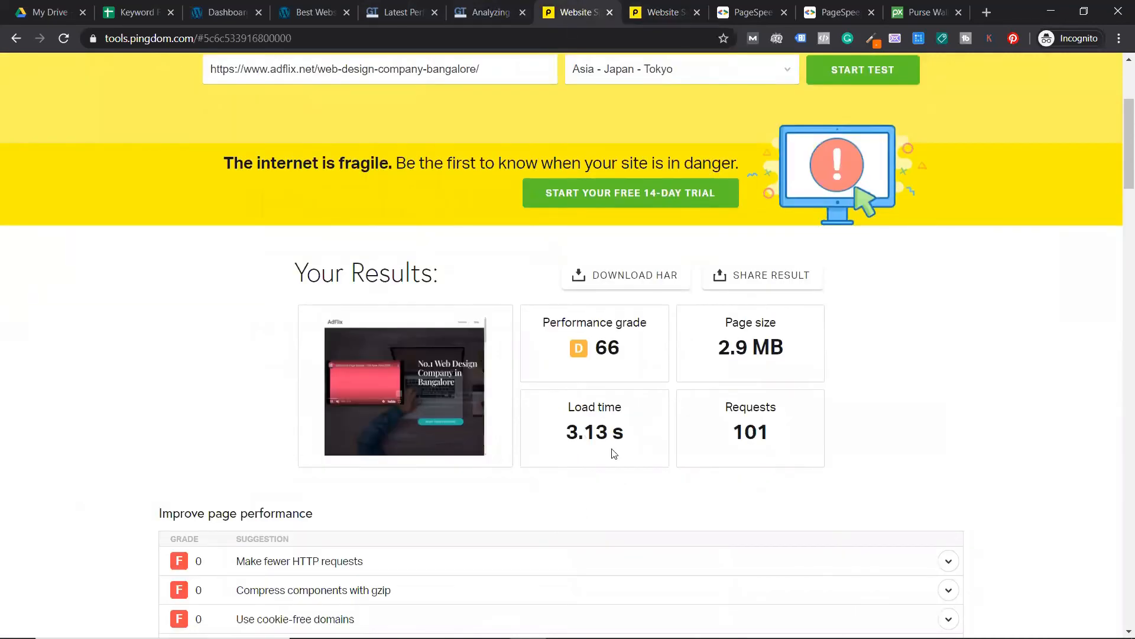
pyautogui.click(666, 12)
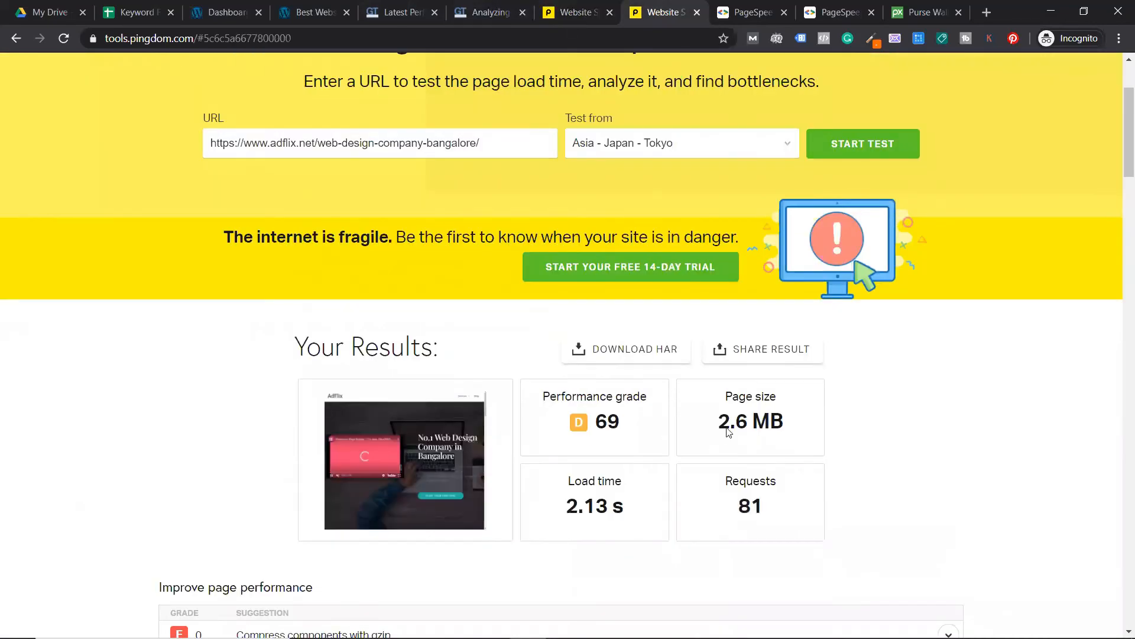
# Compare the page size and load time between the earlier and new Pingdom results.
pyautogui.moveTo(719, 422); pyautogui.dragTo(795, 427)
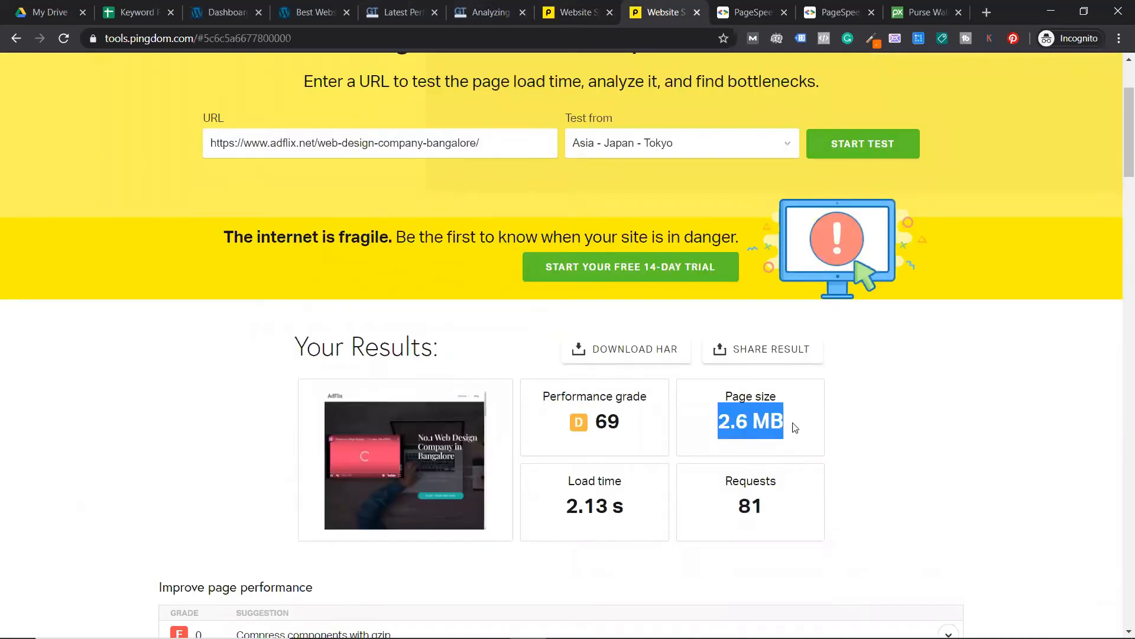
pyautogui.click(551, 6)
pyautogui.moveTo(717, 353); pyautogui.dragTo(805, 353)
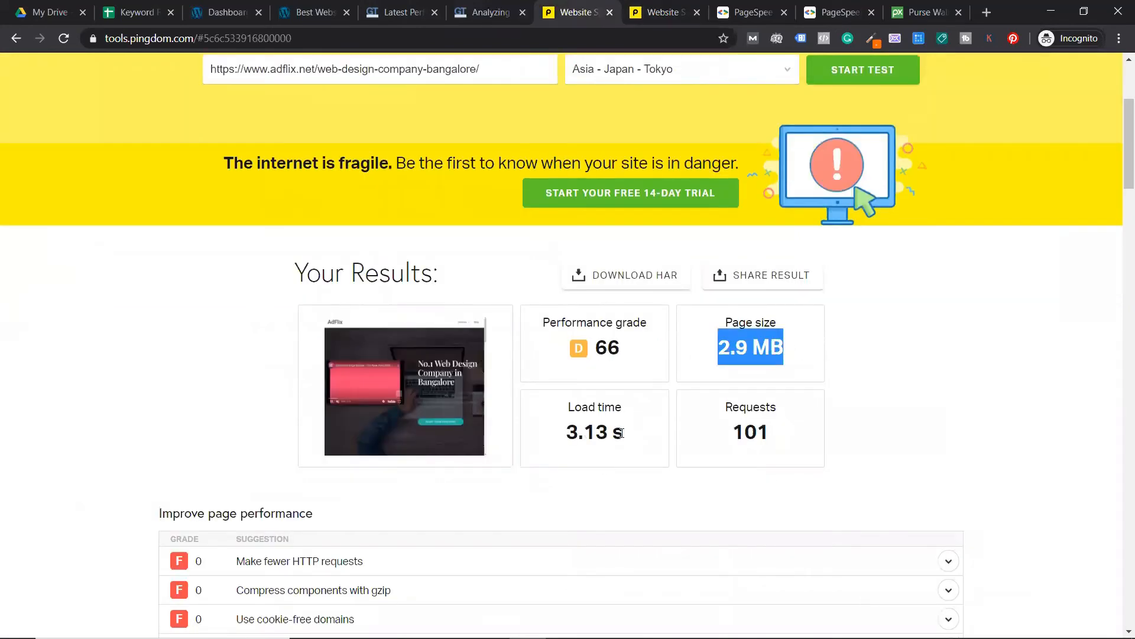
pyautogui.moveTo(622, 433); pyautogui.dragTo(566, 432)
pyautogui.click(657, 7)
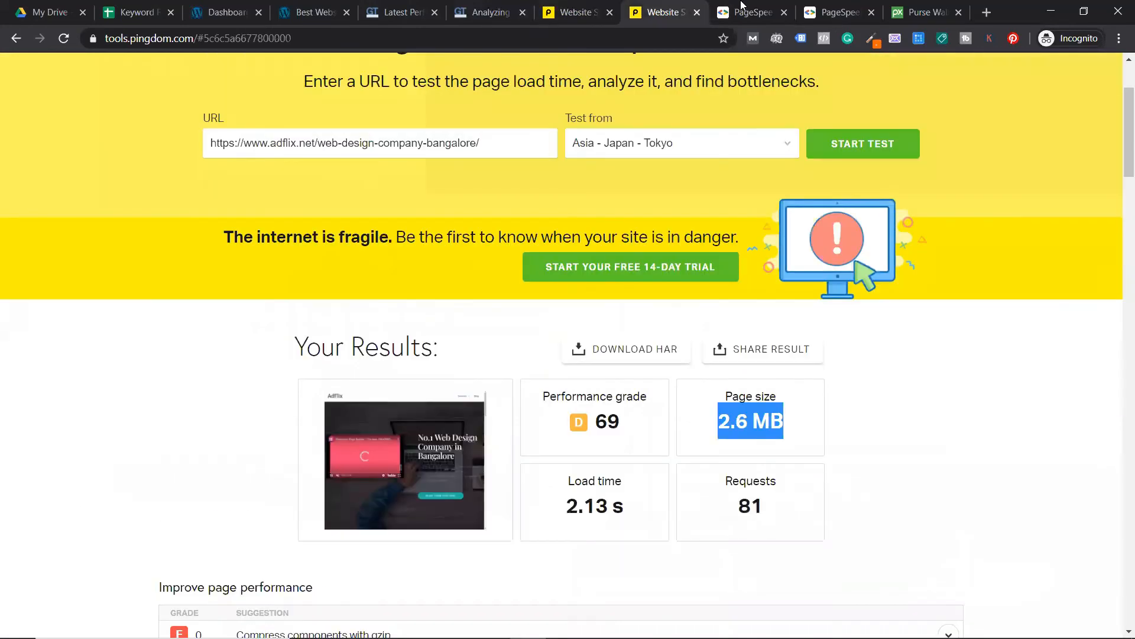
# Compare the mobile and desktop scores of the earlier and new PageSpeed Insights reports.
pyautogui.click(726, 6)
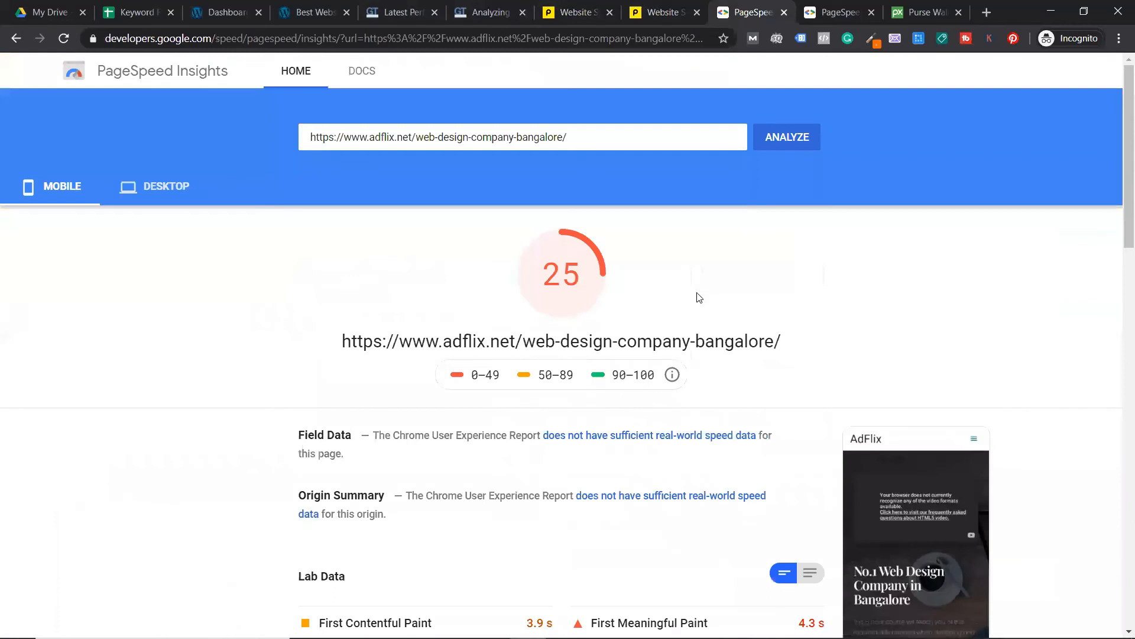
pyautogui.click(171, 187)
pyautogui.click(53, 187)
pyautogui.click(839, 12)
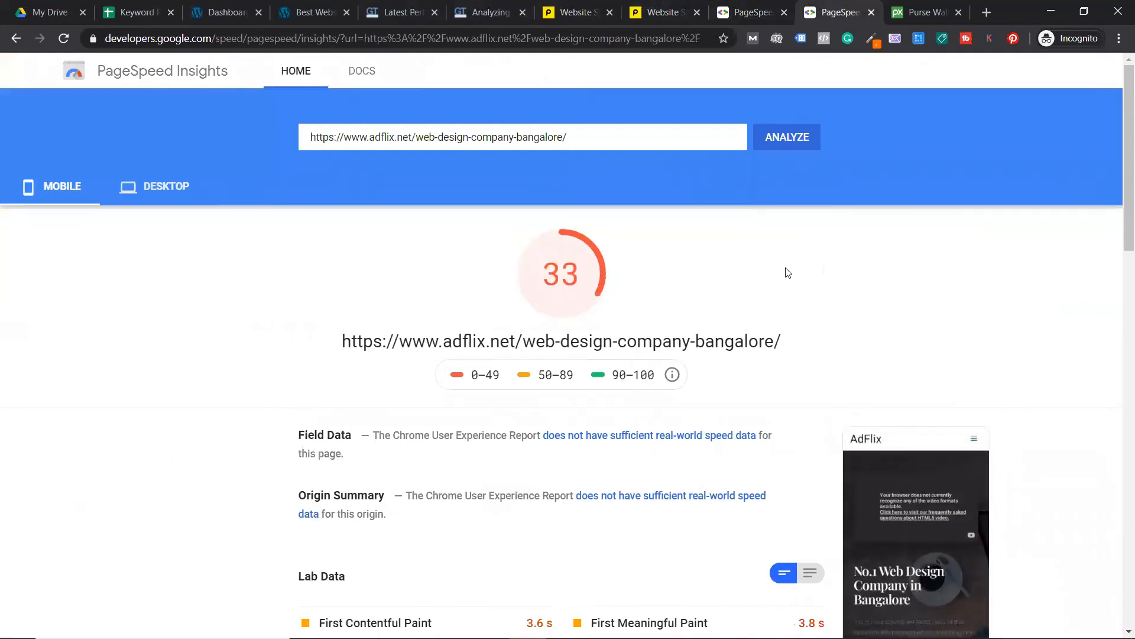
pyautogui.click(180, 187)
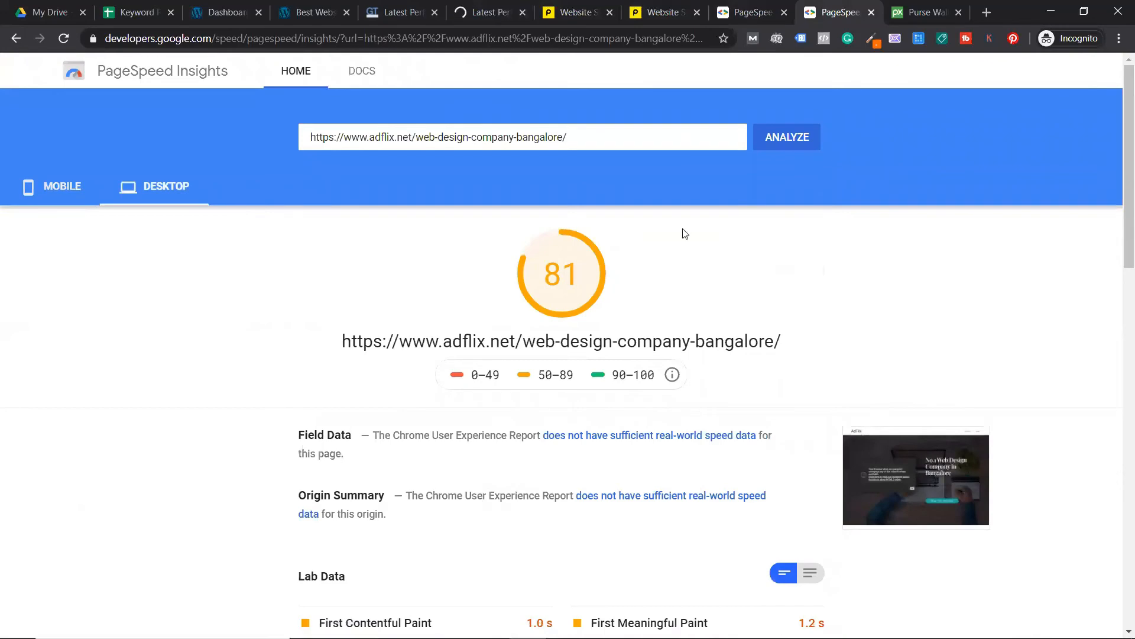
# Analyze the web design page again in the newer PageSpeed Insights report and re-test it in GTmetrix.
pyautogui.click(802, 139)
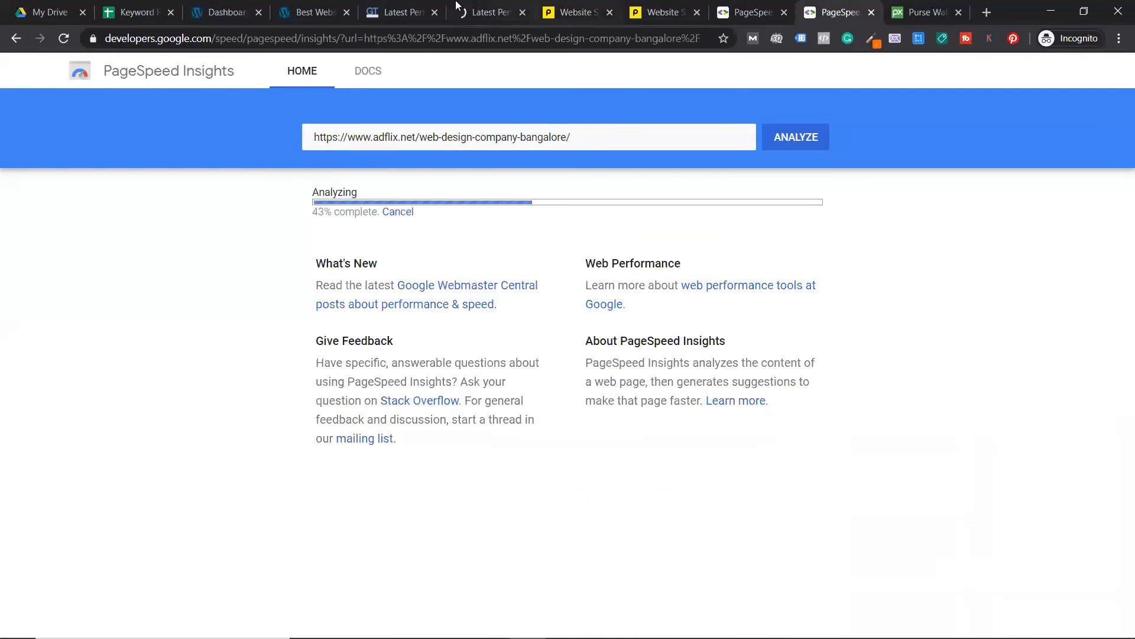
pyautogui.click(456, 5)
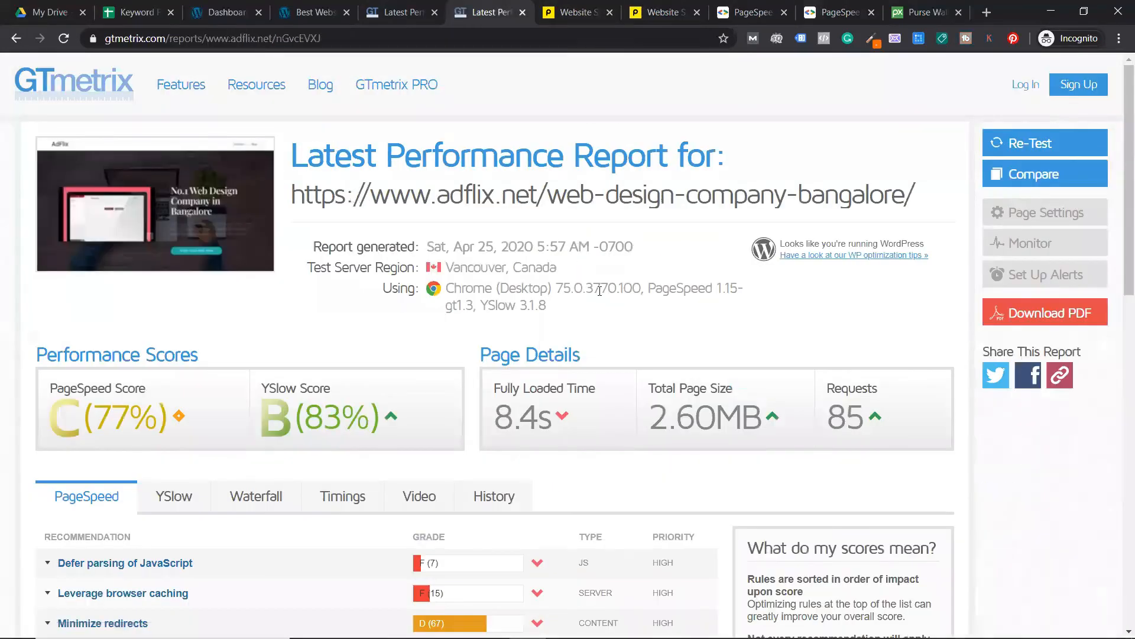
pyautogui.click(1052, 143)
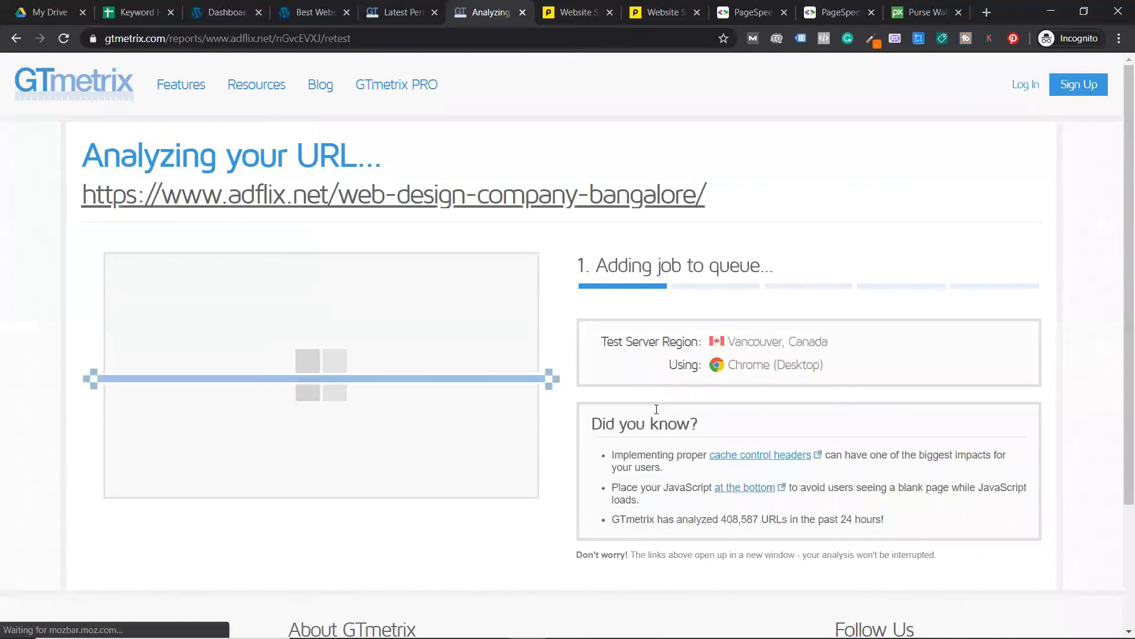
# Rerun the analysis in the earlier PageSpeed Insights report and check the newer report's mobile score.
pyautogui.click(574, 12)
pyautogui.click(745, 7)
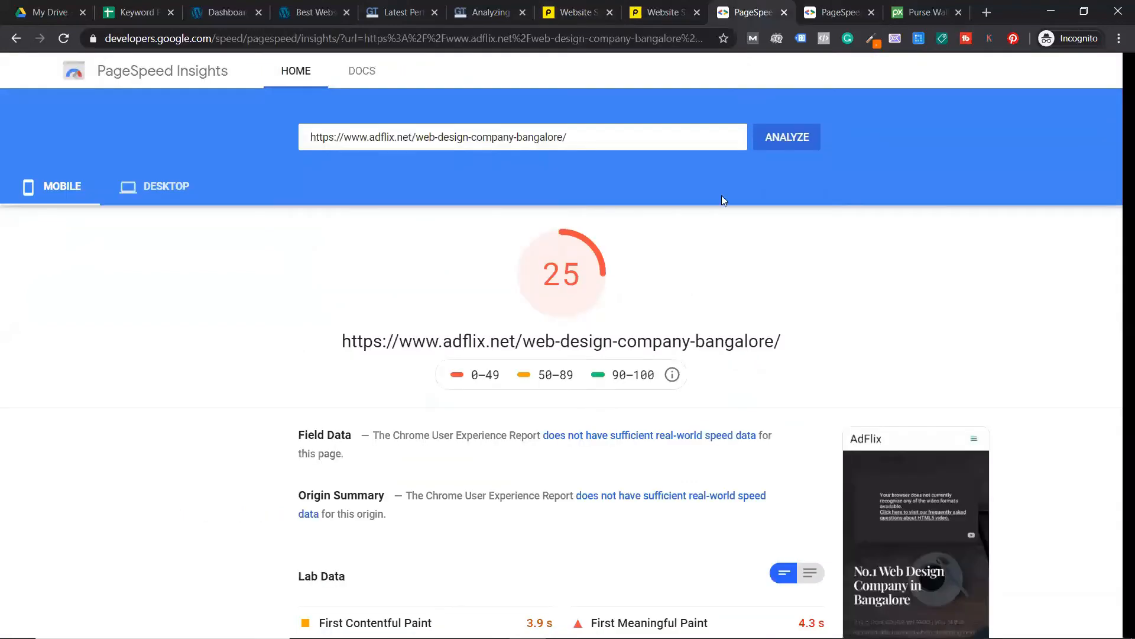
pyautogui.click(791, 140)
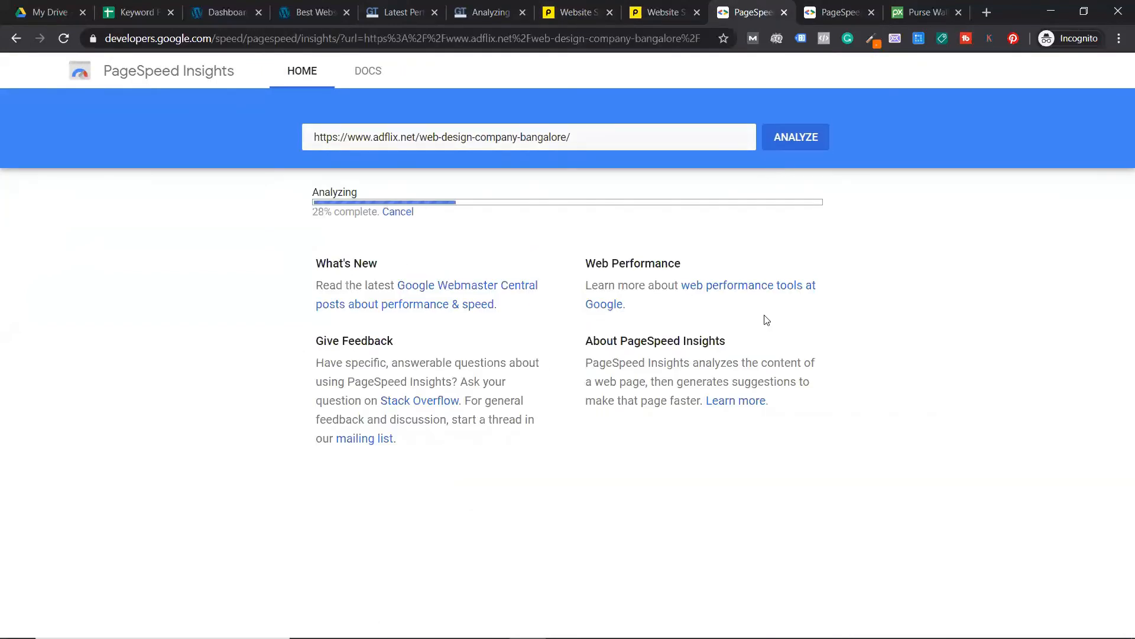
pyautogui.click(831, 7)
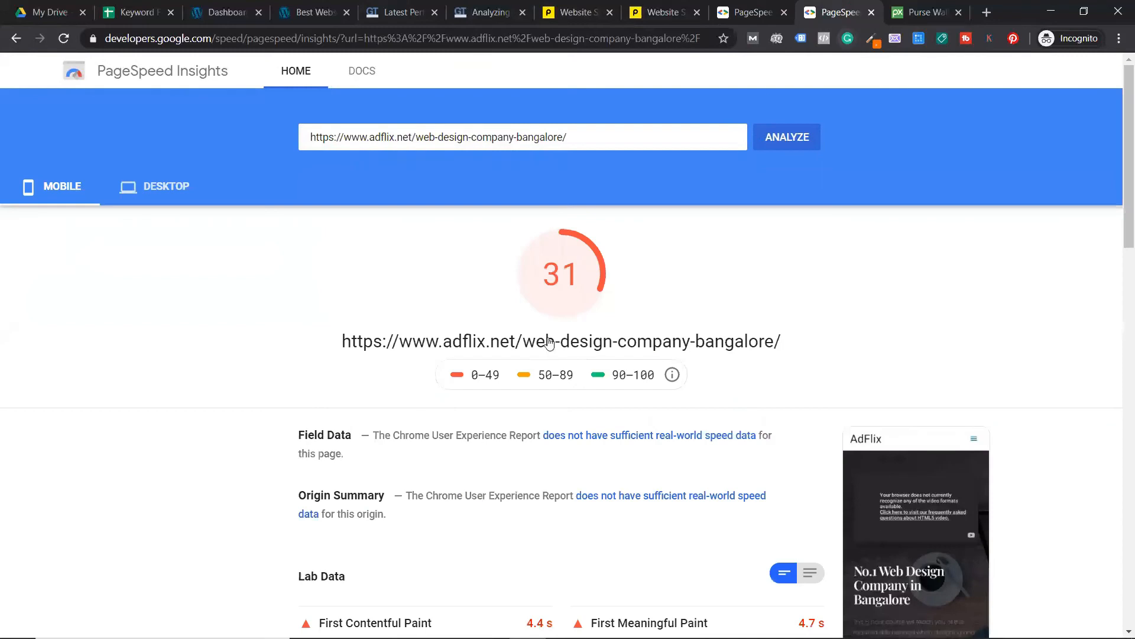
pyautogui.click(746, 8)
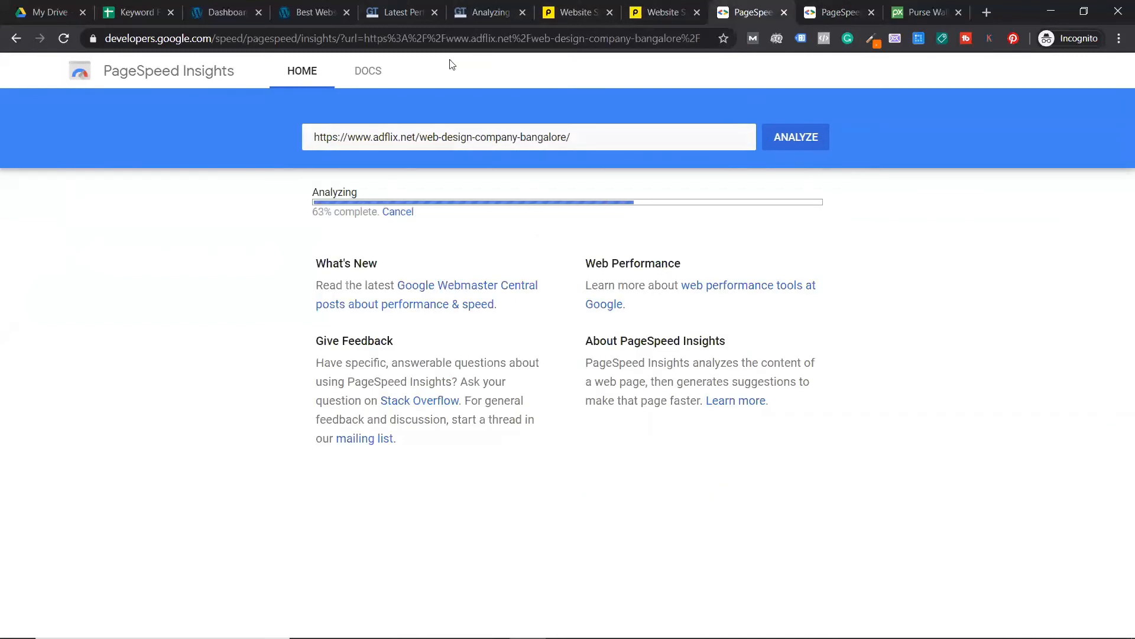
# Switch to Microsoft Whiteboard and handwrite a circled 5 in blue below the circled 4 of the Images item.
pyautogui.click(319, 8)
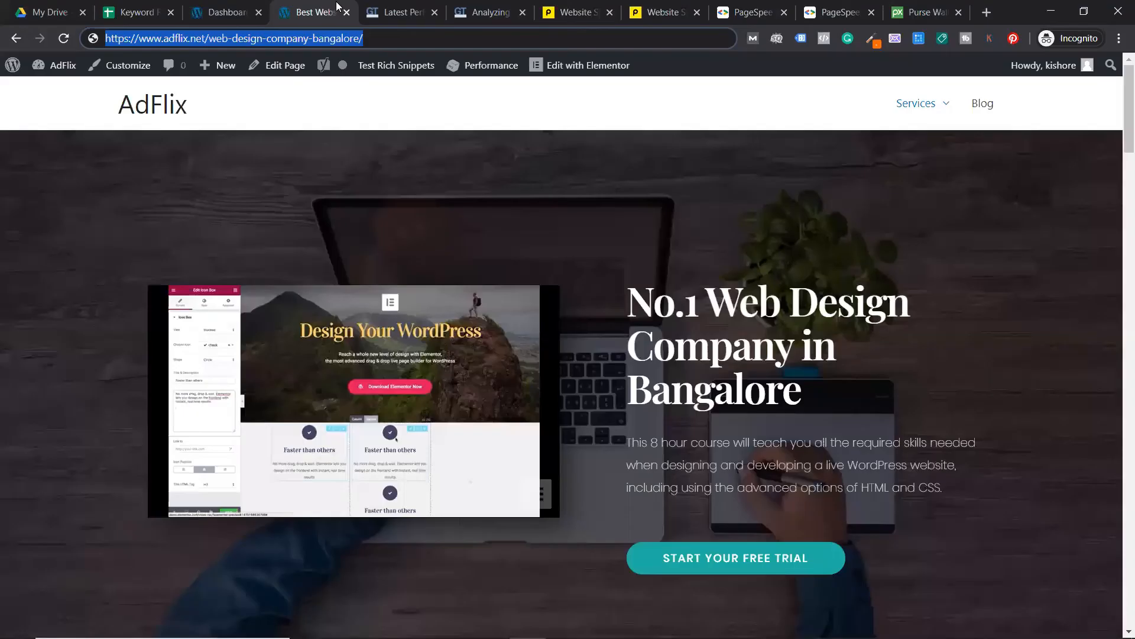
pyautogui.click(223, 9)
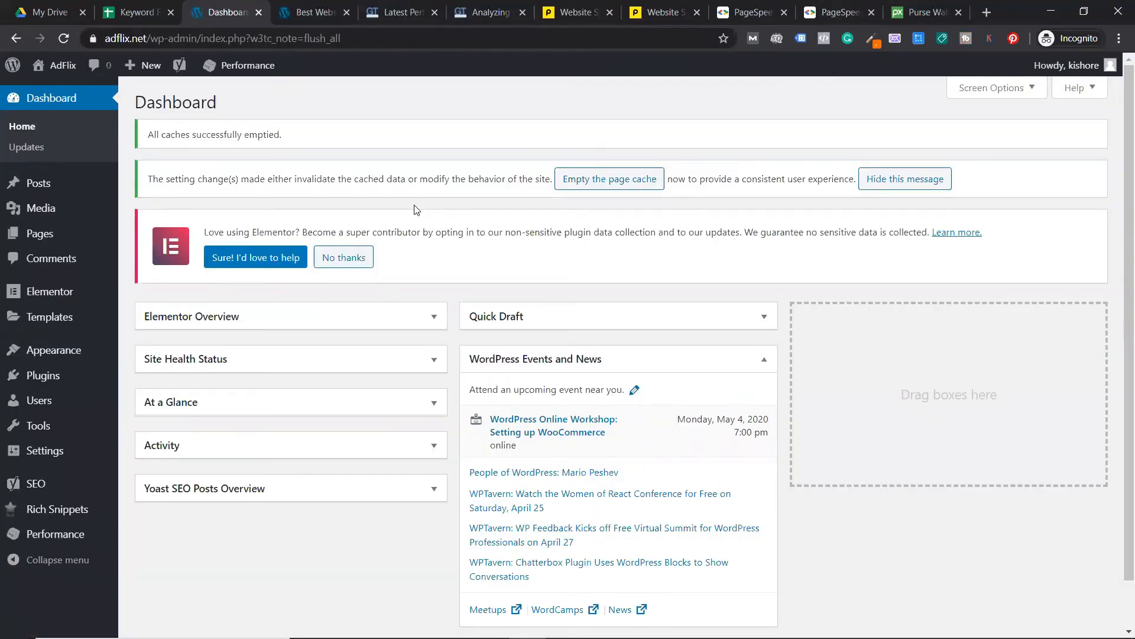
pyautogui.hotkey('alt', 'Tab')
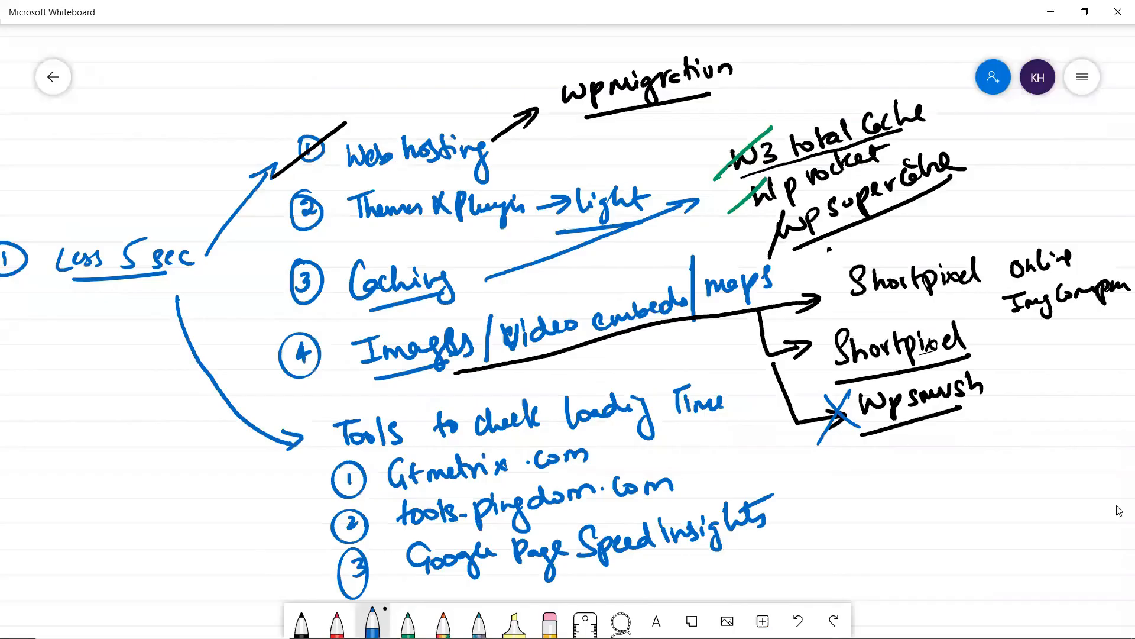
pyautogui.scroll(-3, 920, 442)
pyautogui.hscroll(1, 849, 442)
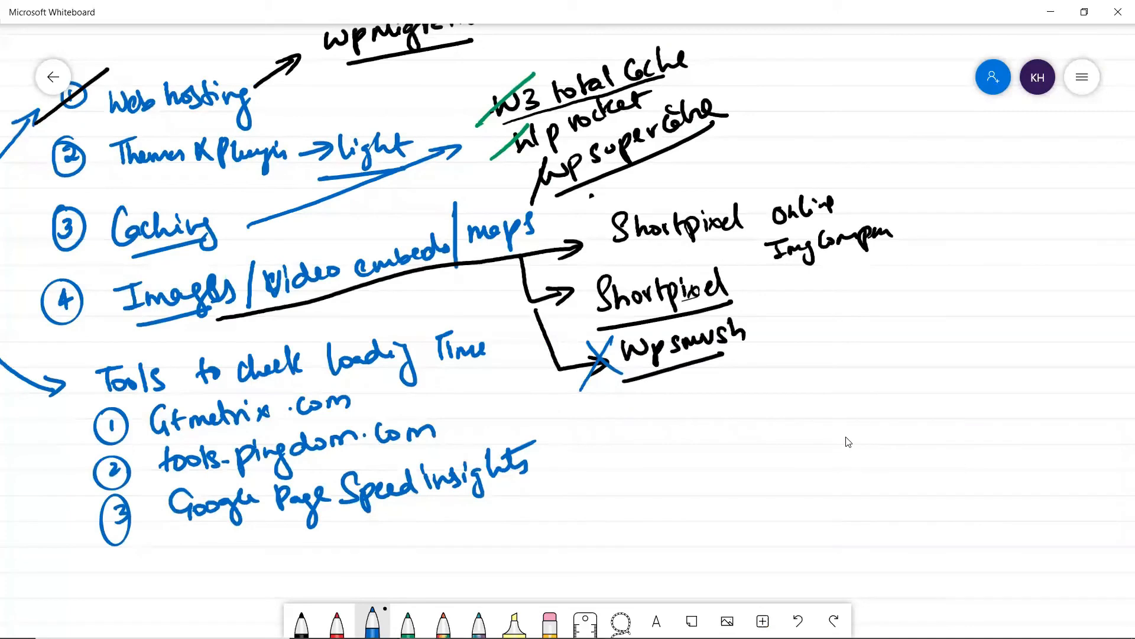
pyautogui.moveTo(41, 344); pyautogui.dragTo(39, 361)
pyautogui.moveTo(45, 342)
pyautogui.mouseDown()
pyautogui.moveTo(58, 343)
pyautogui.moveTo(64, 374)
pyautogui.mouseUp()
# Handwrite a circled 5 with "CDN → Content Delivery Network" in blue below the crossed-out WP Smush note.
pyautogui.moveTo(651, 426)
pyautogui.mouseDown()
pyautogui.moveTo(649, 408)
pyautogui.moveTo(627, 399)
pyautogui.mouseUp()
pyautogui.moveTo(712, 379)
pyautogui.mouseDown()
pyautogui.moveTo(701, 383)
pyautogui.moveTo(720, 403)
pyautogui.mouseUp()
pyautogui.moveTo(723, 371); pyautogui.dragTo(727, 395)
pyautogui.moveTo(756, 404)
pyautogui.mouseDown()
pyautogui.moveTo(781, 363)
pyautogui.moveTo(823, 362)
pyautogui.mouseUp()
pyautogui.moveTo(867, 314)
pyautogui.mouseDown()
pyautogui.moveTo(855, 331)
pyautogui.moveTo(881, 337)
pyautogui.moveTo(940, 305)
pyautogui.mouseUp()
pyautogui.moveTo(939, 288); pyautogui.dragTo(949, 305)
pyautogui.moveTo(875, 362)
pyautogui.mouseDown()
pyautogui.moveTo(882, 387)
pyautogui.moveTo(971, 326)
pyautogui.moveTo(976, 346)
pyautogui.mouseUp()
pyautogui.moveTo(921, 397)
pyautogui.mouseDown()
pyautogui.moveTo(921, 415)
pyautogui.moveTo(950, 386)
pyautogui.mouseUp()
pyautogui.moveTo(949, 395)
pyautogui.mouseDown()
pyautogui.moveTo(970, 372)
pyautogui.moveTo(988, 385)
pyautogui.mouseUp()
pyautogui.moveTo(987, 378); pyautogui.dragTo(1010, 362)
pyautogui.moveTo(1005, 363)
pyautogui.mouseDown()
pyautogui.moveTo(1018, 335)
pyautogui.moveTo(1038, 356)
pyautogui.mouseUp()
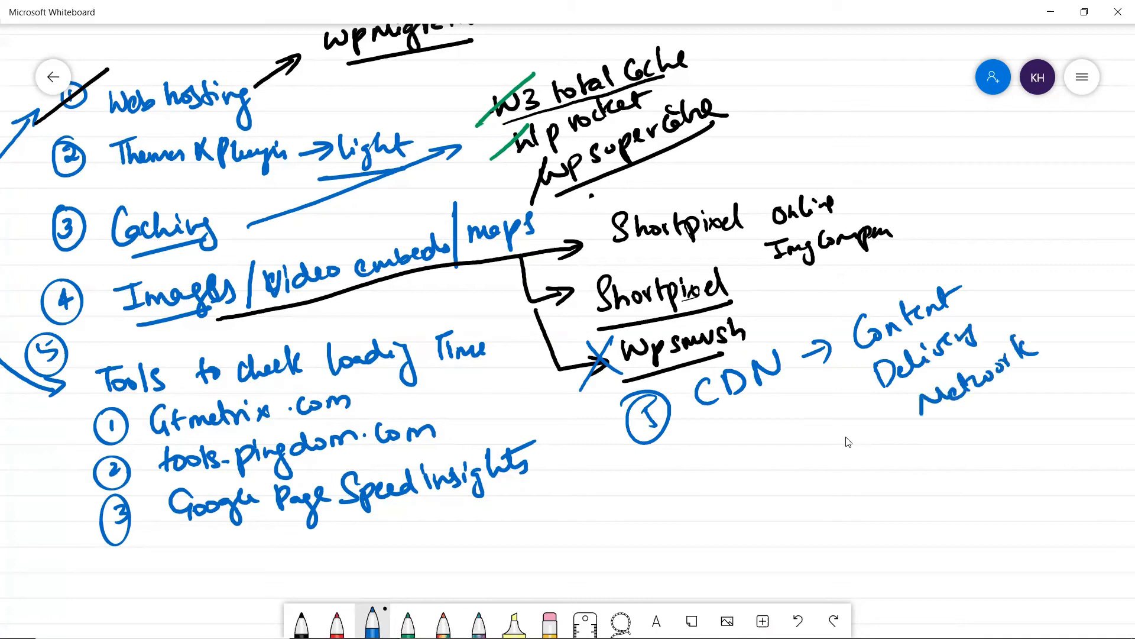
pyautogui.moveTo(905, 390); pyautogui.dragTo(986, 346)
# Switch back to Chrome, search Google for "maxcdn" in a new tab and open StackPath's MaxCDN page.
pyautogui.hotkey('alt', 'Tab')
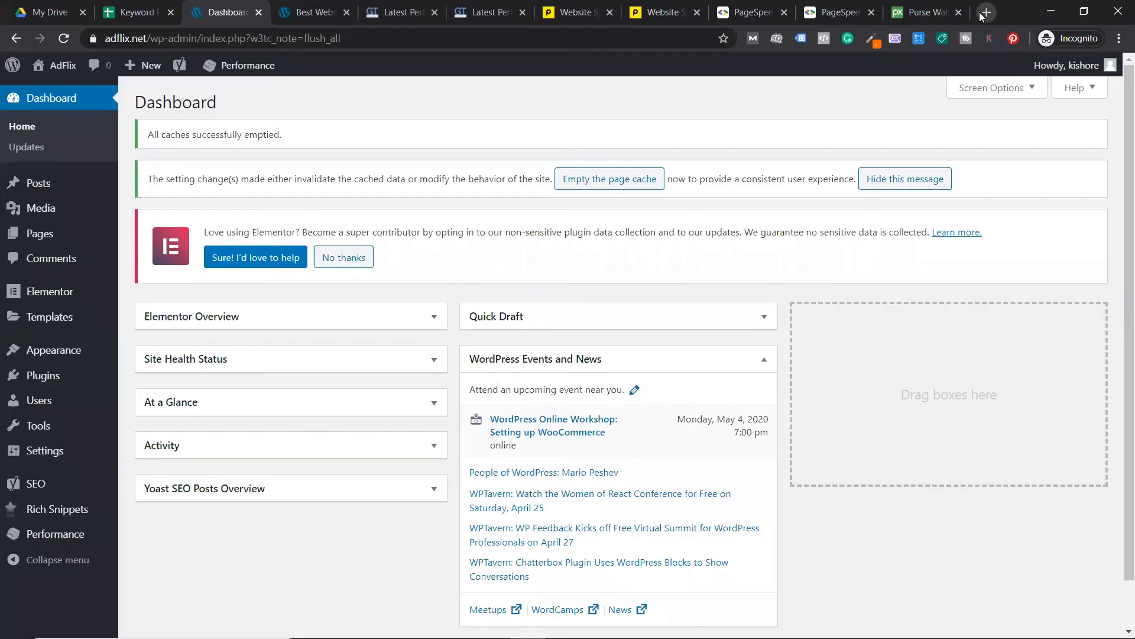
pyautogui.click(985, 13)
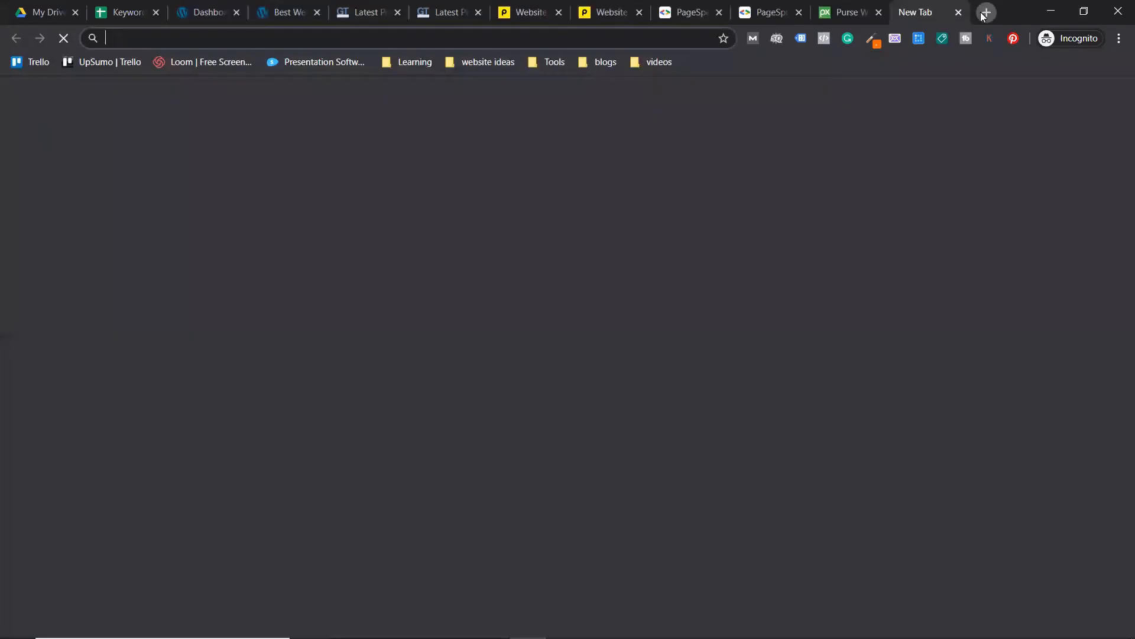
pyautogui.write('maxcdn')
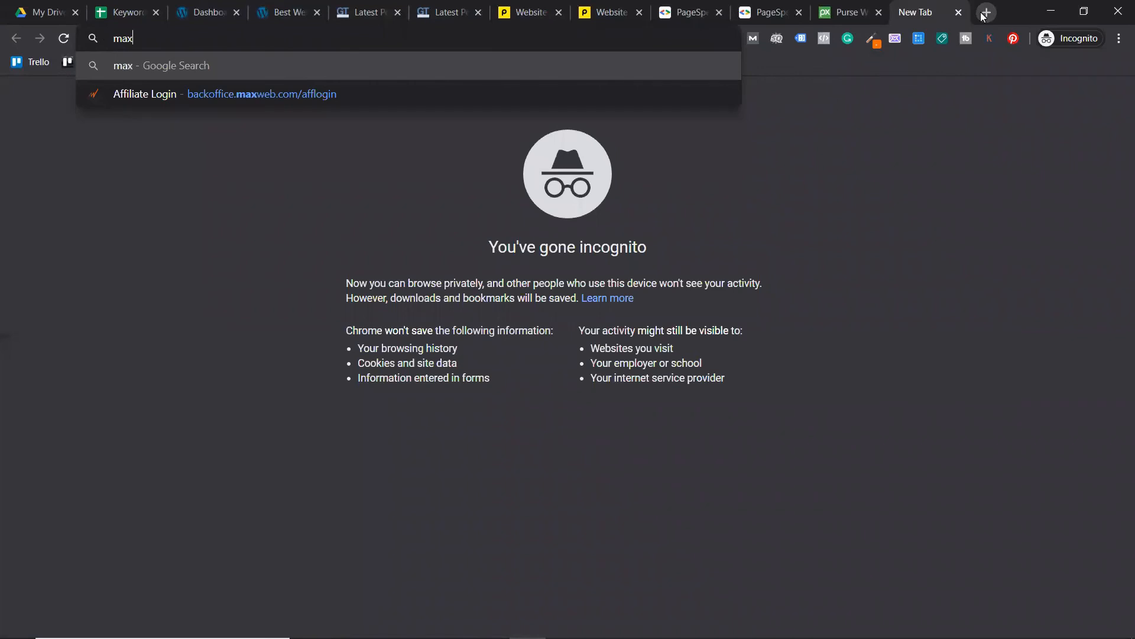
pyautogui.press('Return')
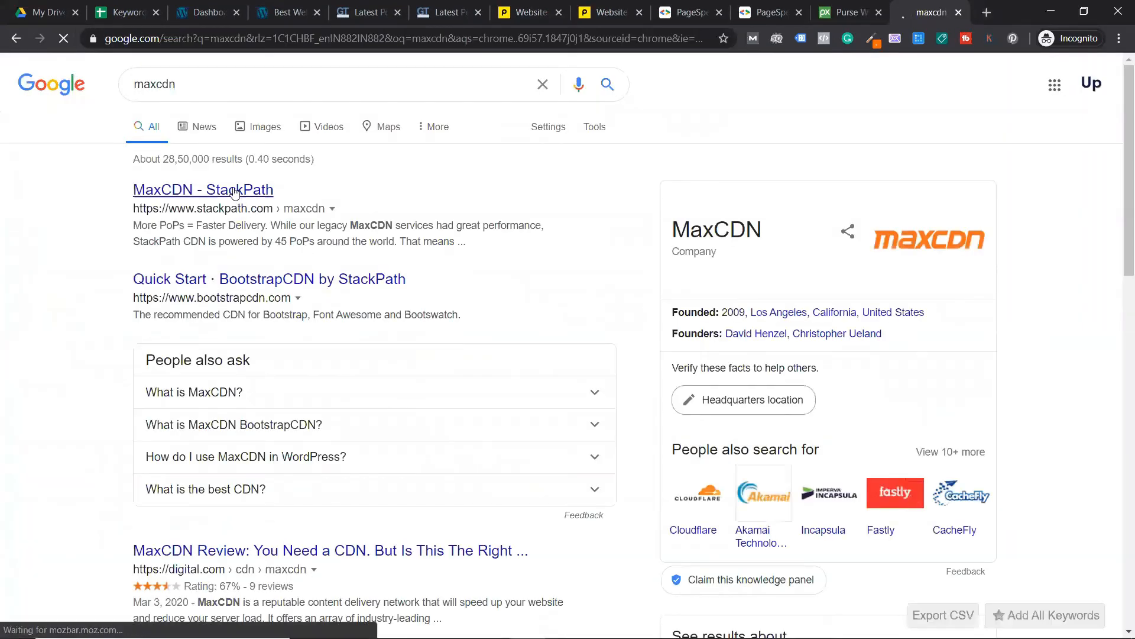
pyautogui.click(230, 207)
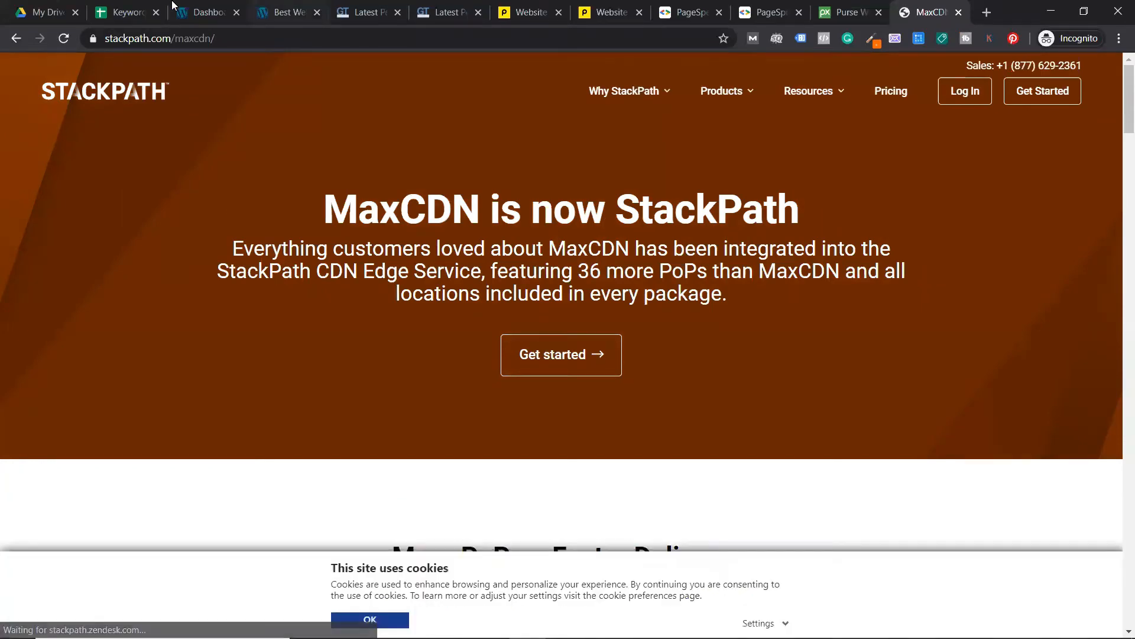
# Examine StackPath's world map of edge locations after a glance at the live site, and minimize the sales chat.
pyautogui.click(287, 12)
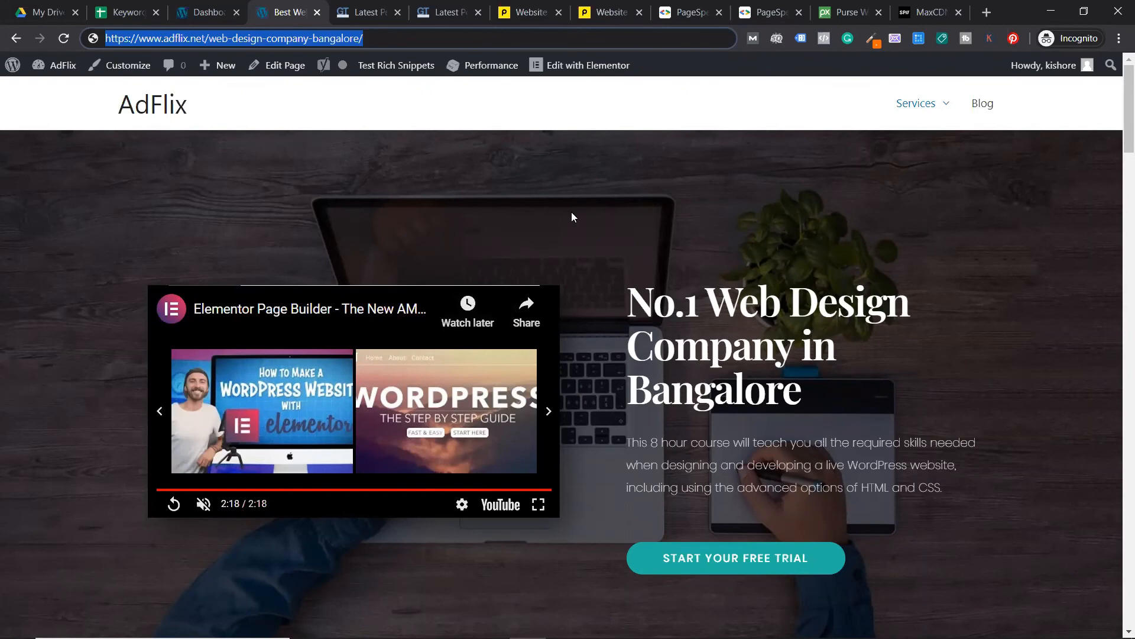
pyautogui.click(926, 12)
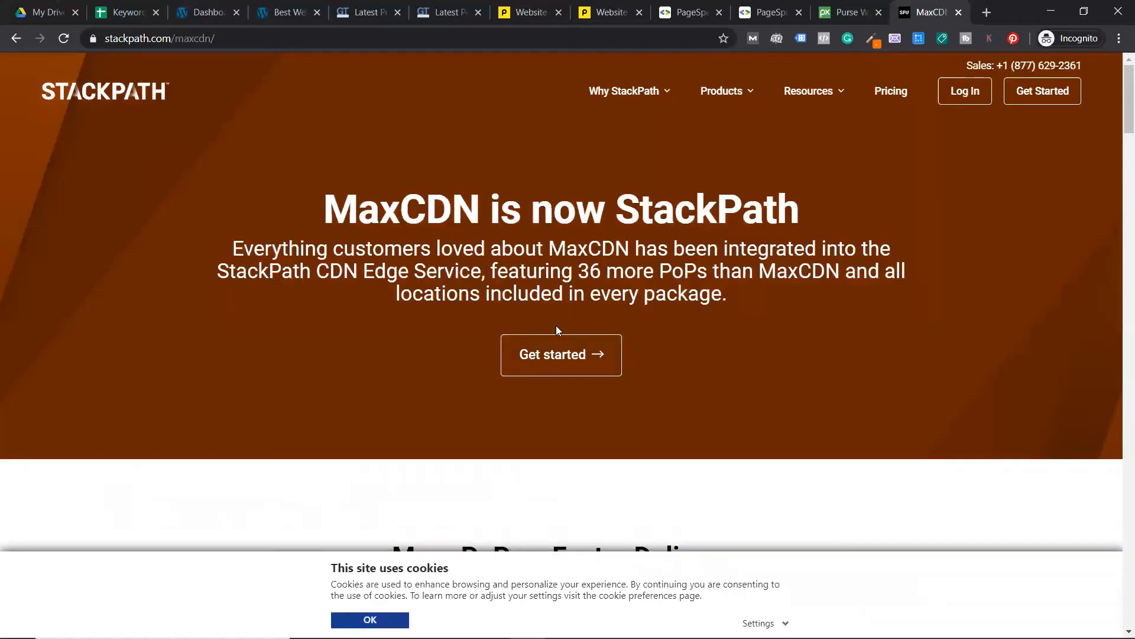
pyautogui.scroll(-15, 557, 330)
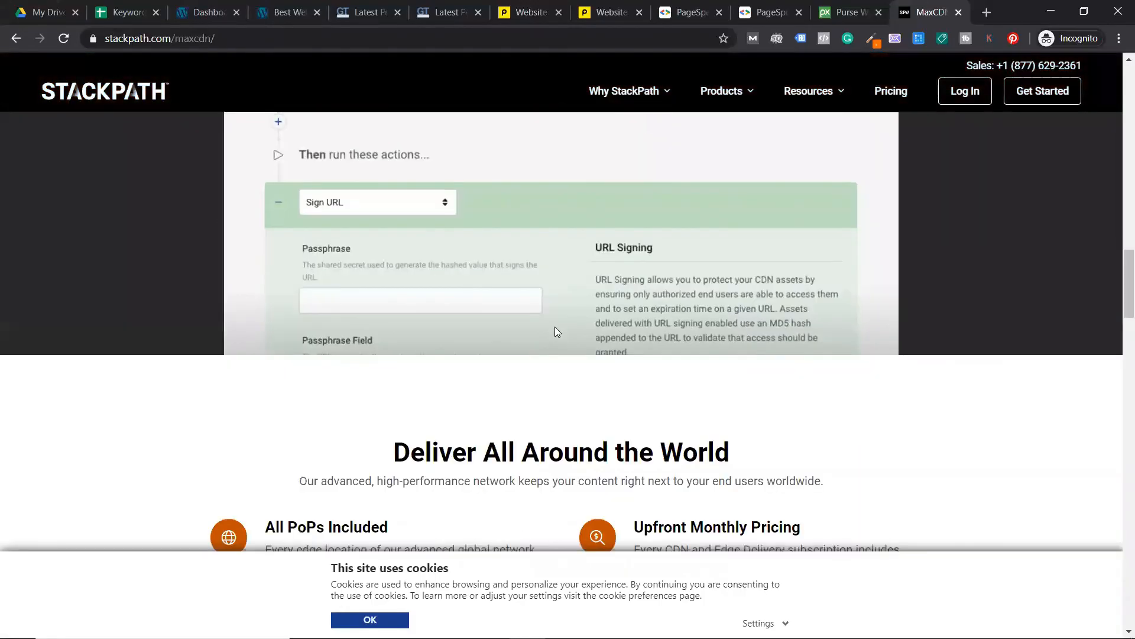
pyautogui.scroll(-10, 555, 331)
pyautogui.scroll(4, 554, 331)
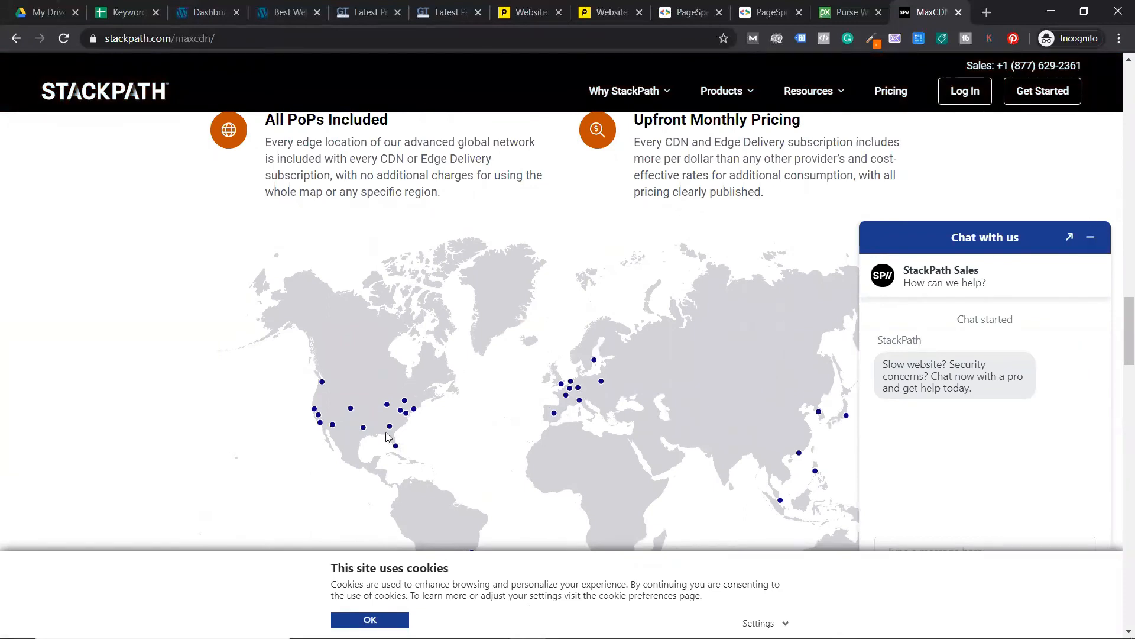
pyautogui.click(1090, 237)
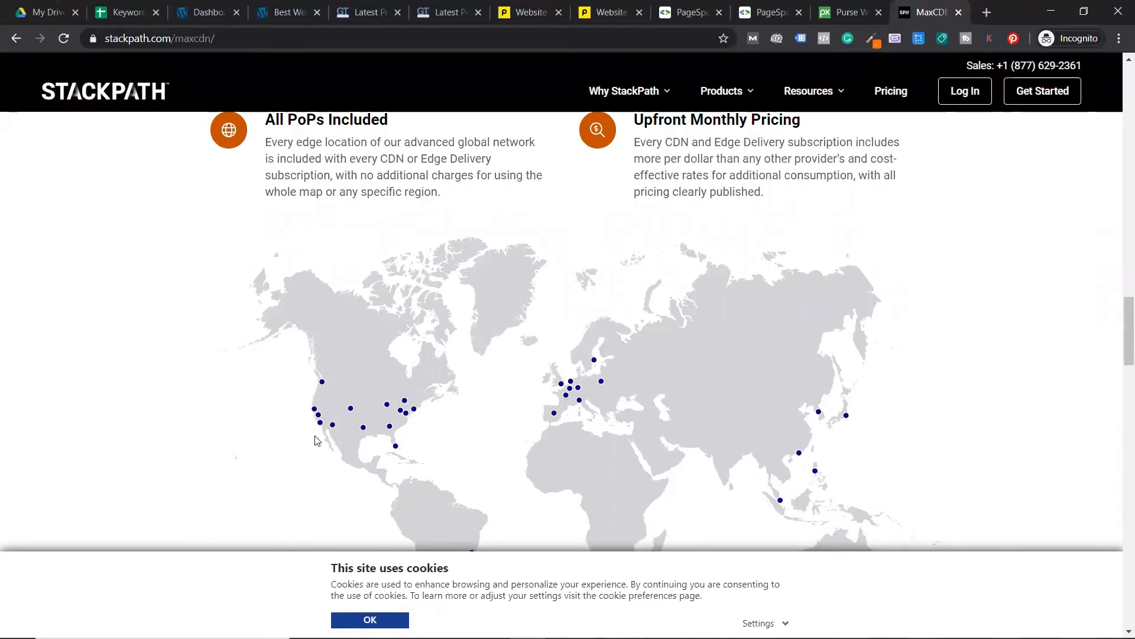
# Search Google for "cloudflare cdn" in a new tab.
pyautogui.click(985, 12)
pyautogui.write('cloudflare c')
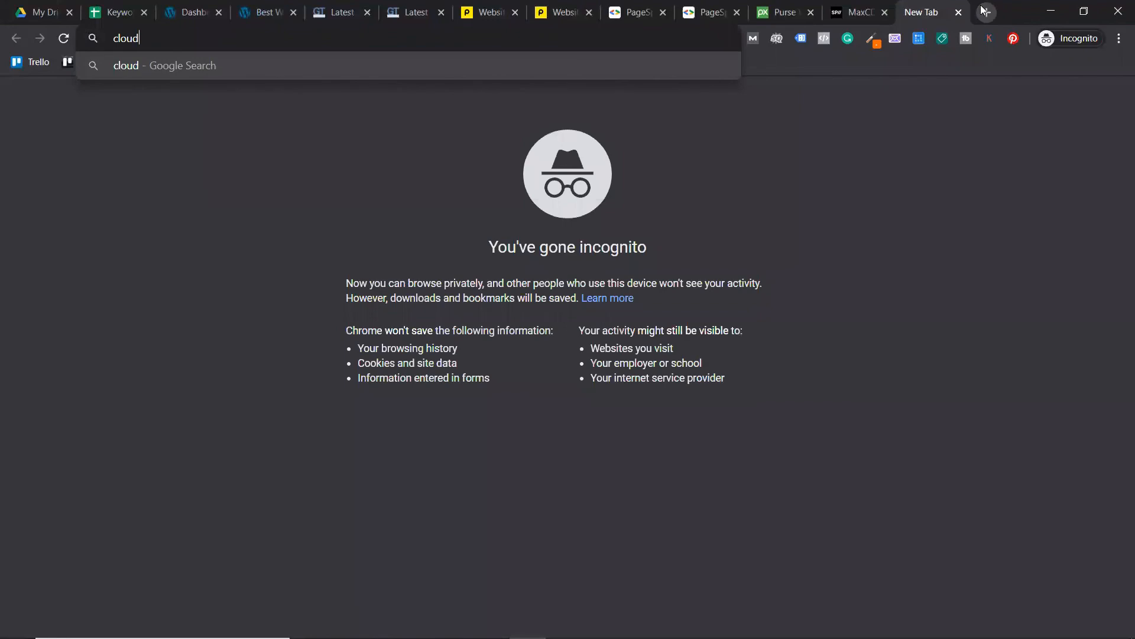
pyautogui.write('dn')
pyautogui.press('Return')
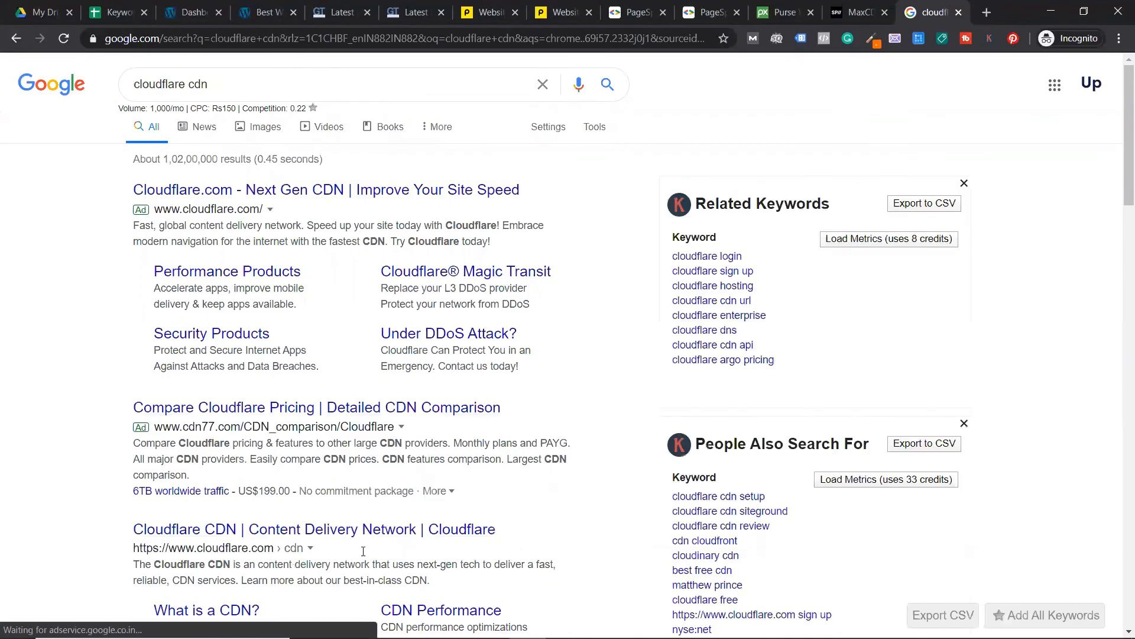
# Search Google for "amazon cloudfront" in a new tab and open the AWS CloudFront page.
pyautogui.click(983, 20)
pyautogui.write('.a')
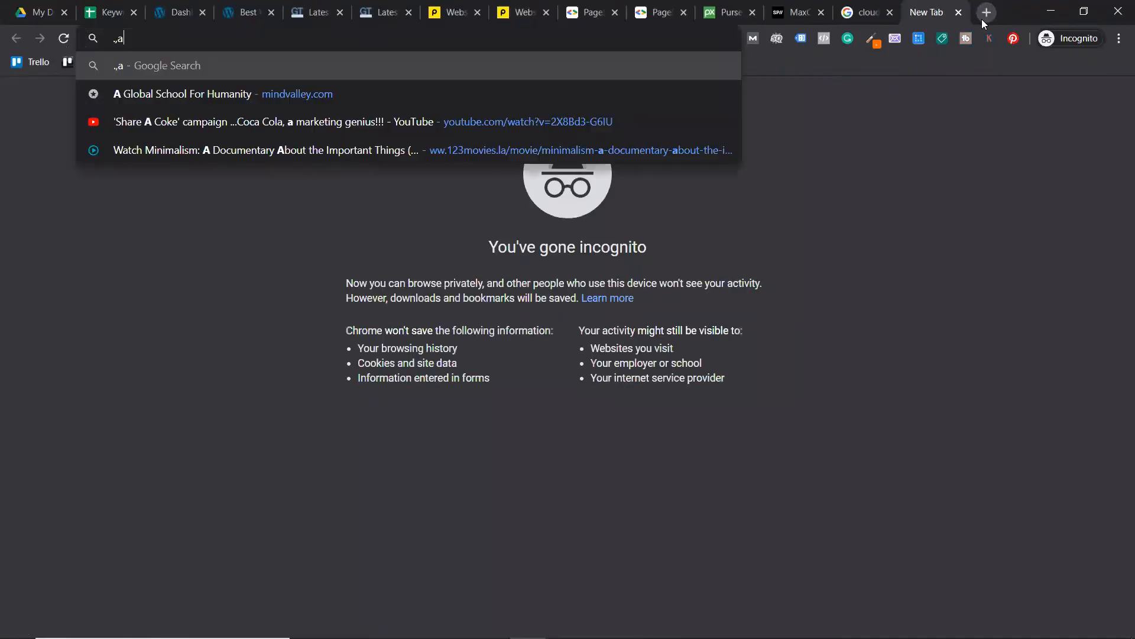
pyautogui.press('BackSpace')
pyautogui.press('BackSpace')
pyautogui.write('amazon')
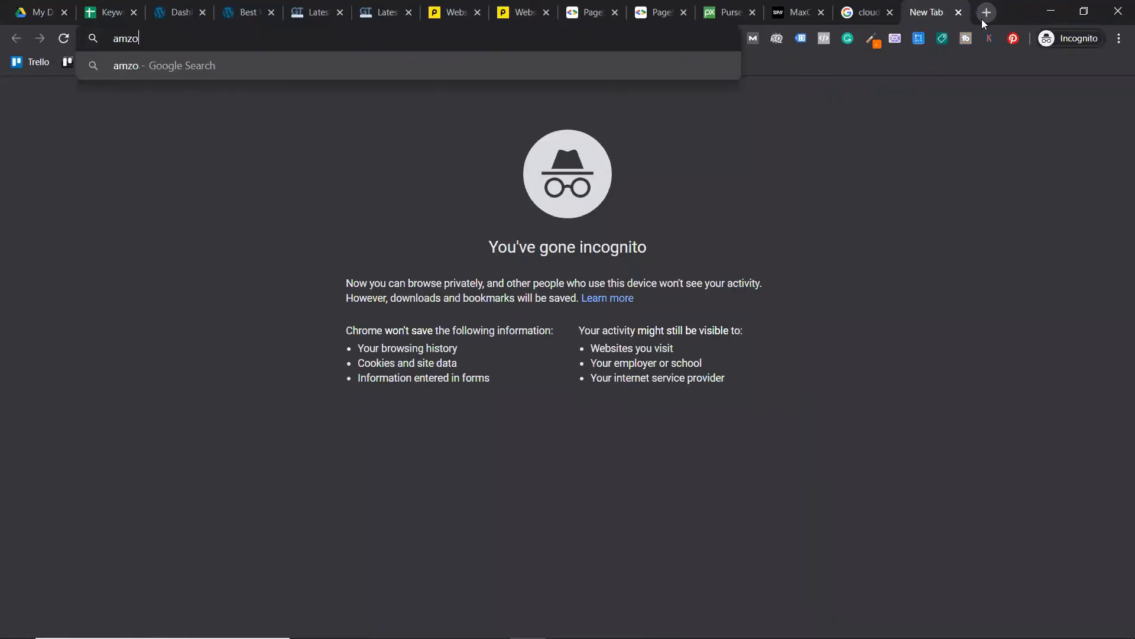
pyautogui.write(' cloudfront')
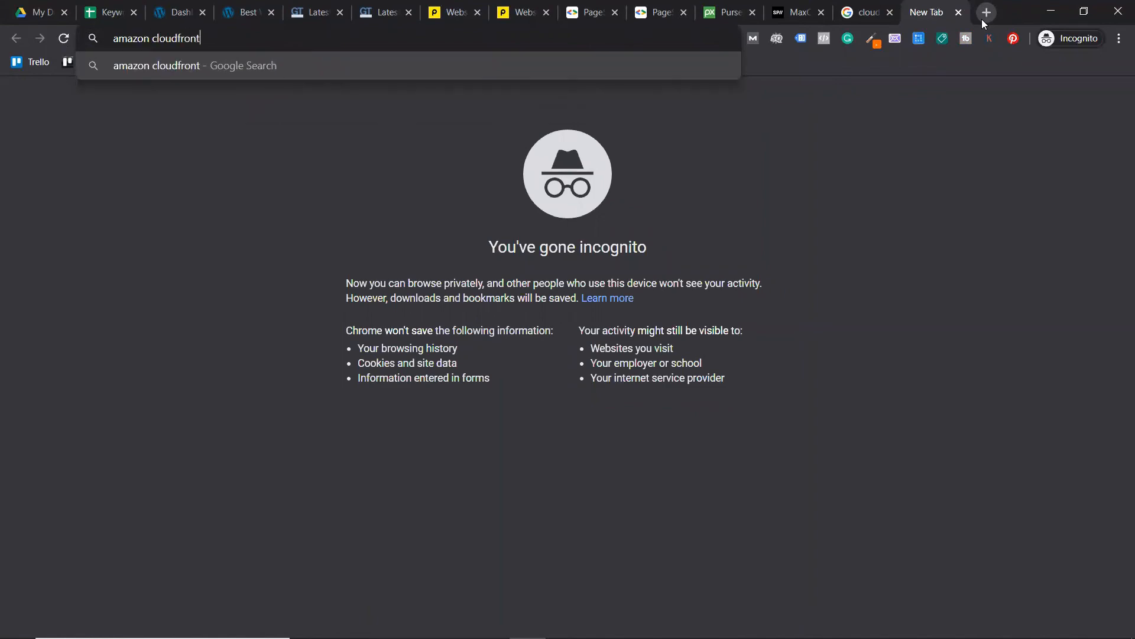
pyautogui.press('Return')
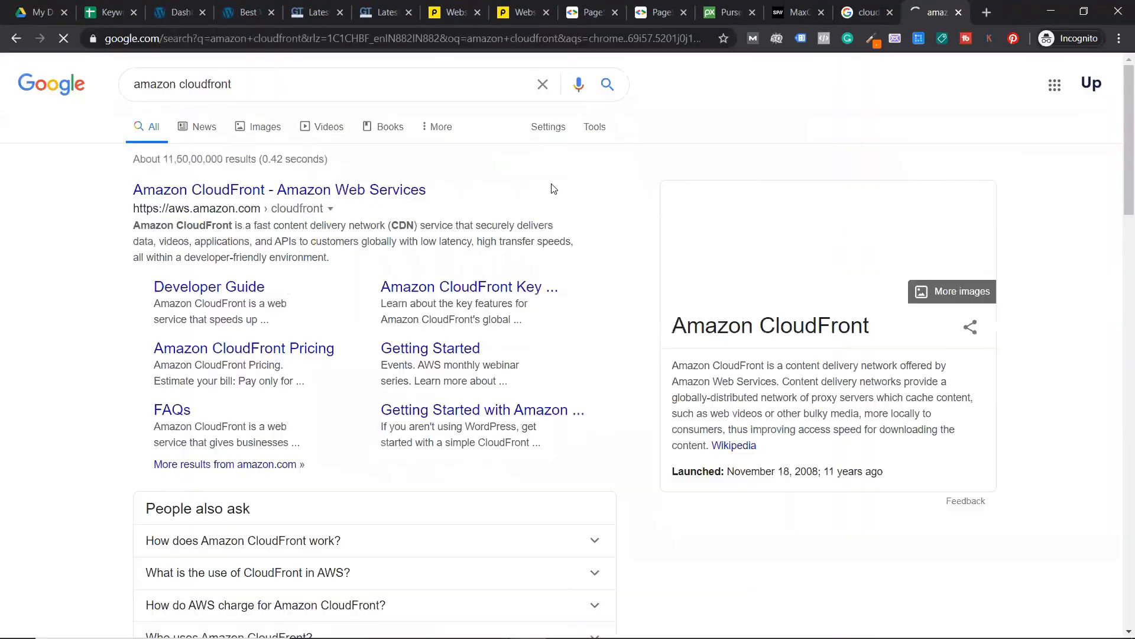
pyautogui.click(272, 208)
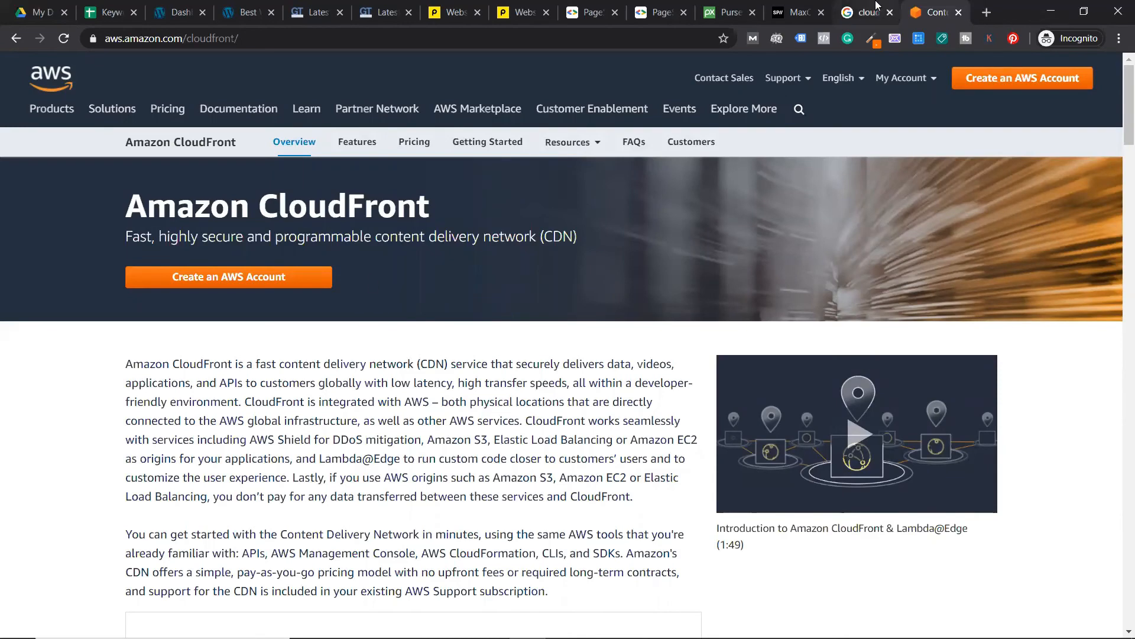
# Open Cloudflare's CDN page from the search results and return to the StackPath MaxCDN tab.
pyautogui.click(877, 6)
pyautogui.click(327, 528)
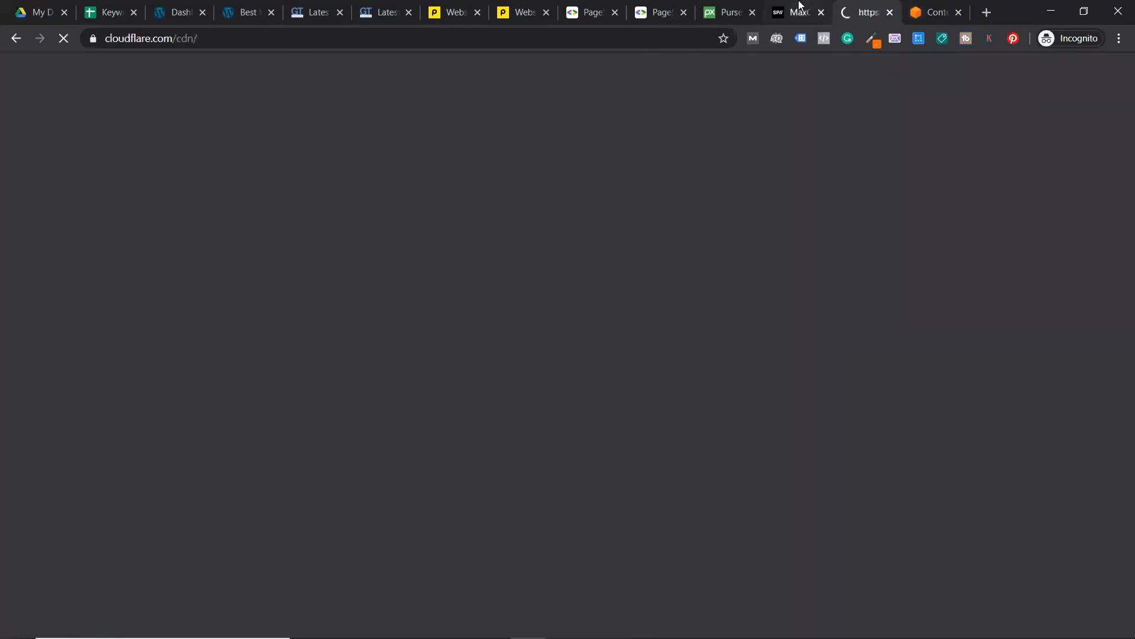
pyautogui.click(800, 7)
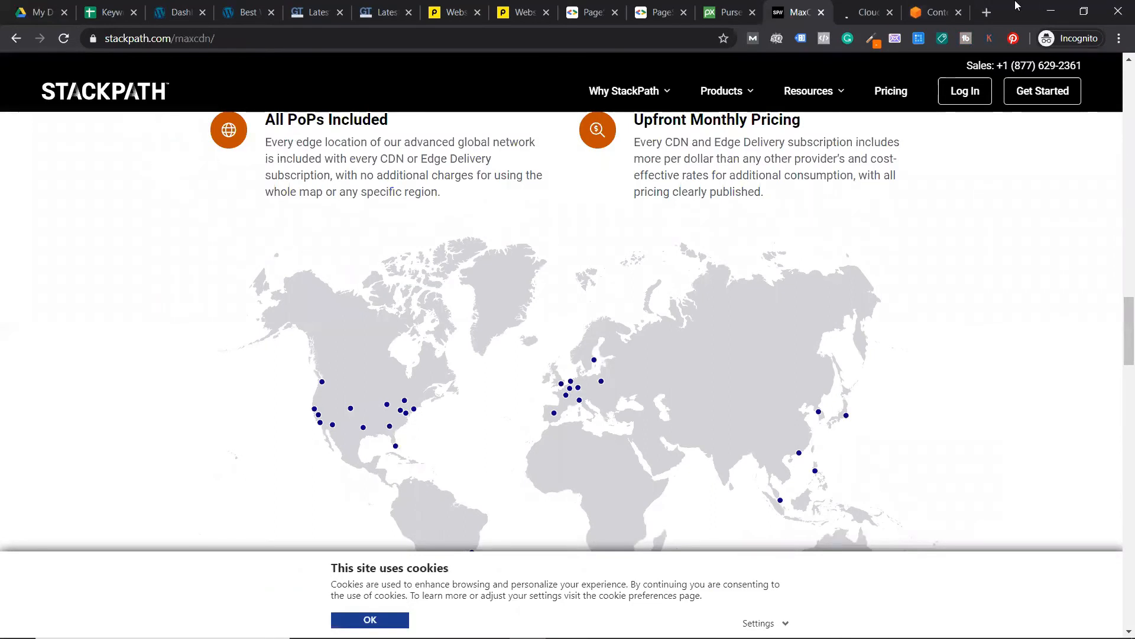
# Open wpxhosting.com in a new tab, examine the pricing plans' WPX Cloud CDN entry, and close the tab.
pyautogui.click(994, 14)
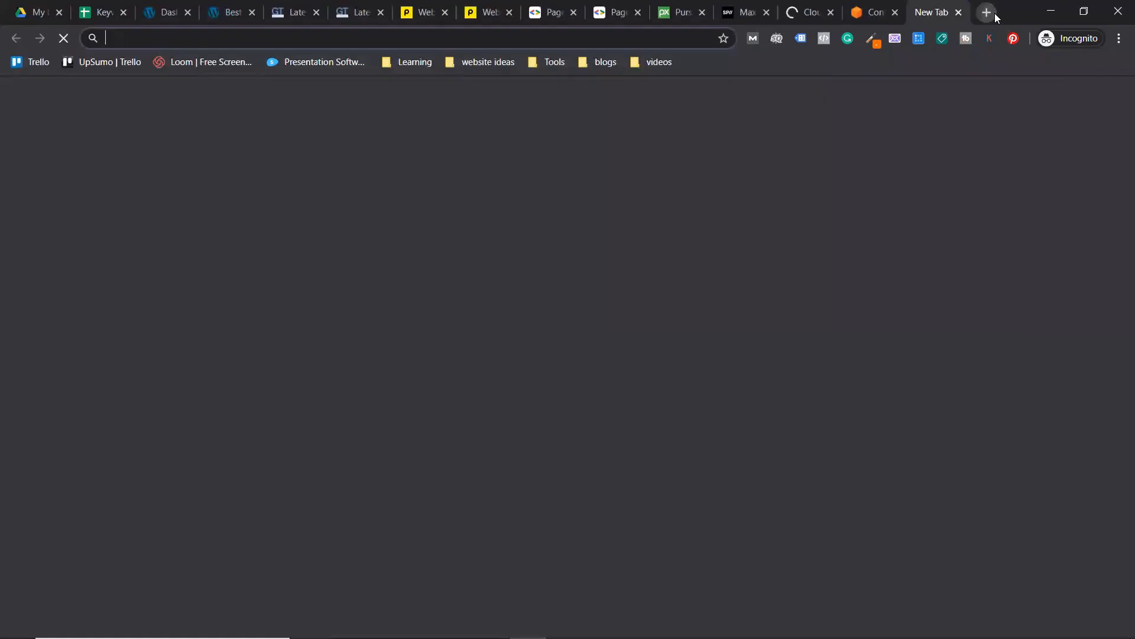
pyautogui.write('wpxhosting.com')
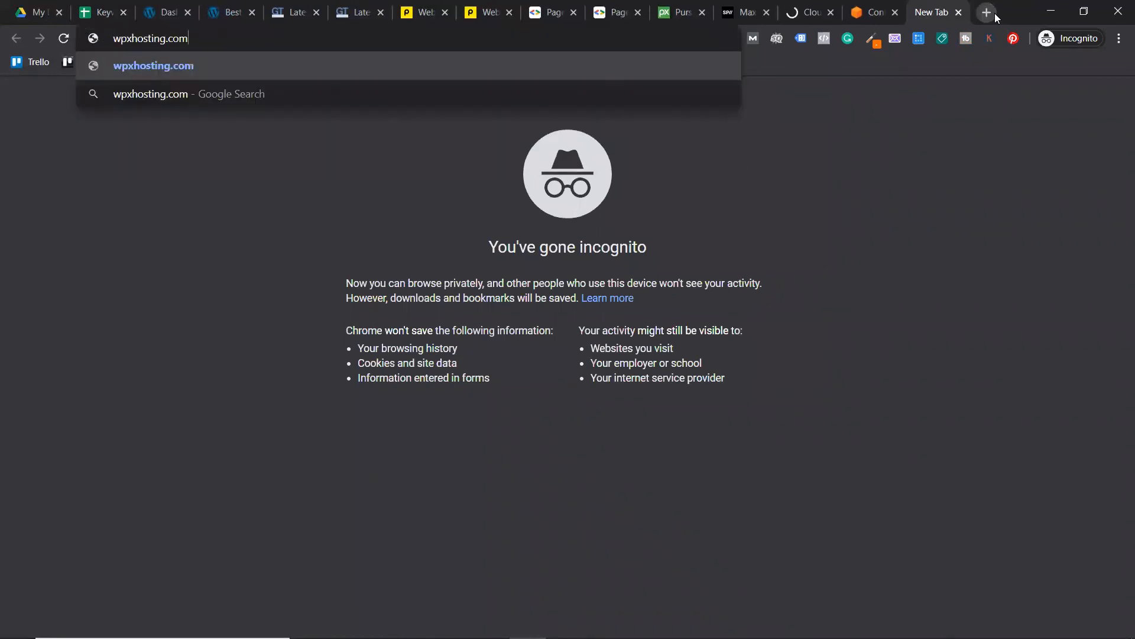
pyautogui.press('Return')
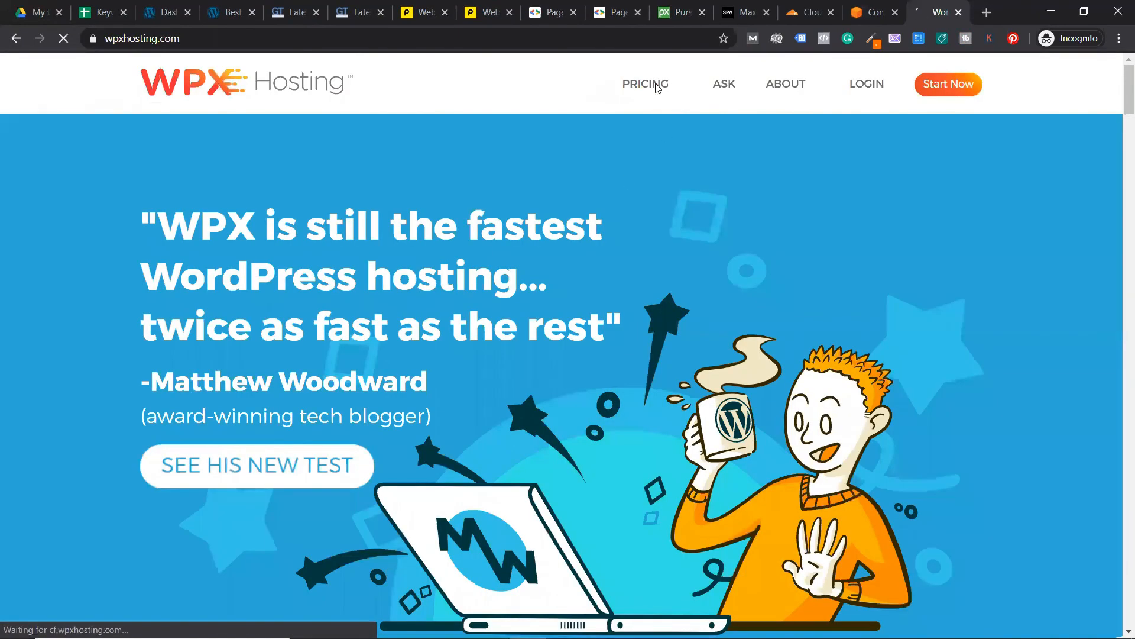
pyautogui.click(654, 83)
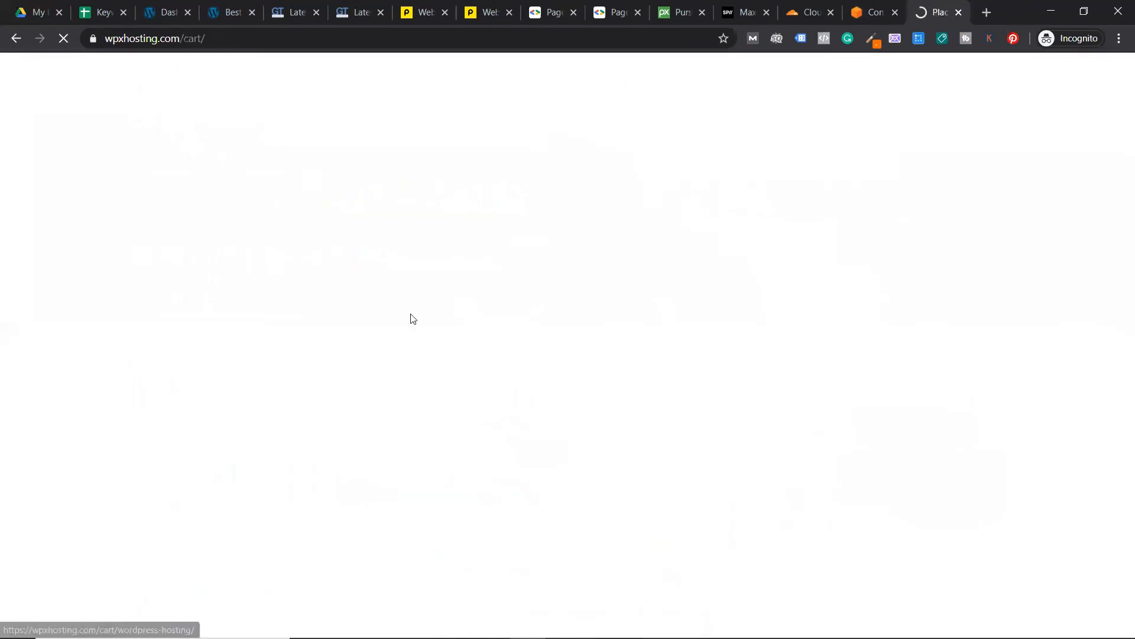
pyautogui.scroll(-6, 411, 317)
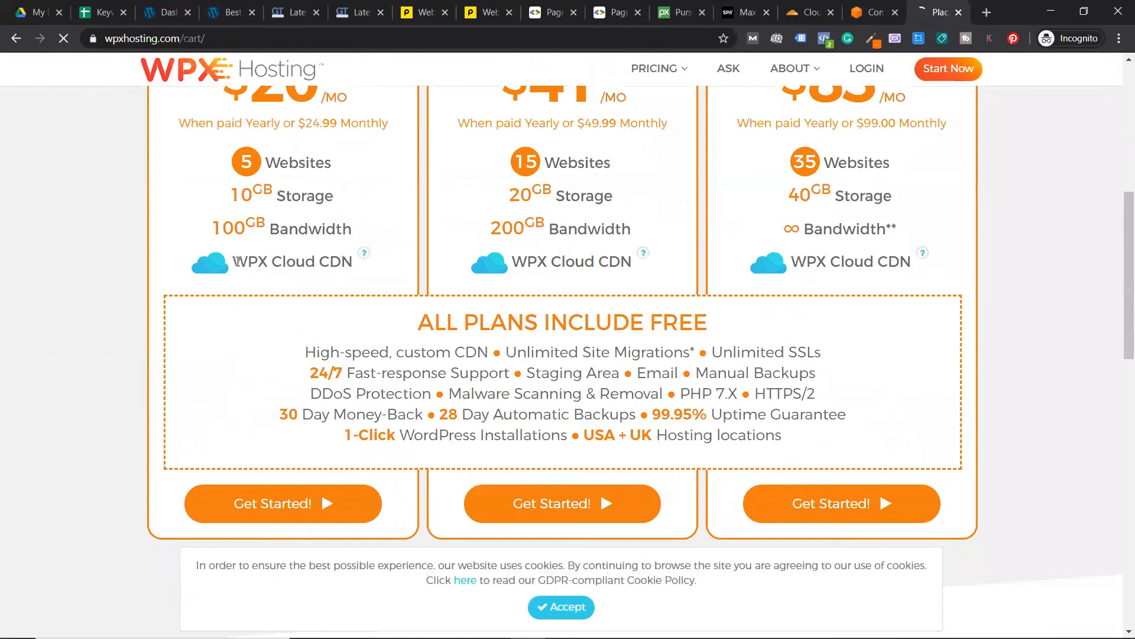
pyautogui.moveTo(232, 262); pyautogui.dragTo(375, 271)
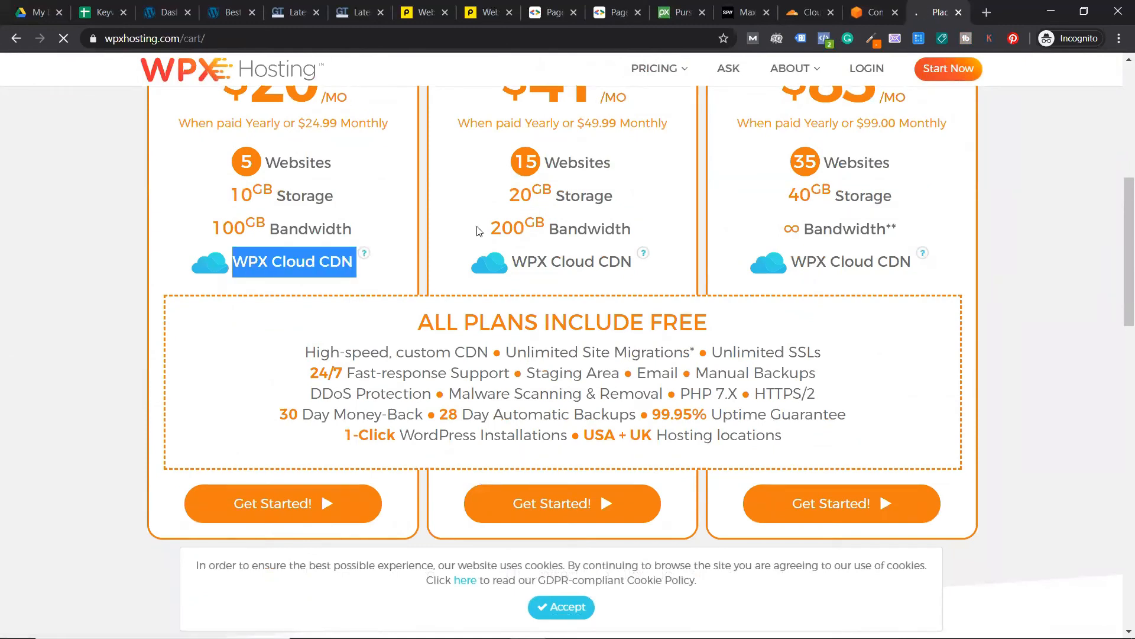
pyautogui.click(959, 12)
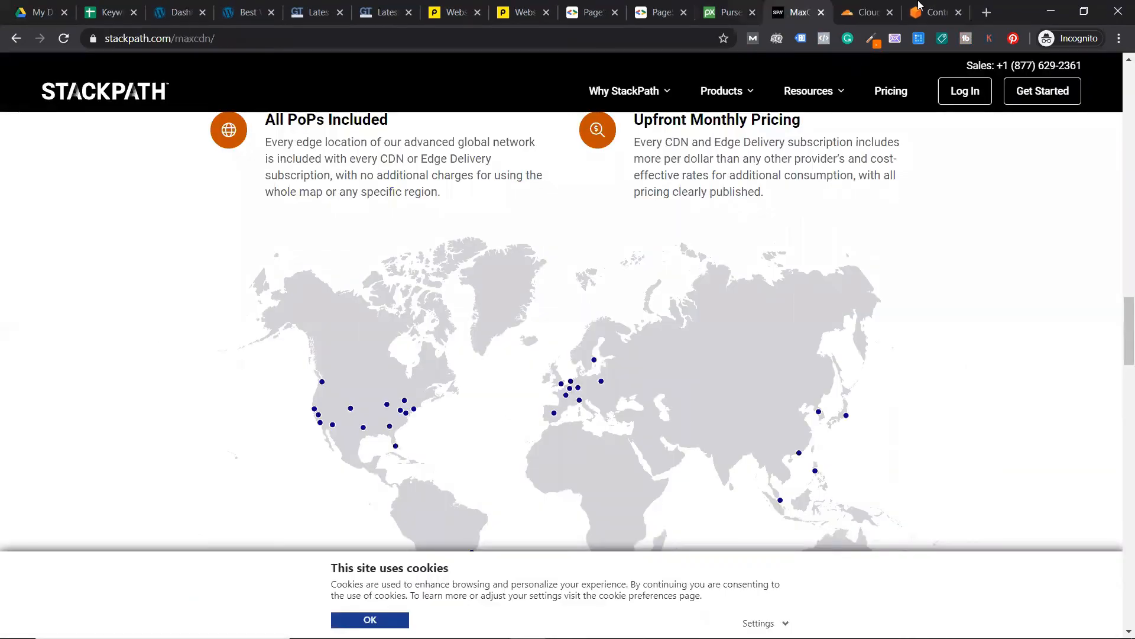
# Skim the Amazon CloudFront page and close the CloudFront, Cloudflare and StackPath tabs.
pyautogui.click(928, 9)
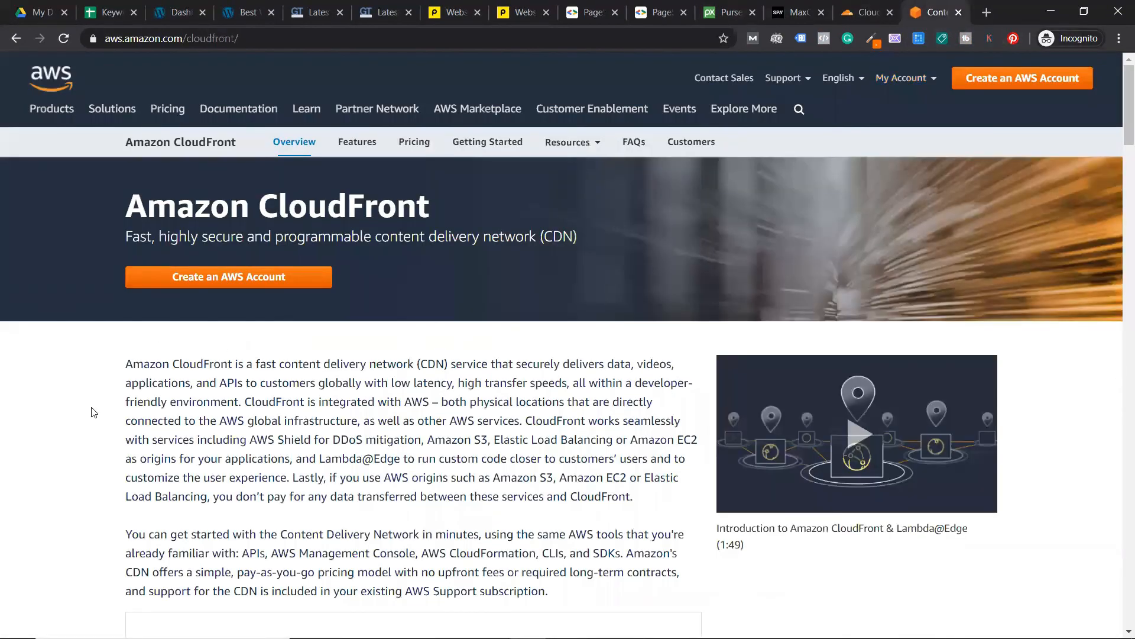
pyautogui.scroll(-10, 429, 256)
pyautogui.scroll(10, 398, 398)
pyautogui.click(958, 12)
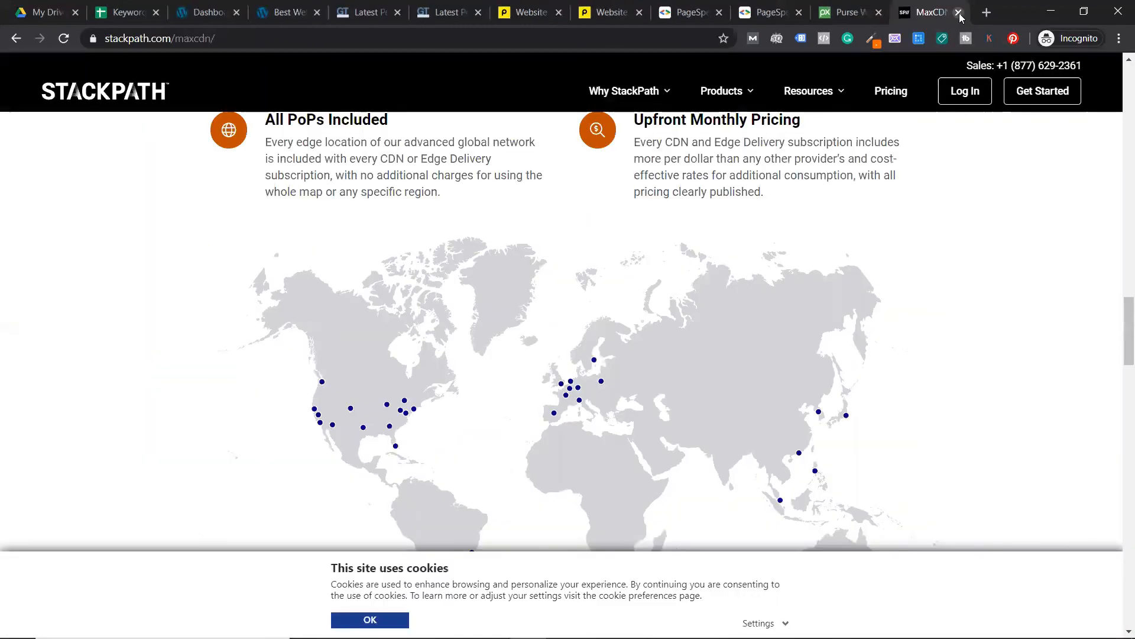
pyautogui.click(959, 12)
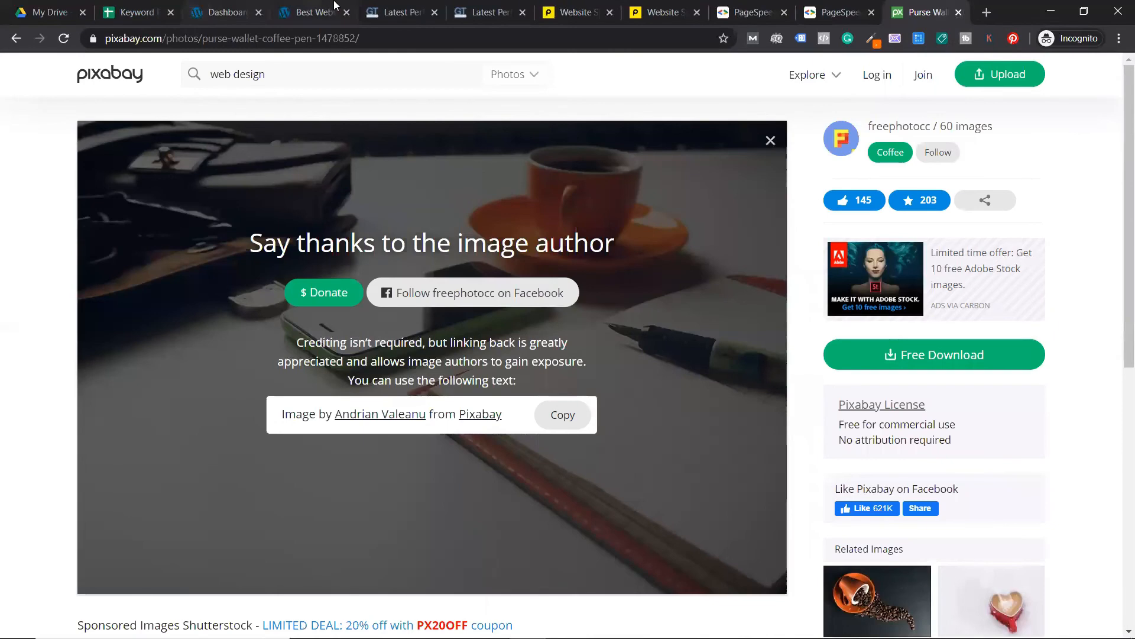
# Rerun the speed tests for the web-design-company-bangalore page in GTmetrix, Pingdom and PageSpeed Insights.
pyautogui.click(483, 12)
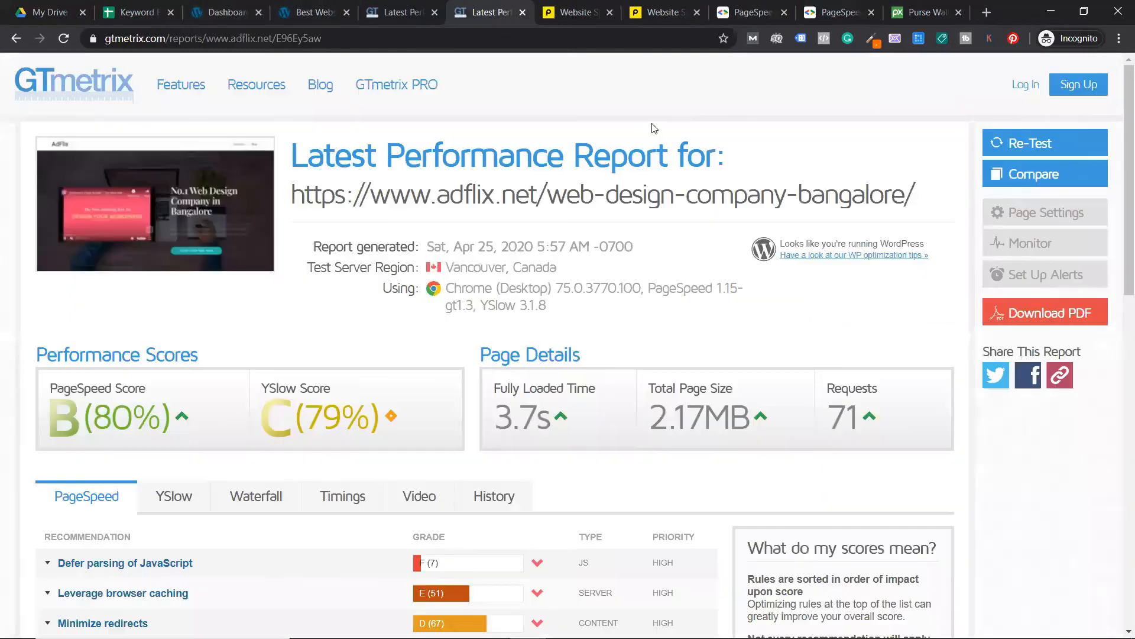
pyautogui.click(1026, 144)
pyautogui.click(665, 13)
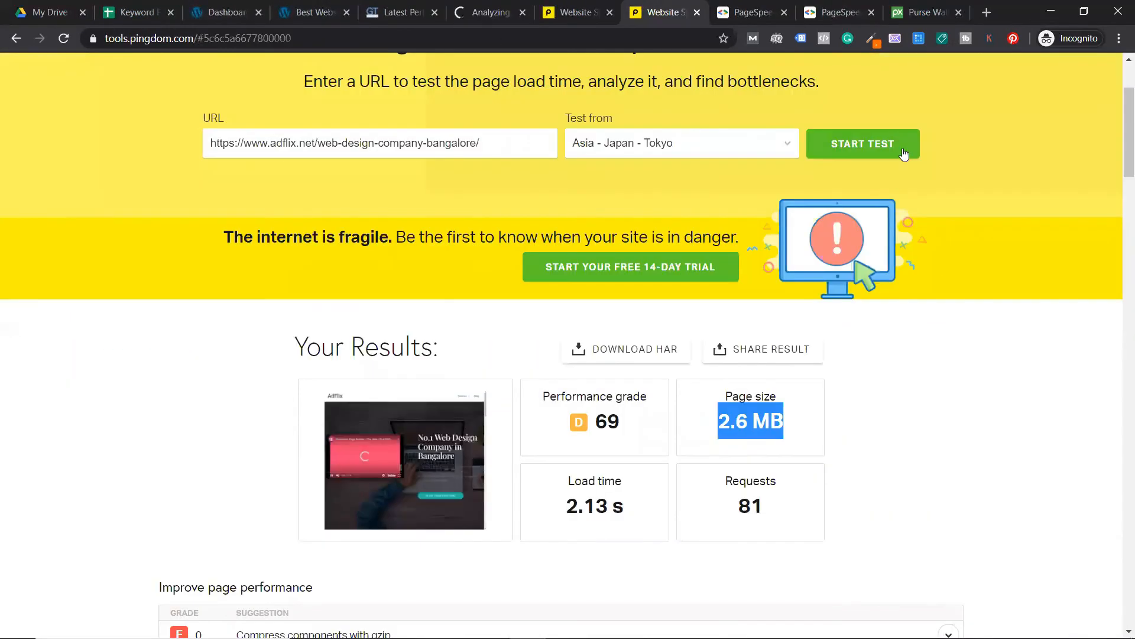
pyautogui.click(893, 146)
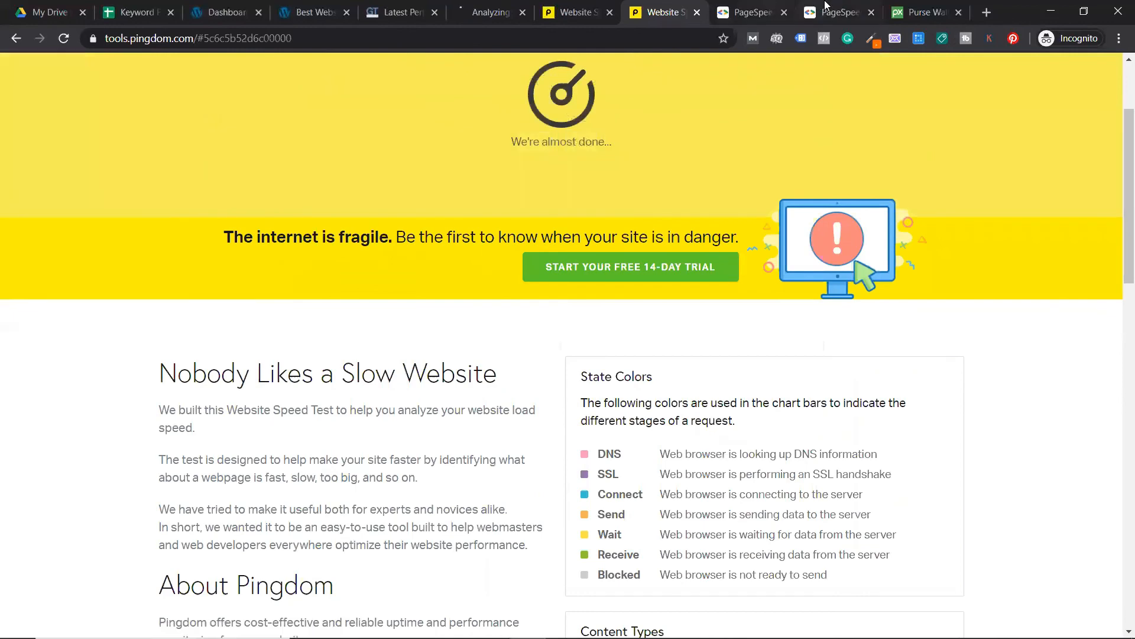
pyautogui.click(849, 9)
pyautogui.click(803, 147)
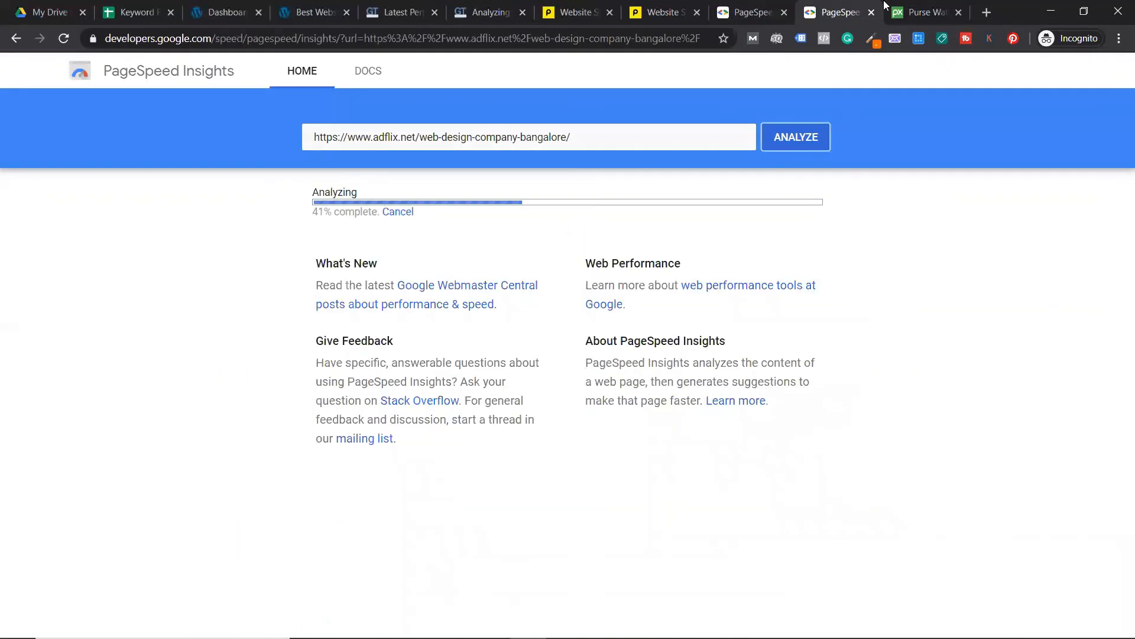
# Look through the live web design page down to its footer and check the progress of the Pingdom test.
pyautogui.click(314, 12)
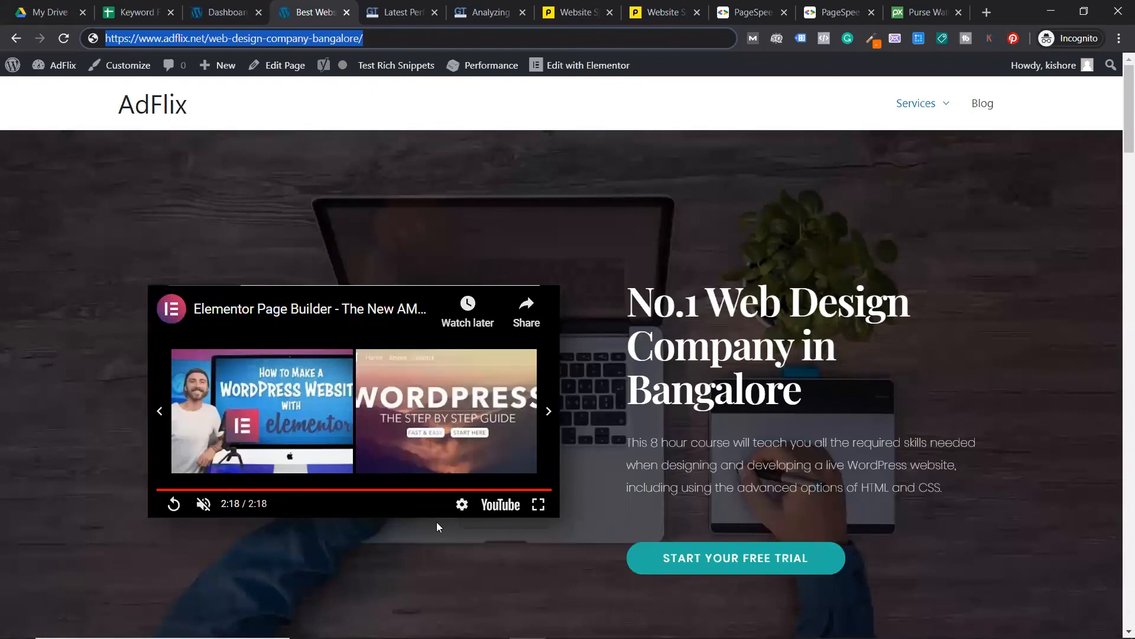
pyautogui.scroll(-15, 441, 522)
pyautogui.scroll(-20, 441, 528)
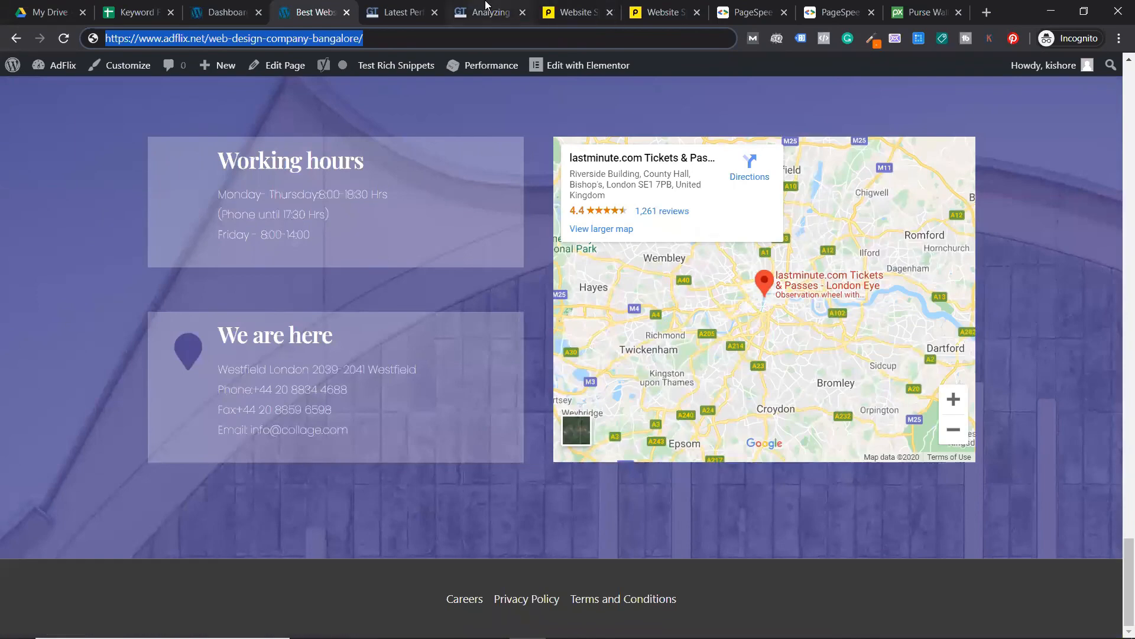
pyautogui.hotkey('ctrl', '6')
pyautogui.click(644, 6)
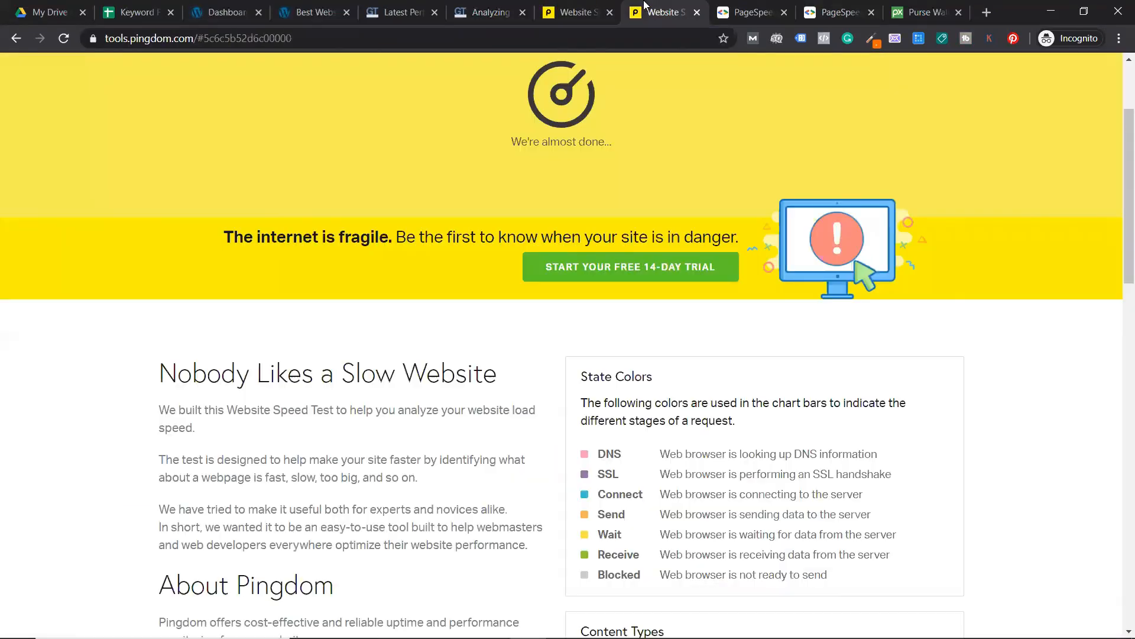
pyautogui.scroll(3, 652, 284)
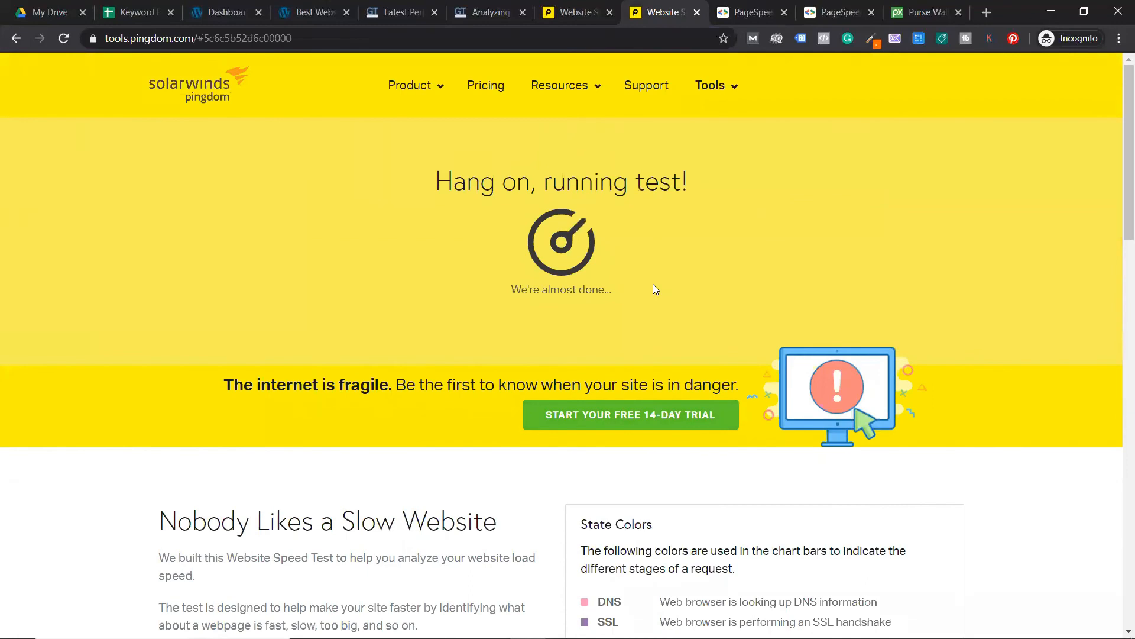
# Review the page's mobile and desktop scores in PageSpeed Insights.
pyautogui.click(846, 6)
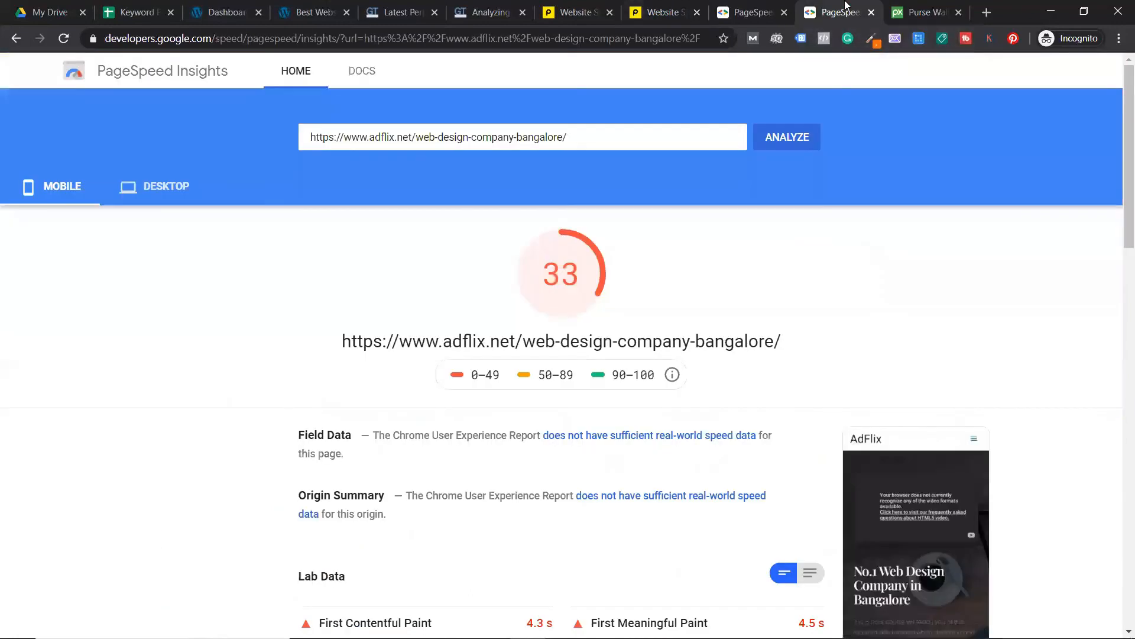
pyautogui.click(195, 197)
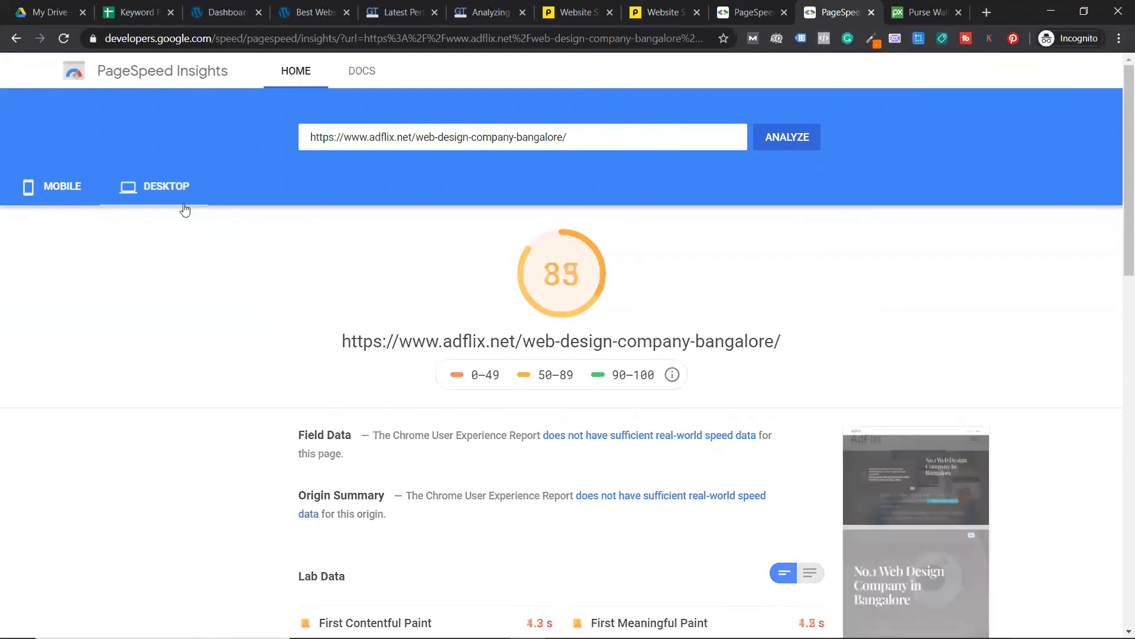
pyautogui.click(56, 190)
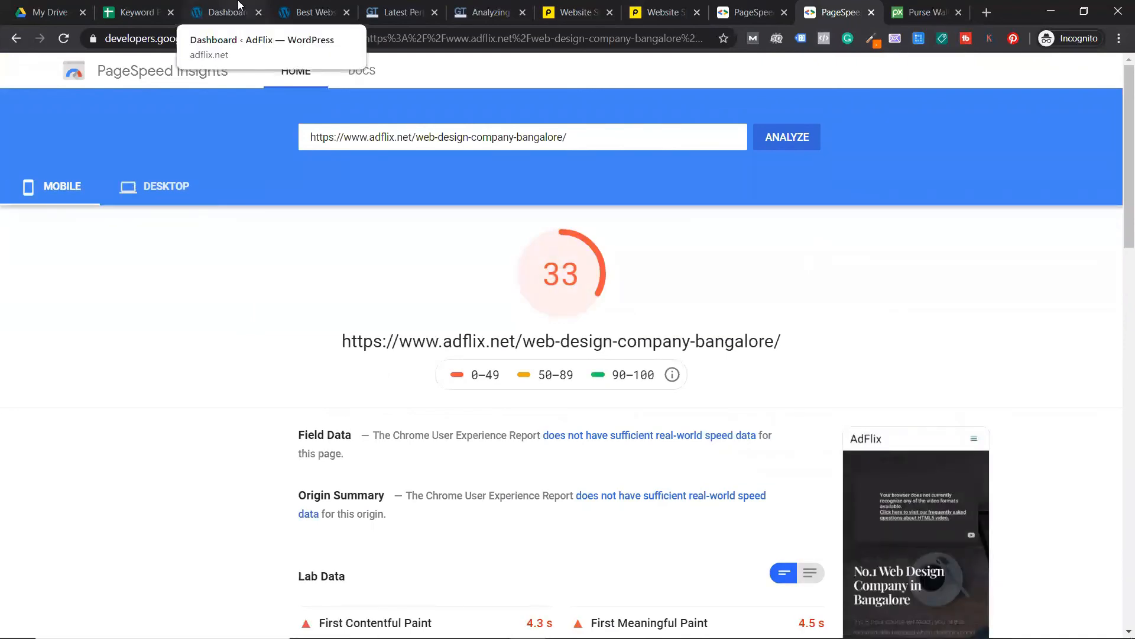
# Compare the page's earlier GTmetrix report with the newly generated one.
pyautogui.click(241, 6)
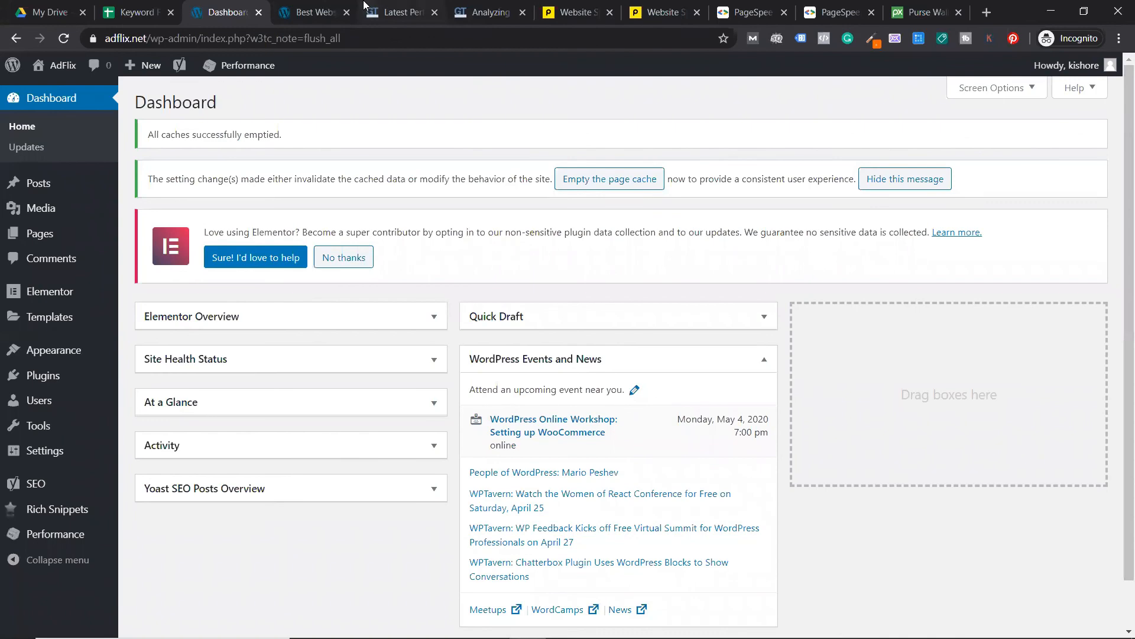
pyautogui.click(378, 11)
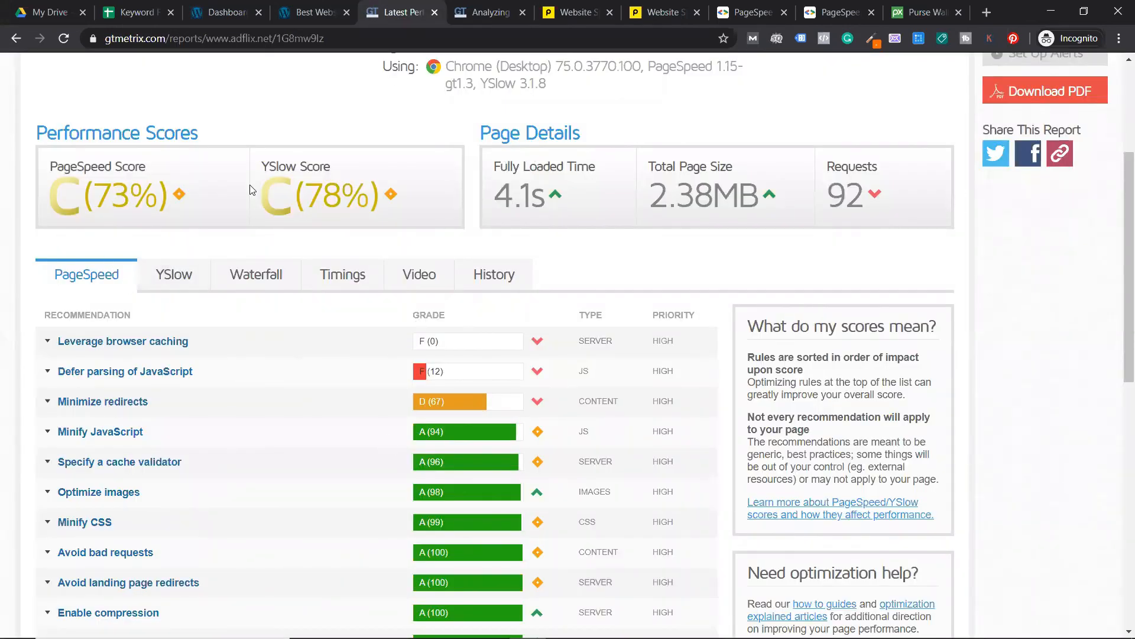
pyautogui.click(529, 6)
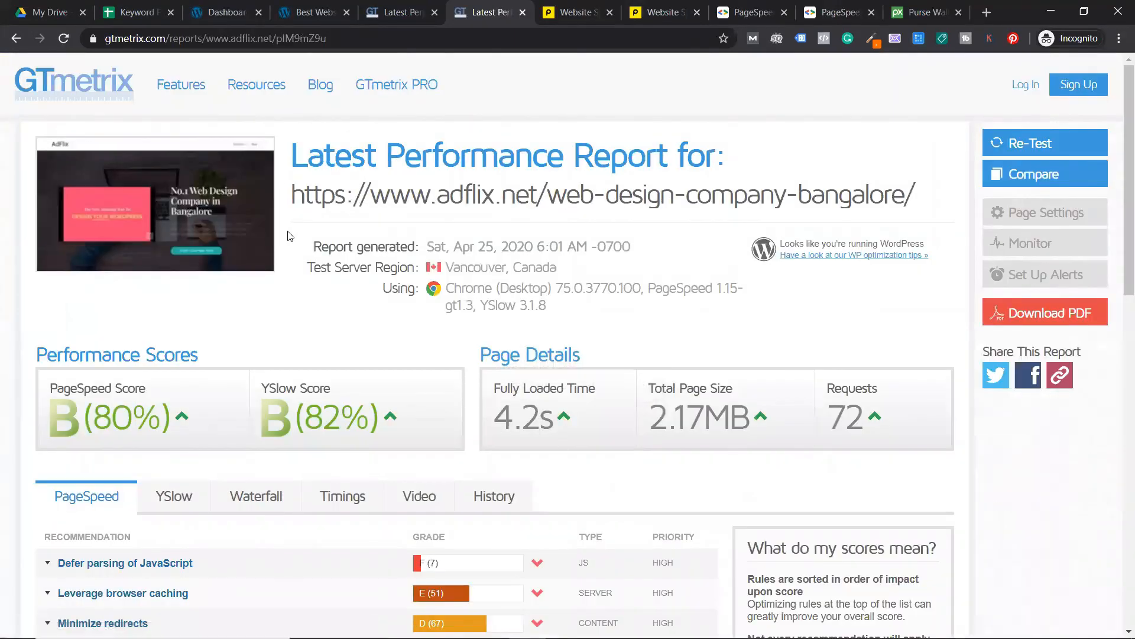
# Open the web design company page from the WordPress page list in the Elementor editor.
pyautogui.click(237, 7)
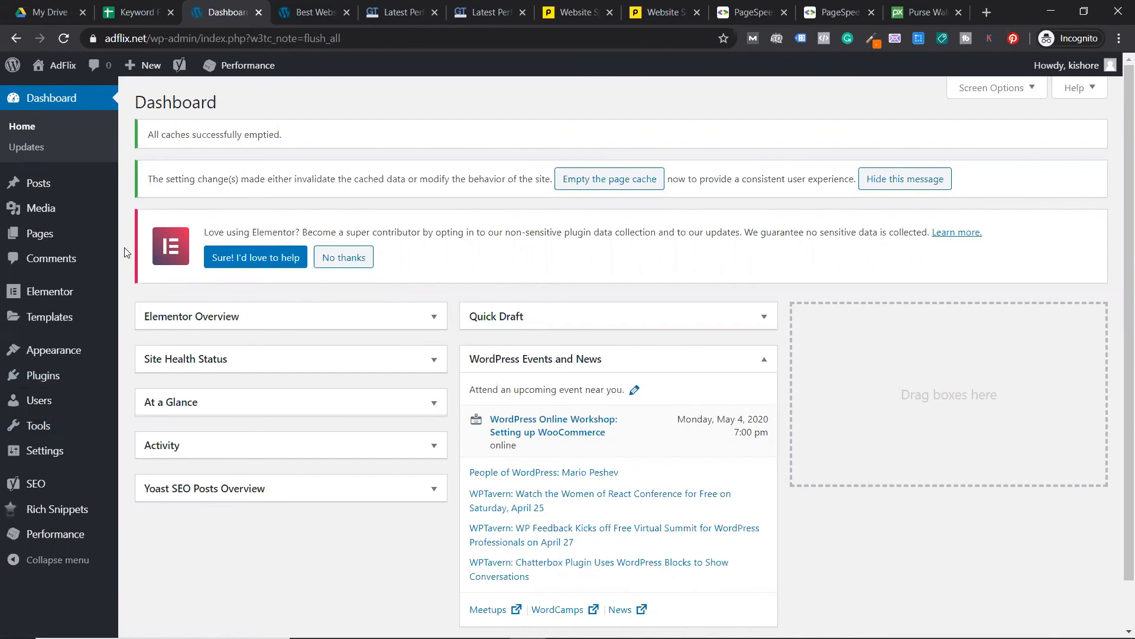
pyautogui.moveTo(89, 235)
pyautogui.click(159, 235)
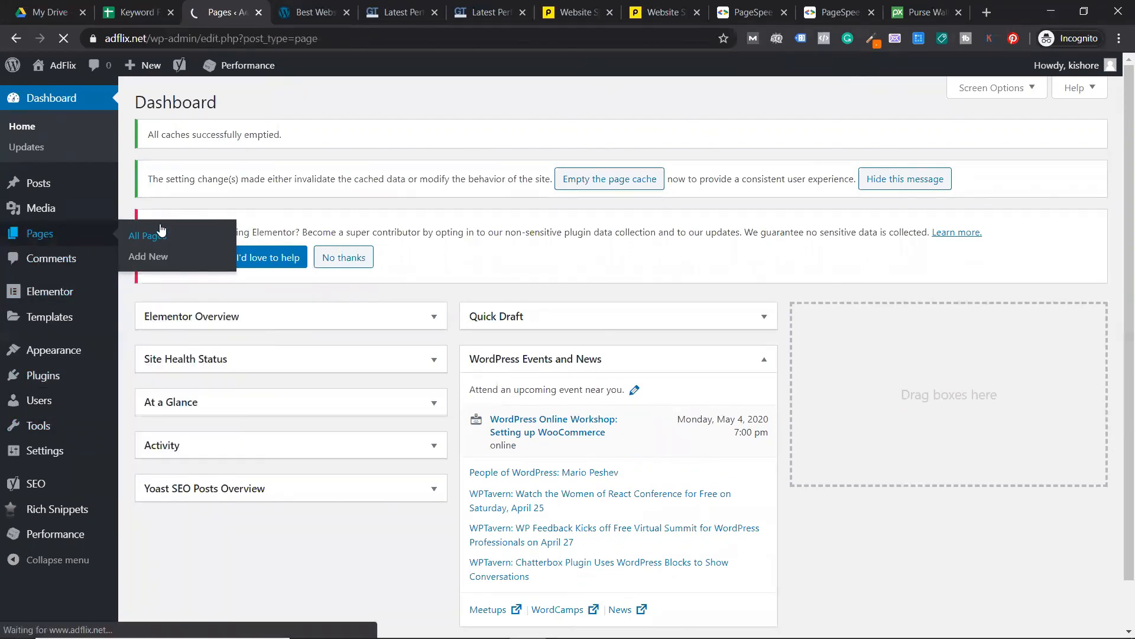
pyautogui.scroll(-5, 237, 441)
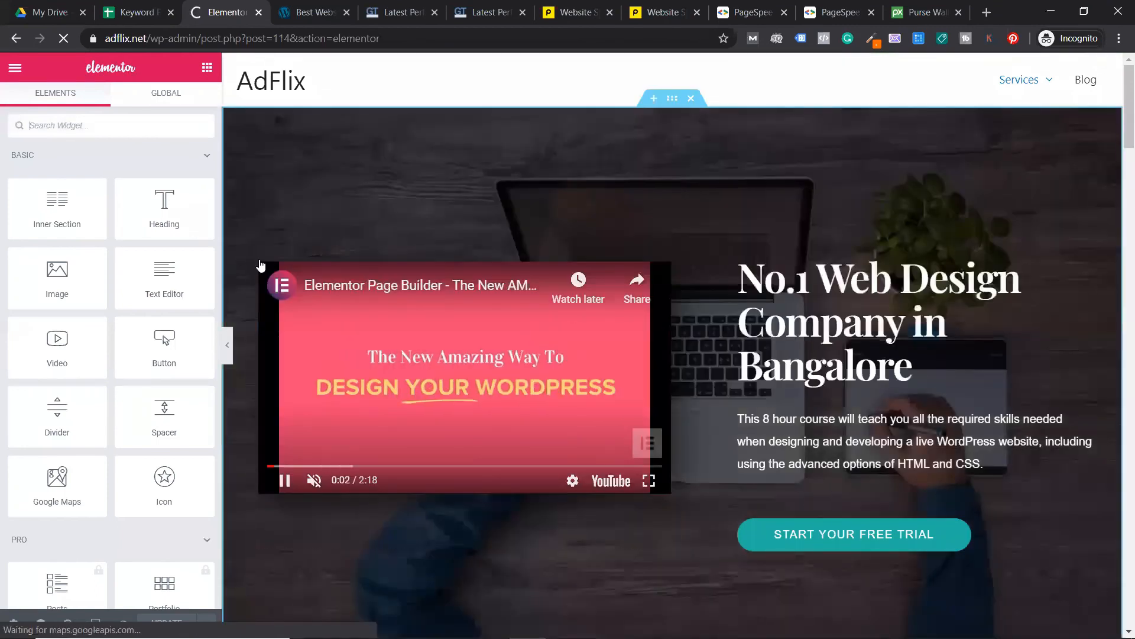
# Try deleting the video column from the hero section, and undo the deletion.
pyautogui.click(260, 266)
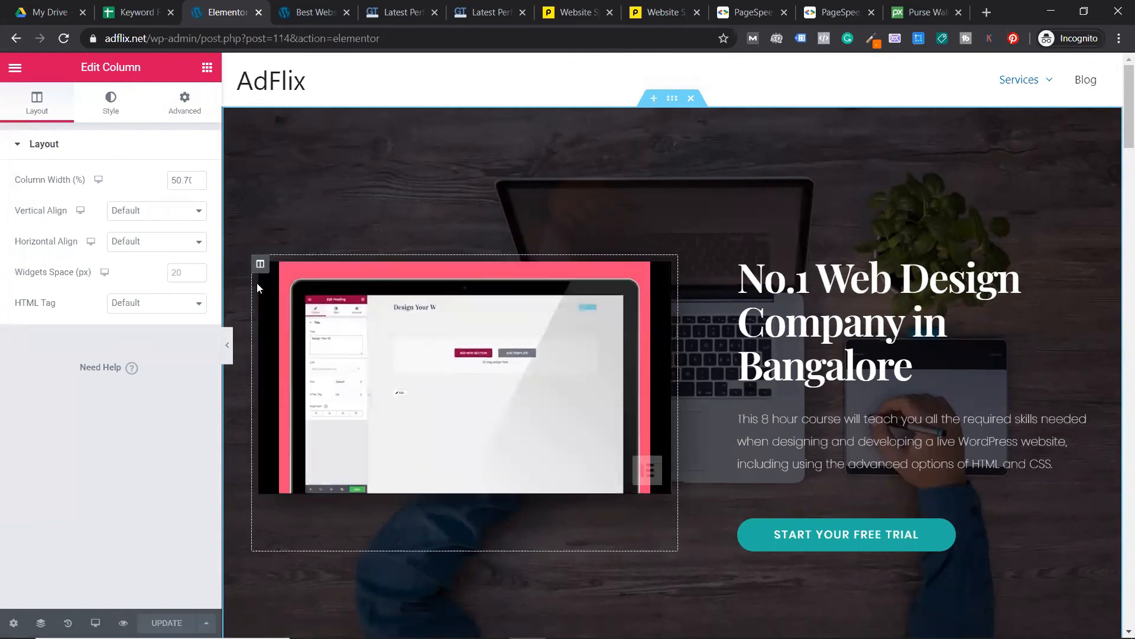
pyautogui.rightClick(259, 272)
pyautogui.click(320, 473)
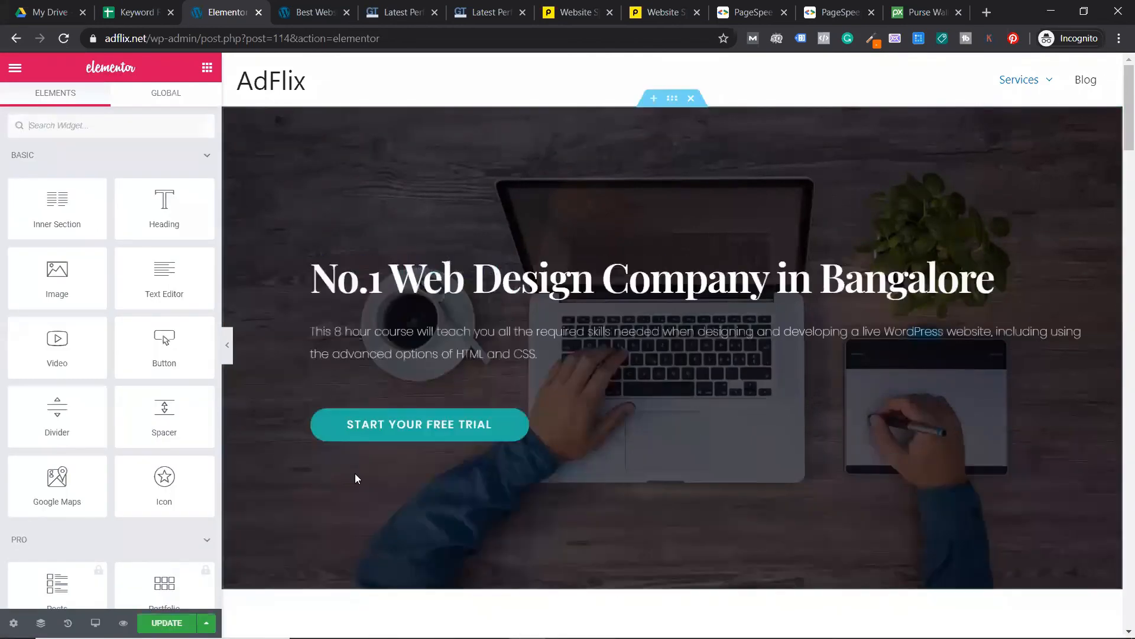
pyautogui.write('z')
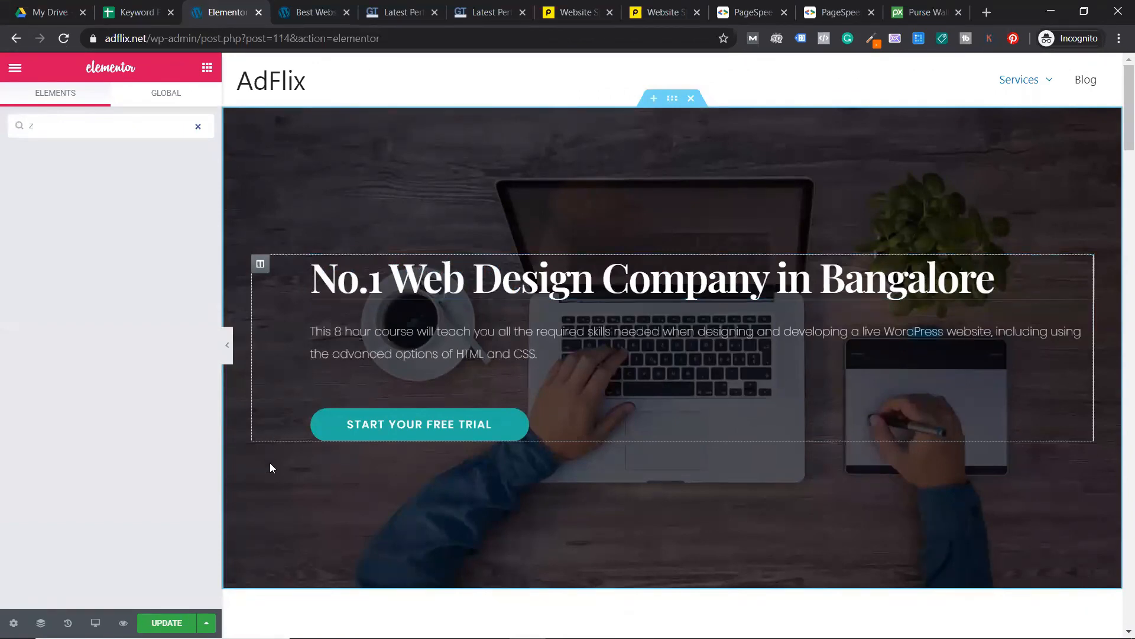
pyautogui.hotkey('ctrl', 'z')
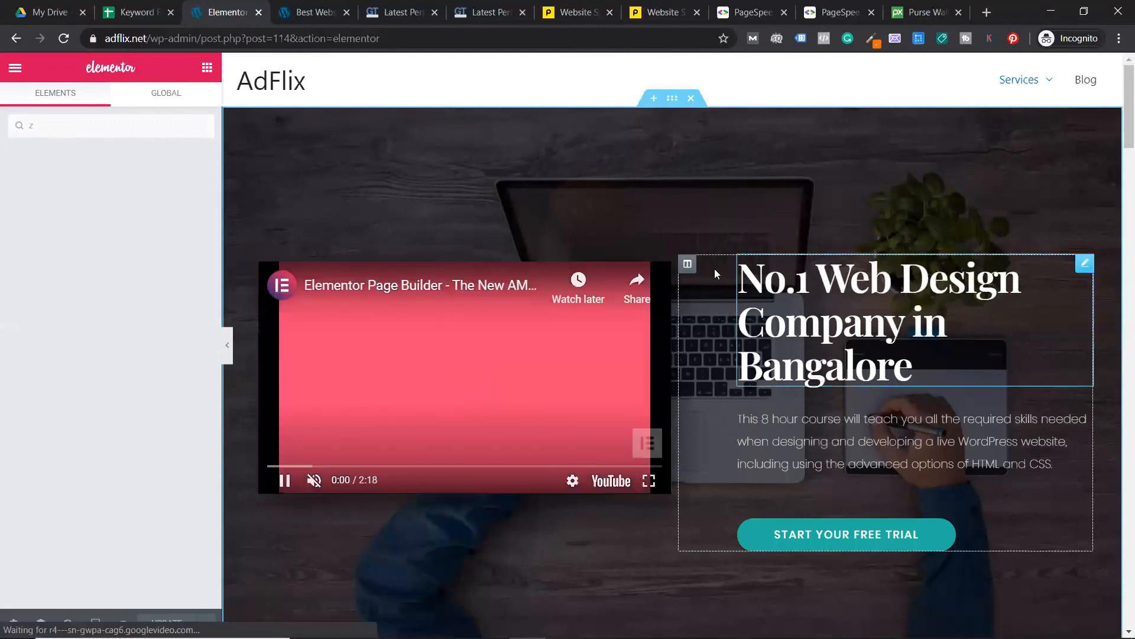
# Move the hero section's heading, text and button column to the left of the video column.
pyautogui.moveTo(693, 270); pyautogui.dragTo(277, 280)
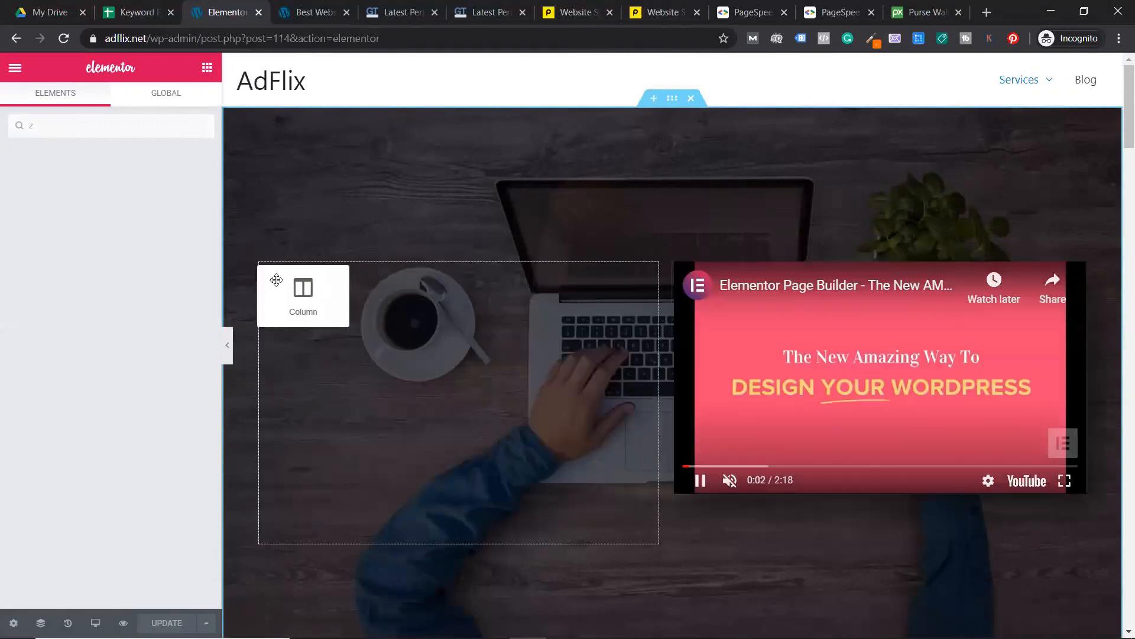
pyautogui.moveTo(550, 361); pyautogui.dragTo(547, 362)
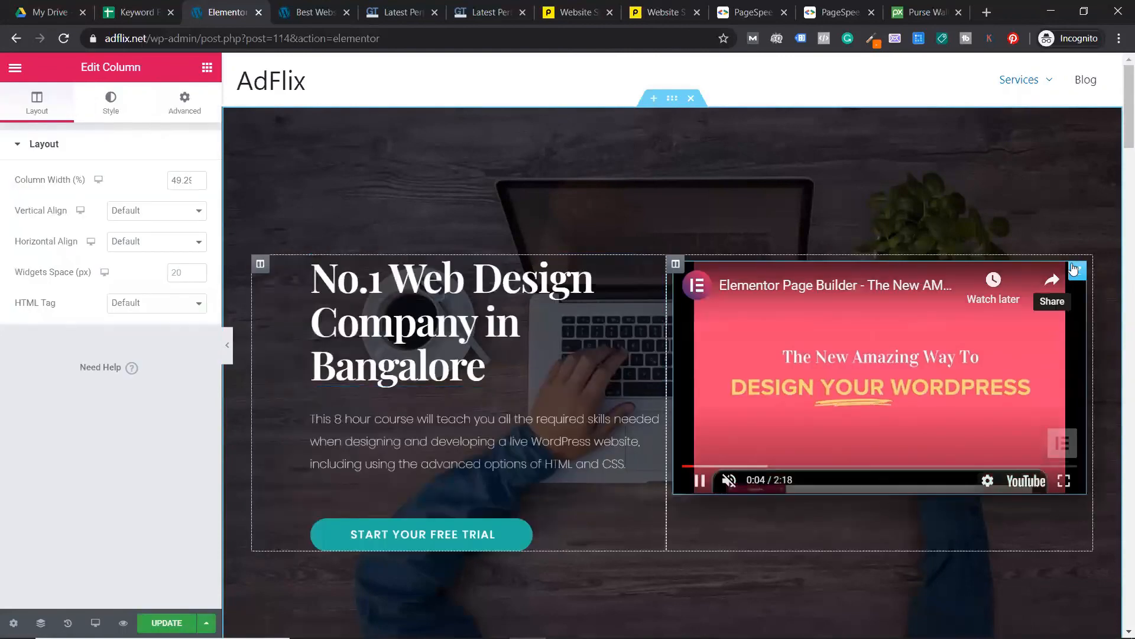
# Delete the YouTube video widget beside the hero section's heading and check the resulting layout without the editing panel.
pyautogui.rightClick(1055, 266)
pyautogui.click(1052, 471)
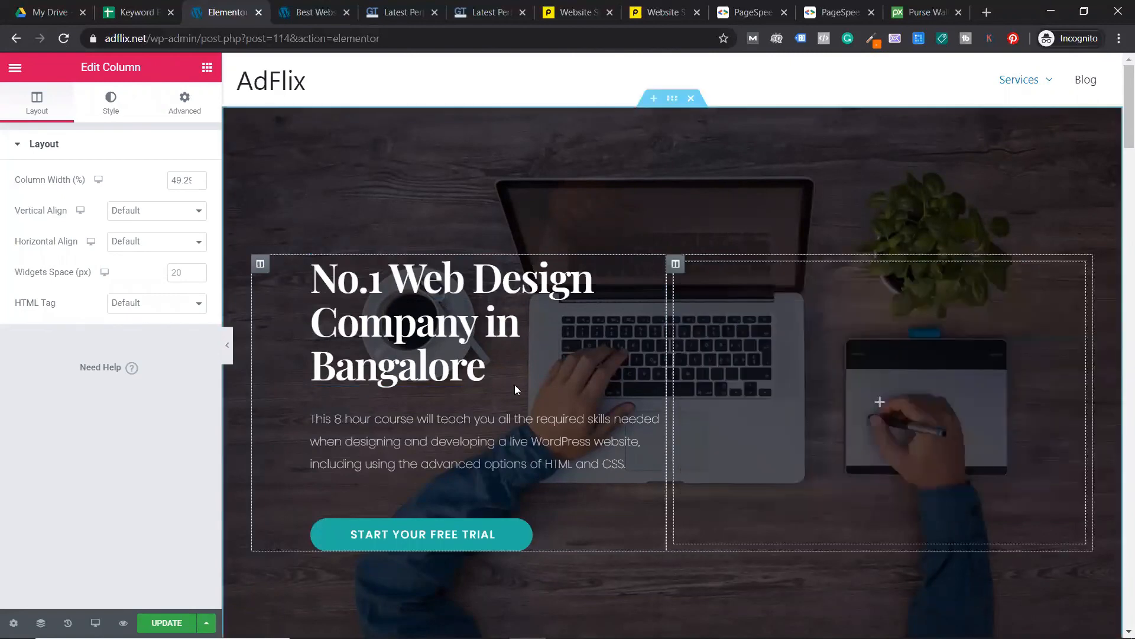
pyautogui.scroll(-5, 329, 313)
pyautogui.click(227, 344)
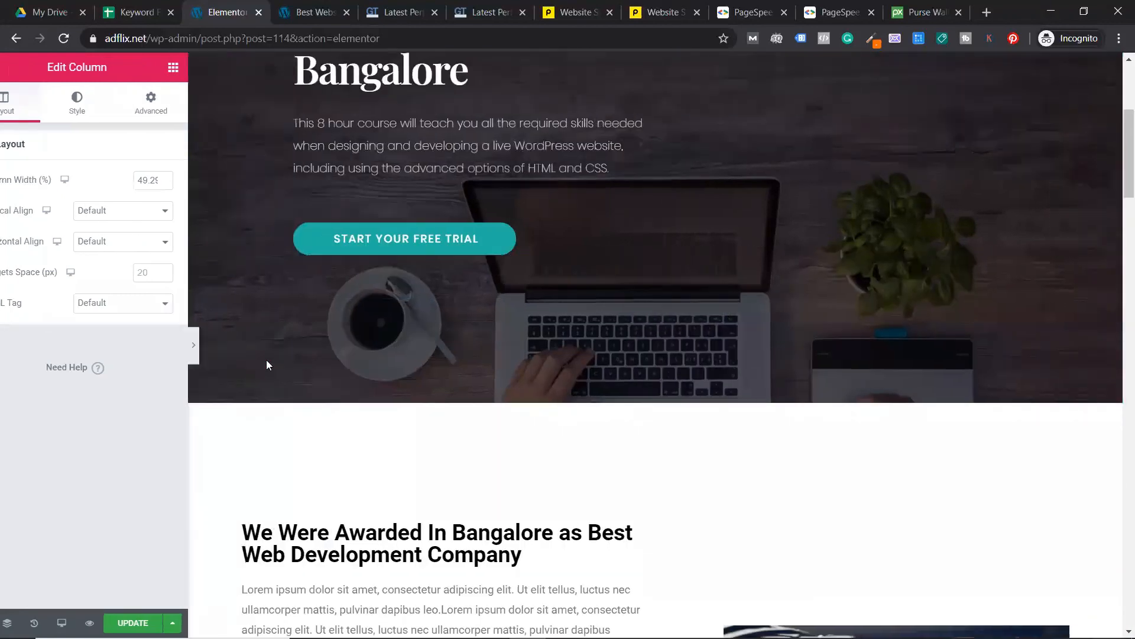
pyautogui.scroll(5, 271, 362)
pyautogui.click(6, 345)
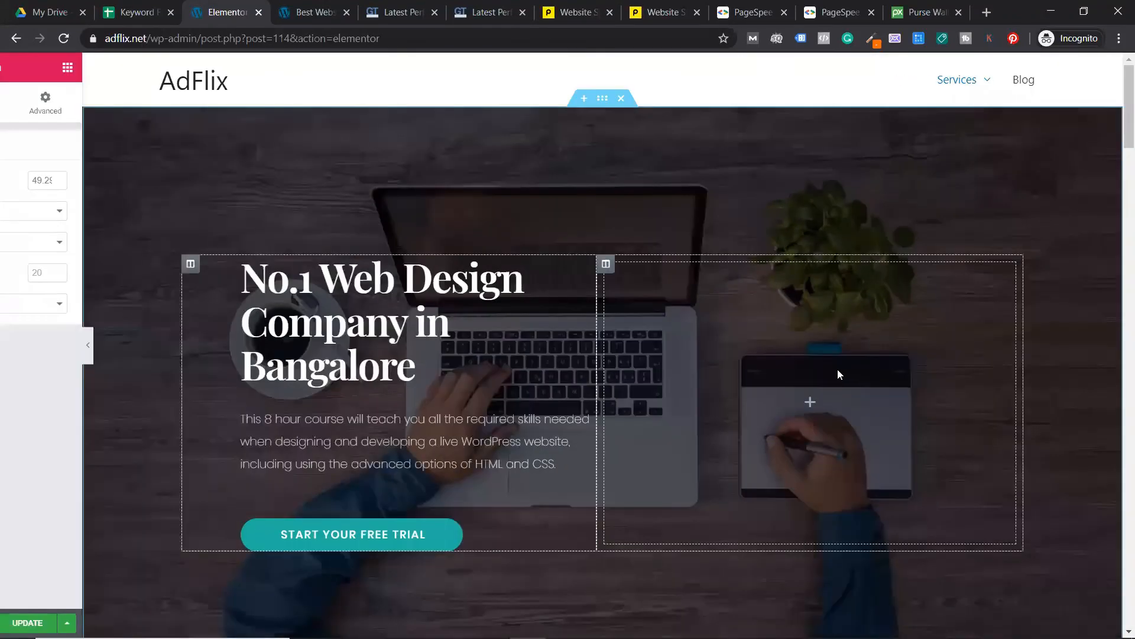
# Delete the Google Maps widget from the "Learn from the very best" section and update the page.
pyautogui.scroll(-15, 837, 371)
pyautogui.scroll(-15, 838, 378)
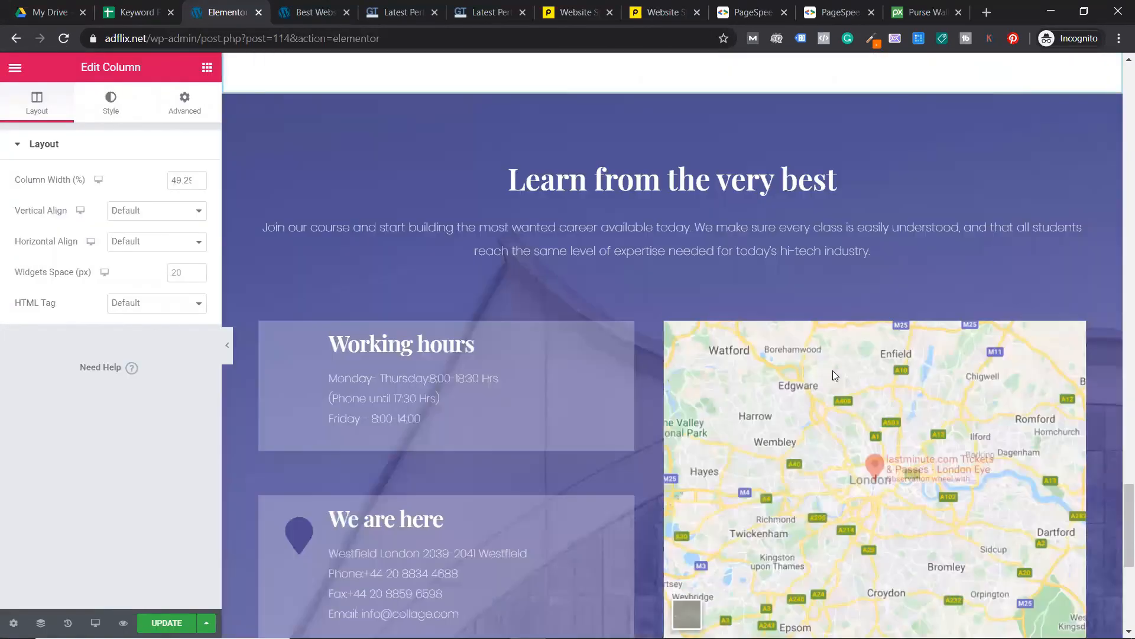
pyautogui.rightClick(1075, 346)
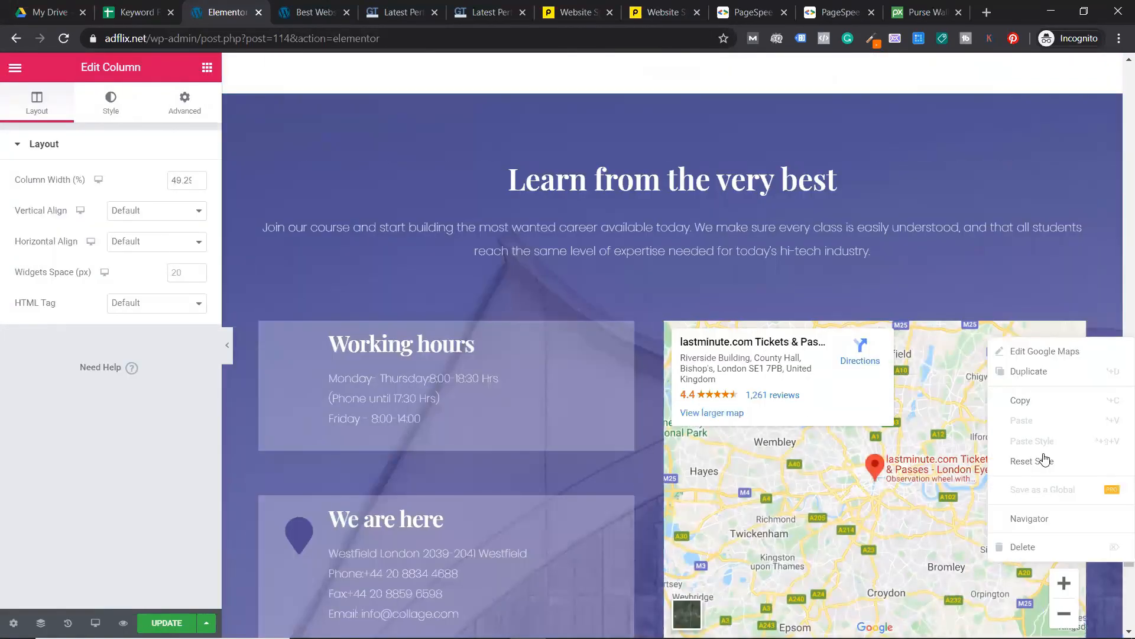
pyautogui.click(1115, 546)
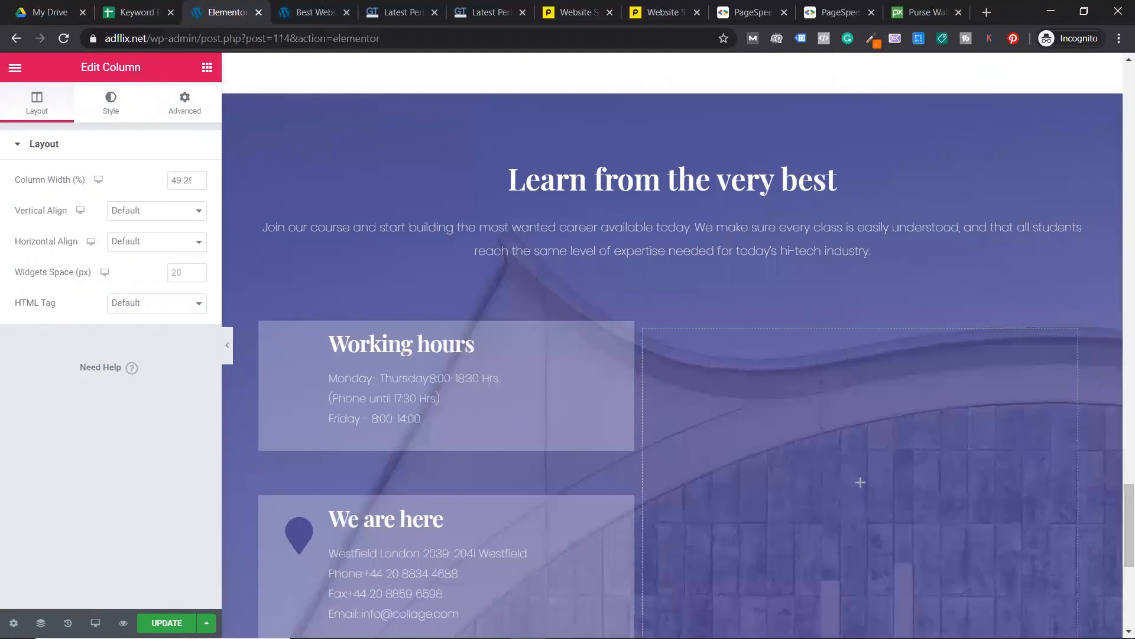
pyautogui.moveTo(124, 597)
pyautogui.click(171, 623)
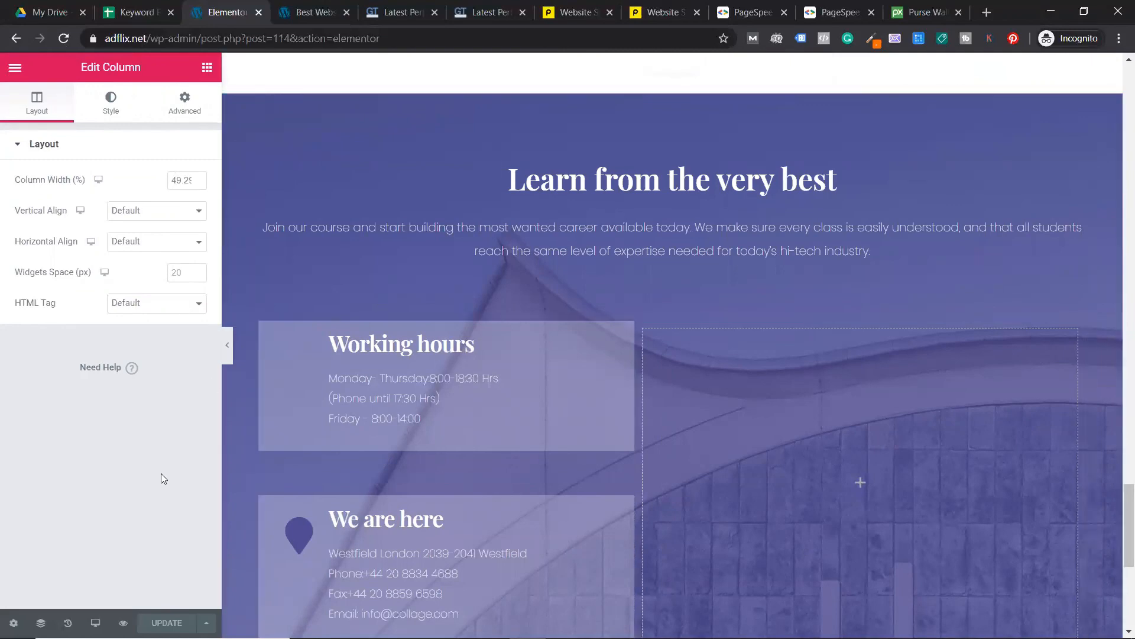
# Exit the Elementor editor to the WordPress dashboard and reload the live web design company page.
pyautogui.click(12, 65)
pyautogui.click(112, 479)
pyautogui.click(313, 10)
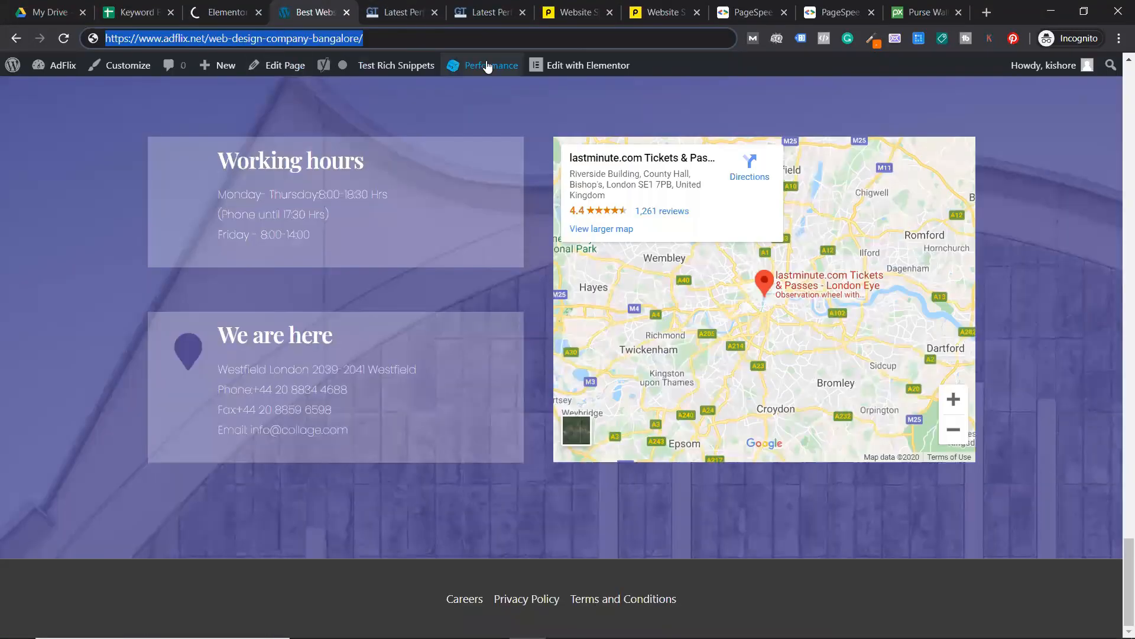
pyautogui.click(243, 7)
pyautogui.hotkey('ctrl', 'Tab')
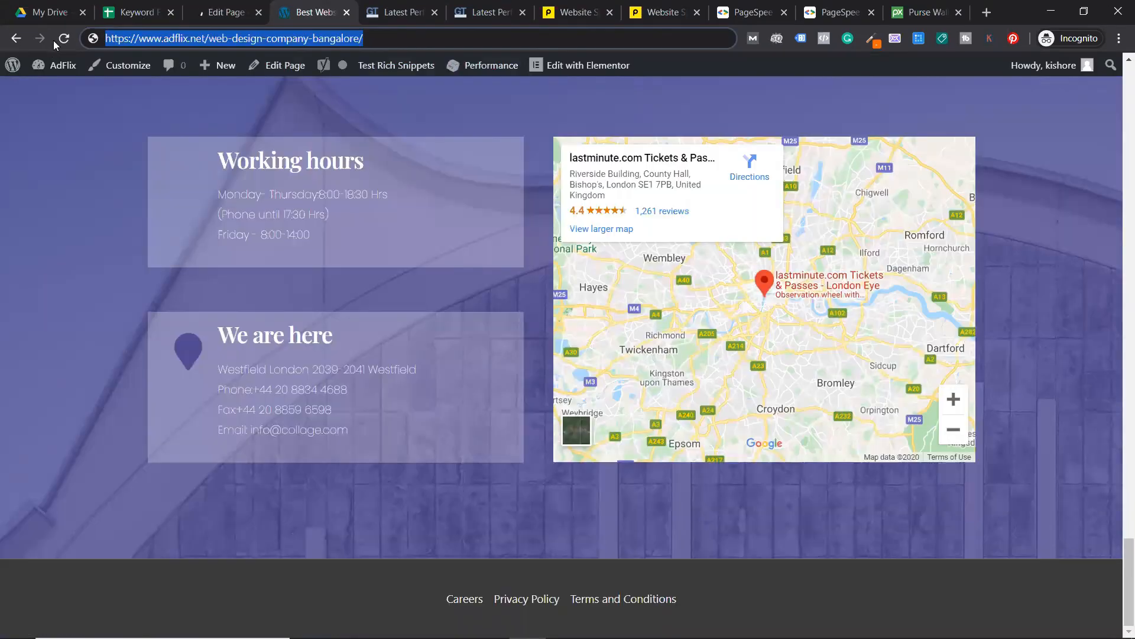
pyautogui.click(58, 42)
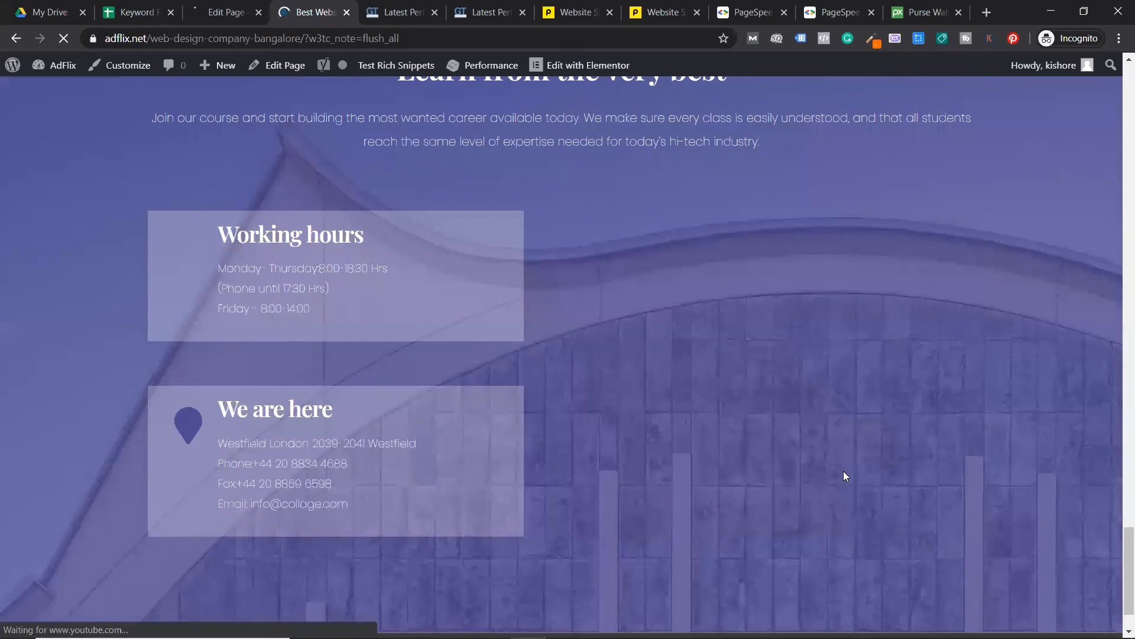
pyautogui.scroll(20, 844, 471)
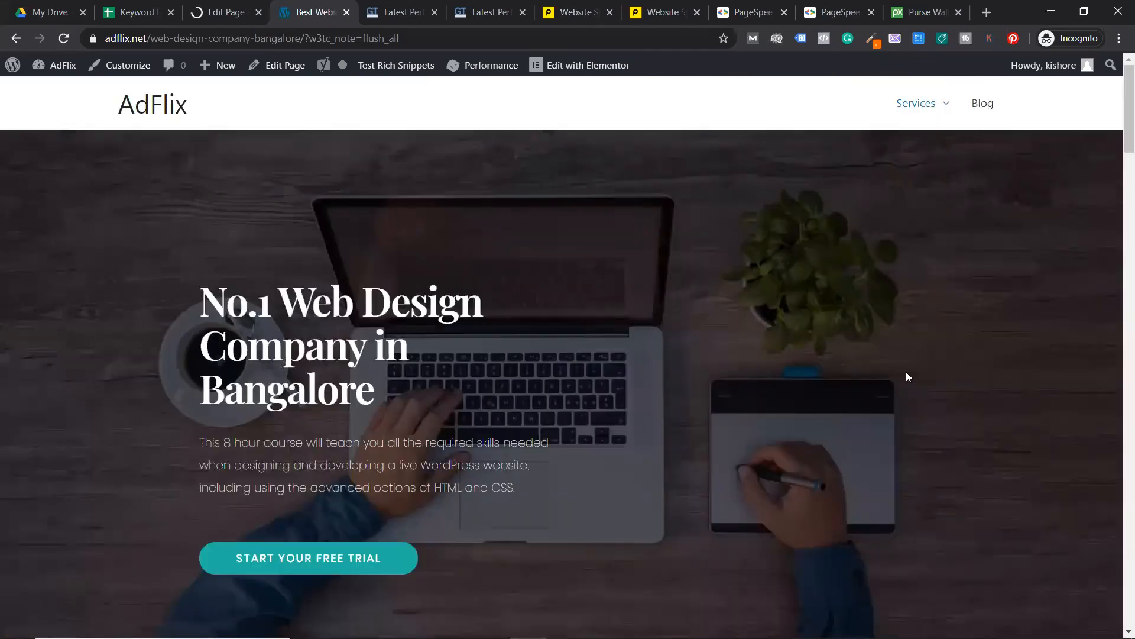
# Remove ?w3tc_note=flush_all from the live page's address, load the clean URL and copy it.
pyautogui.moveTo(307, 37); pyautogui.dragTo(458, 38)
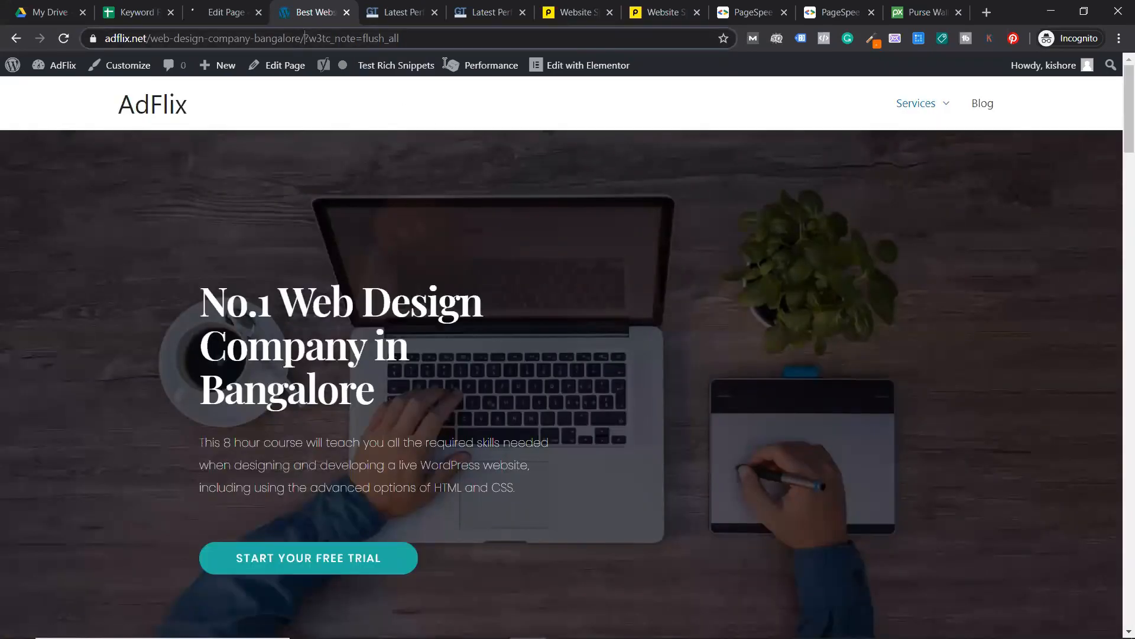
pyautogui.moveTo(466, 66)
pyautogui.press('BackSpace')
pyautogui.press('Return')
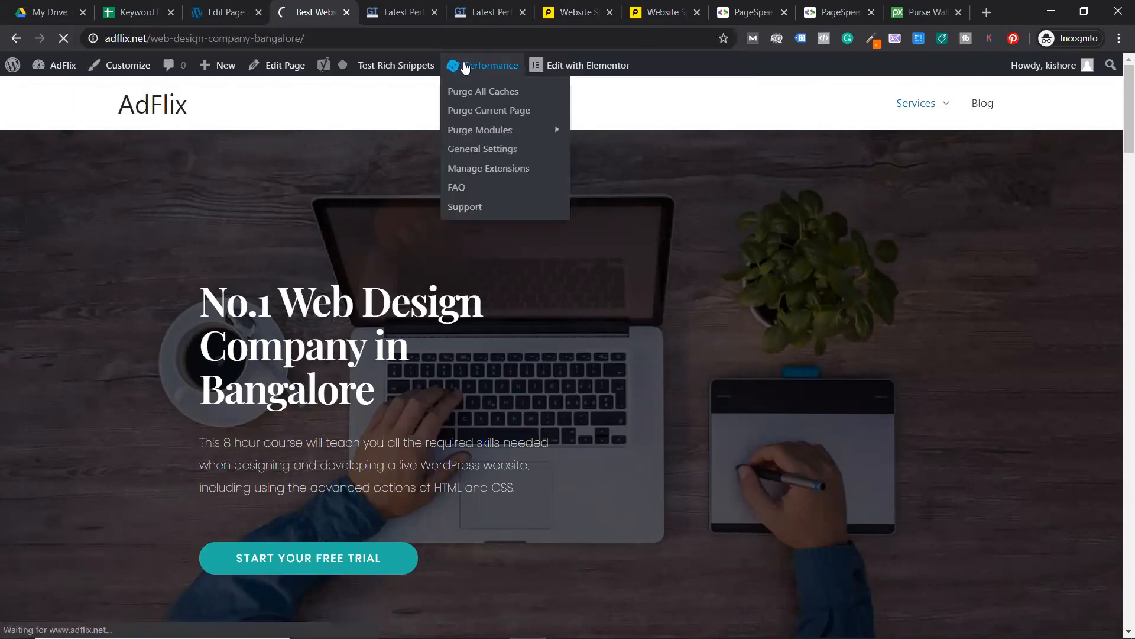
pyautogui.click(332, 36)
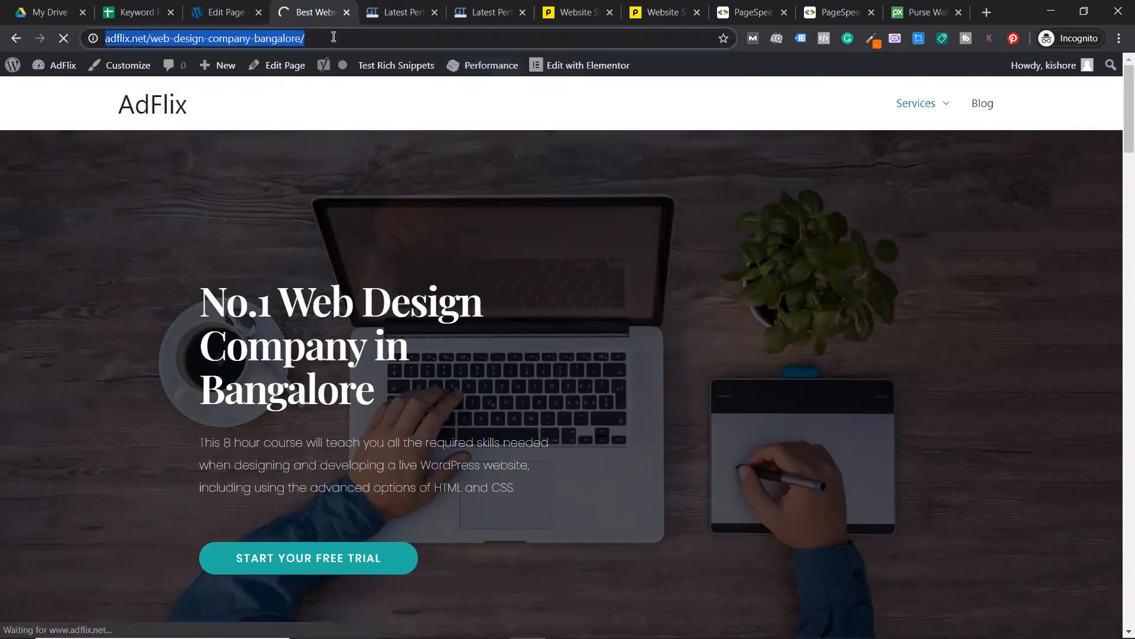
pyautogui.rightClick(235, 35)
pyautogui.click(268, 115)
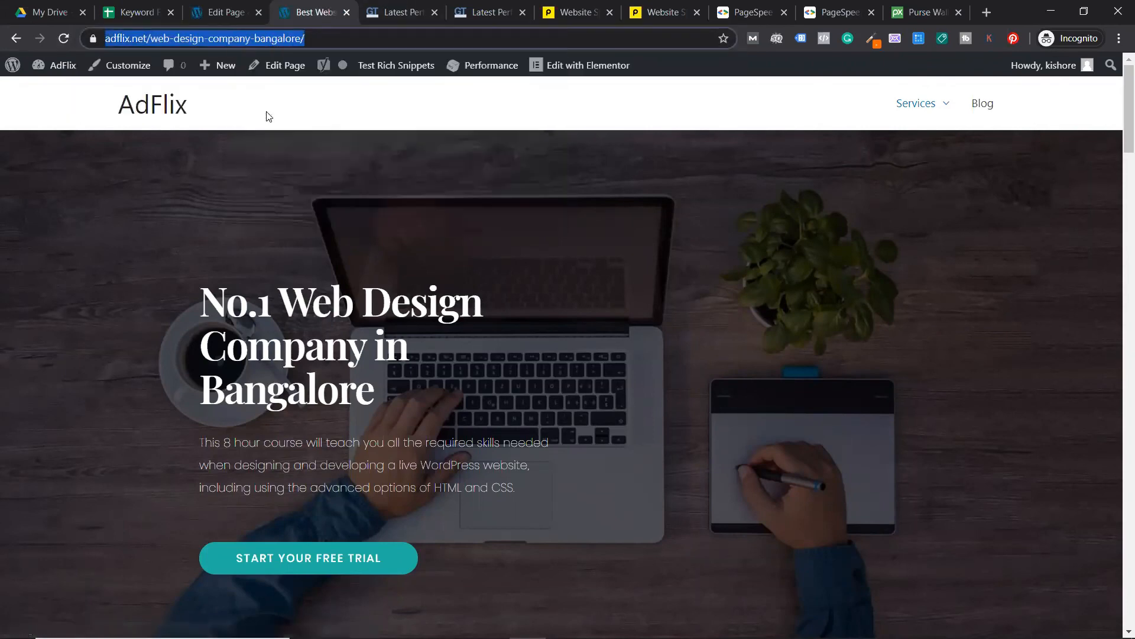
pyautogui.rightClick(277, 37)
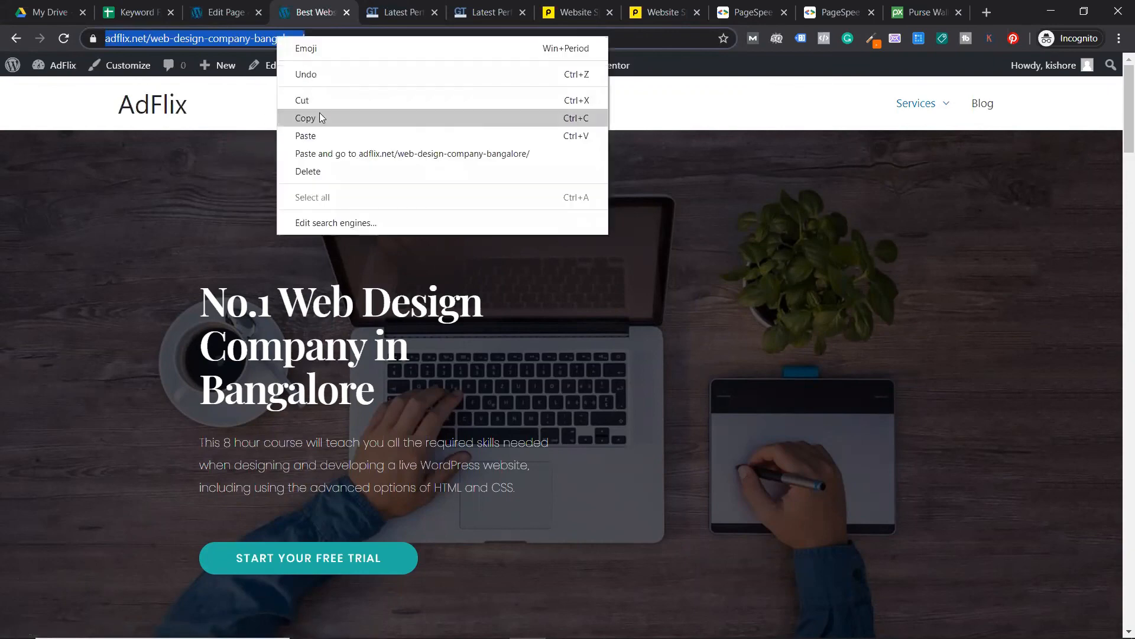
pyautogui.click(320, 117)
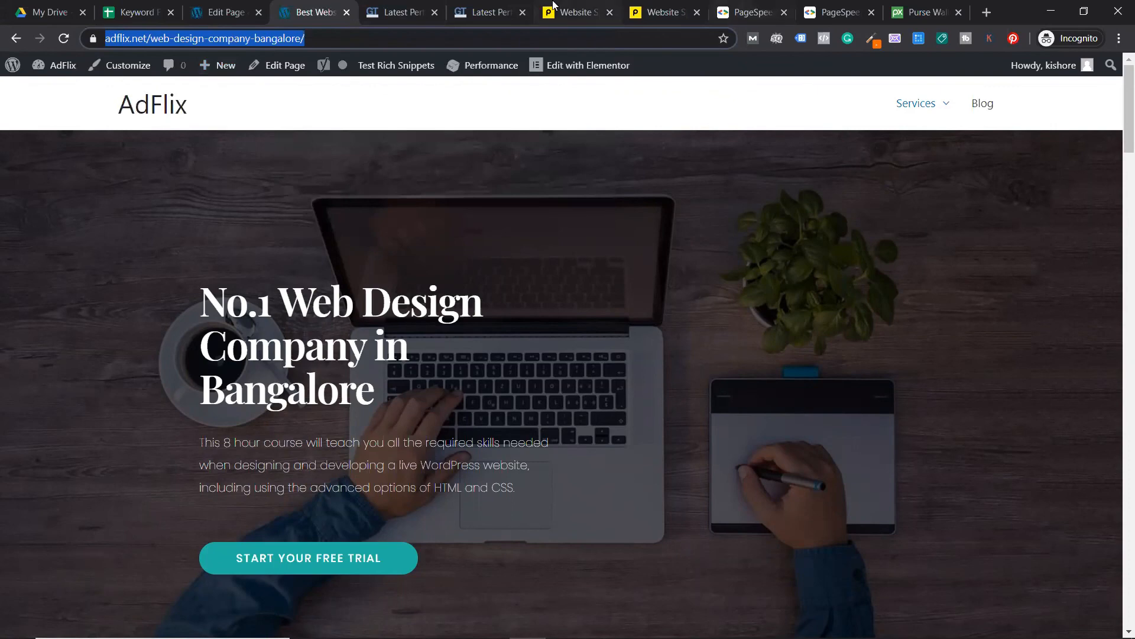
pyautogui.click(526, 6)
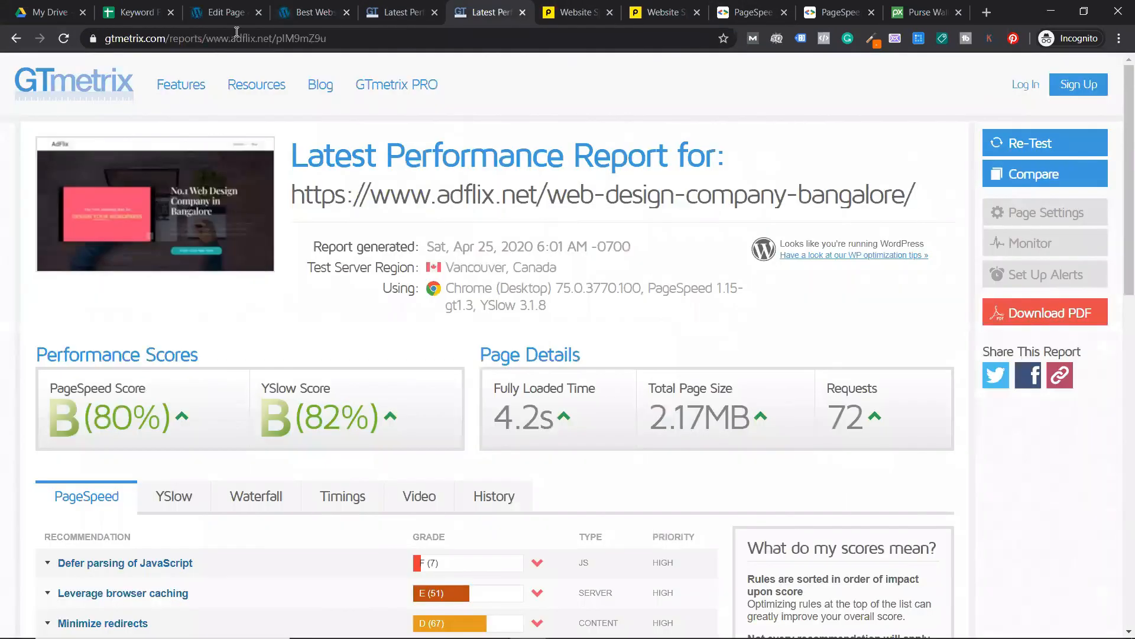
pyautogui.moveTo(170, 38); pyautogui.dragTo(331, 38)
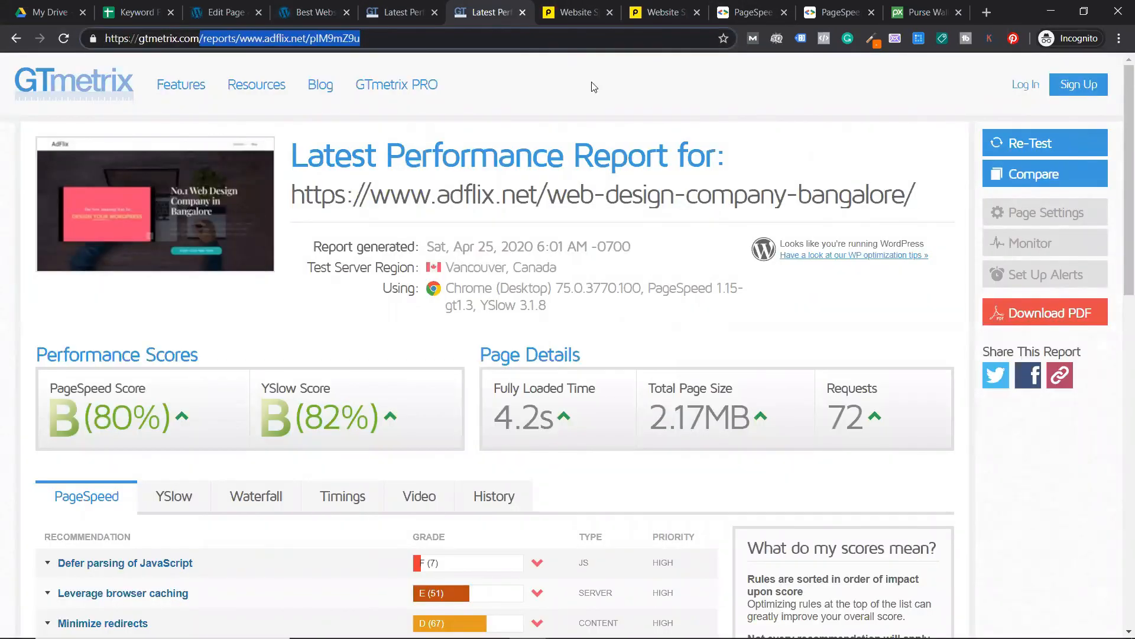
pyautogui.press('BackSpace')
pyautogui.press('Return')
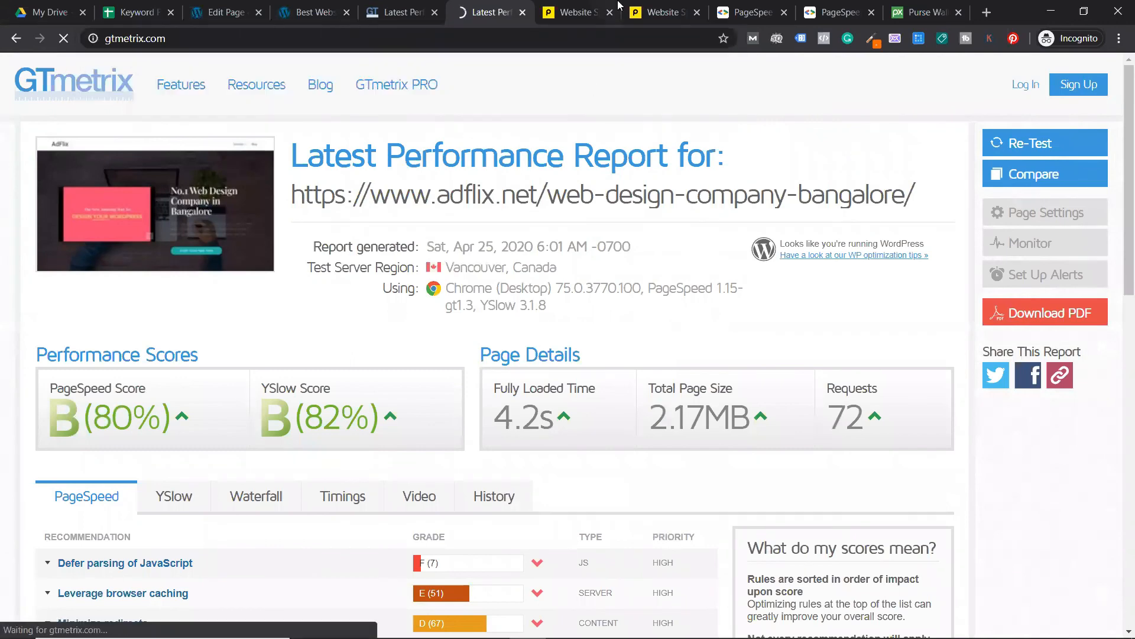
pyautogui.click(385, 7)
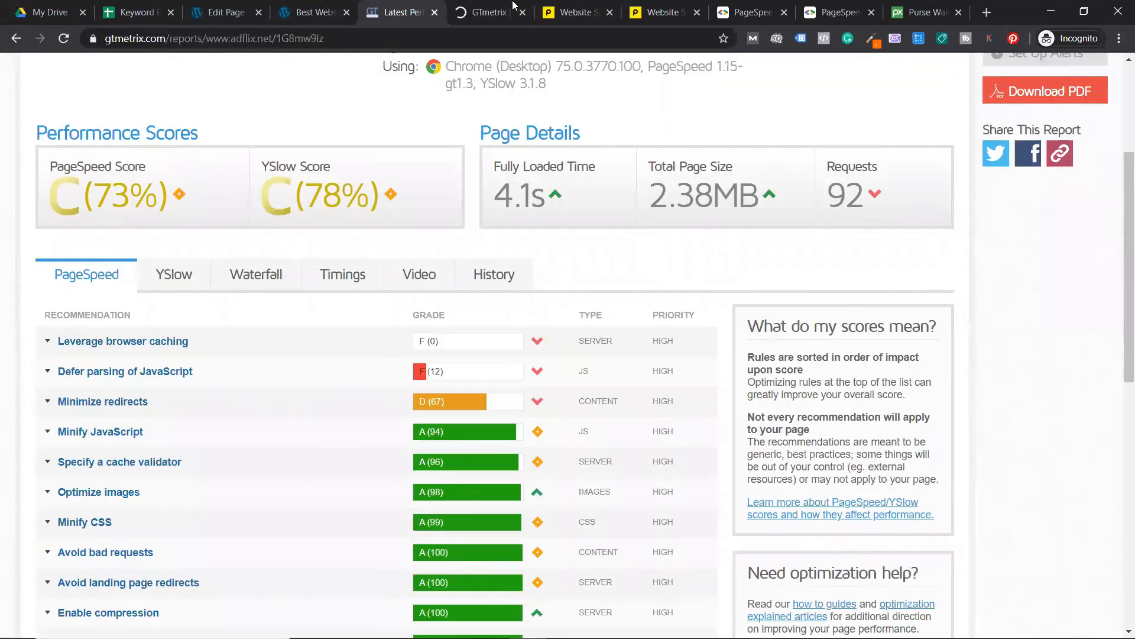
pyautogui.click(497, 4)
pyautogui.click(457, 357)
pyautogui.hotkey('ctrl', 'v')
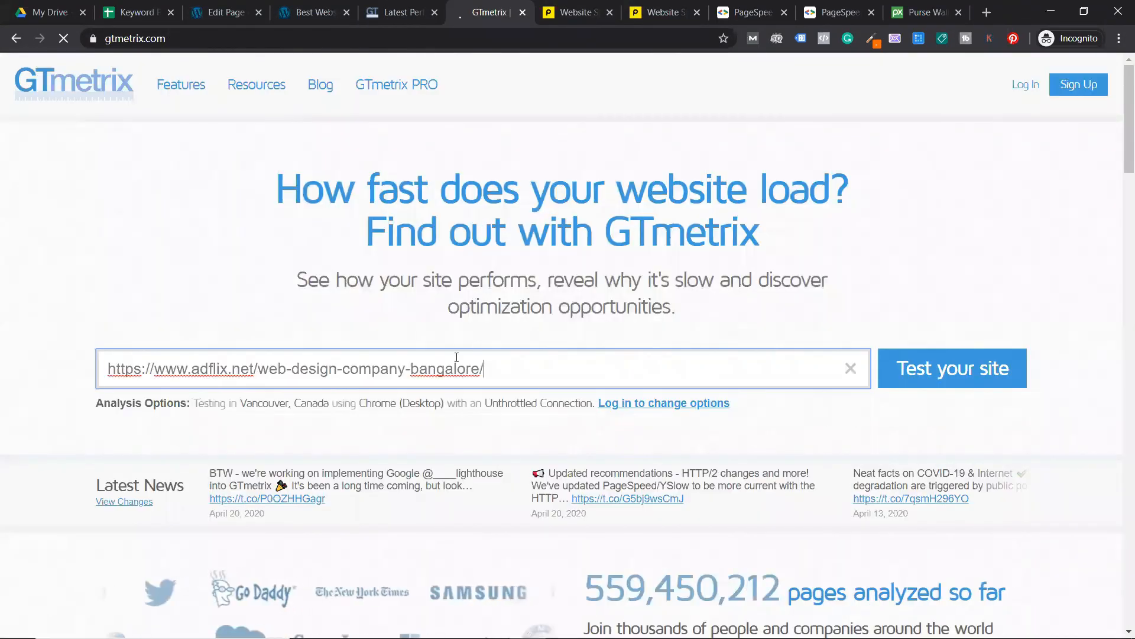
pyautogui.click(890, 368)
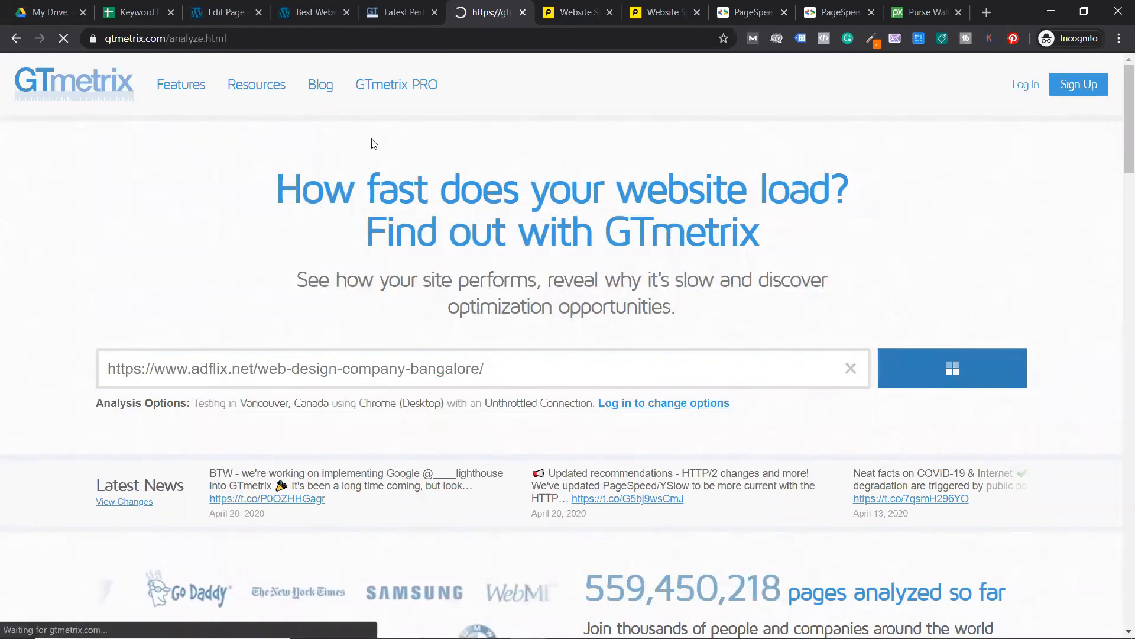
# Check the previous Pingdom and GTmetrix results while the new GTmetrix test runs, and return to the new report.
pyautogui.click(719, 4)
pyautogui.click(669, 6)
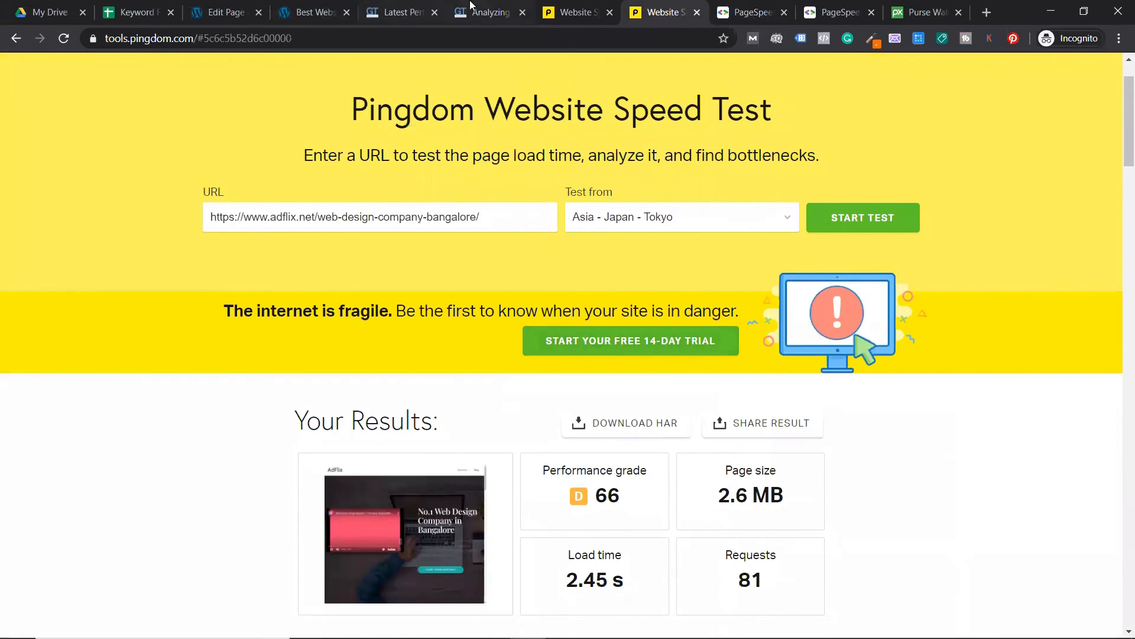
pyautogui.click(471, 6)
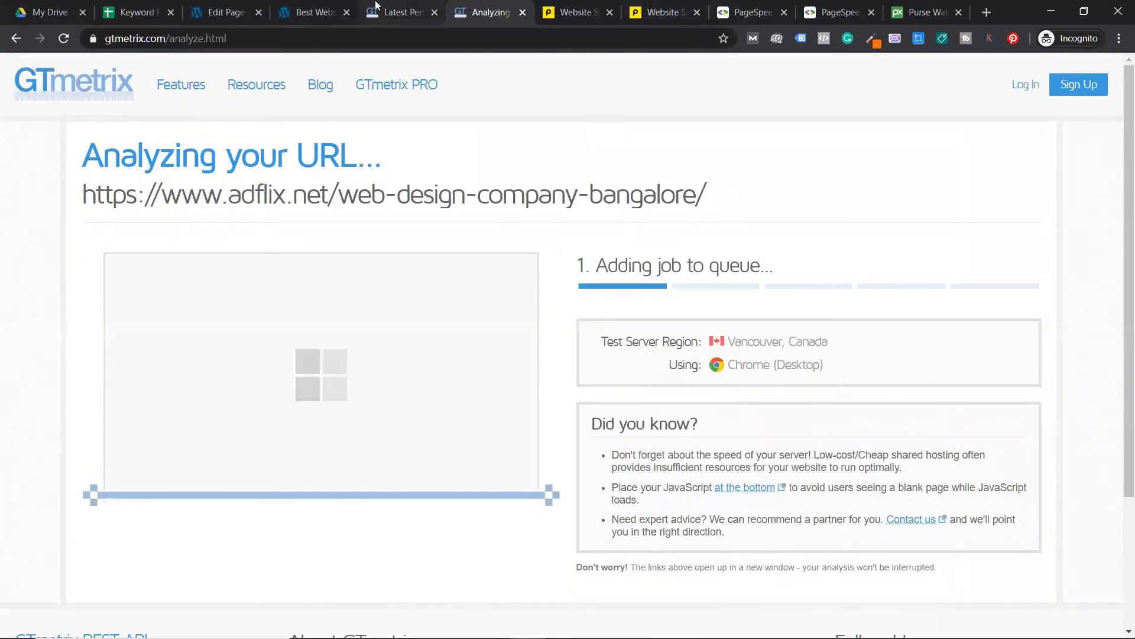
pyautogui.click(315, 7)
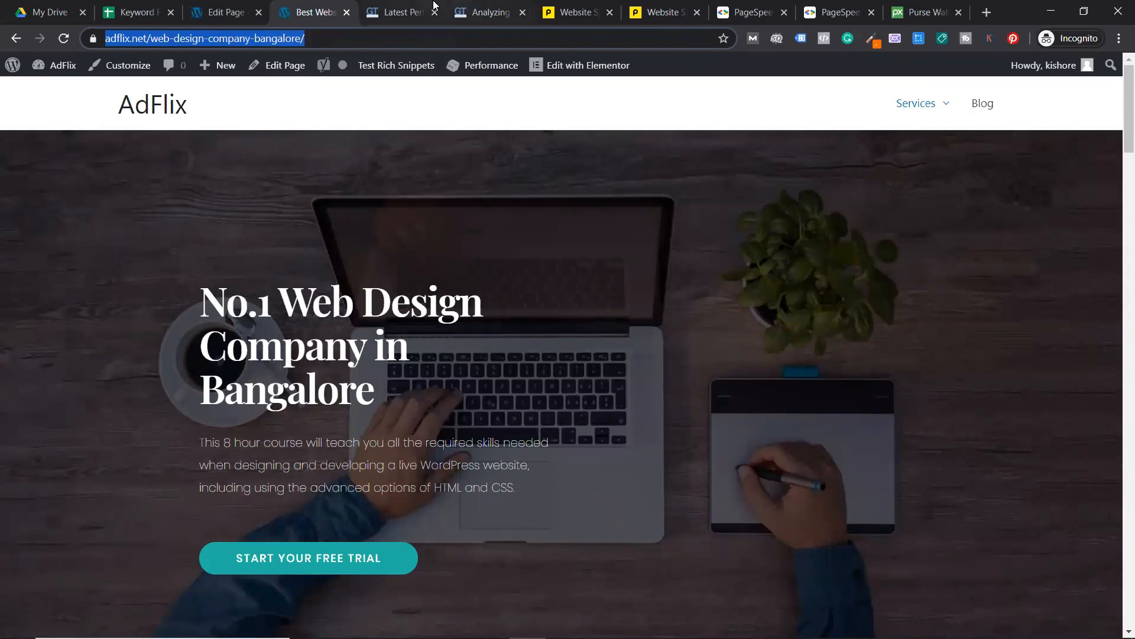
pyautogui.click(390, 7)
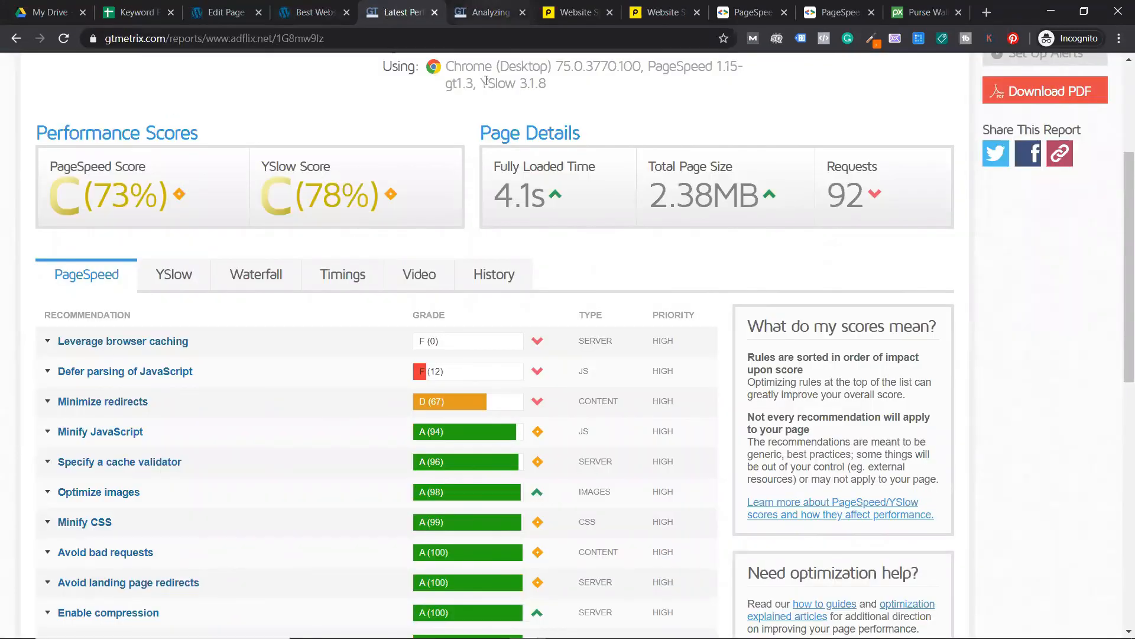
pyautogui.scroll(5, 487, 81)
pyautogui.click(482, 11)
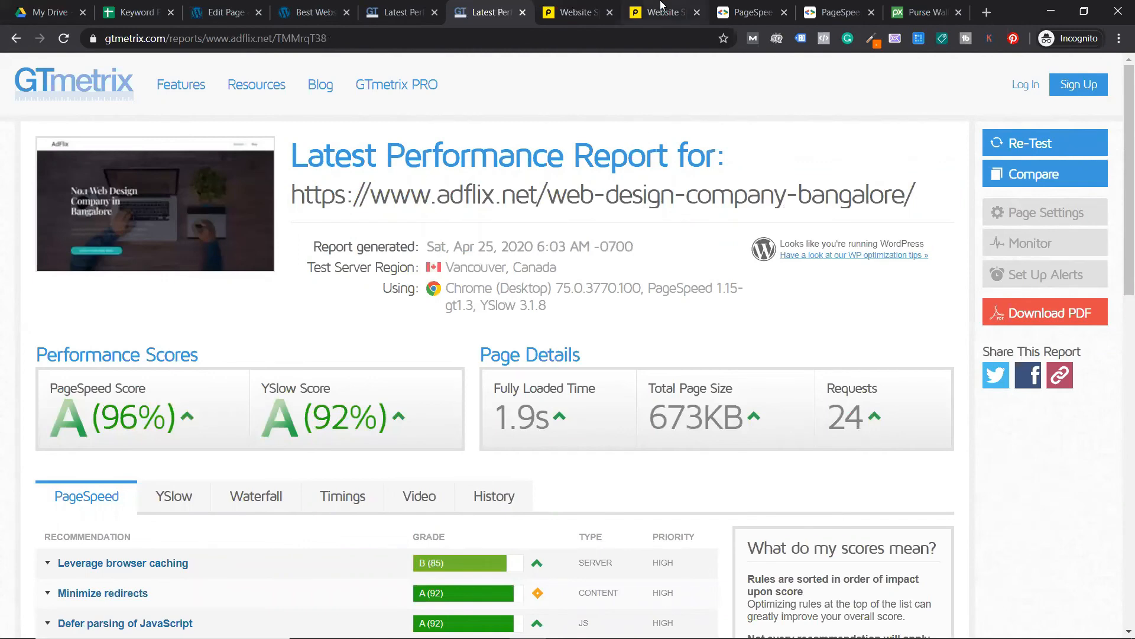
# Rerun the Pingdom speed test from Asia - Japan - Tokyo and the PageSpeed Insights analysis for the same page.
pyautogui.click(825, 11)
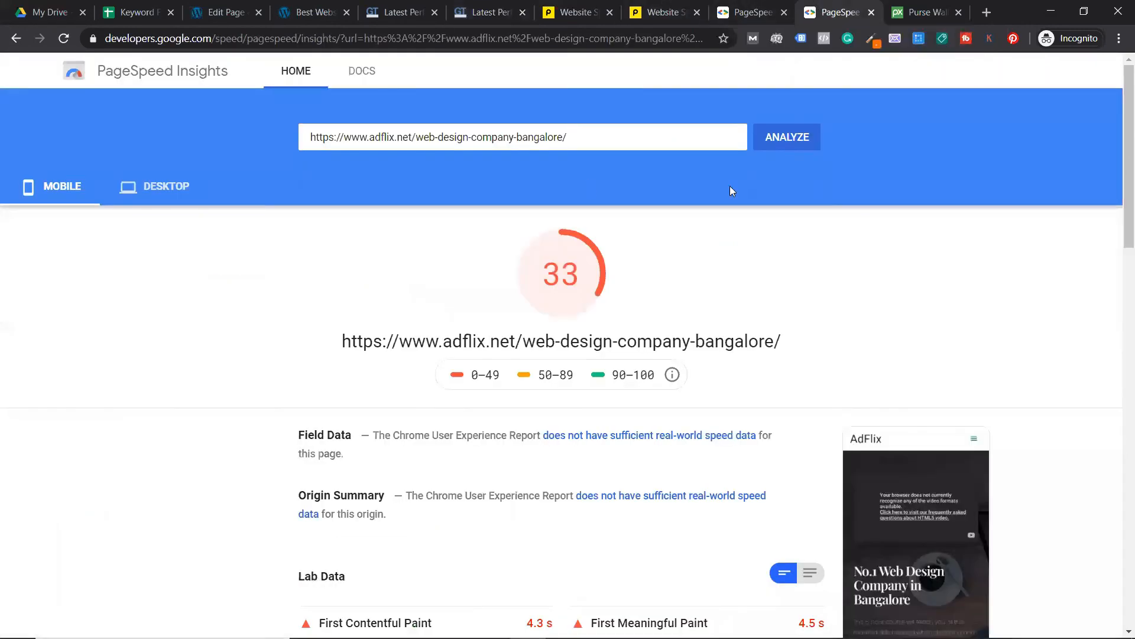
pyautogui.click(671, 12)
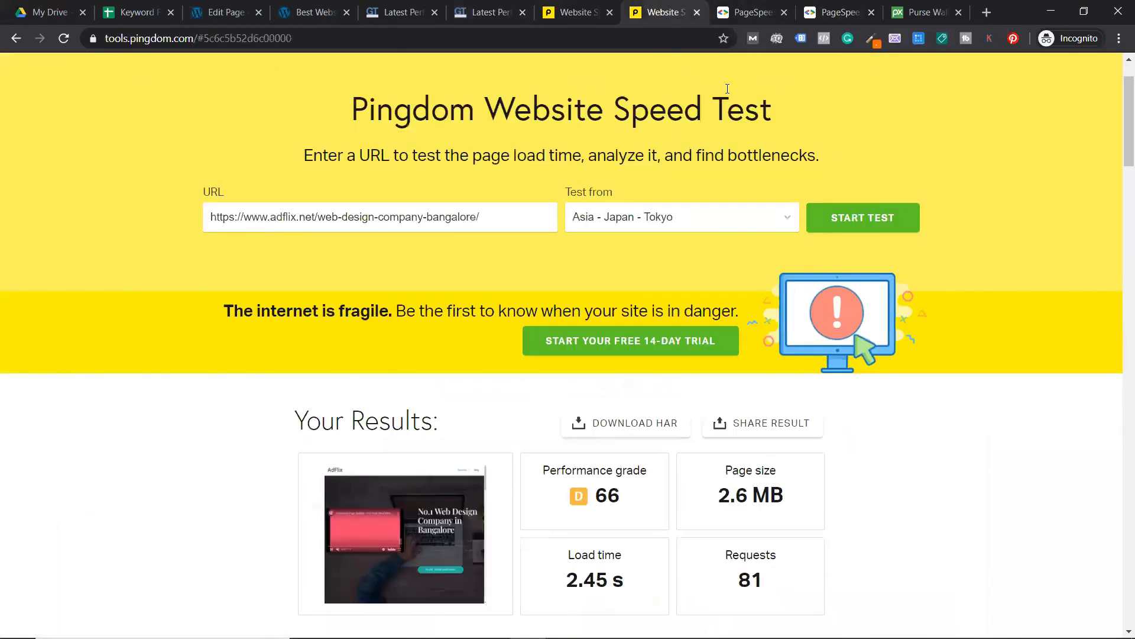
pyautogui.click(856, 214)
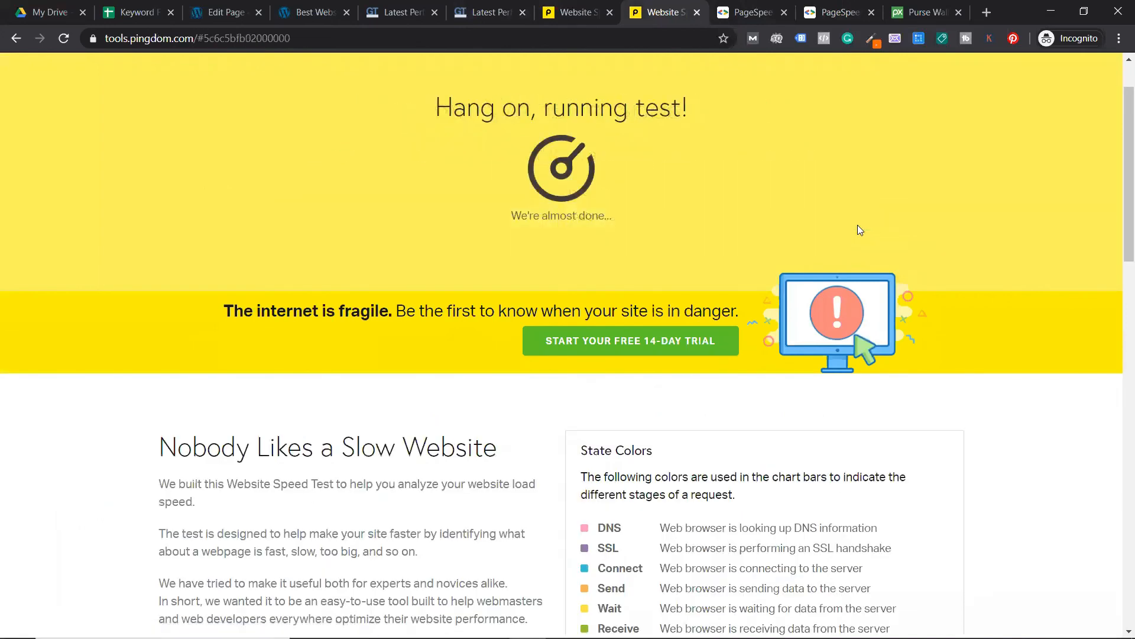
pyautogui.click(840, 12)
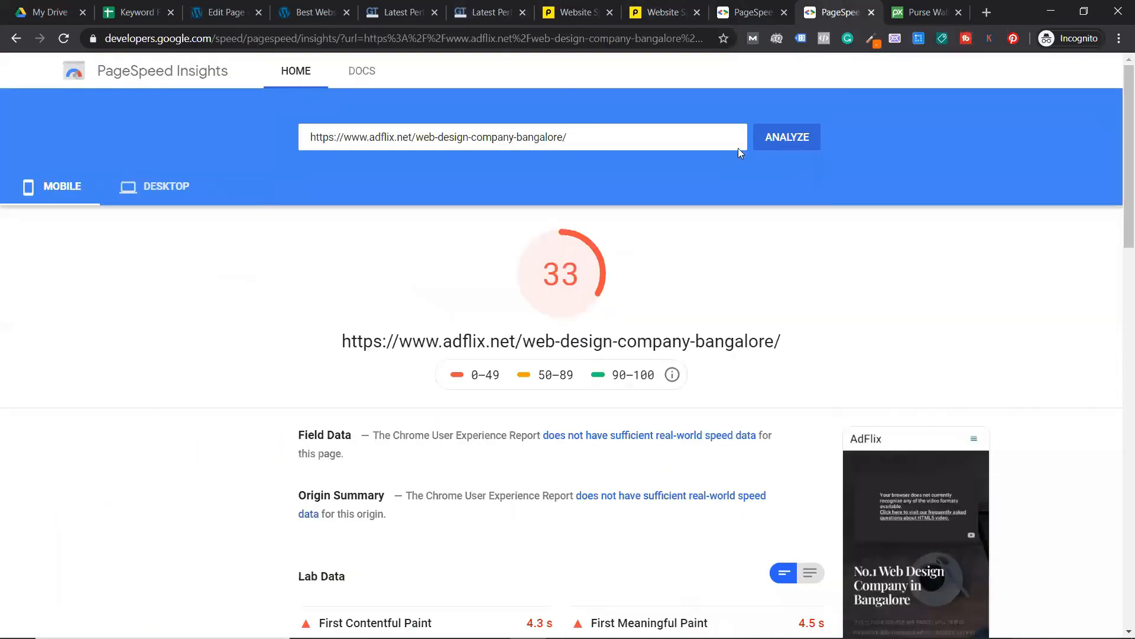
pyautogui.click(808, 136)
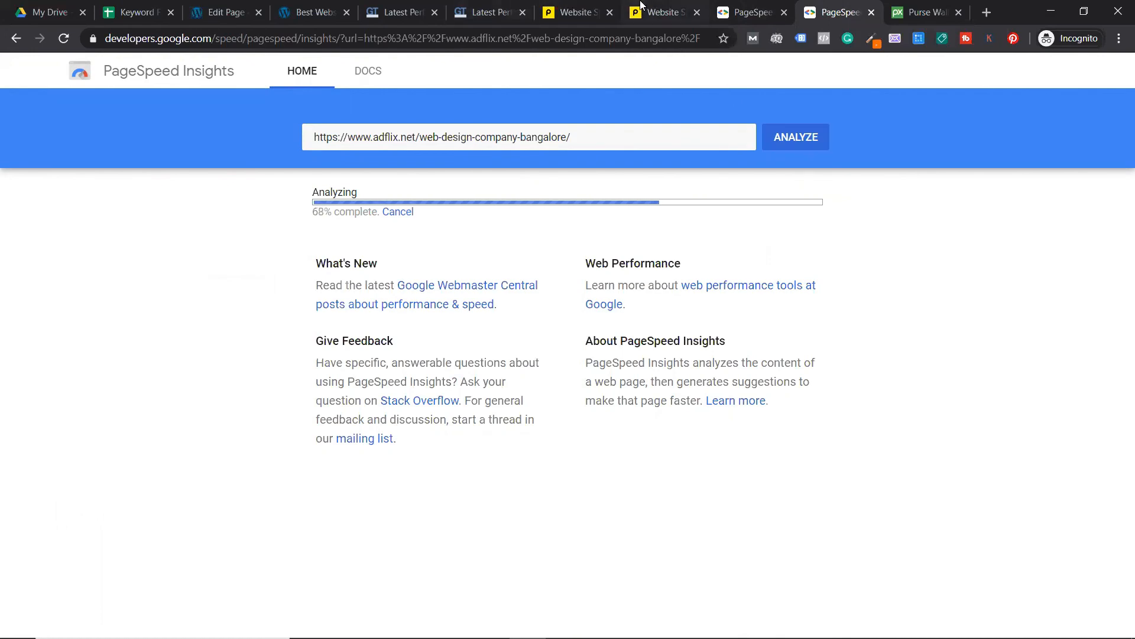
# Compare the total page size in the new GTmetrix report with the one in the earlier report.
pyautogui.click(493, 6)
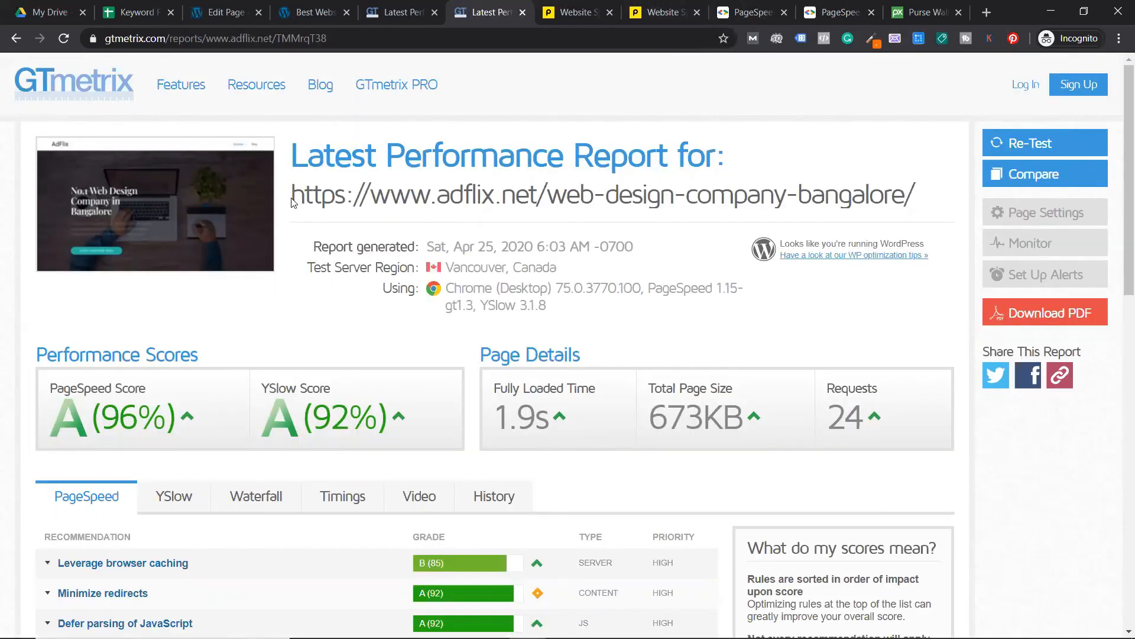
pyautogui.scroll(-1, 595, 399)
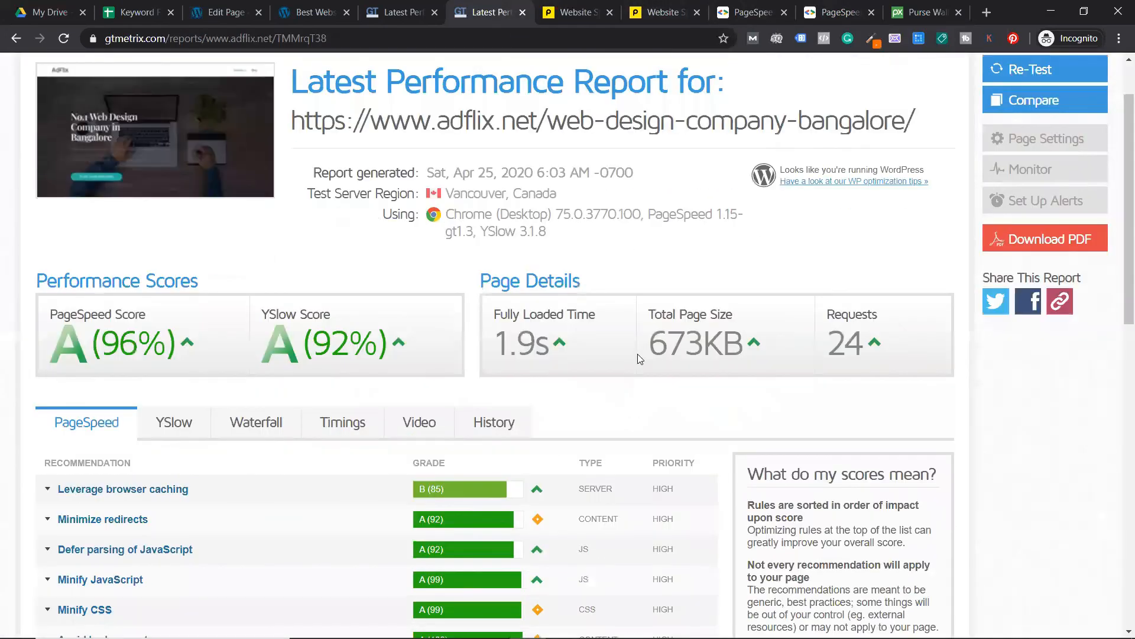
pyautogui.moveTo(652, 343); pyautogui.dragTo(743, 346)
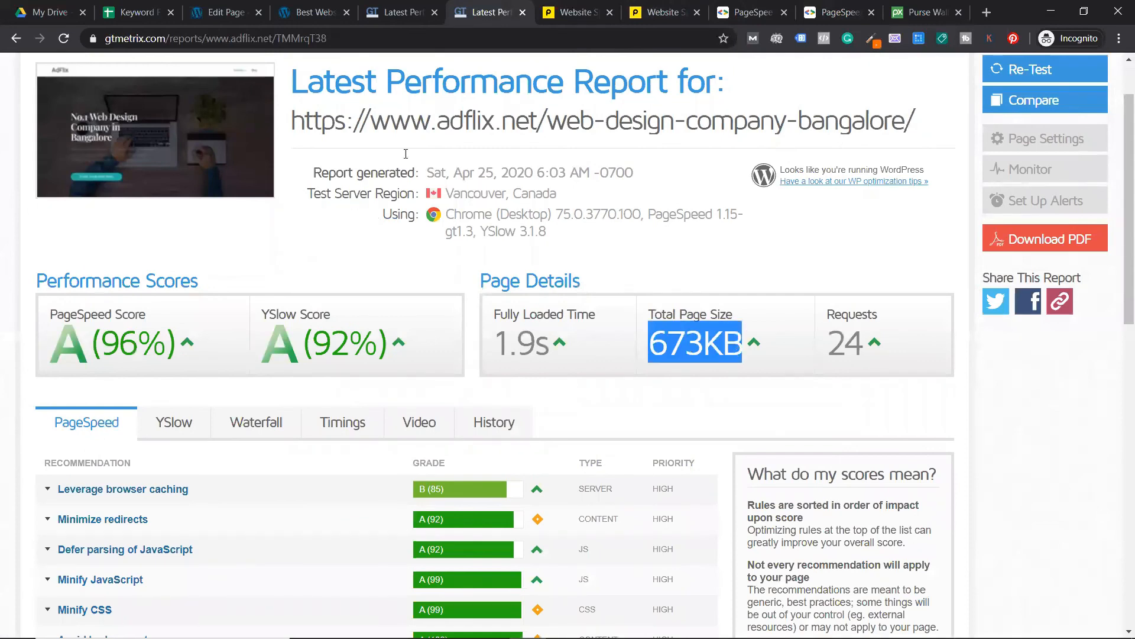
pyautogui.click(393, 12)
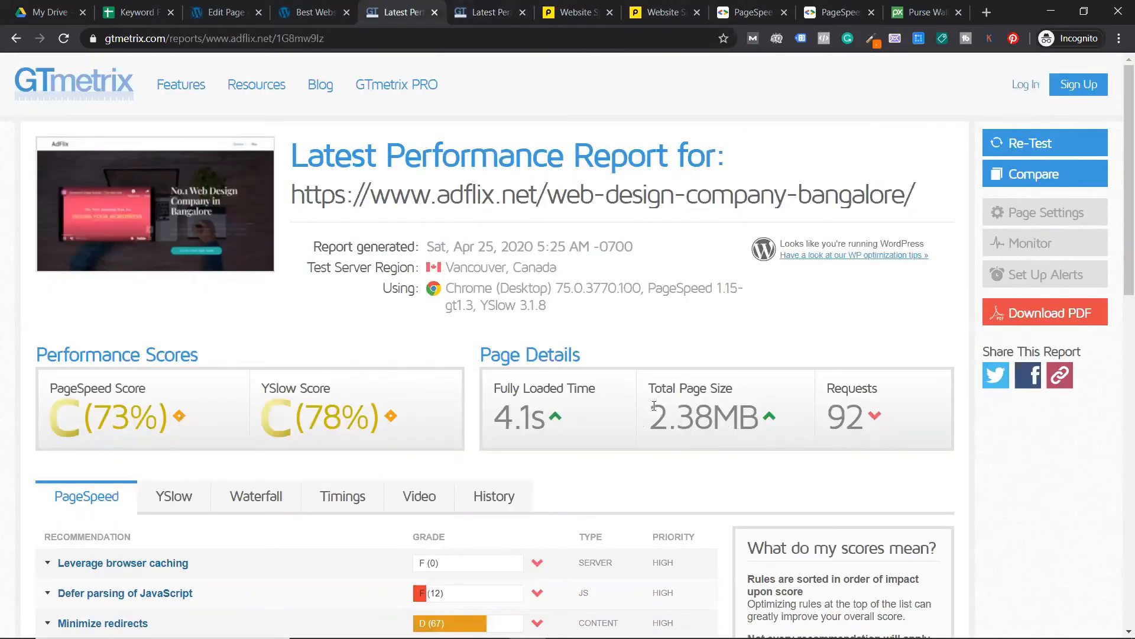
pyautogui.moveTo(654, 406); pyautogui.dragTo(759, 415)
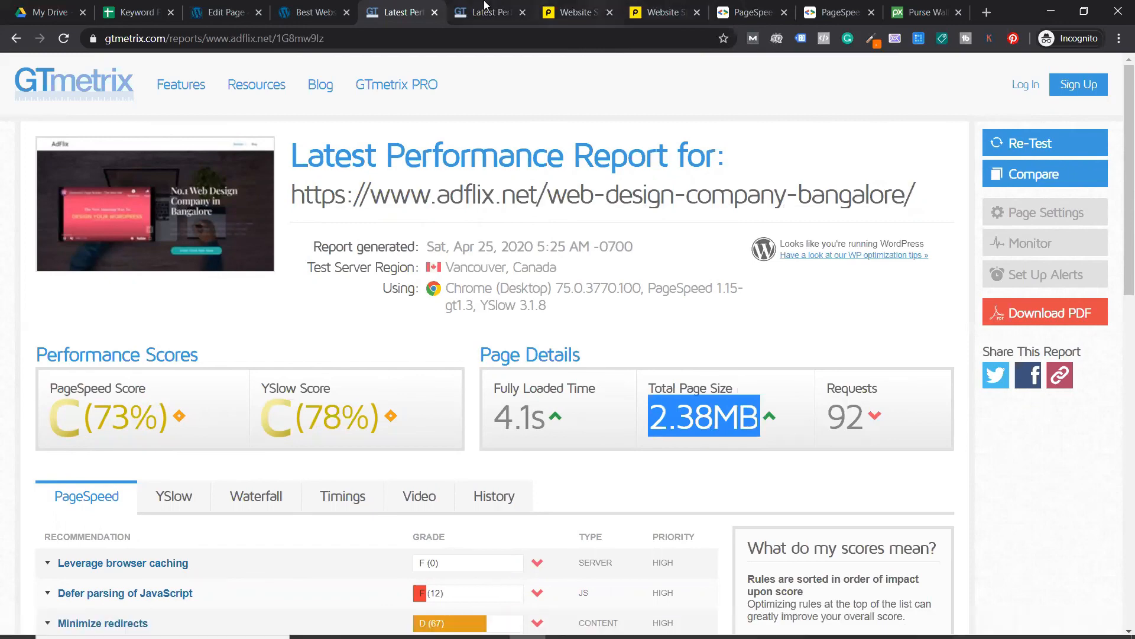
pyautogui.click(485, 6)
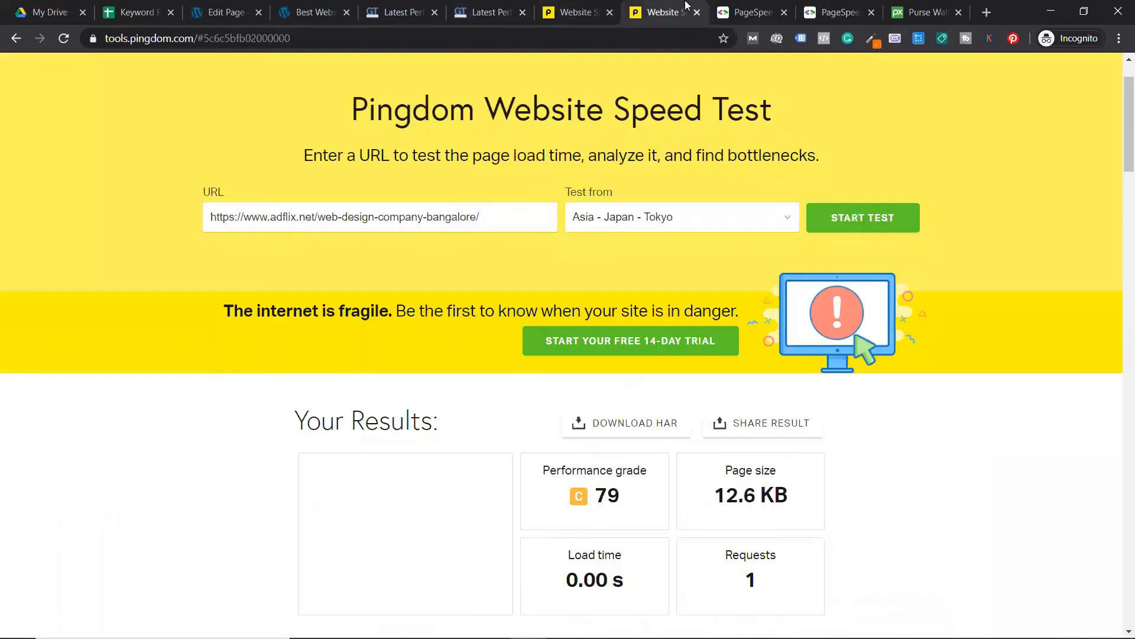
# Check the load time in the new Pingdom speed test result.
pyautogui.click(650, 12)
pyautogui.scroll(-1, 642, 392)
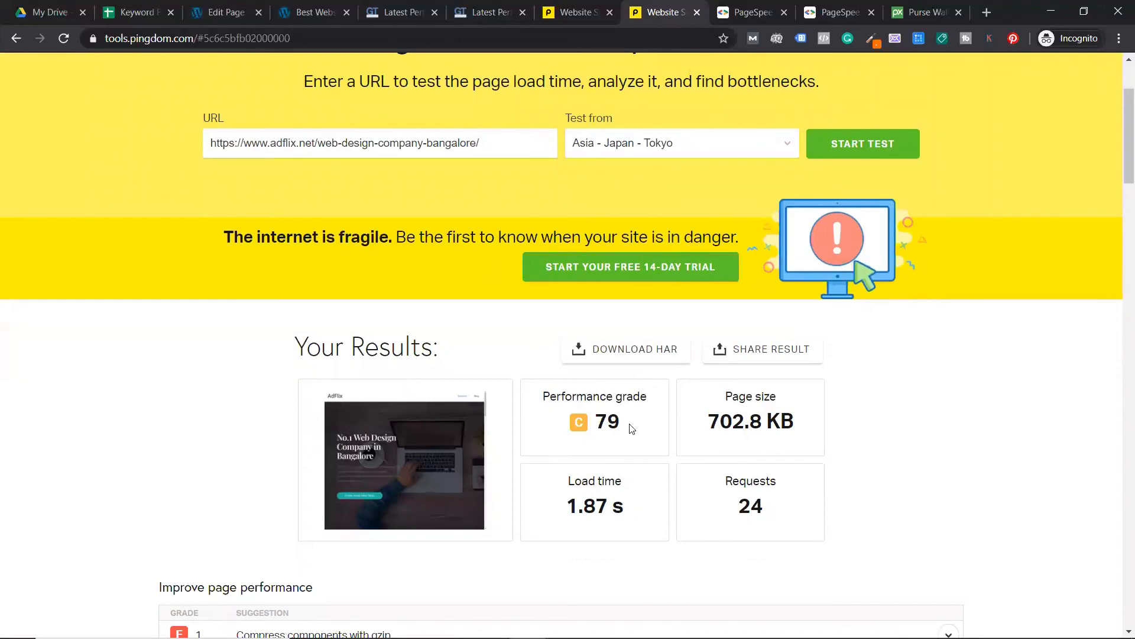
pyautogui.tripleClick(578, 506)
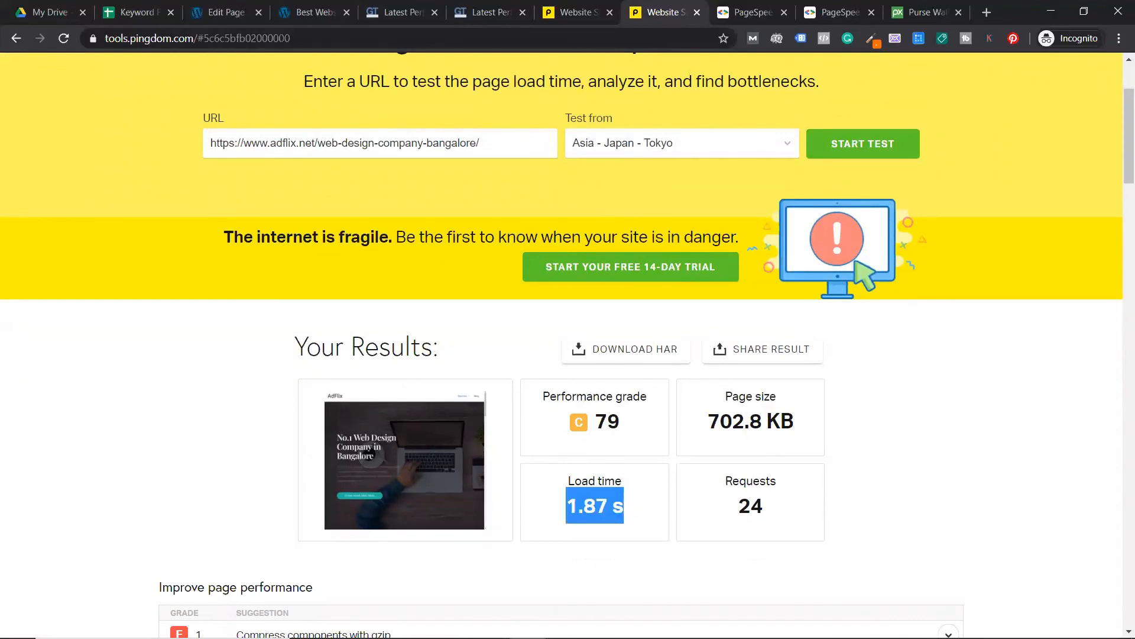
# Compare the mobile and desktop scores of the new PageSpeed Insights analysis with those of the earlier one.
pyautogui.click(822, 6)
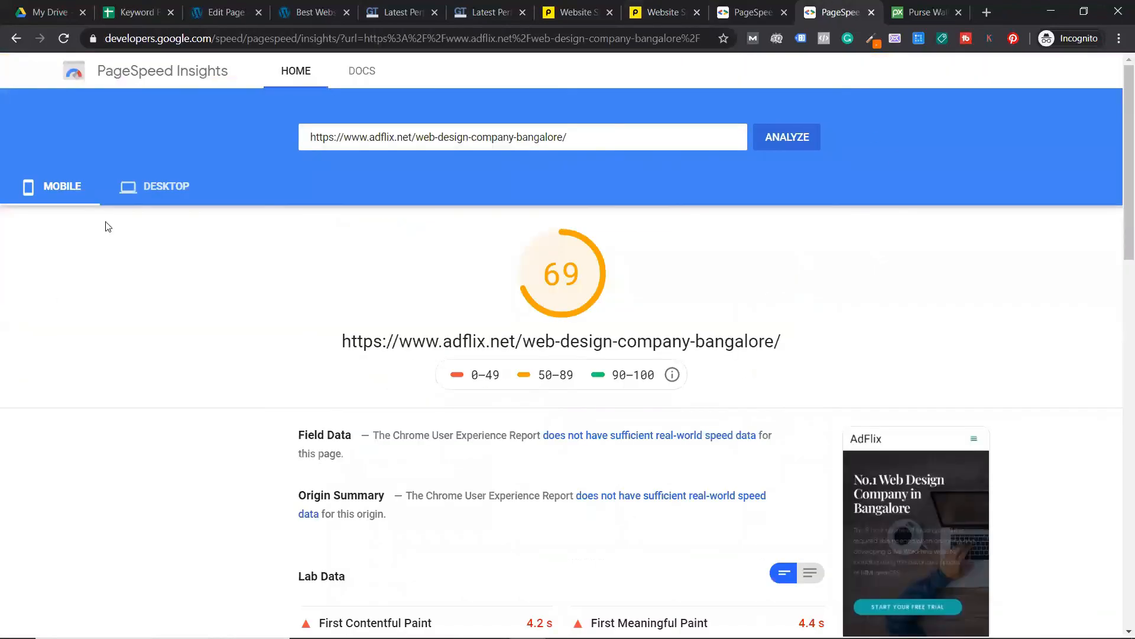
pyautogui.click(174, 191)
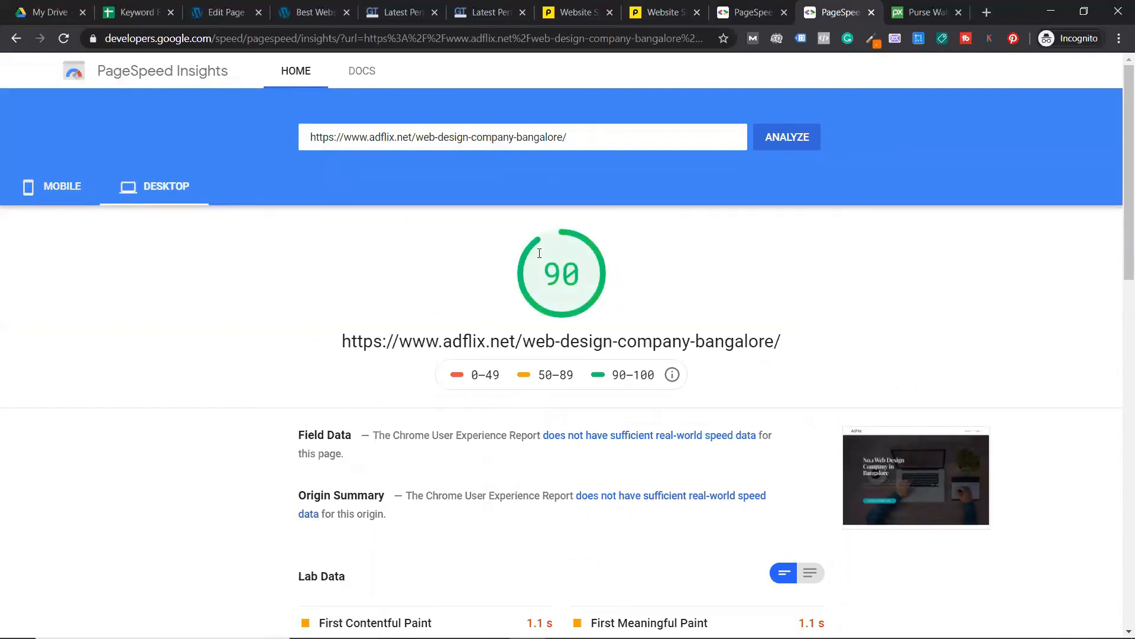
pyautogui.click(732, 17)
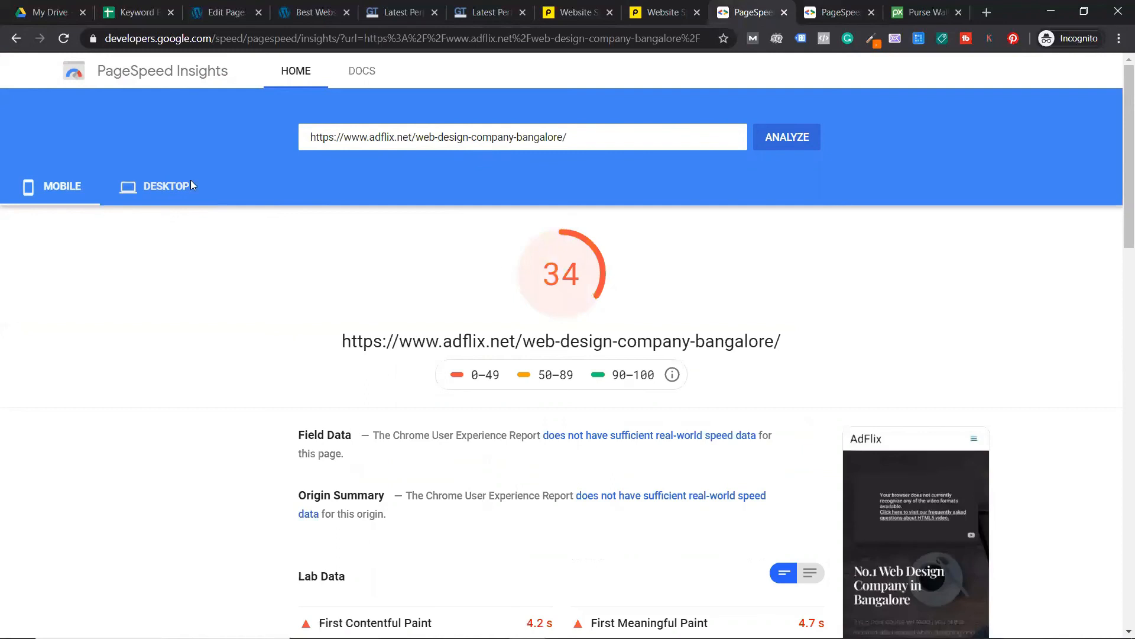
pyautogui.click(177, 188)
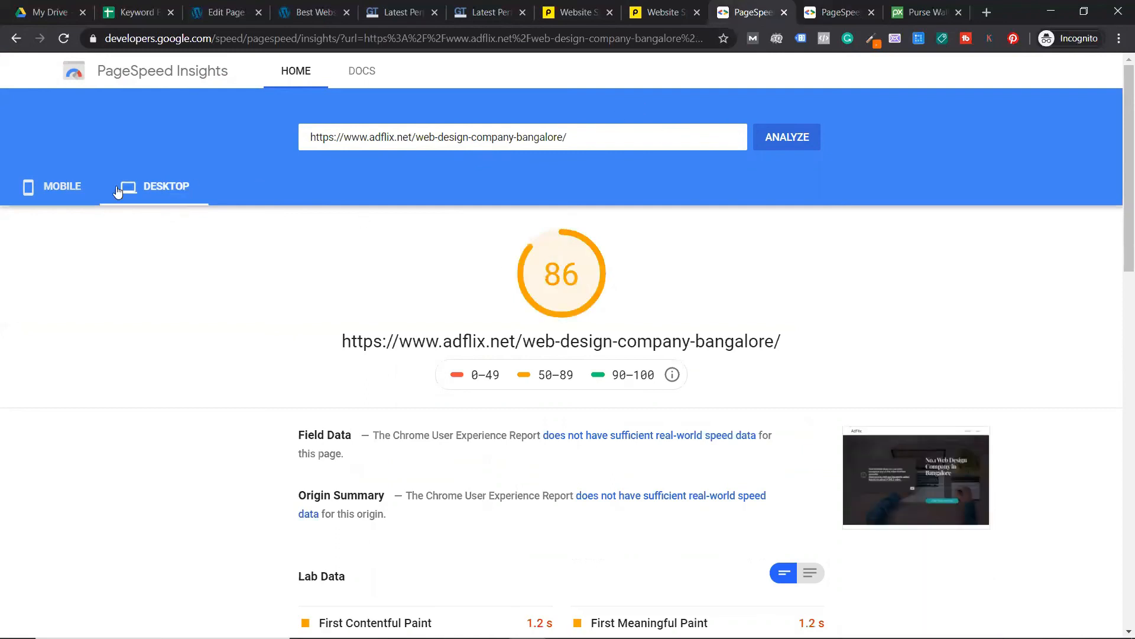
pyautogui.click(825, 6)
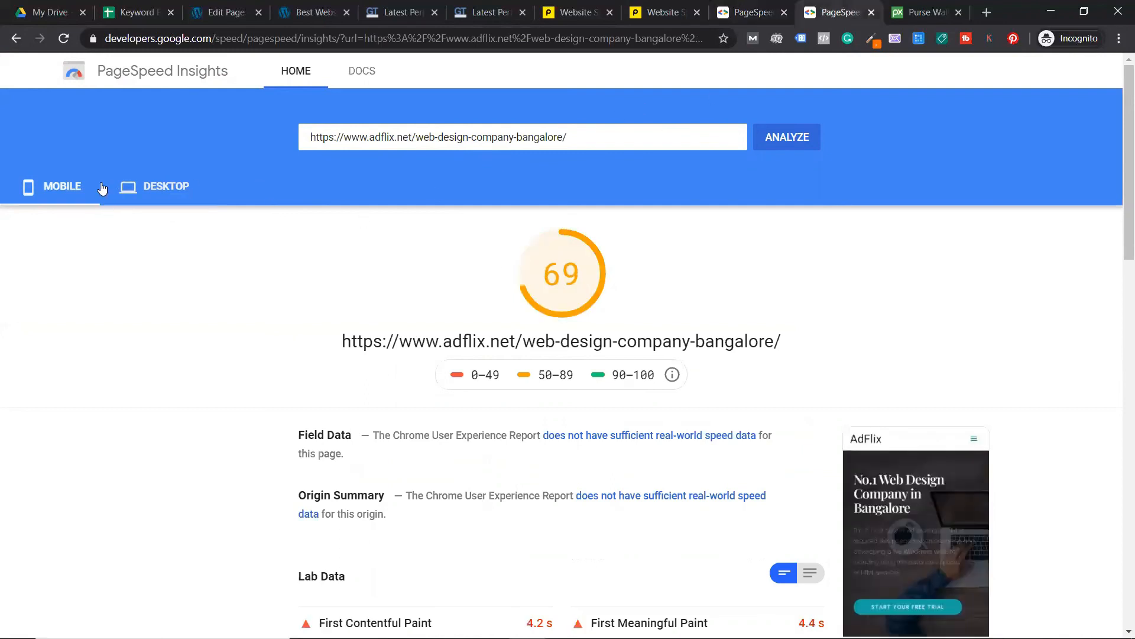
pyautogui.click(173, 190)
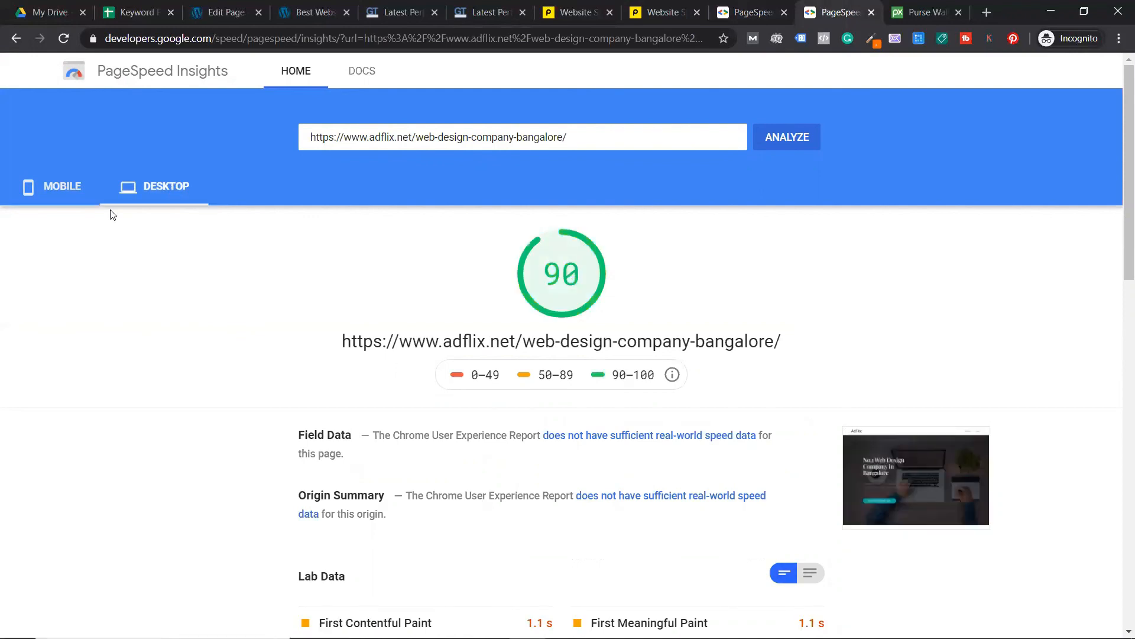
pyautogui.click(21, 198)
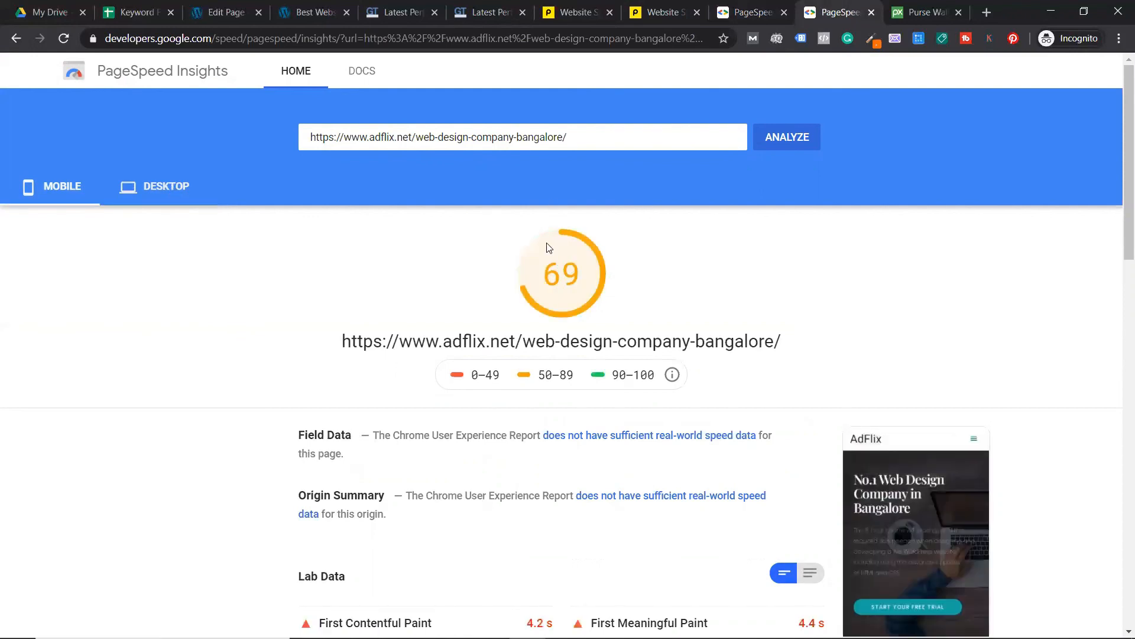
# Rerun the PageSpeed Insights analysis and look through the live web design page while it runs.
pyautogui.click(787, 137)
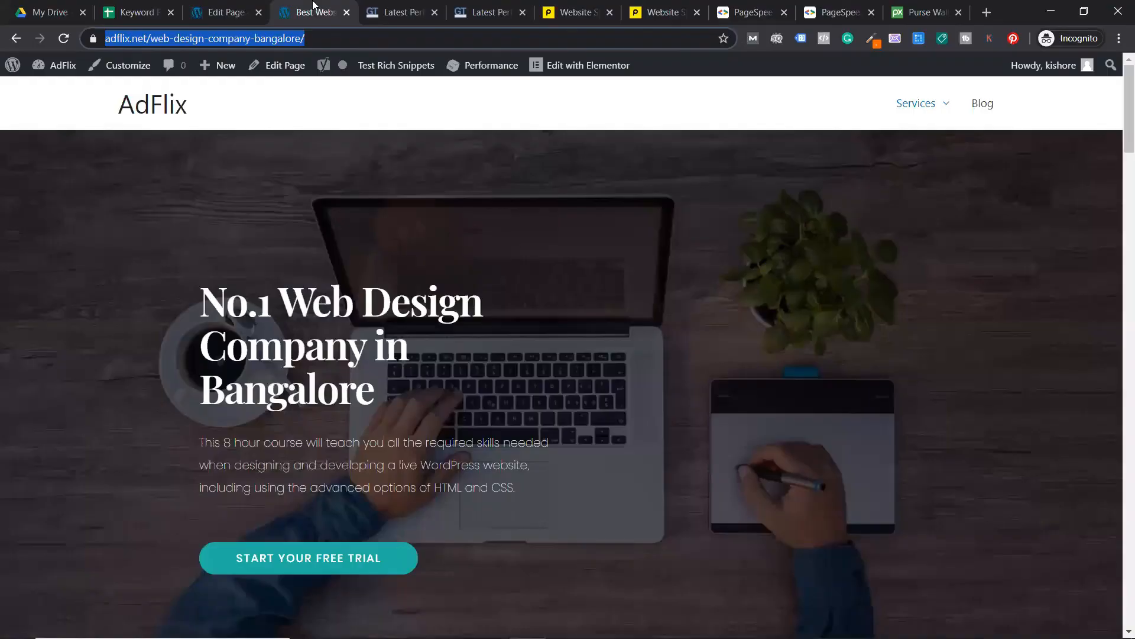
pyautogui.click(313, 11)
pyautogui.scroll(-20, 484, 224)
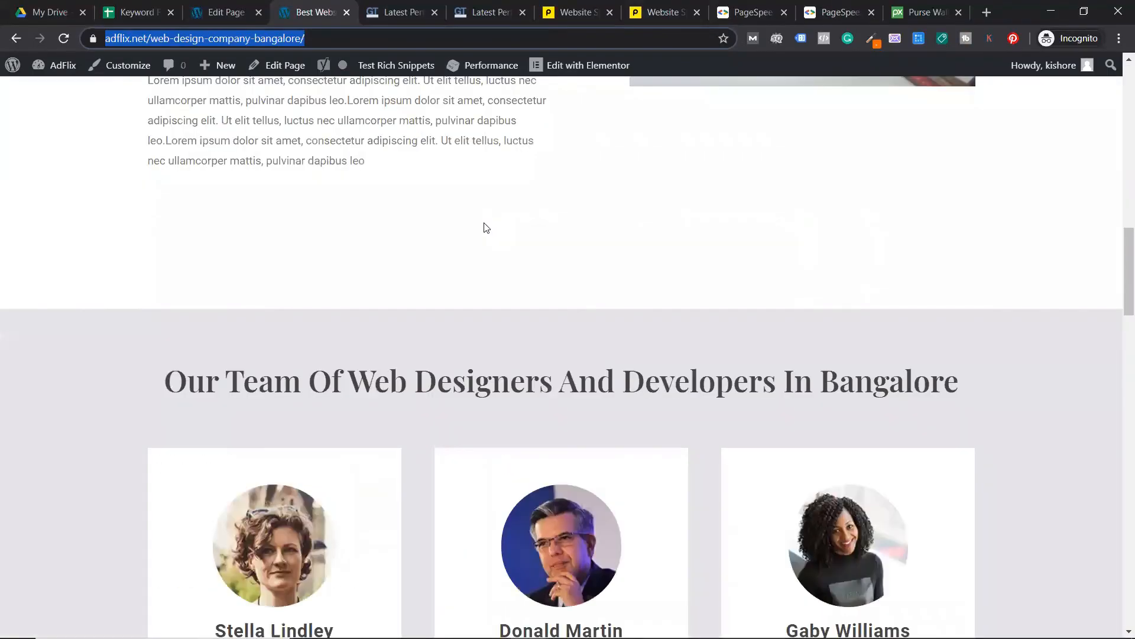
pyautogui.scroll(-3, 484, 222)
pyautogui.scroll(20, 484, 223)
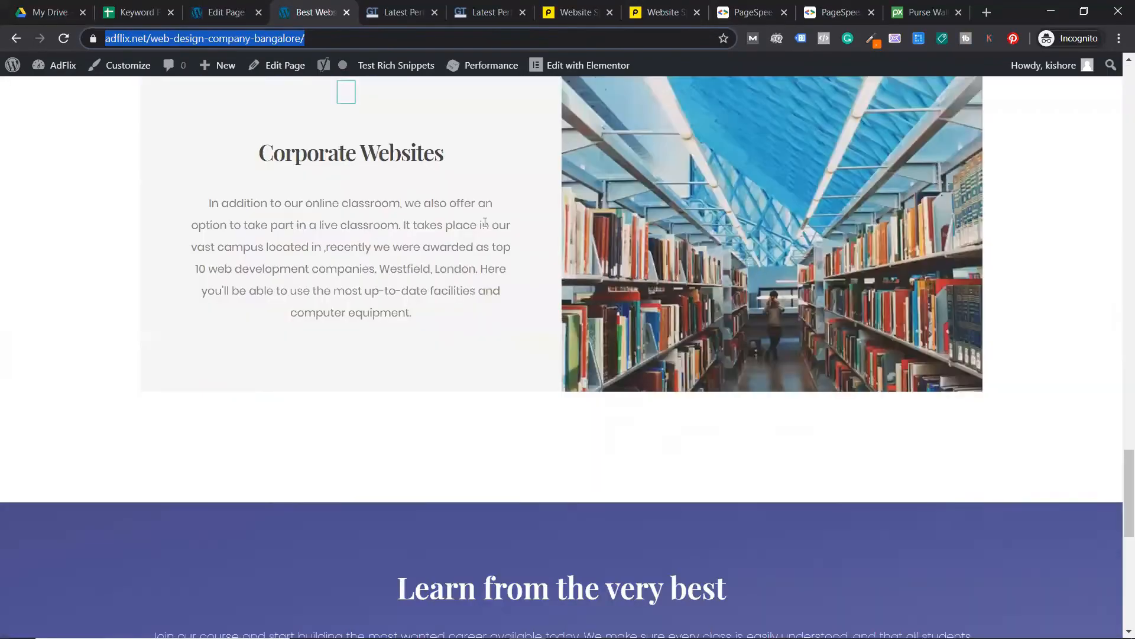
pyautogui.scroll(15, 485, 223)
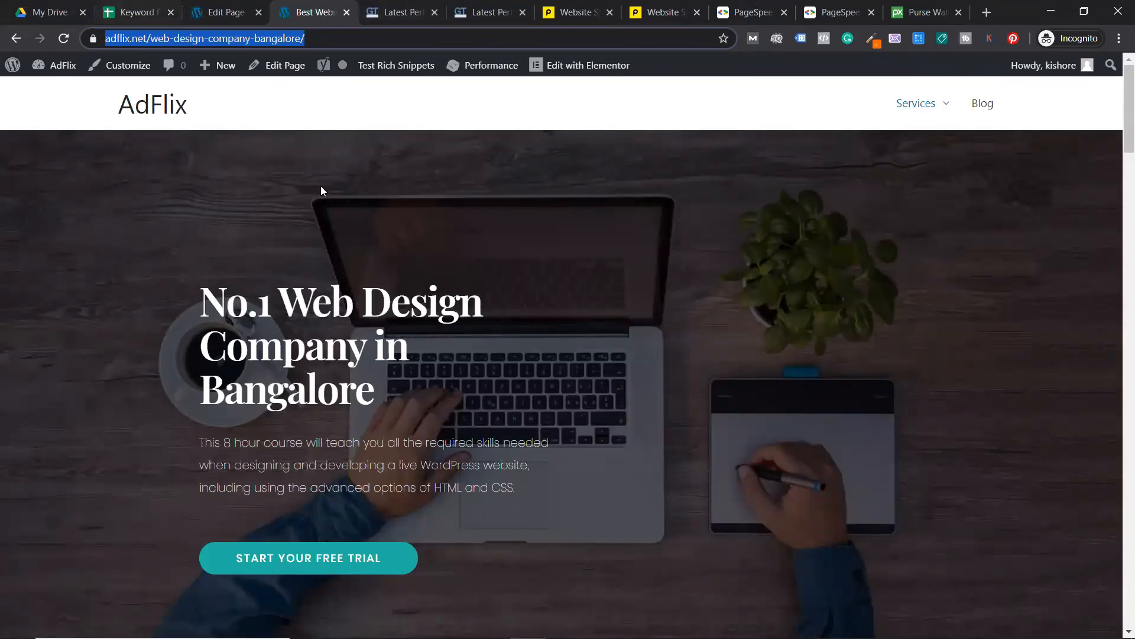
# Check the mobile and desktop scores of the rerun PageSpeed Insights analysis.
pyautogui.click(750, 12)
pyautogui.click(828, 12)
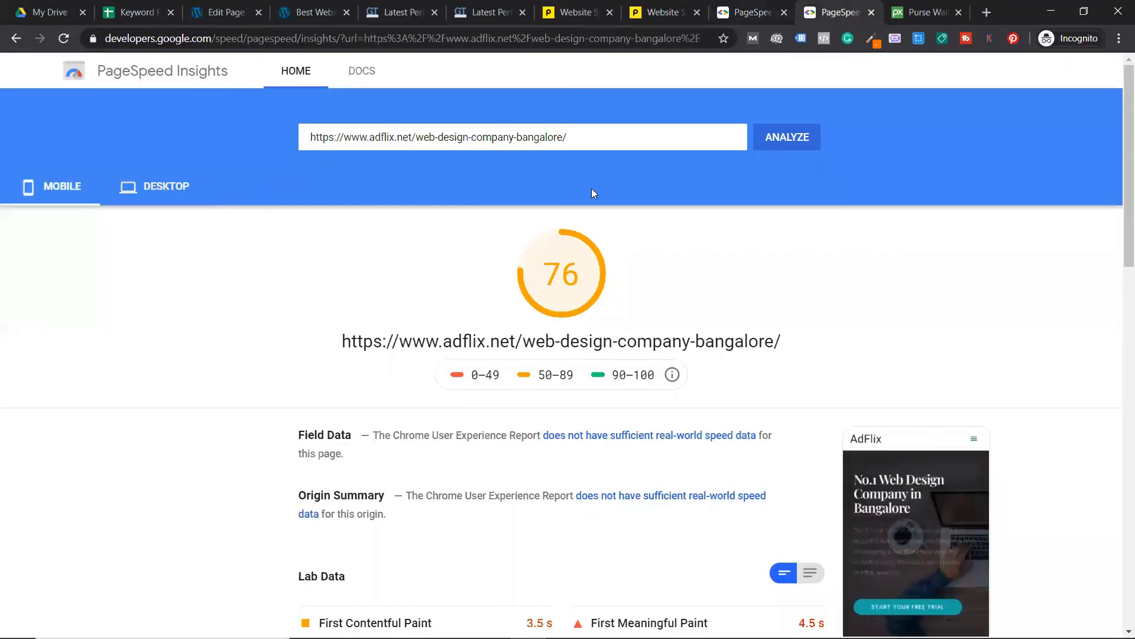
pyautogui.click(172, 188)
pyautogui.click(46, 194)
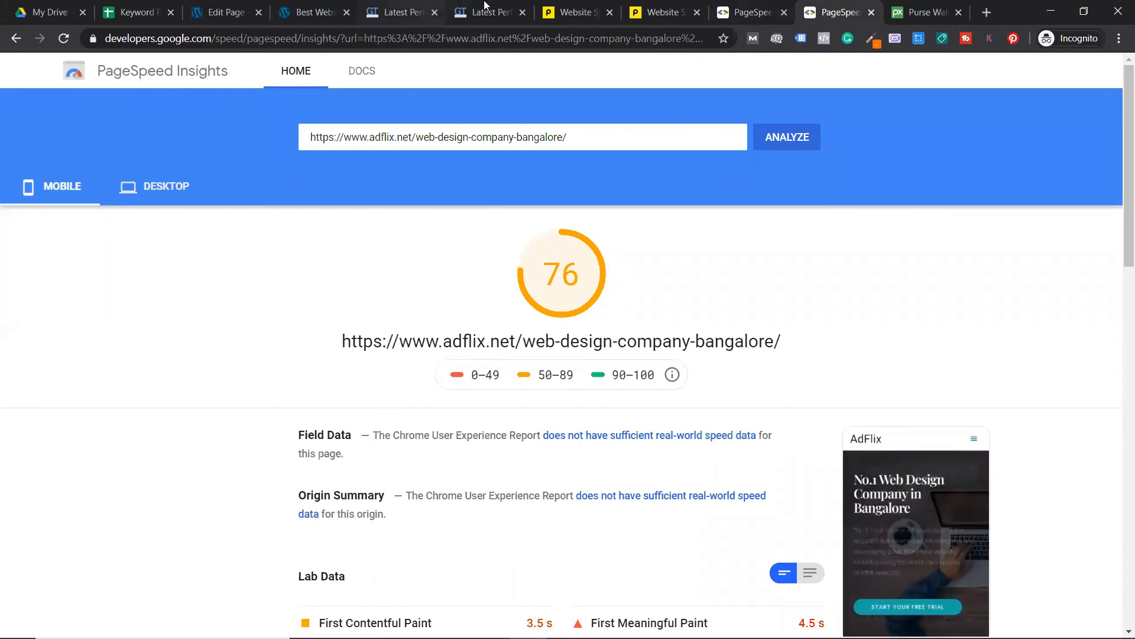
# Look over the live page again and leave the Web Design Services page editor for the WordPress admin.
pyautogui.click(331, 10)
pyautogui.scroll(-8, 441, 391)
pyautogui.scroll(5, 370, 145)
pyautogui.click(225, 12)
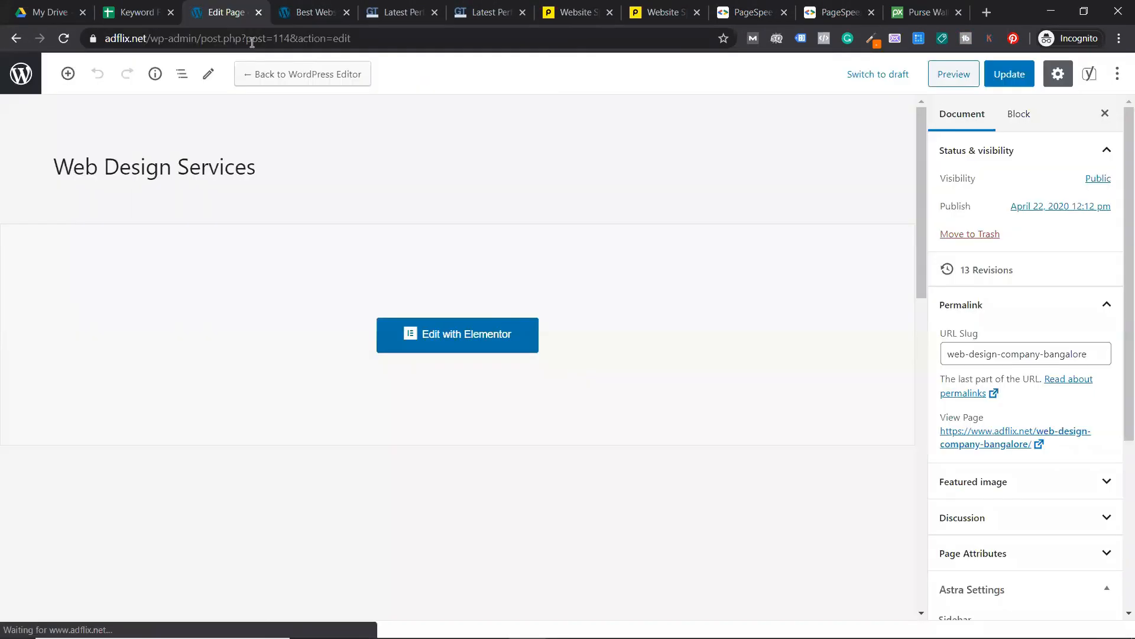
pyautogui.click(18, 77)
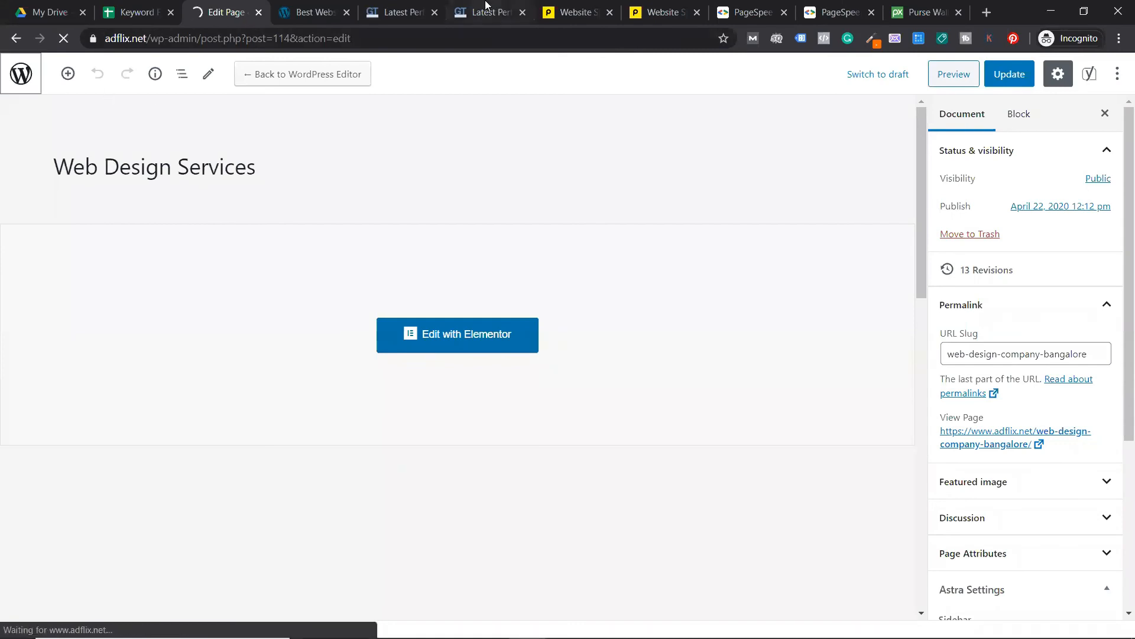